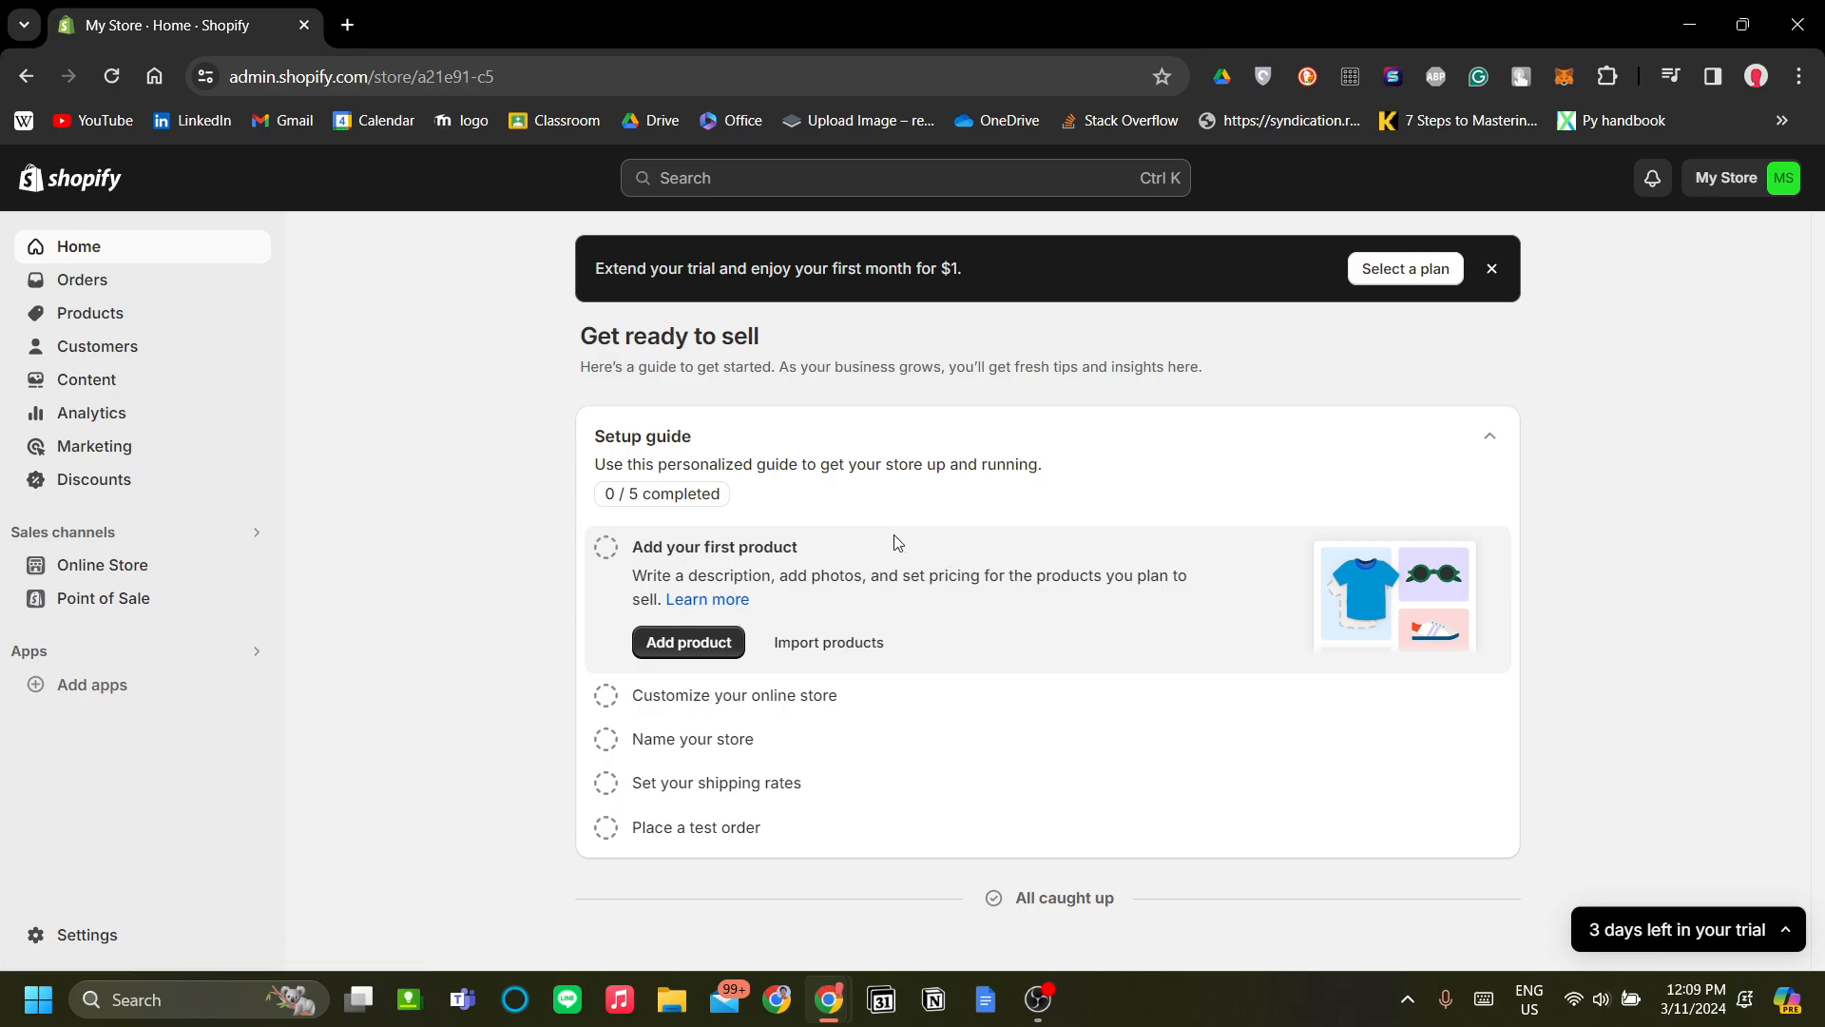
# Reopen the closed Pastebin tab containing the Order Tracking Page script.
pyautogui.hotkey('ctrl', 'shift', 't')
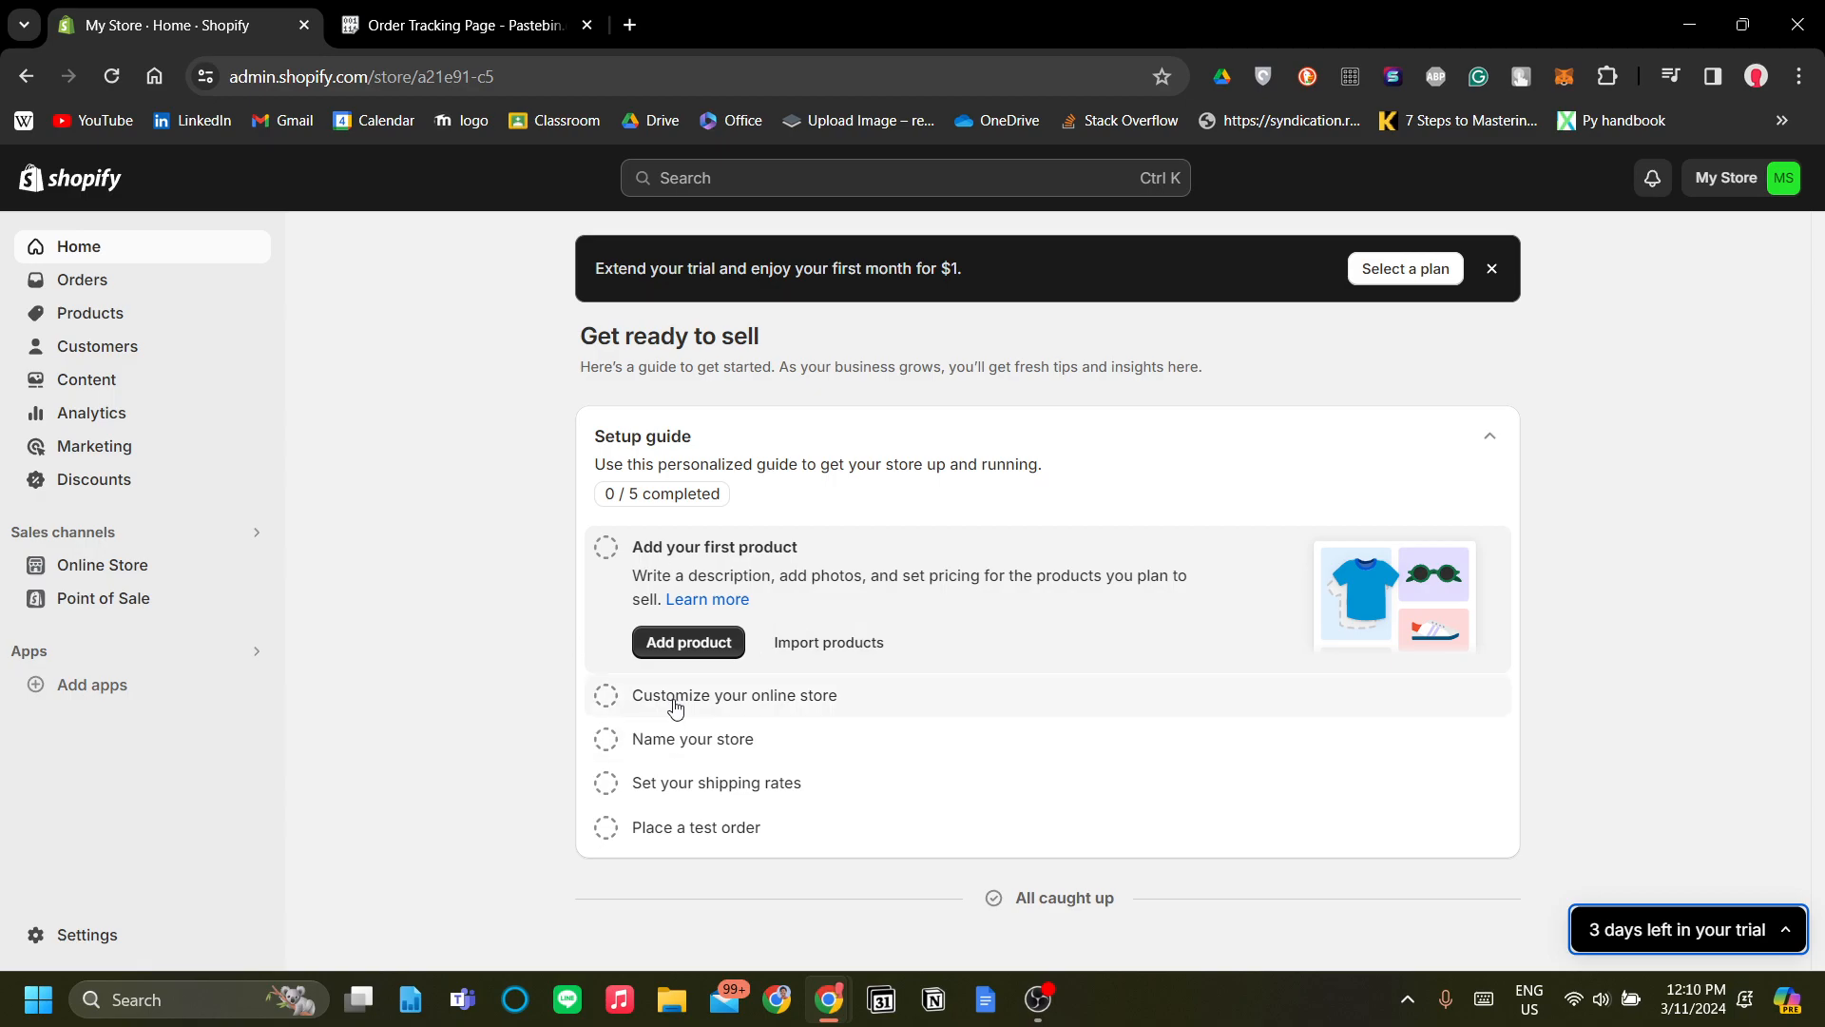
pyautogui.rightClick(138, 576)
pyautogui.click(348, 613)
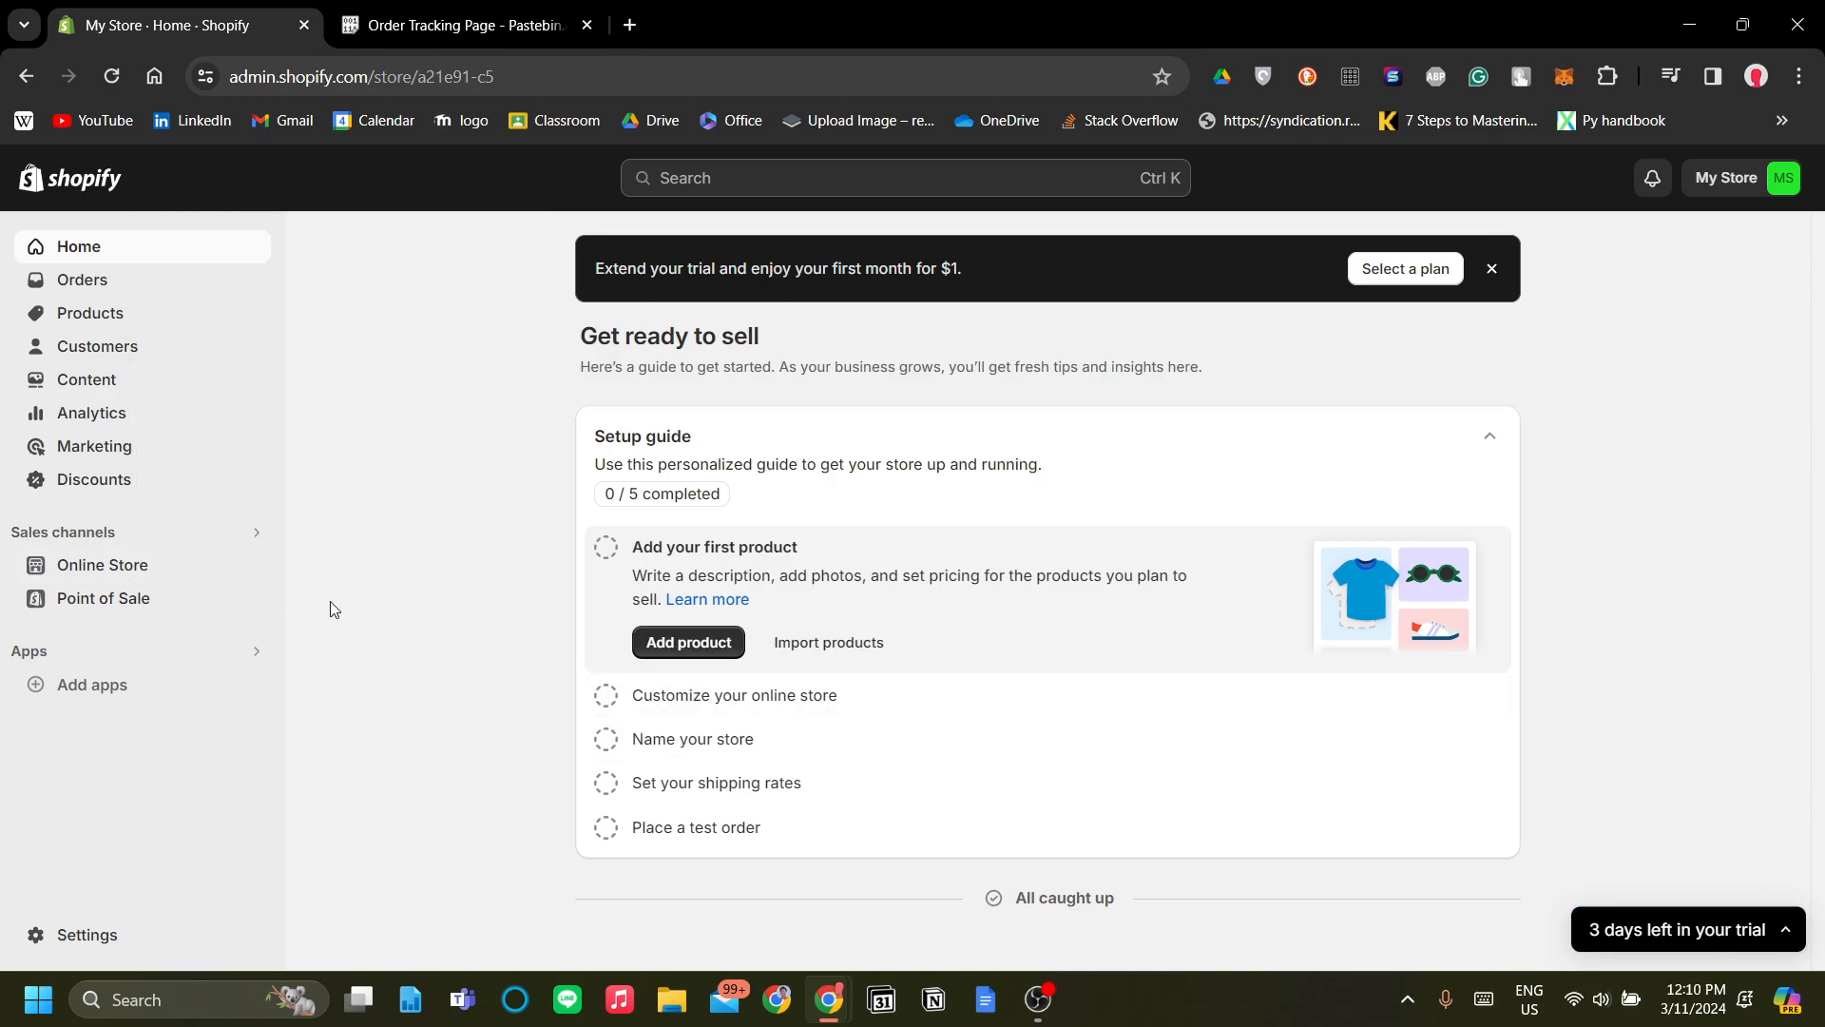
# Create a new online store page titled Order Tracking and switch its content editor to HTML.
pyautogui.click(109, 569)
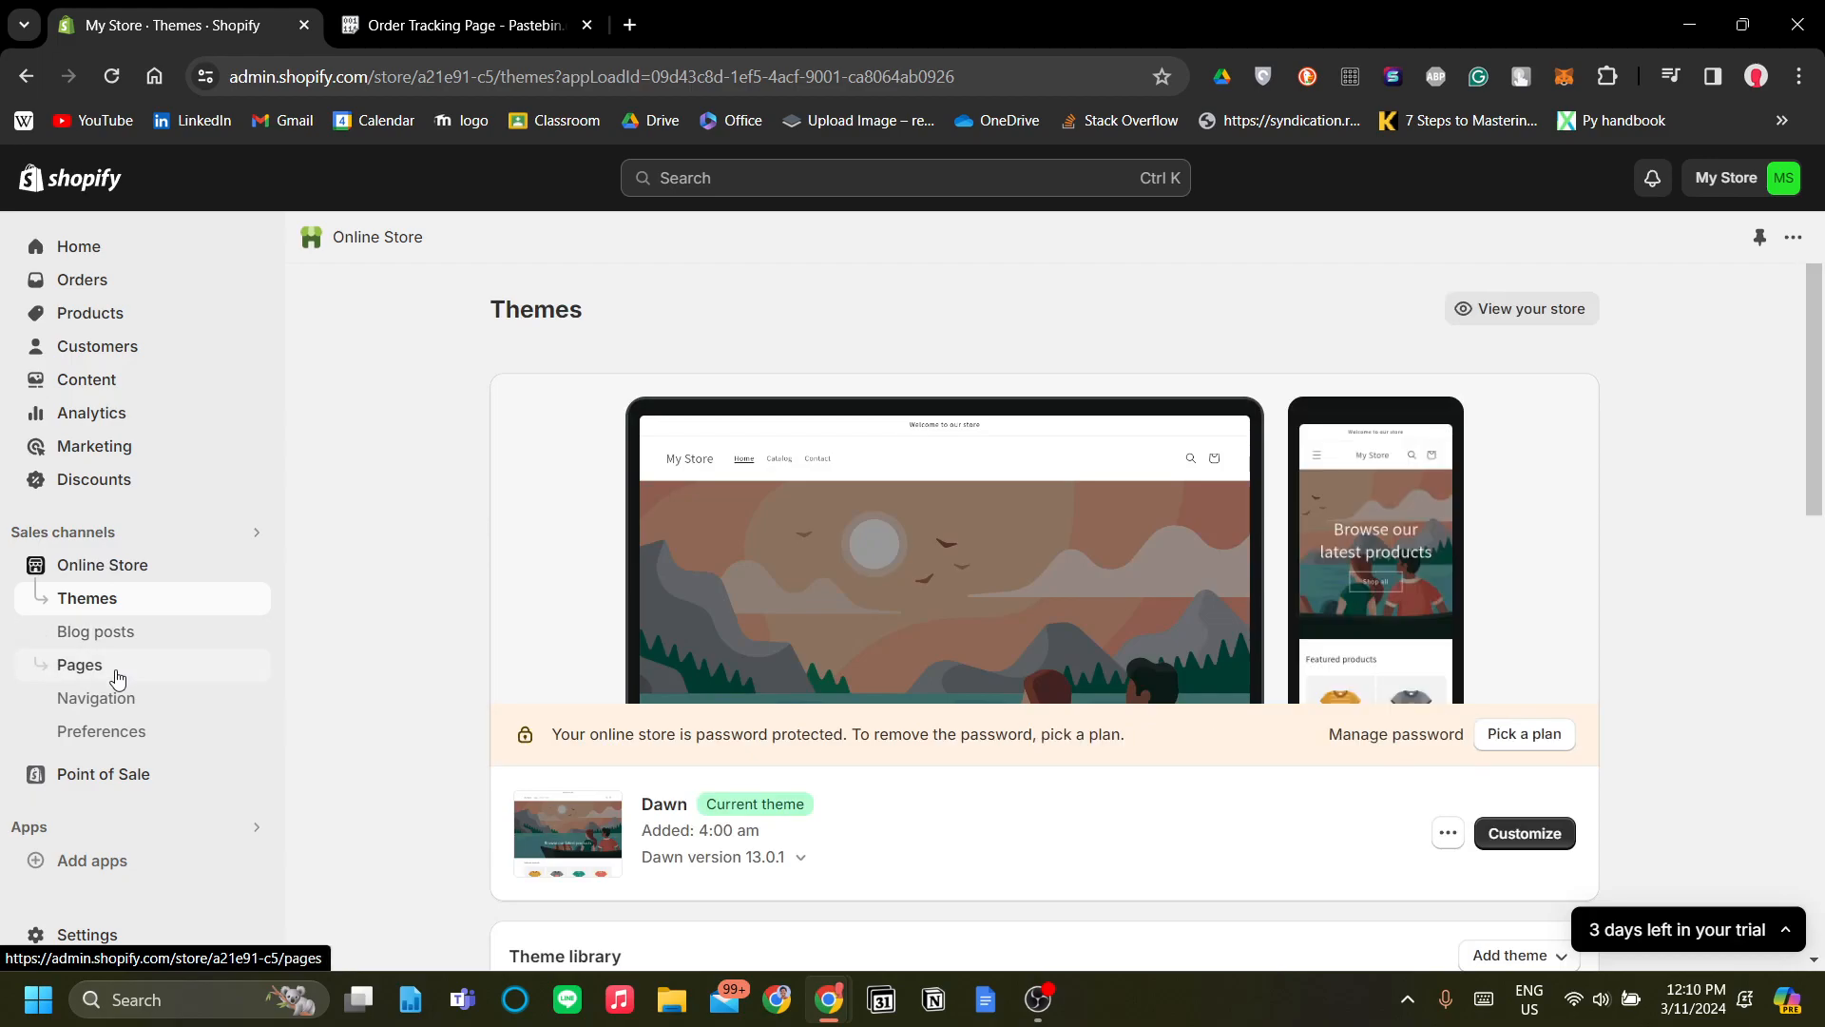
pyautogui.click(117, 670)
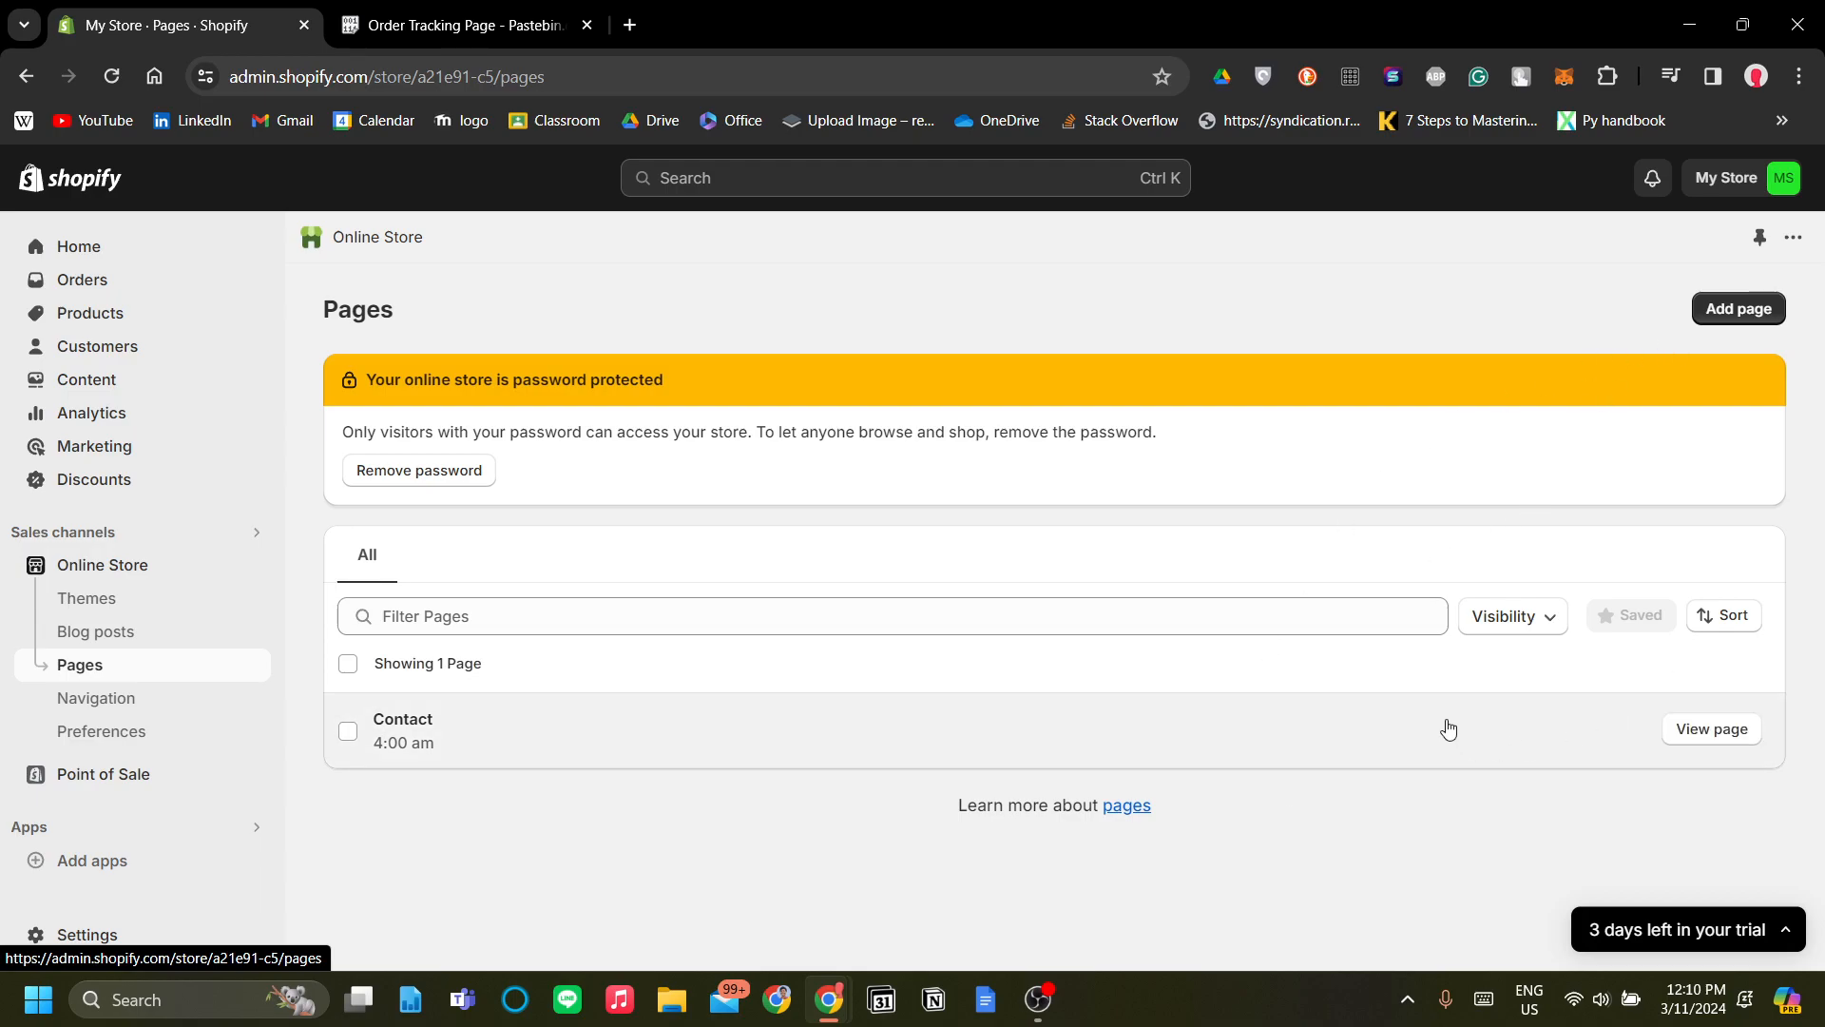
pyautogui.click(1728, 314)
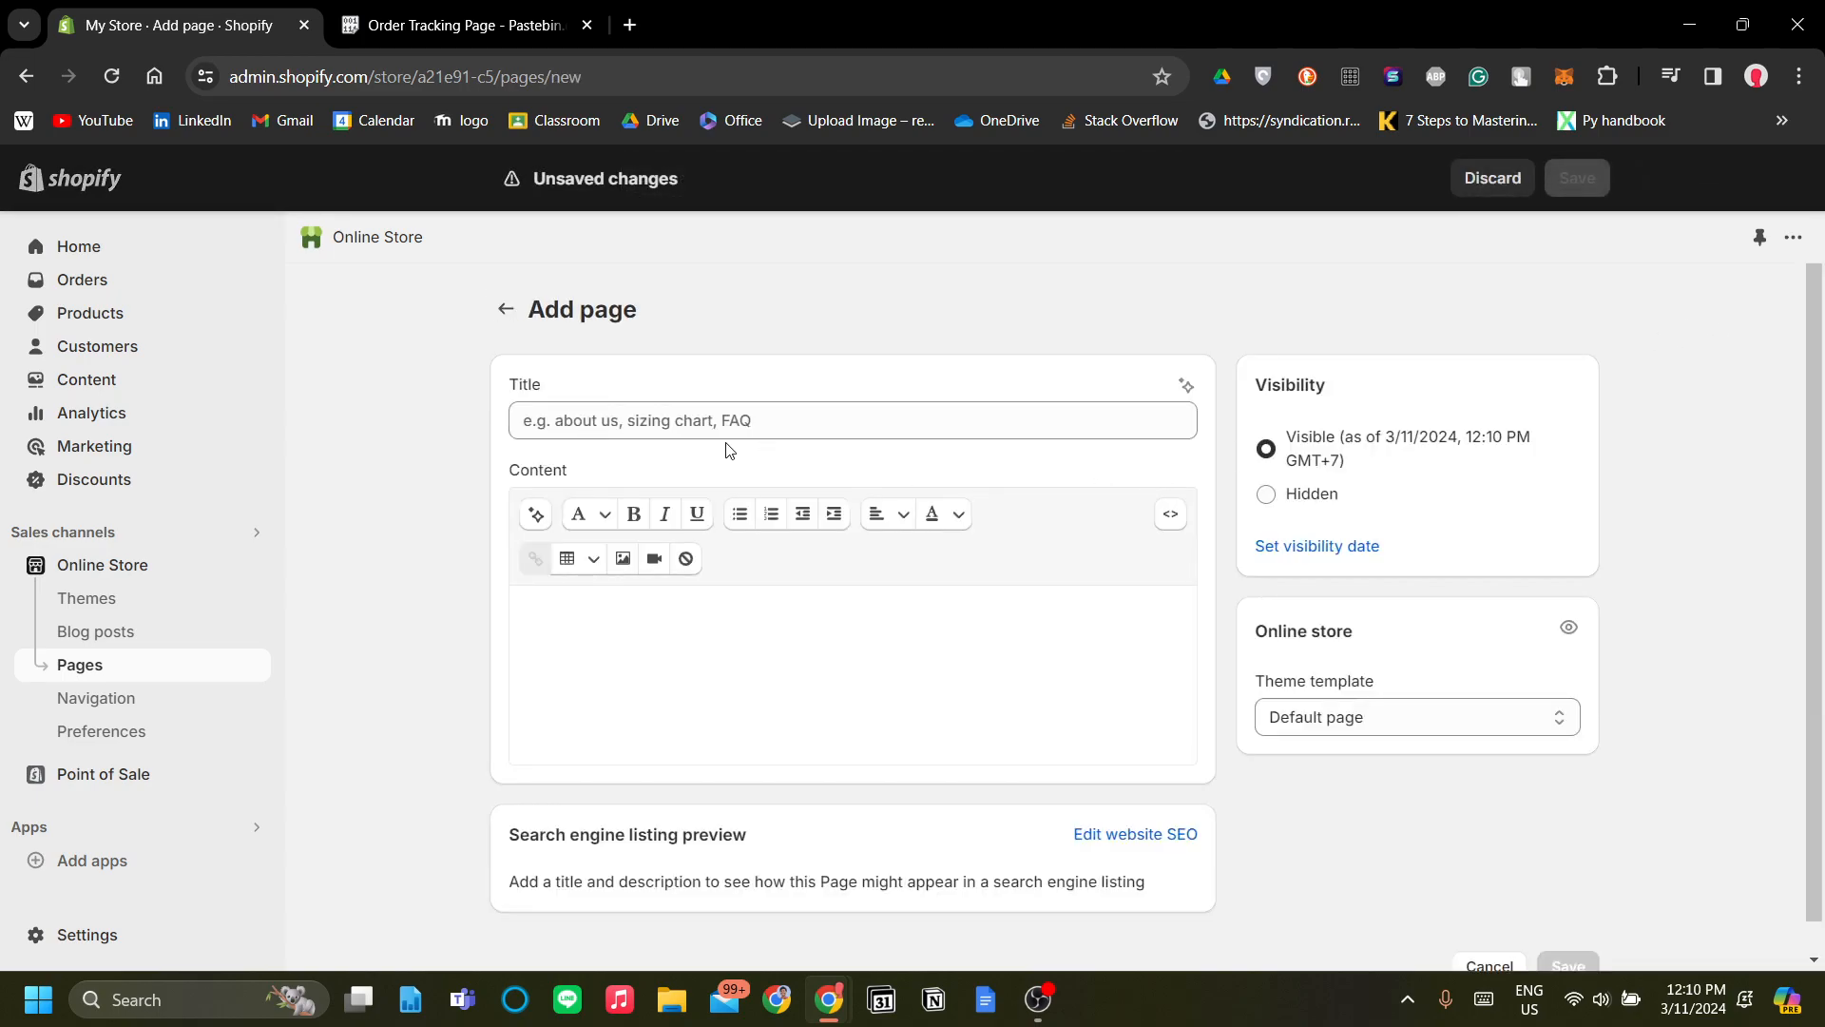
pyautogui.click(784, 417)
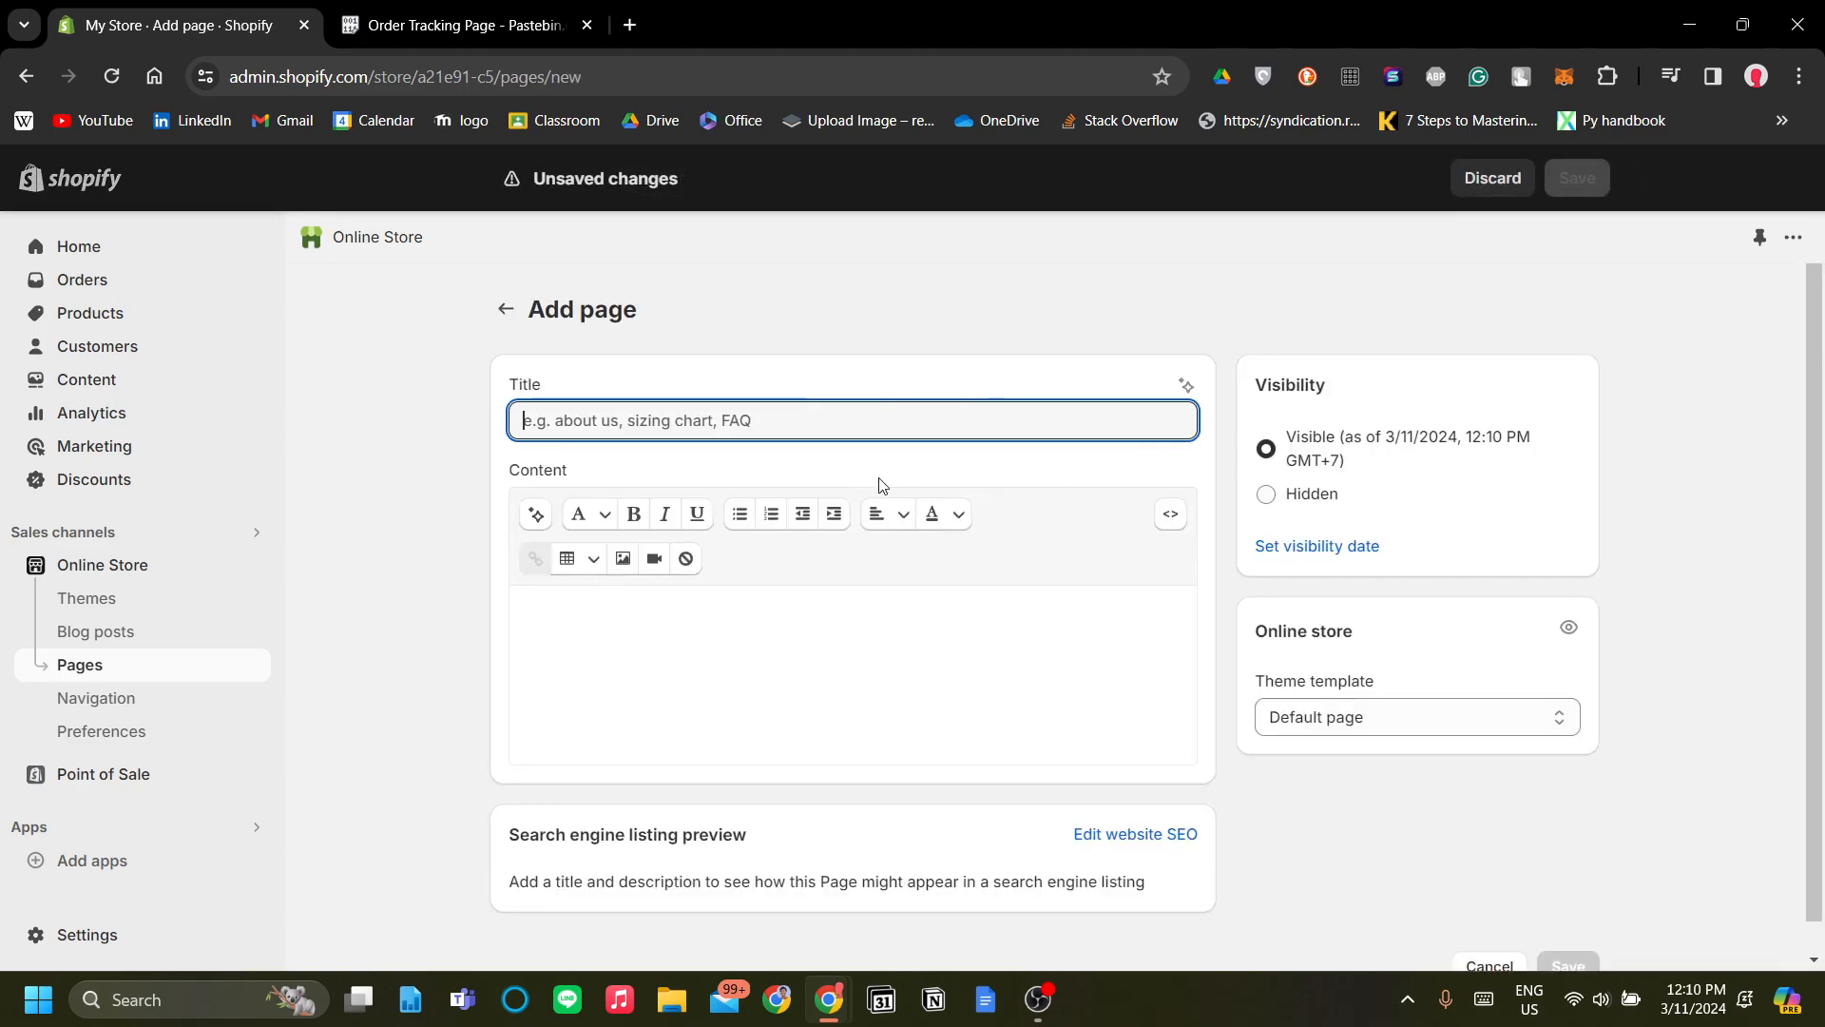
pyautogui.write('Or')
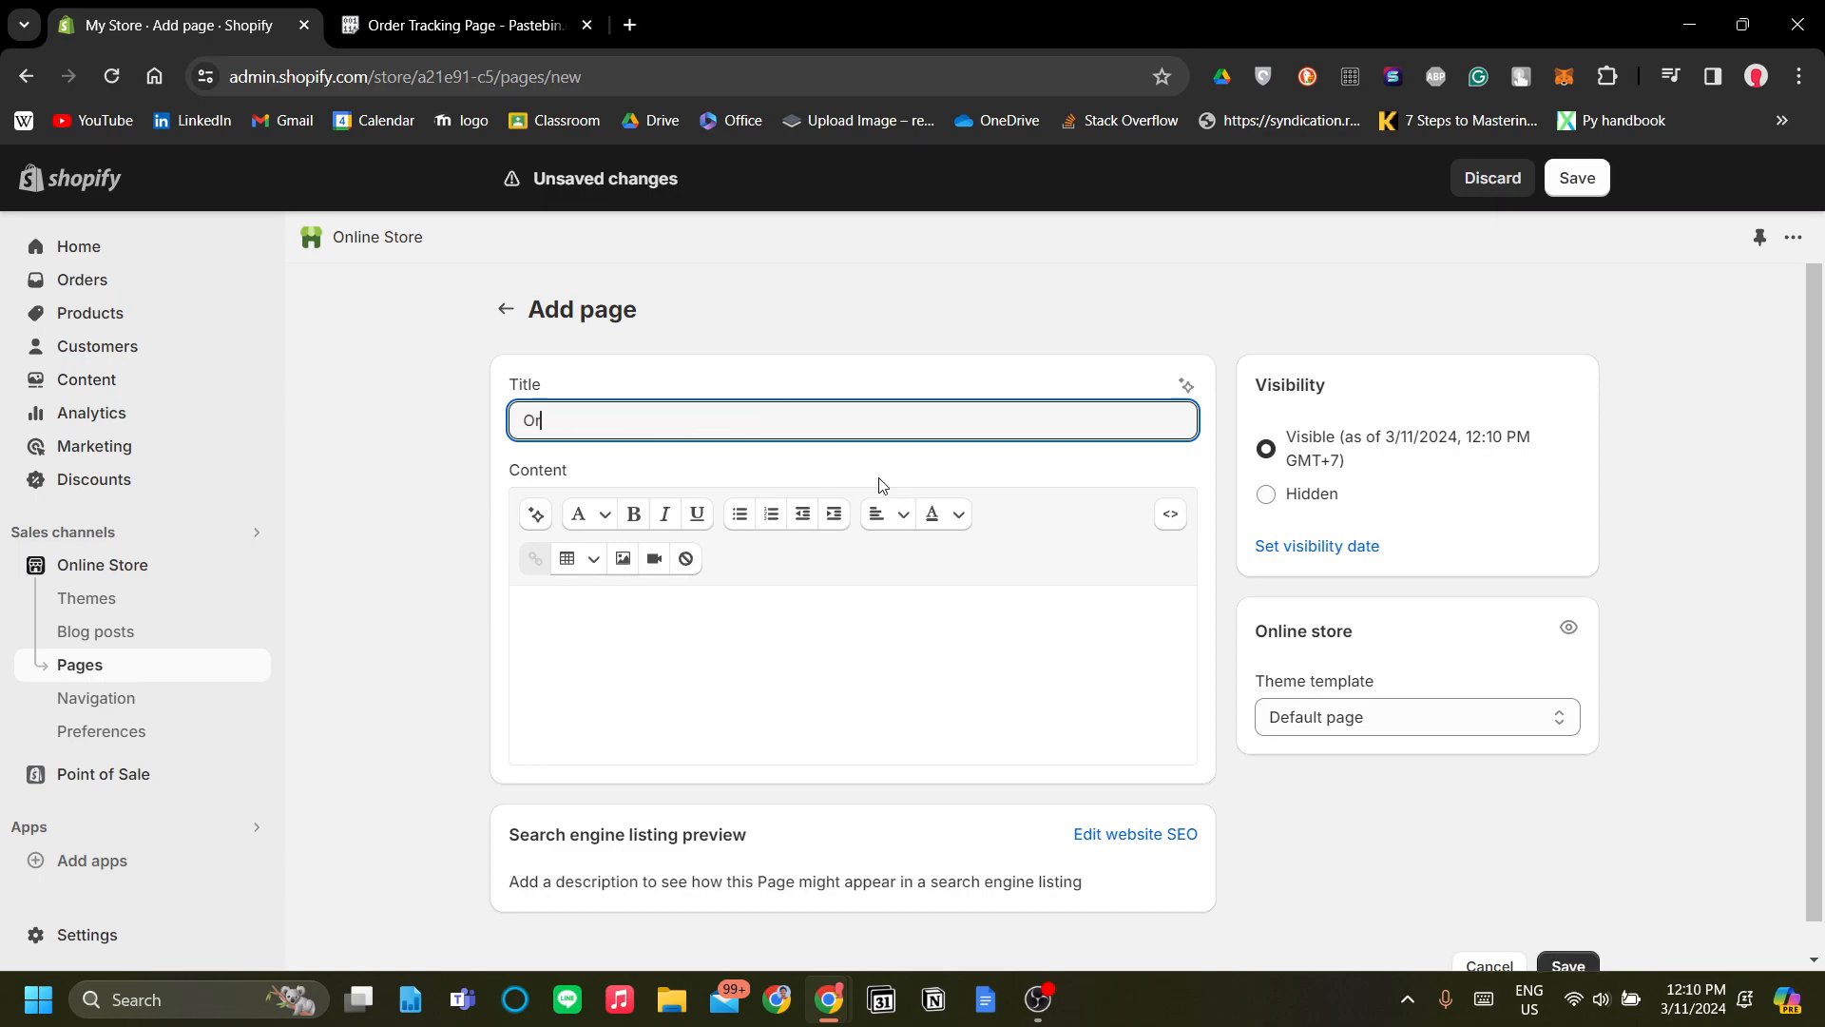
pyautogui.write('der Tracking')
pyautogui.click(1176, 516)
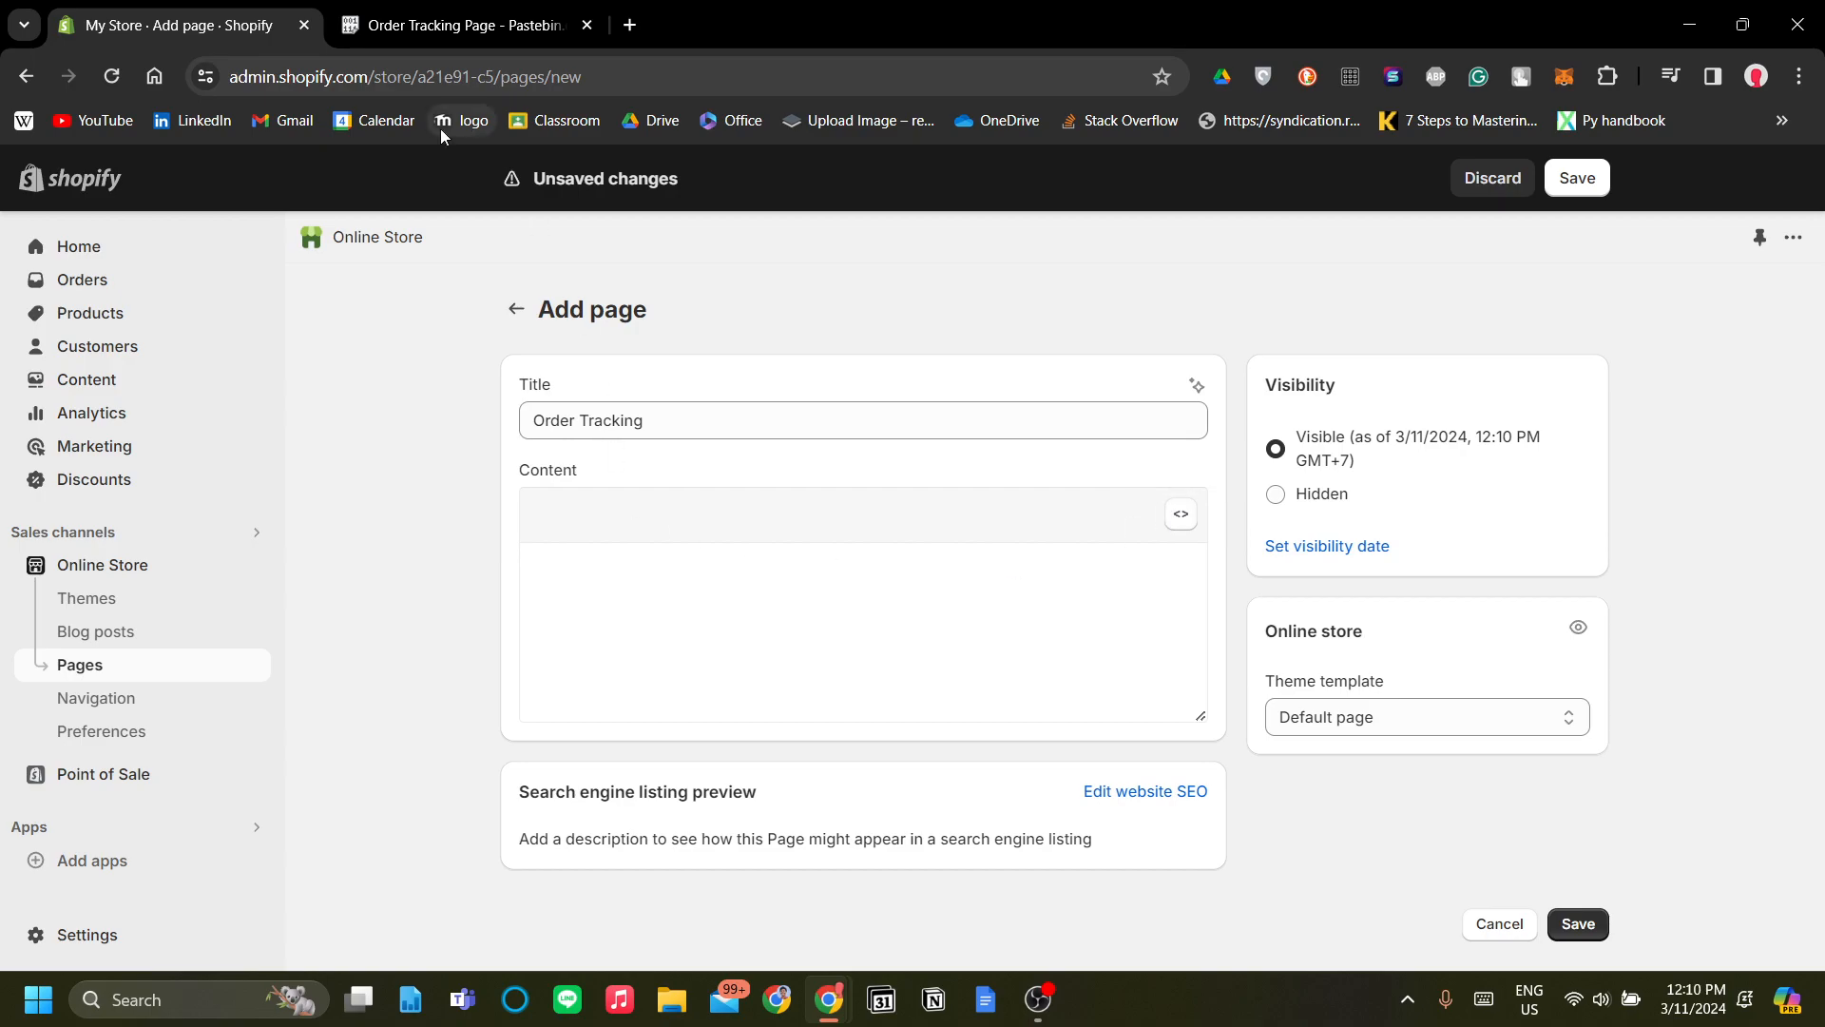
pyautogui.click(789, 652)
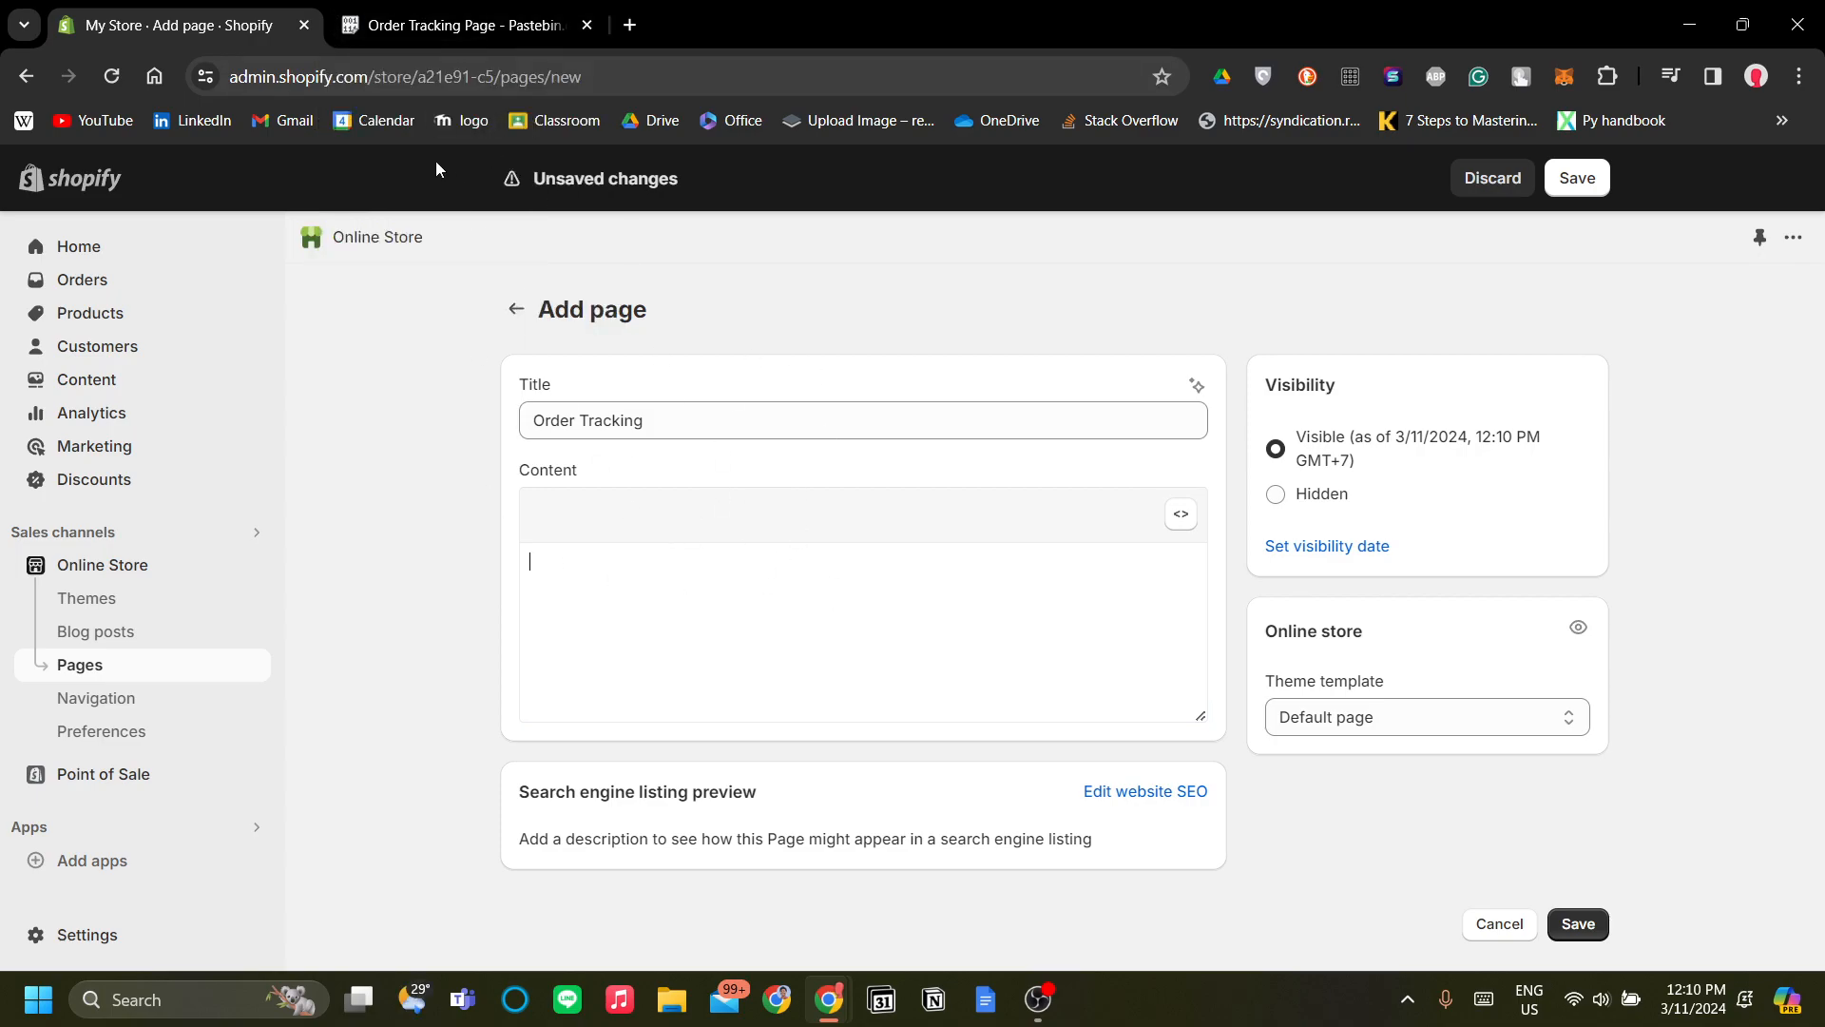
# Switch to the Order Tracking Page paste on Pastebin and examine where the tracking page script begins and ends.
pyautogui.click(440, 26)
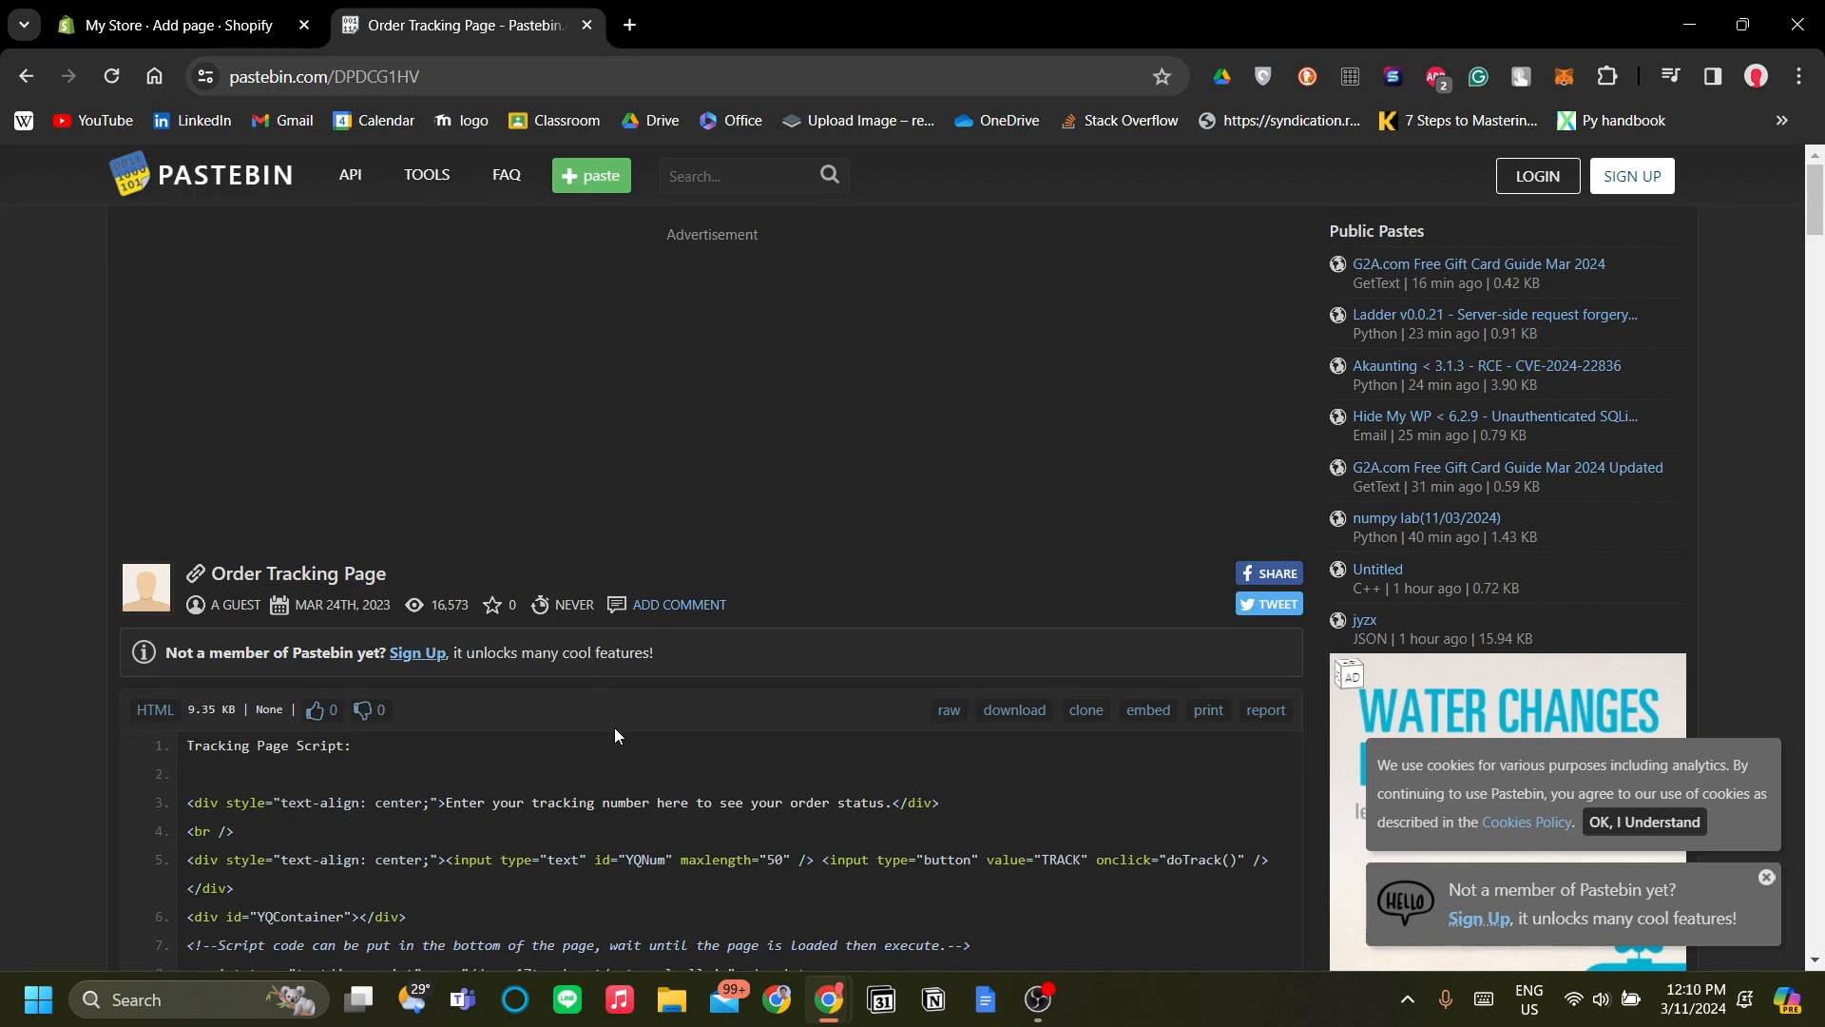
pyautogui.scroll(-3, 616, 733)
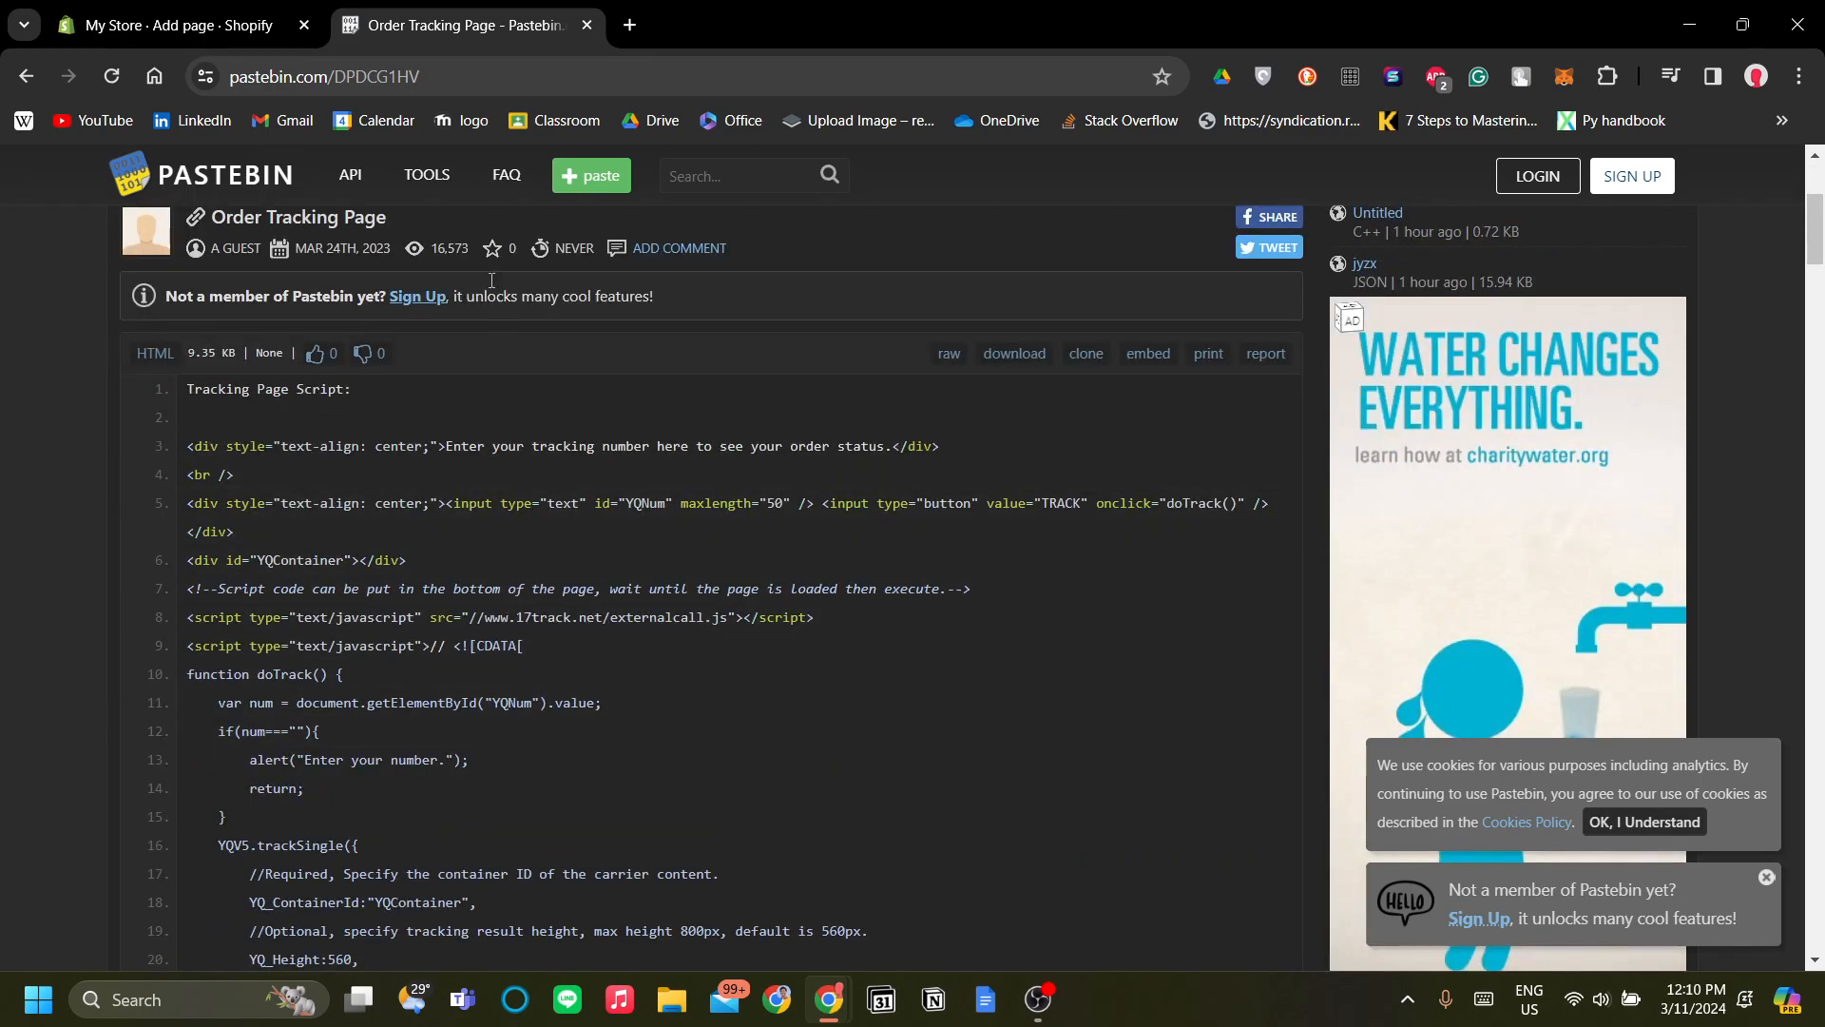
pyautogui.scroll(1, 783, 682)
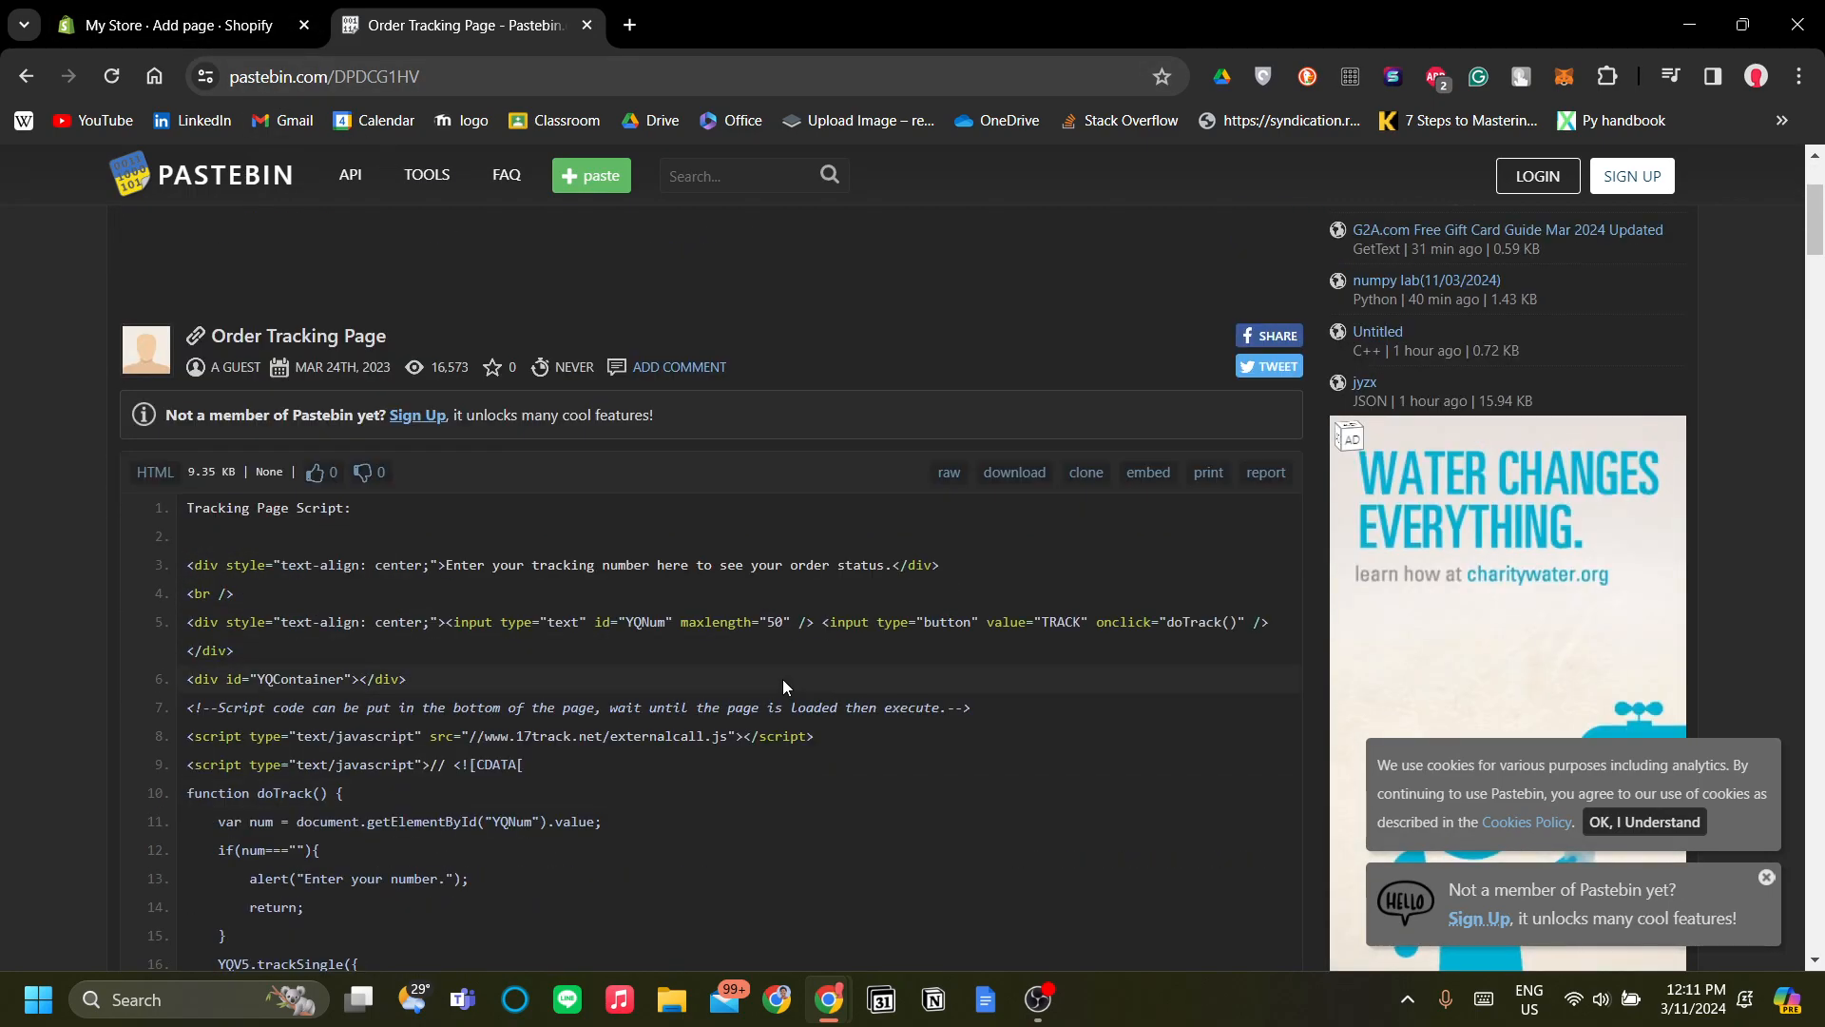
pyautogui.scroll(-1, 619, 653)
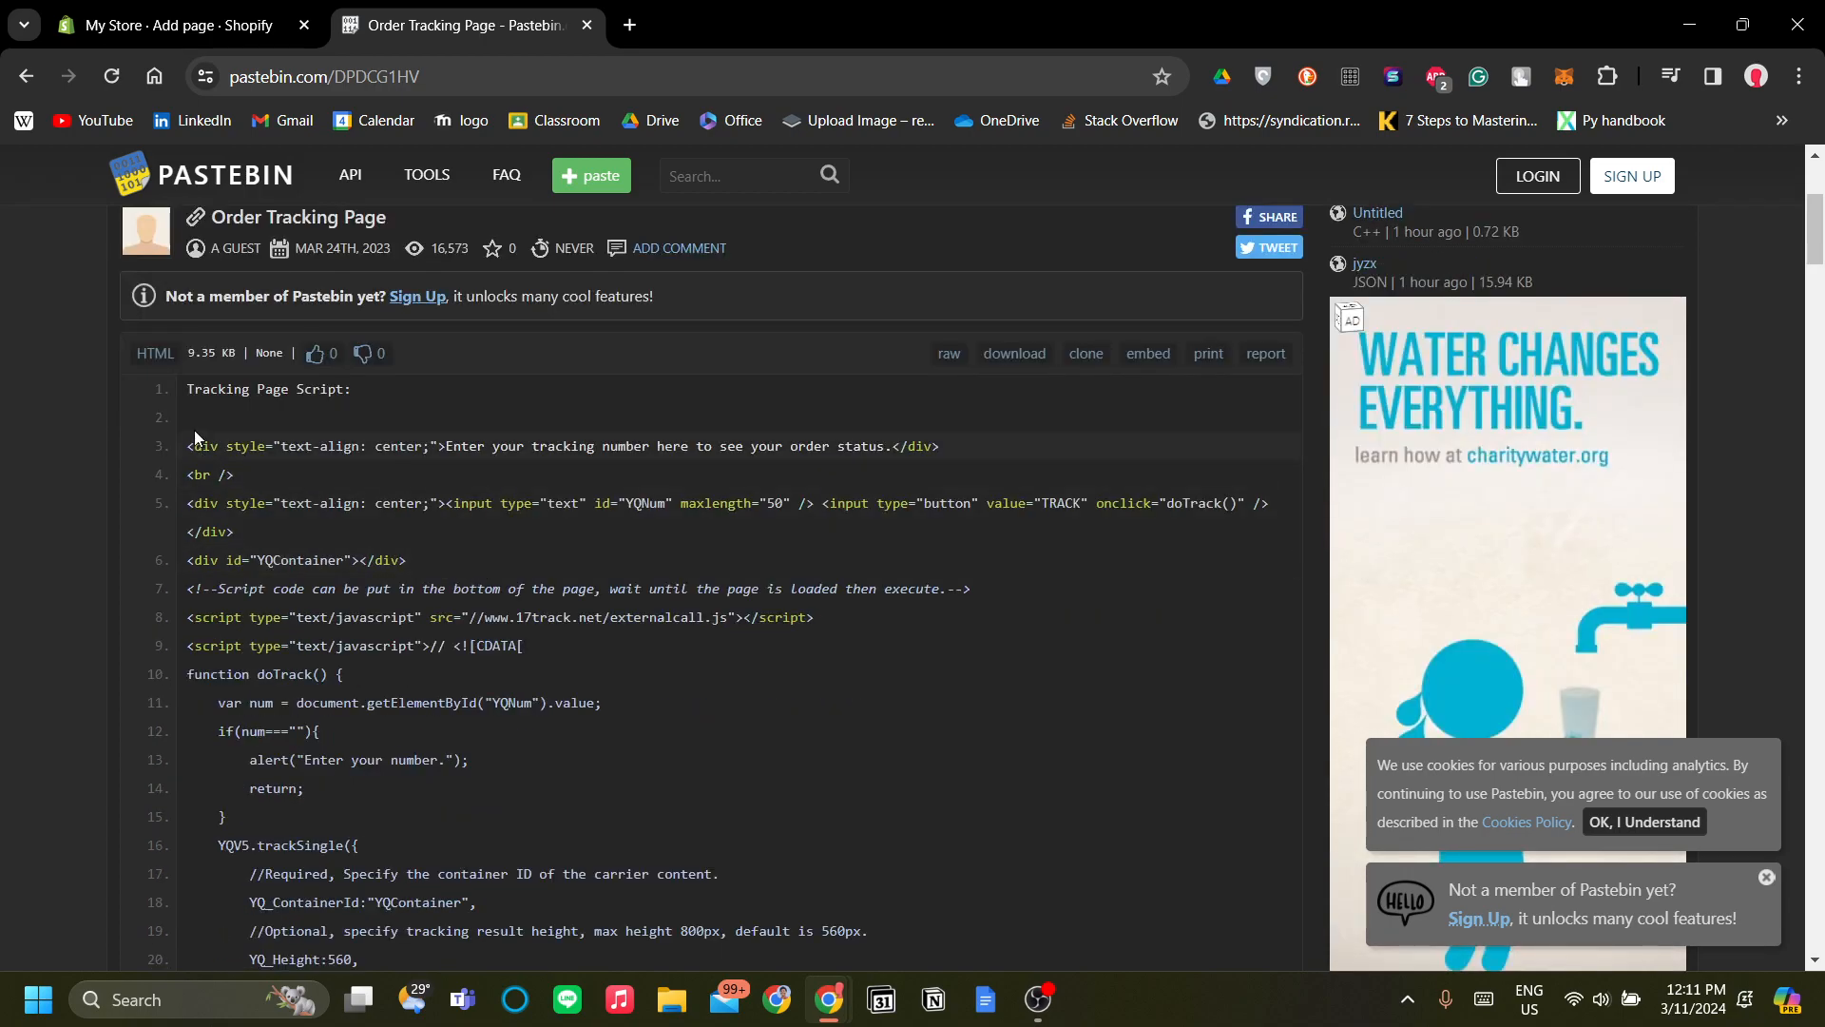
pyautogui.moveTo(194, 387); pyautogui.dragTo(333, 418)
pyautogui.click(435, 430)
pyautogui.scroll(-7, 436, 431)
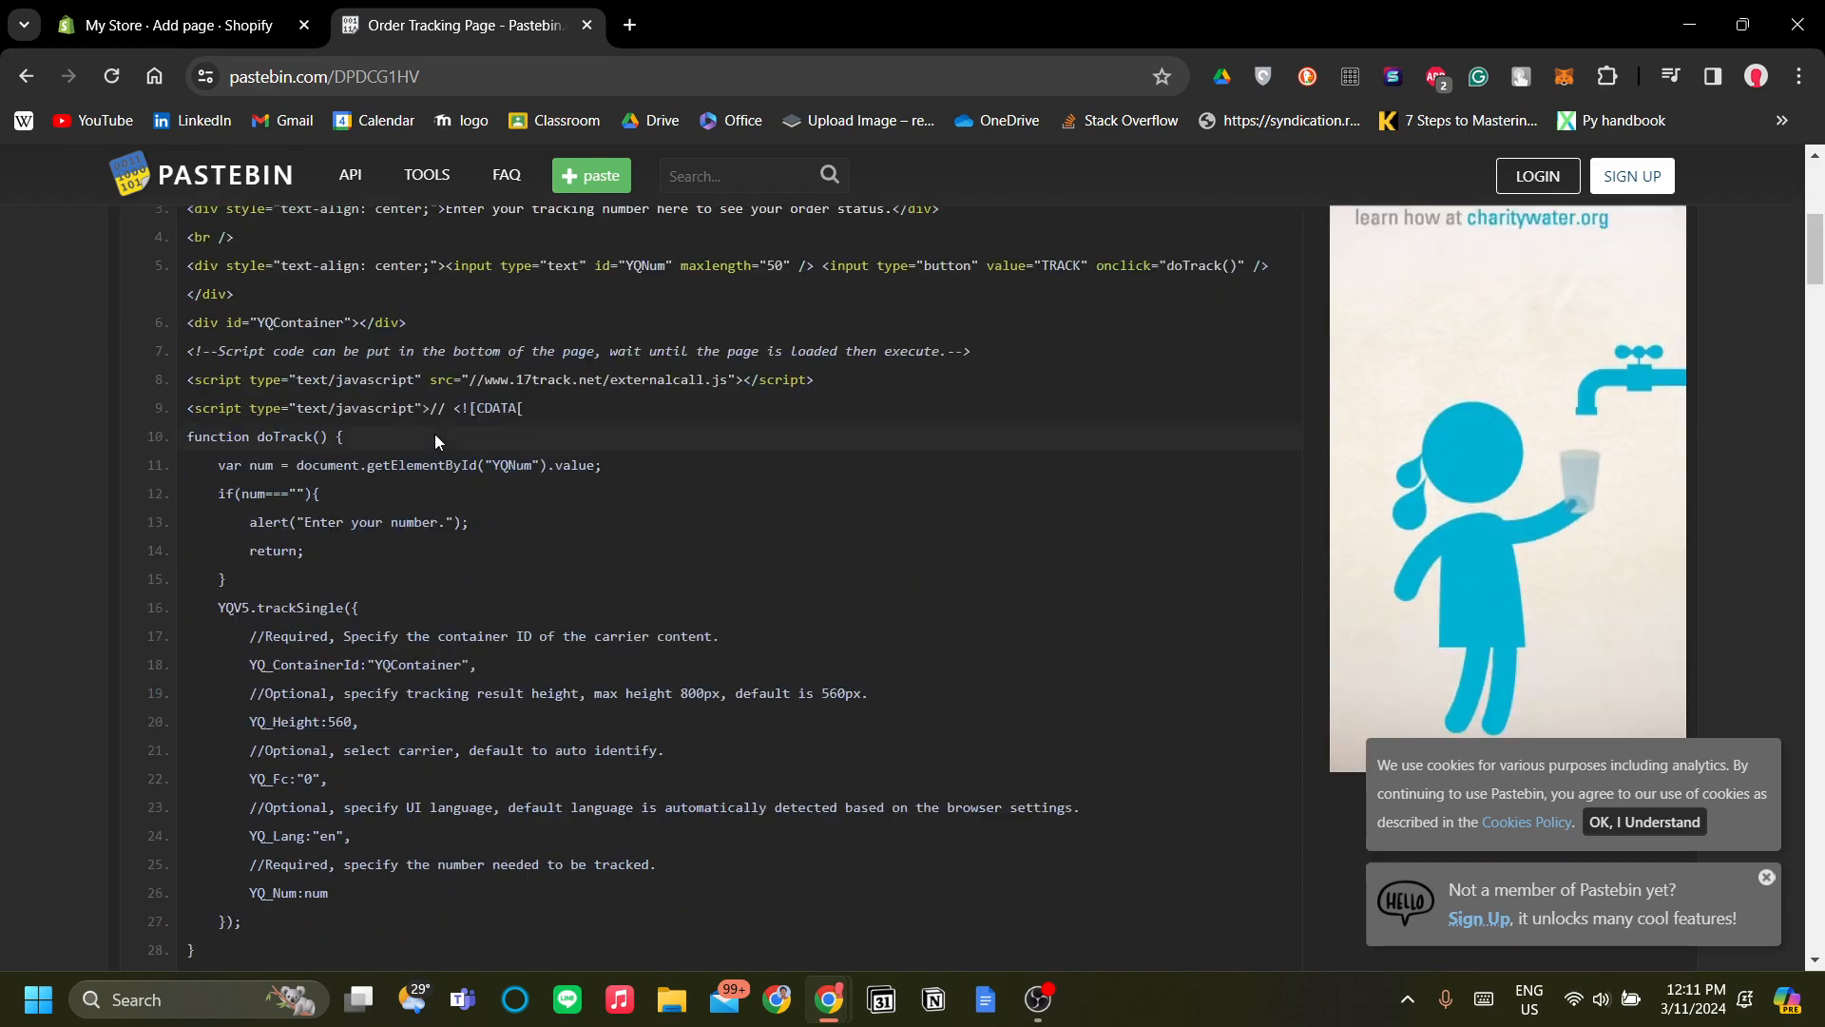
pyautogui.scroll(6, 443, 613)
pyautogui.scroll(1, 443, 613)
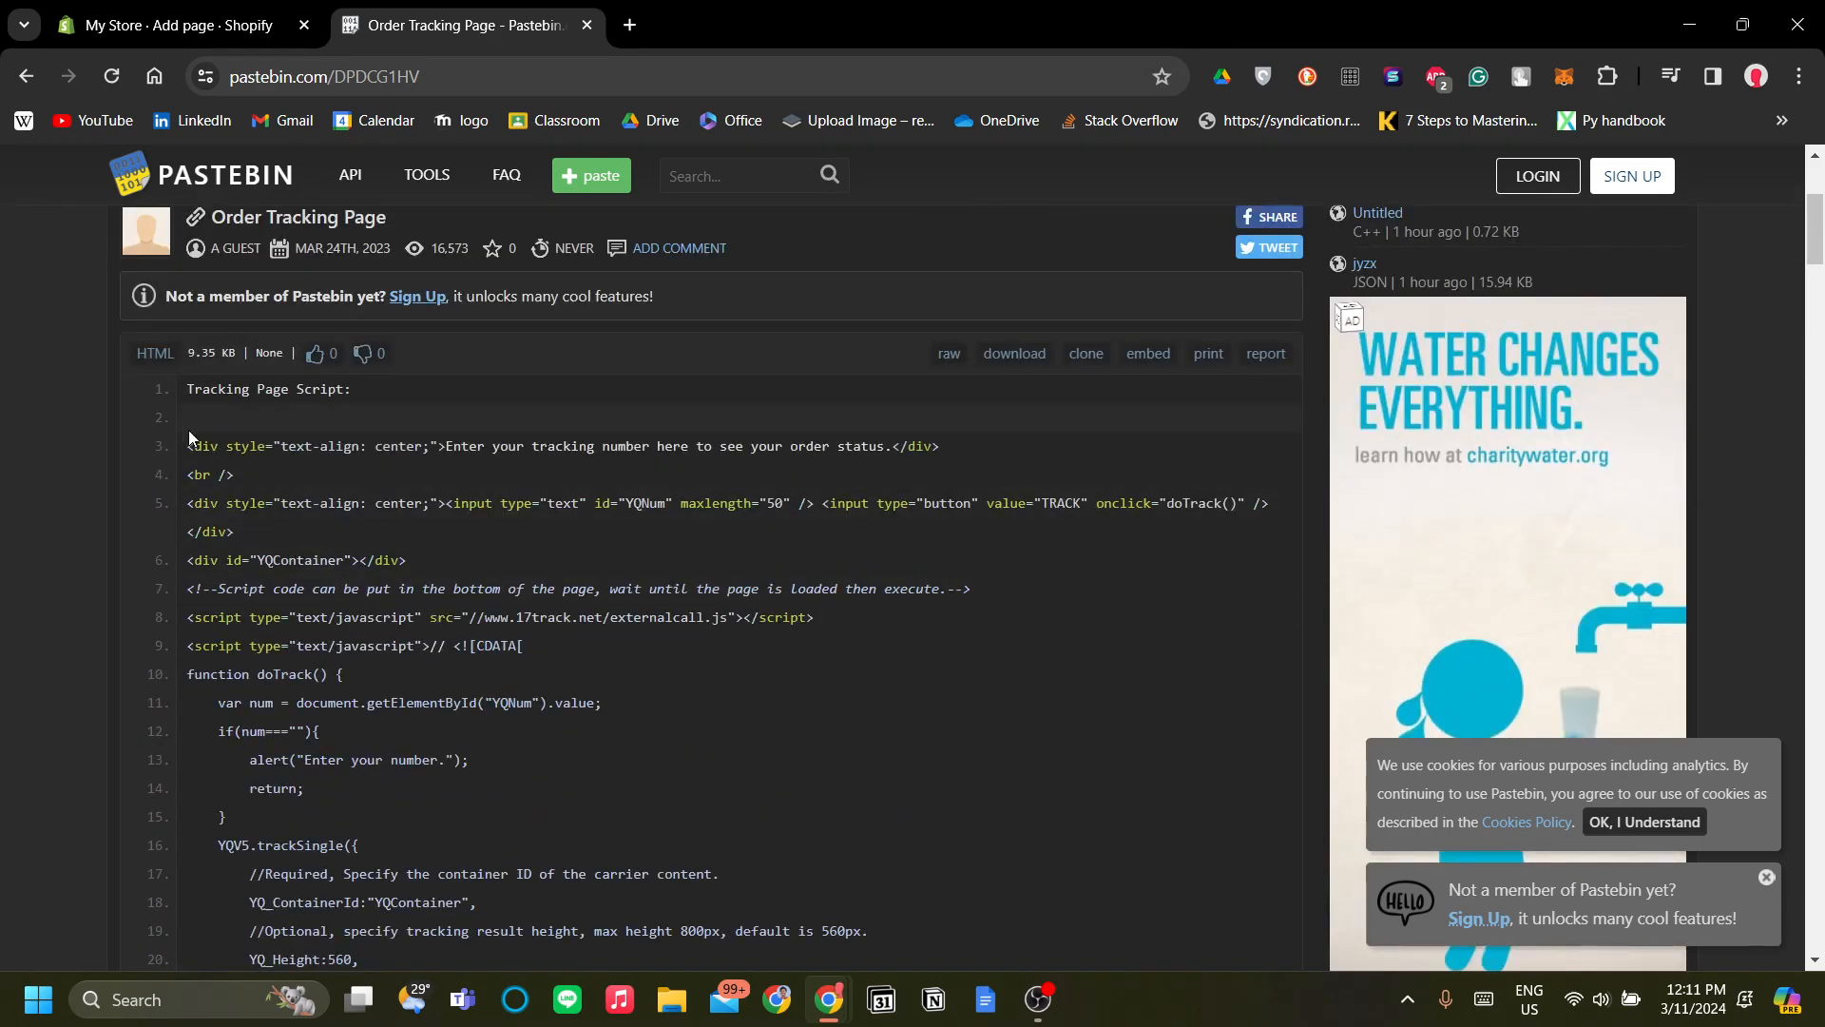
pyautogui.scroll(-5, 208, 487)
pyautogui.scroll(-1, 352, 719)
pyautogui.moveTo(197, 771); pyautogui.dragTo(707, 760)
pyautogui.click(502, 572)
pyautogui.scroll(6, 502, 572)
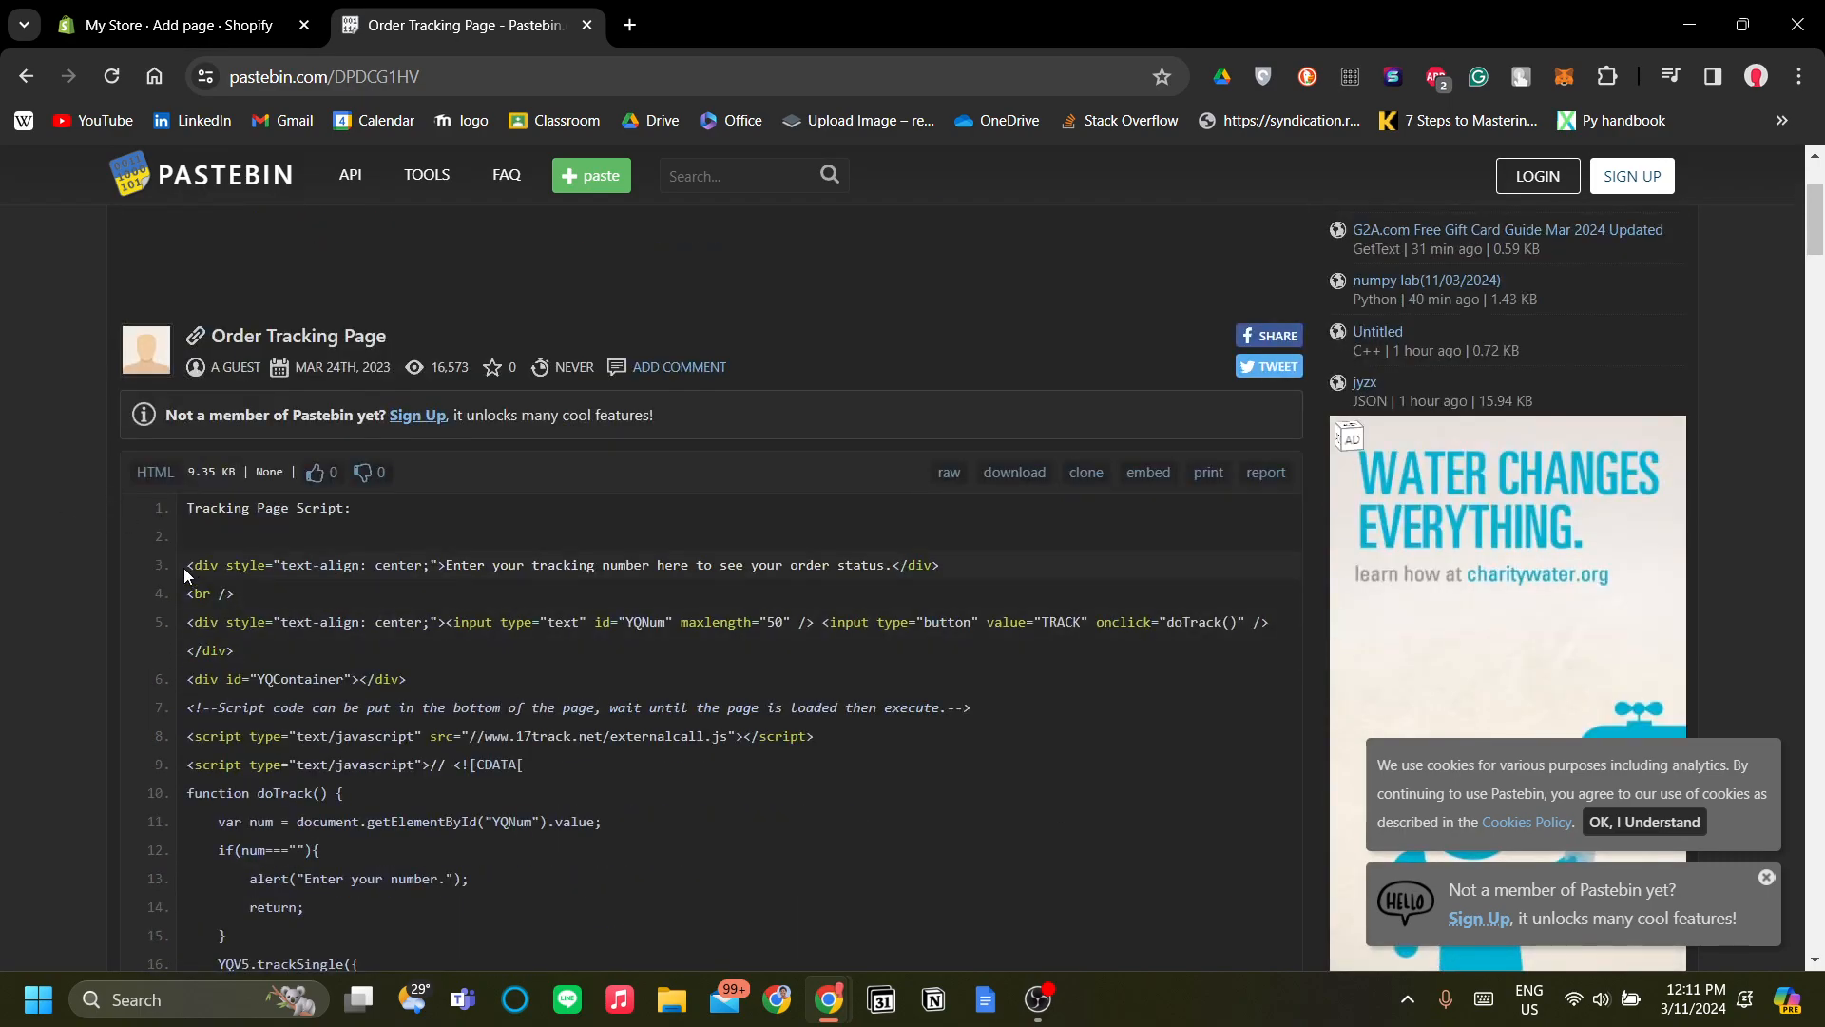
# Copy the tracking script from its first div line through the closing script tag and paste it into the Order Tracking page's HTML content.
pyautogui.moveTo(185, 567)
pyautogui.mouseDown()
pyautogui.moveTo(232, 597)
pyautogui.moveTo(380, 904)
pyautogui.moveTo(409, 868)
pyautogui.moveTo(408, 947)
pyautogui.moveTo(719, 903)
pyautogui.moveTo(578, 658)
pyautogui.moveTo(285, 601)
pyautogui.moveTo(325, 604)
pyautogui.mouseUp()
pyautogui.scroll(7, 384, 621)
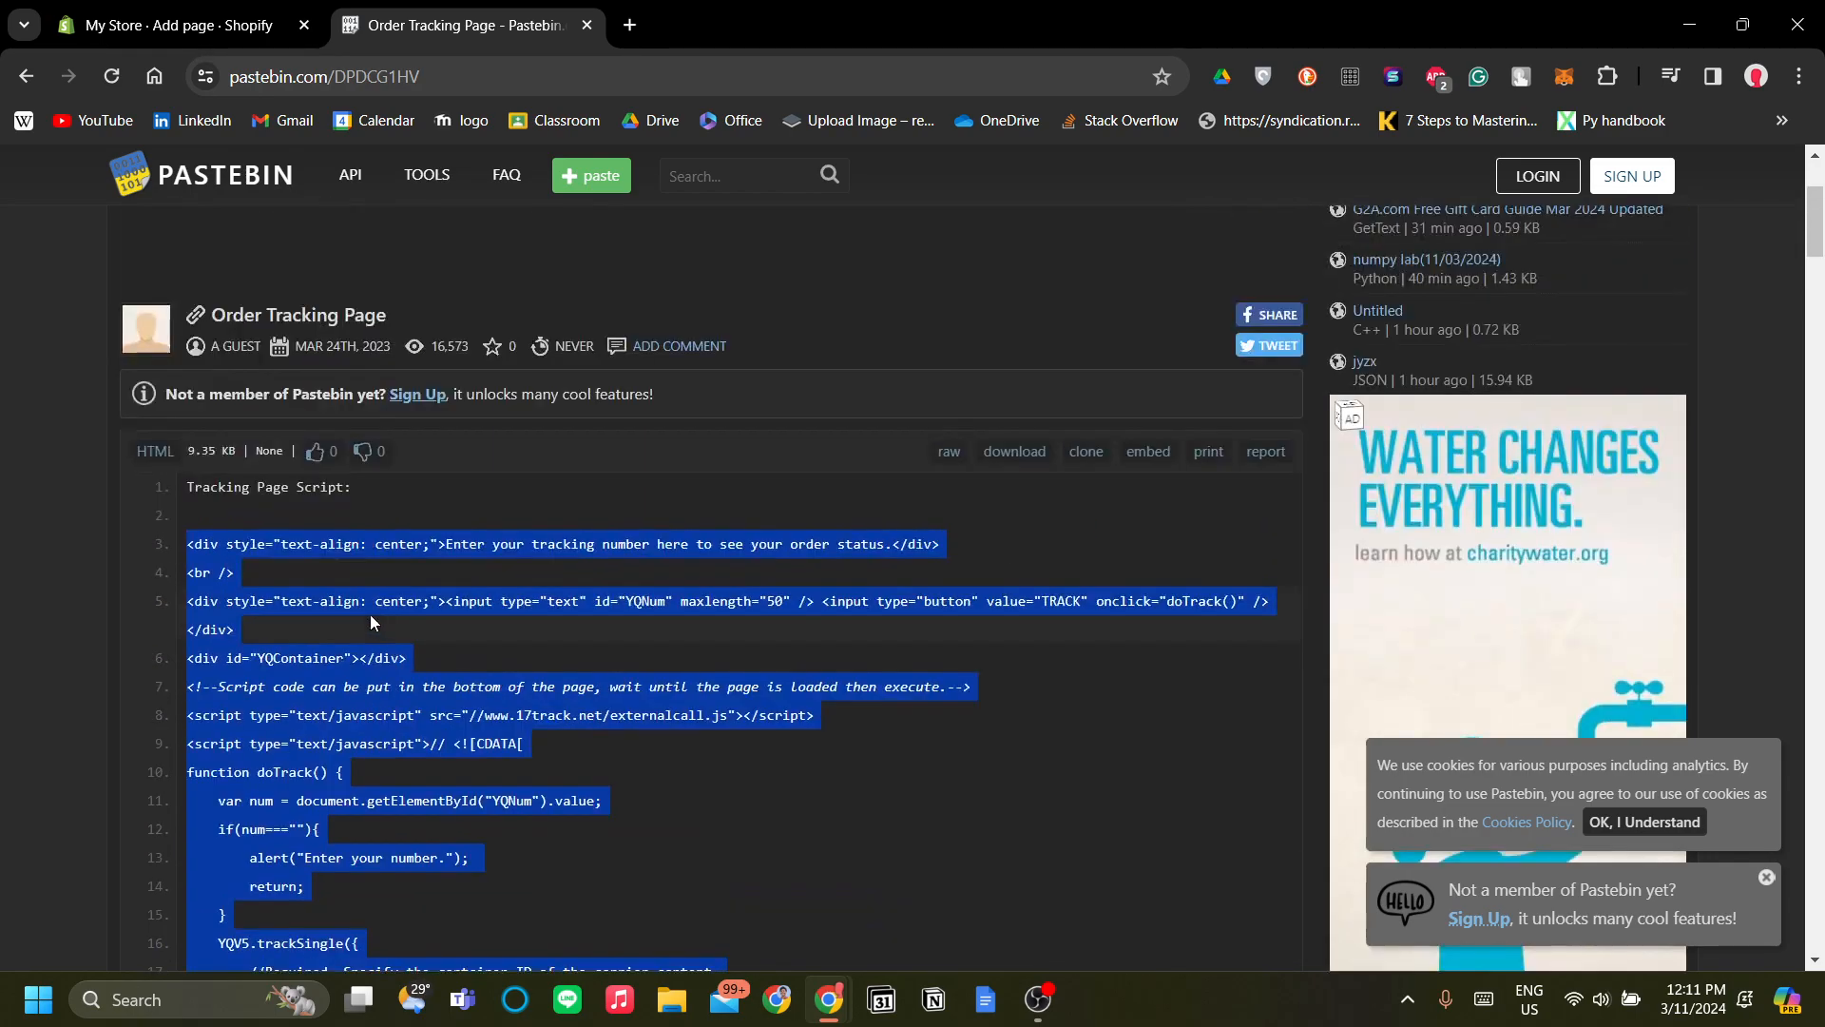
pyautogui.click(230, 12)
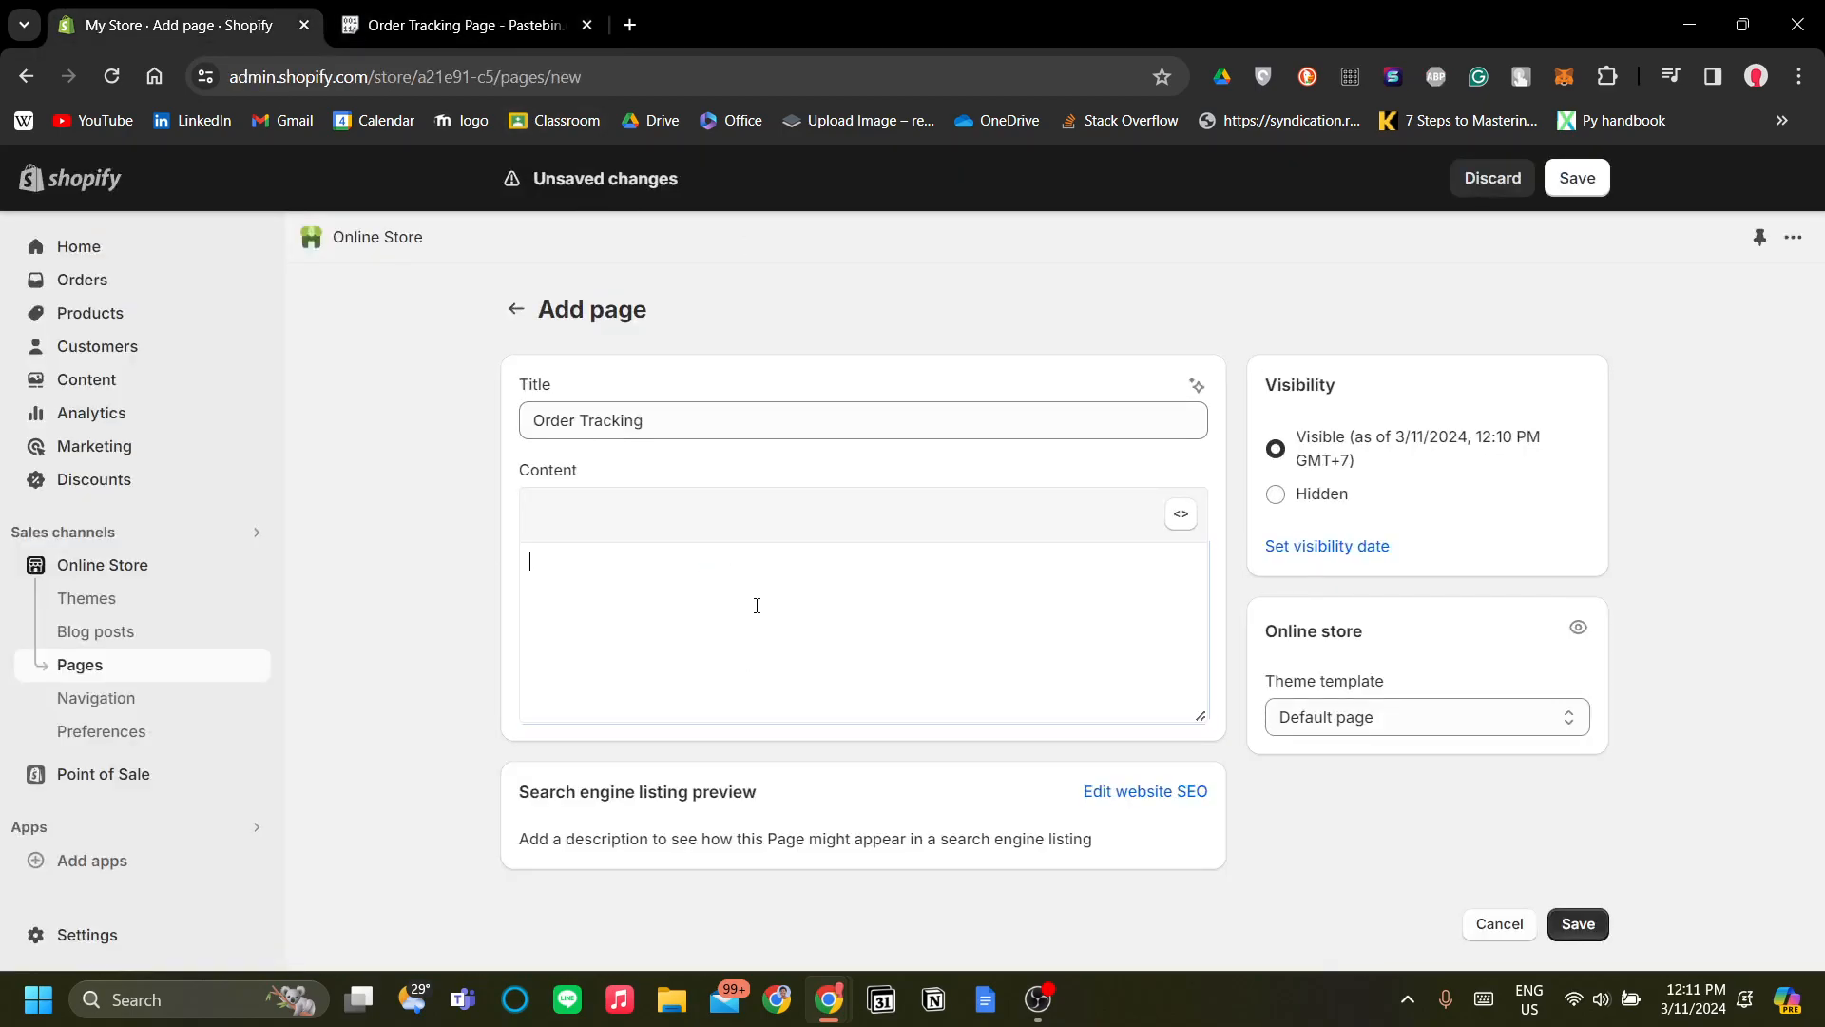
pyautogui.click(727, 616)
pyautogui.hotkey('ctrl', 'v')
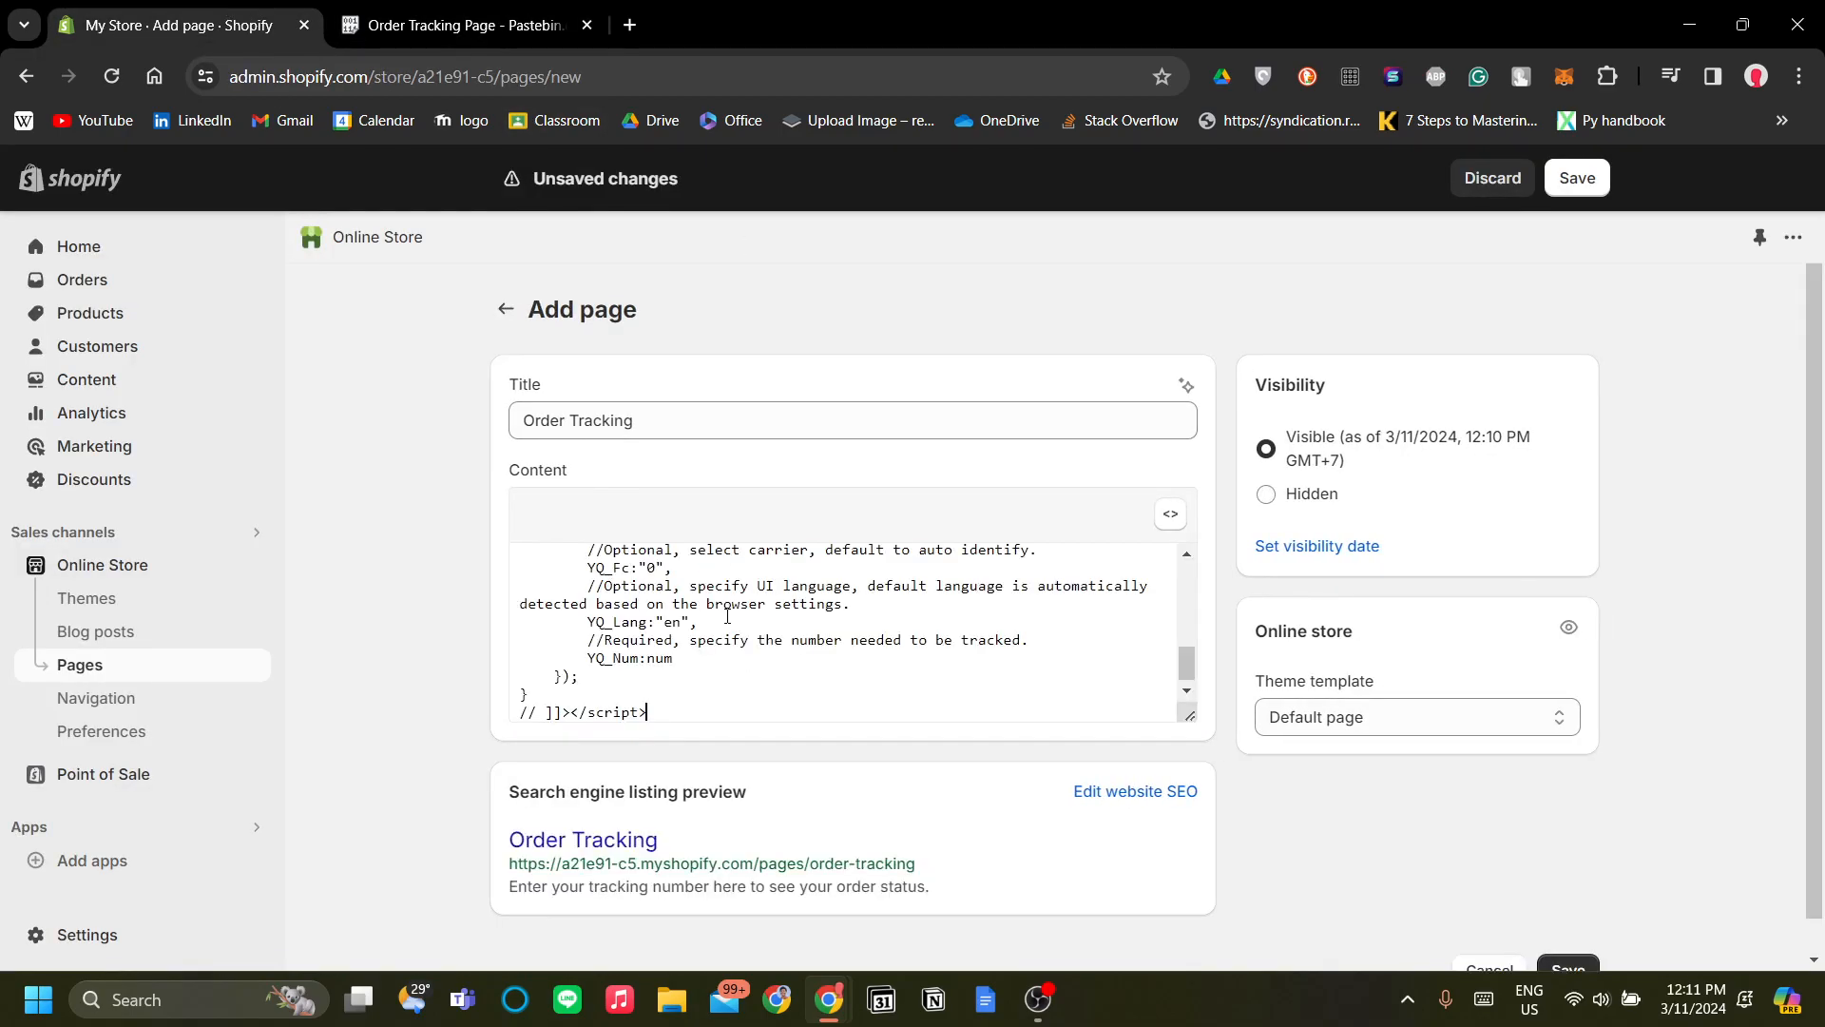
# Review the pasted HTML code, then show the page content as formatted text to check the tracking form.
pyautogui.scroll(10, 752, 672)
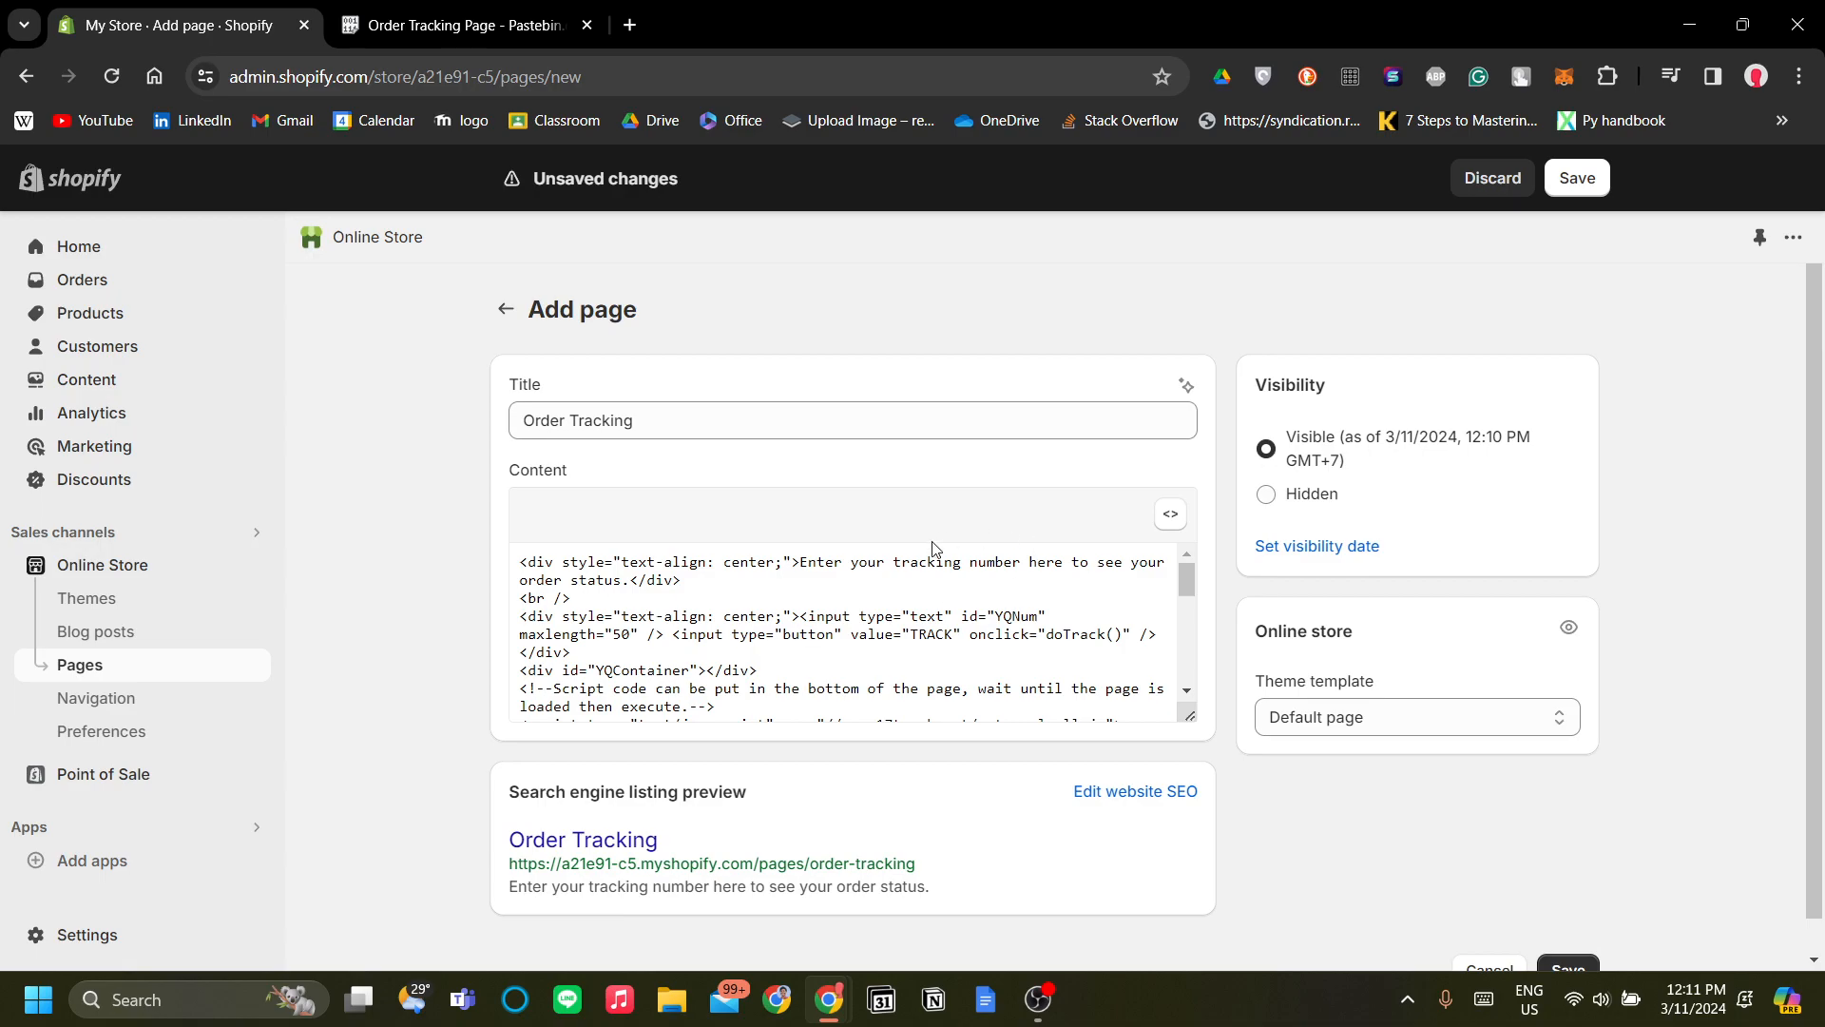
pyautogui.scroll(-5, 1035, 635)
pyautogui.scroll(5, 918, 670)
pyautogui.moveTo(522, 582); pyautogui.dragTo(575, 652)
pyautogui.click(698, 663)
pyautogui.click(1176, 516)
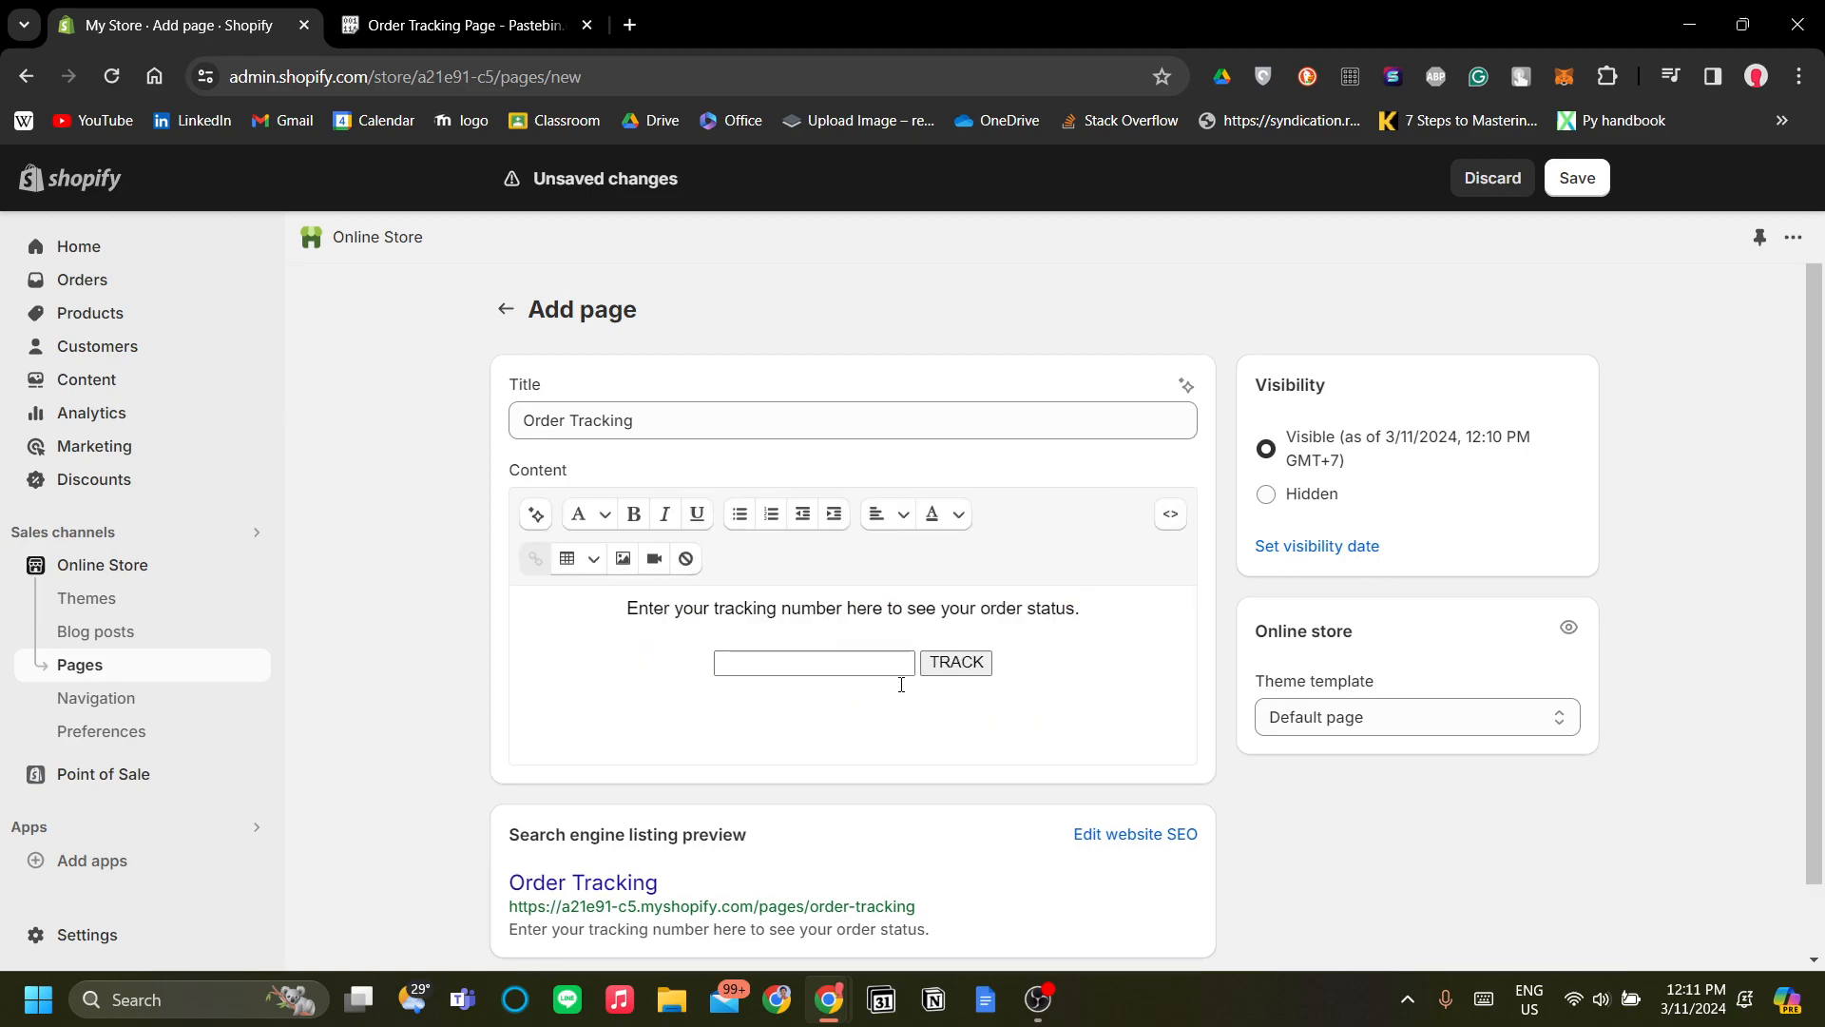
pyautogui.moveTo(644, 621); pyautogui.dragTo(1067, 608)
pyautogui.click(1068, 688)
pyautogui.scroll(-1, 1052, 694)
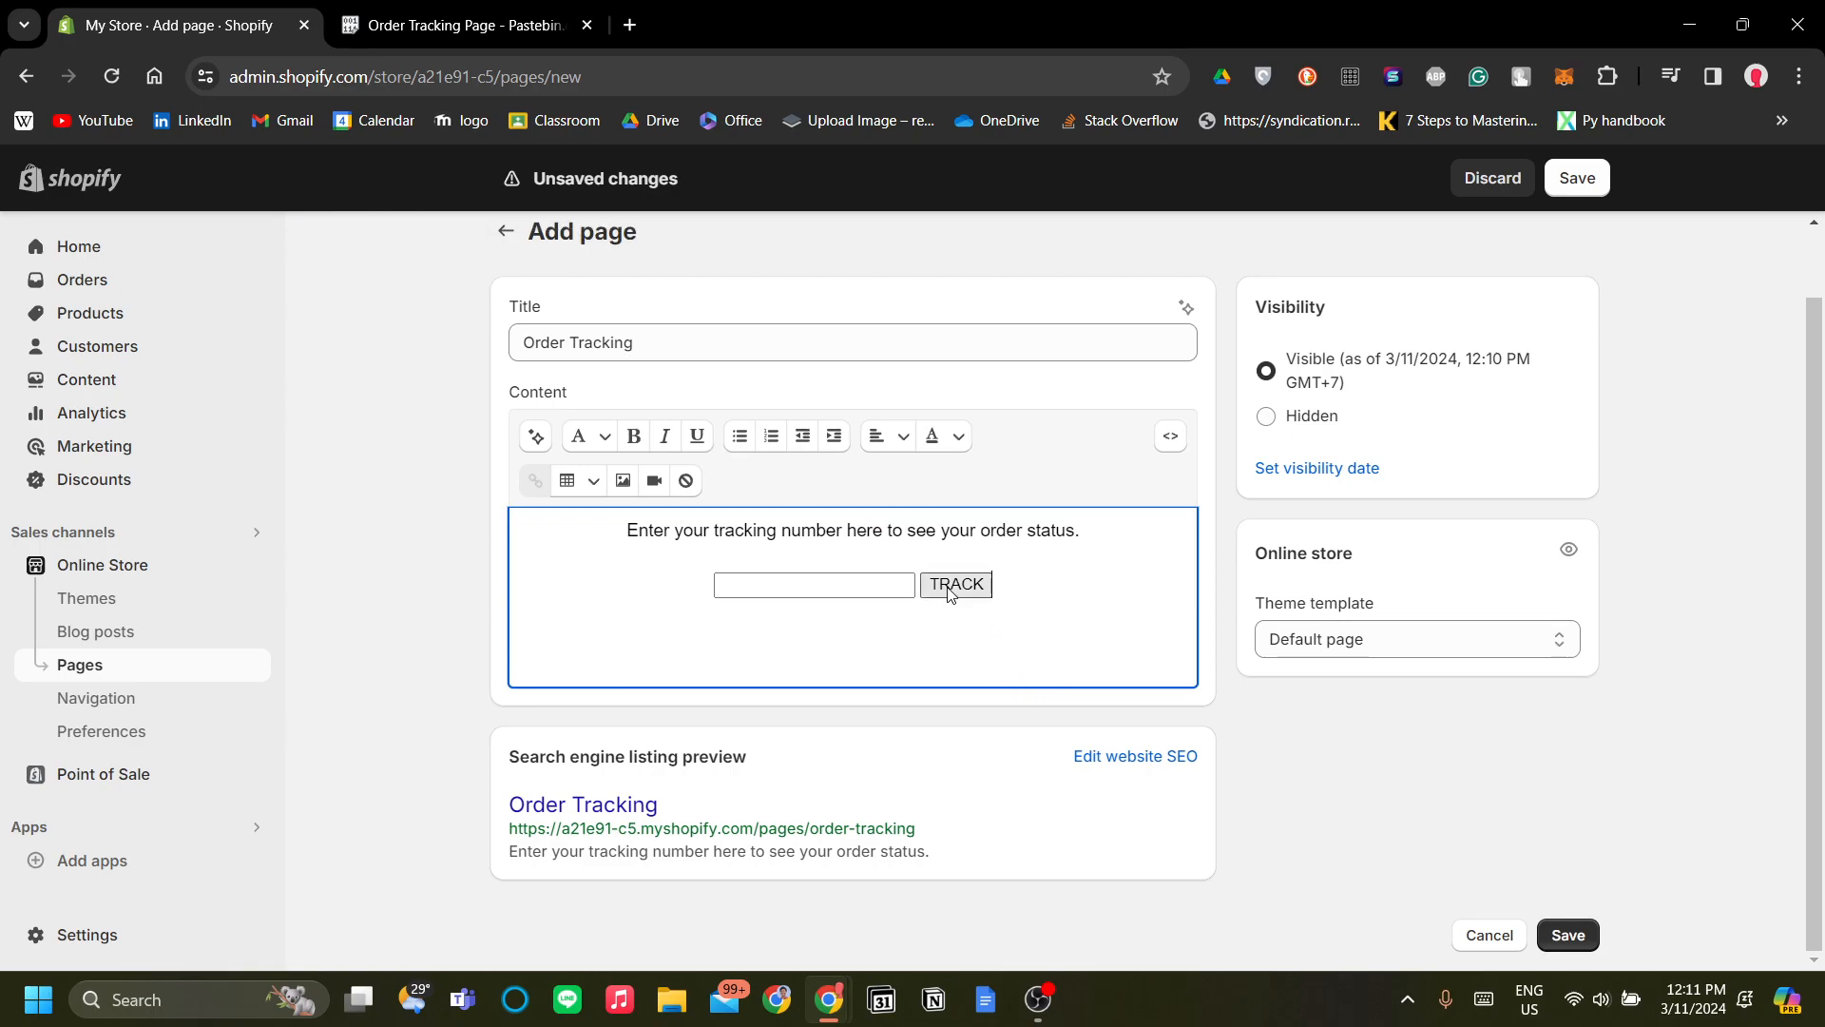
# Recheck the page's HTML source against its rendered tracking number field and TRACK button.
pyautogui.click(1170, 436)
pyautogui.scroll(-3, 578, 569)
pyautogui.scroll(3, 638, 584)
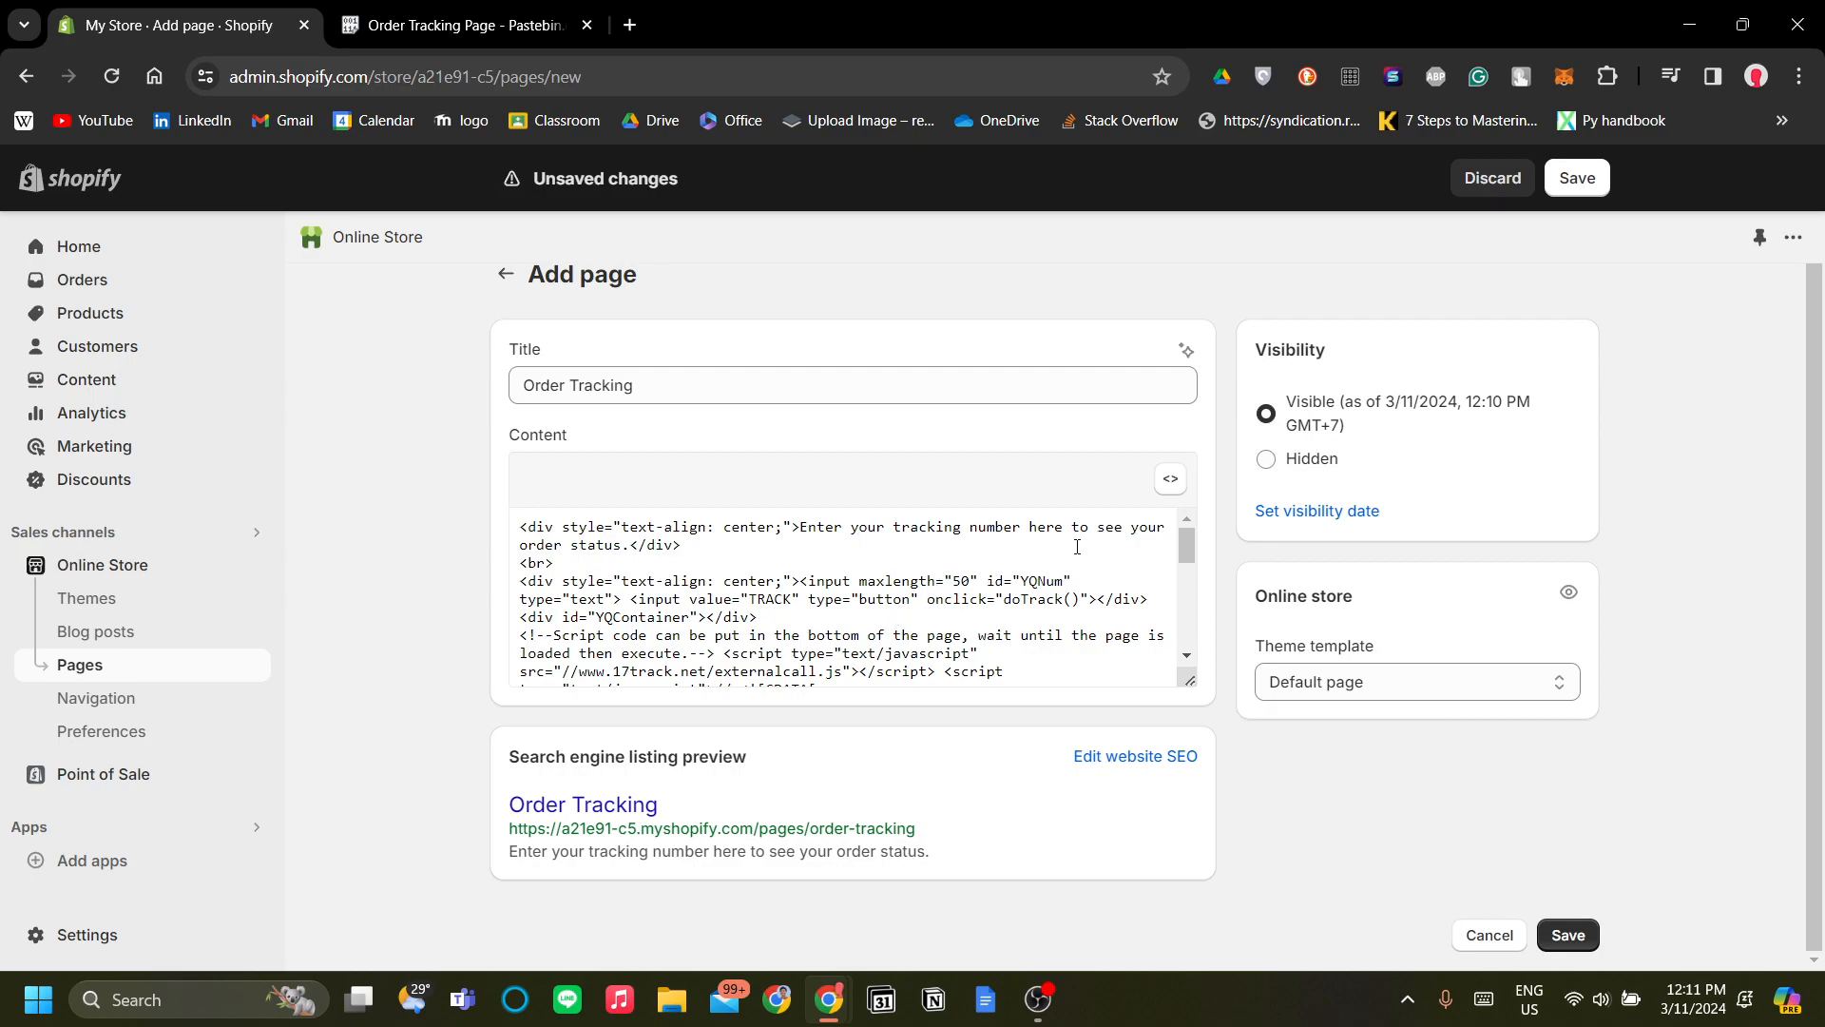
pyautogui.click(1169, 483)
pyautogui.click(1168, 483)
pyautogui.click(1168, 481)
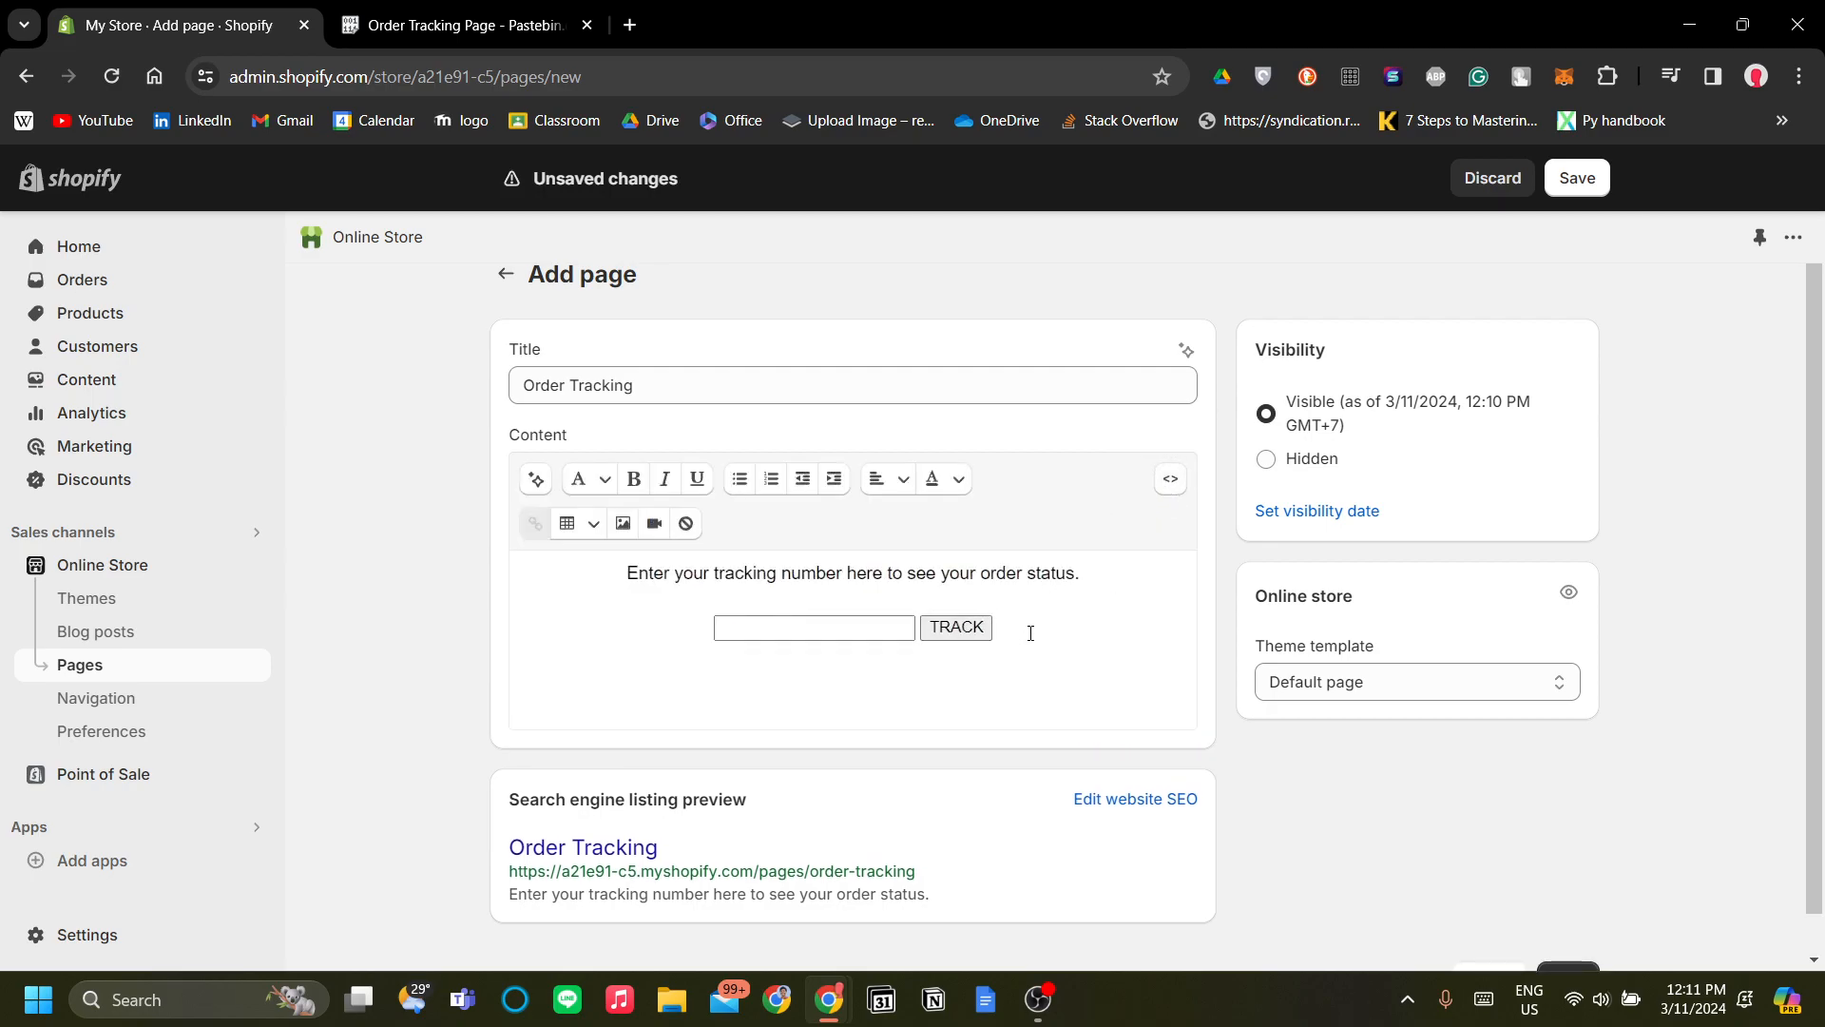
pyautogui.scroll(-1, 1094, 639)
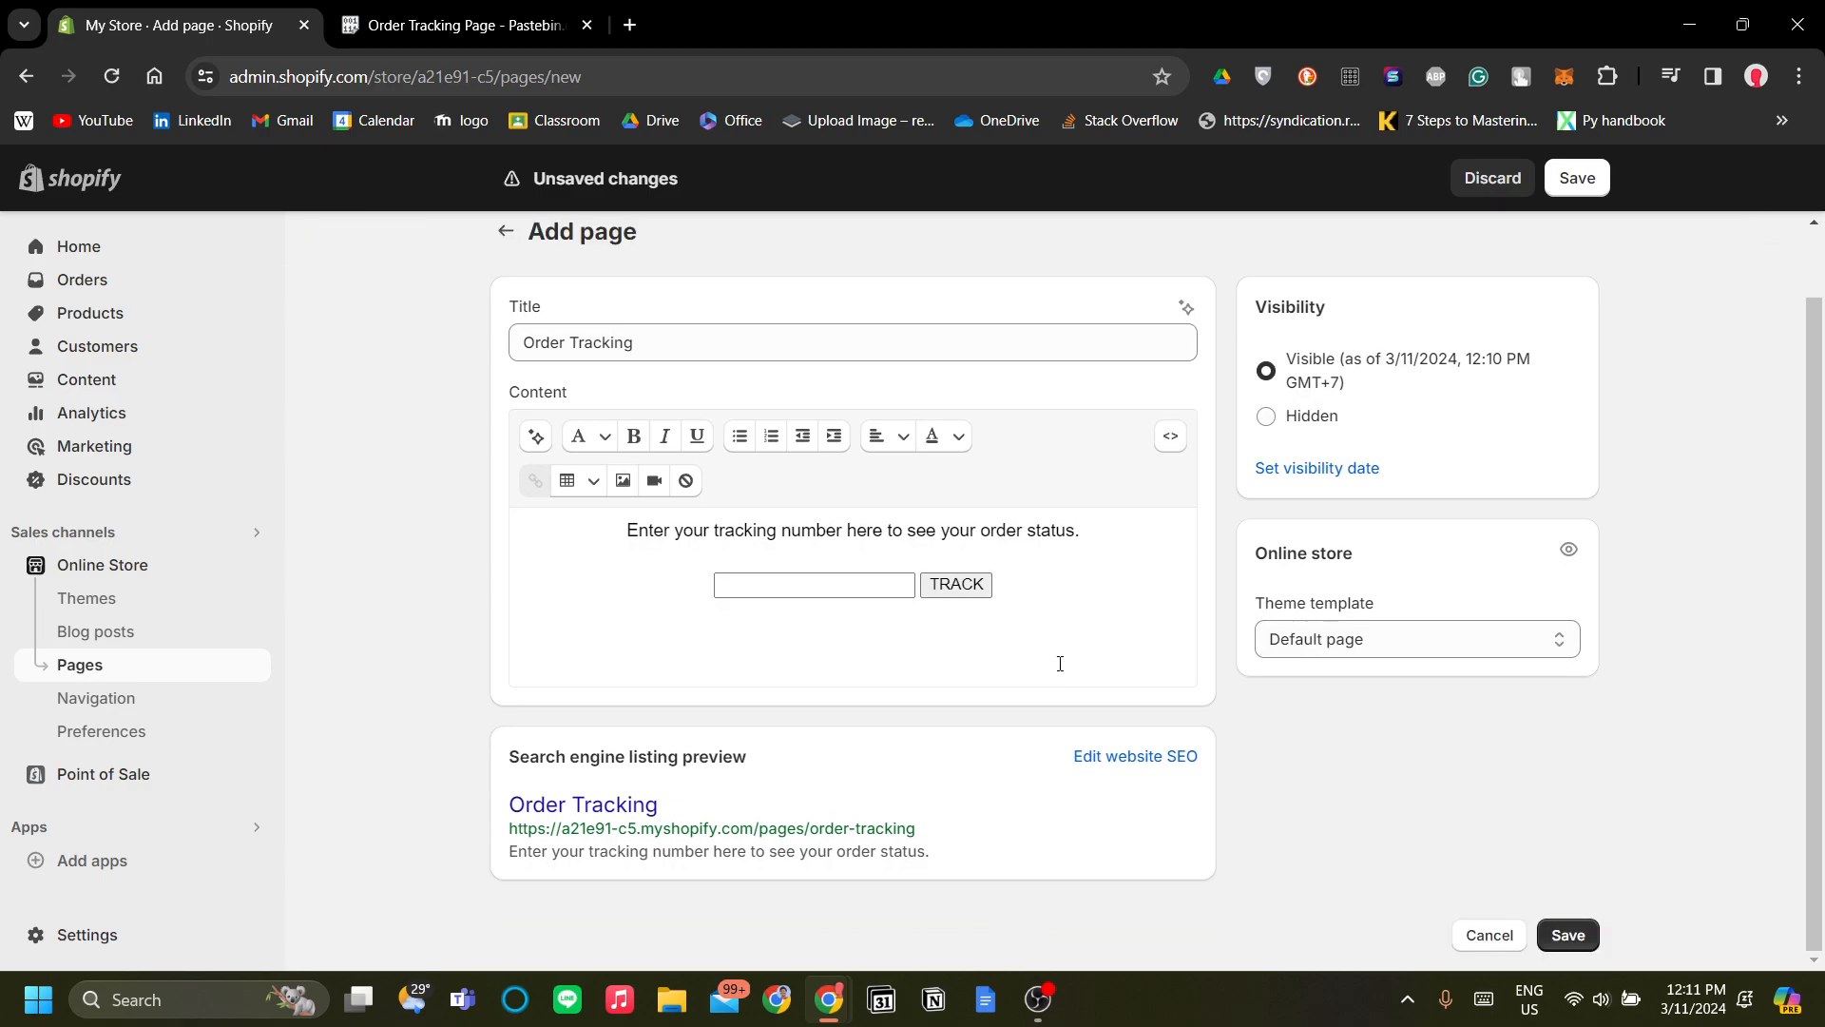
pyautogui.scroll(2, 1059, 694)
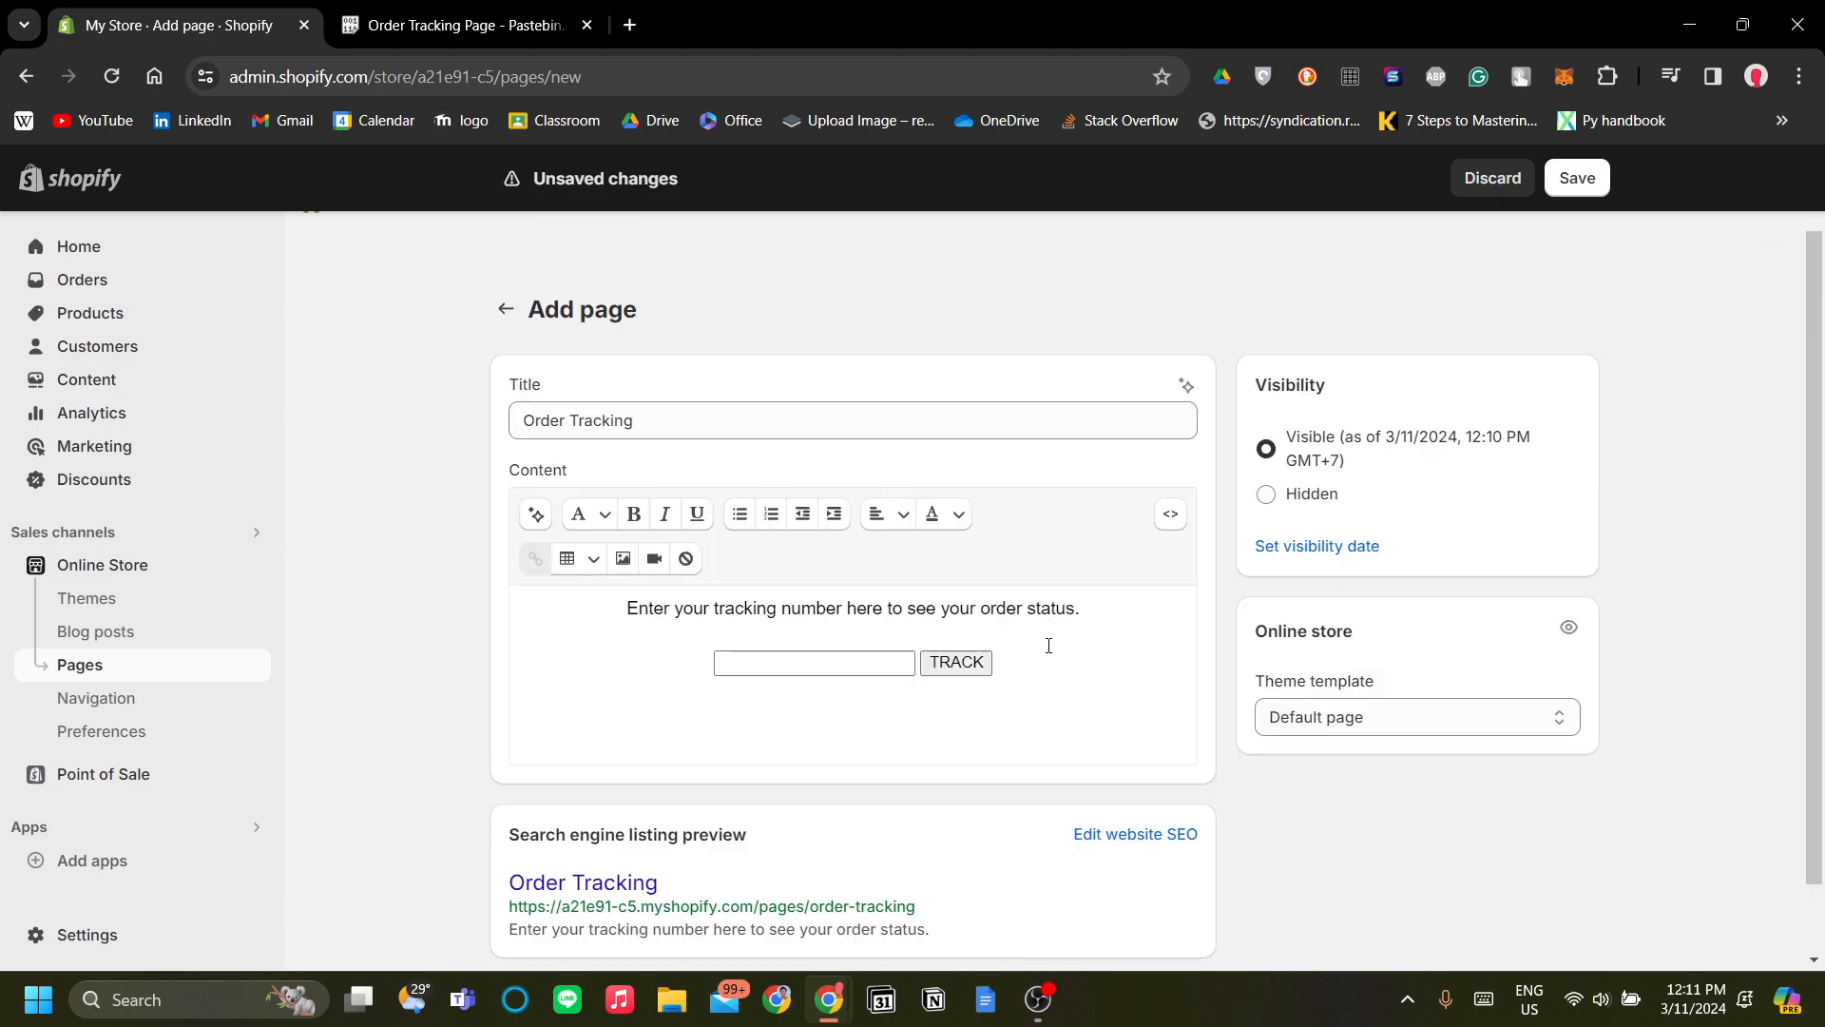
# Save the Order Tracking page and collapse the trial notice.
pyautogui.click(1592, 181)
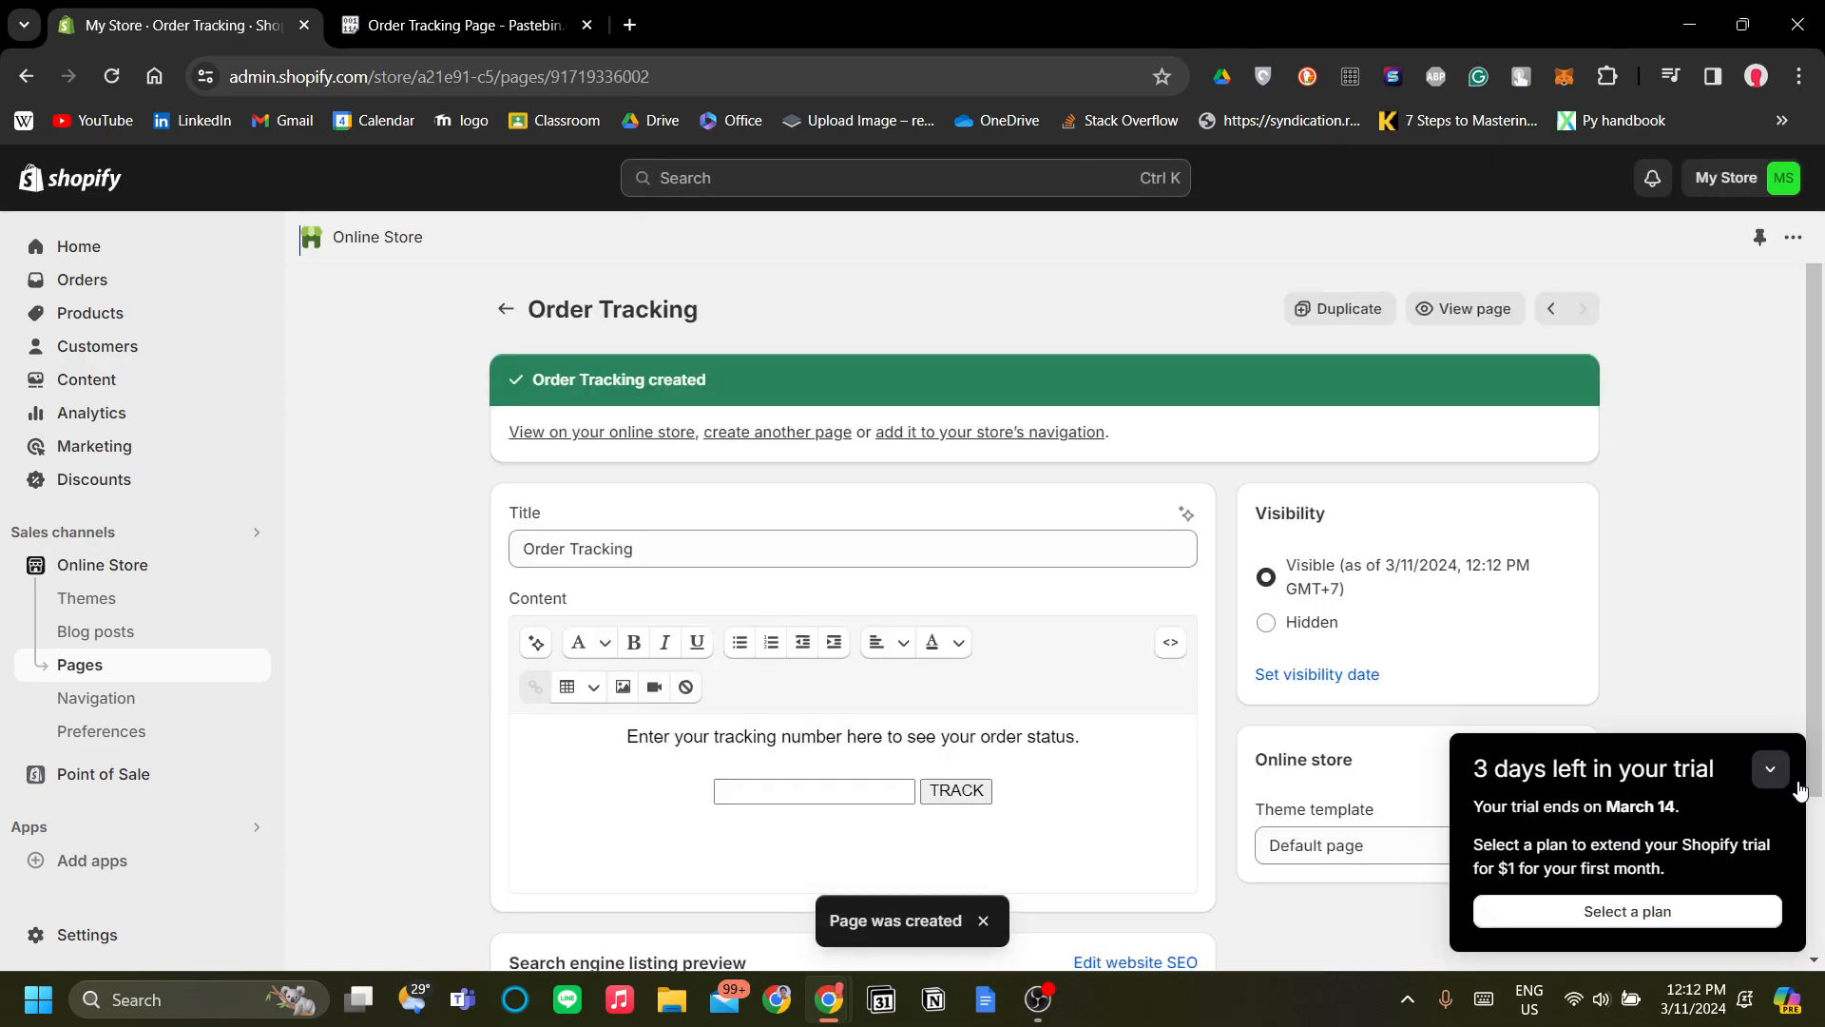
pyautogui.click(1769, 769)
pyautogui.scroll(-1, 950, 582)
pyautogui.scroll(1, 1467, 362)
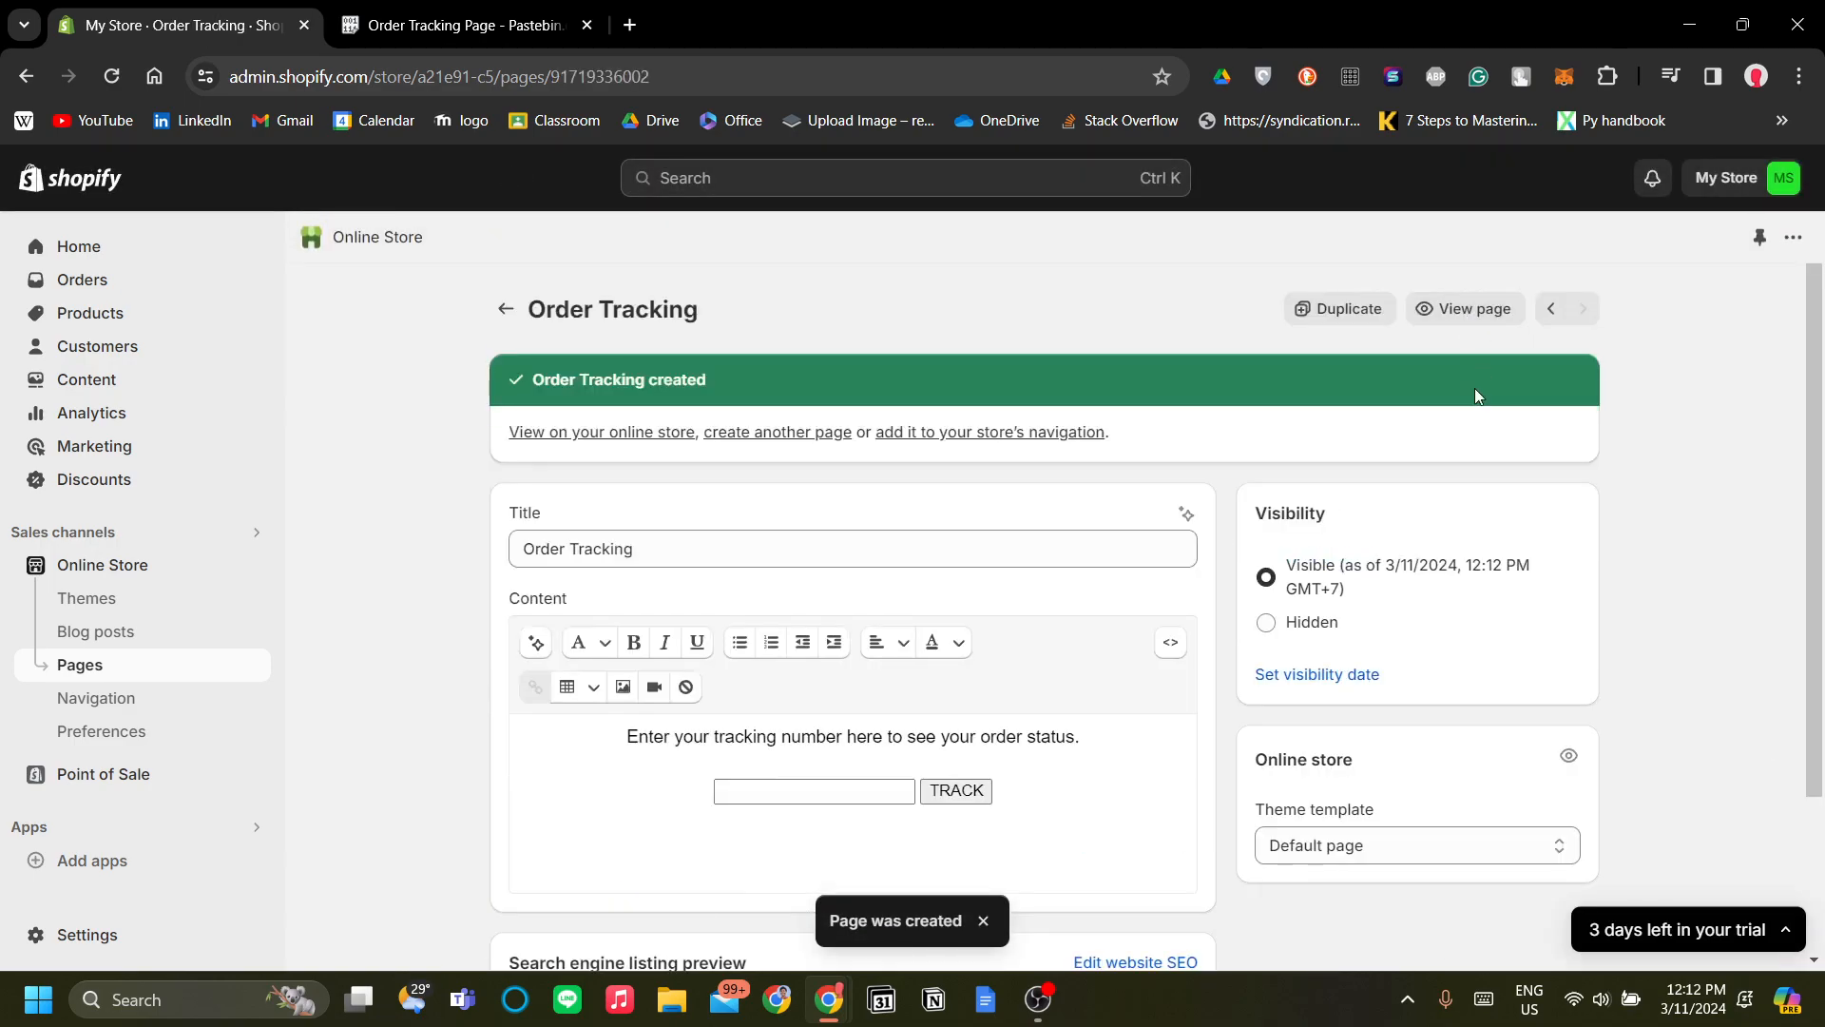
# View the saved Order Tracking page on the storefront and check its header menu, returning to the store admin.
pyautogui.click(1483, 312)
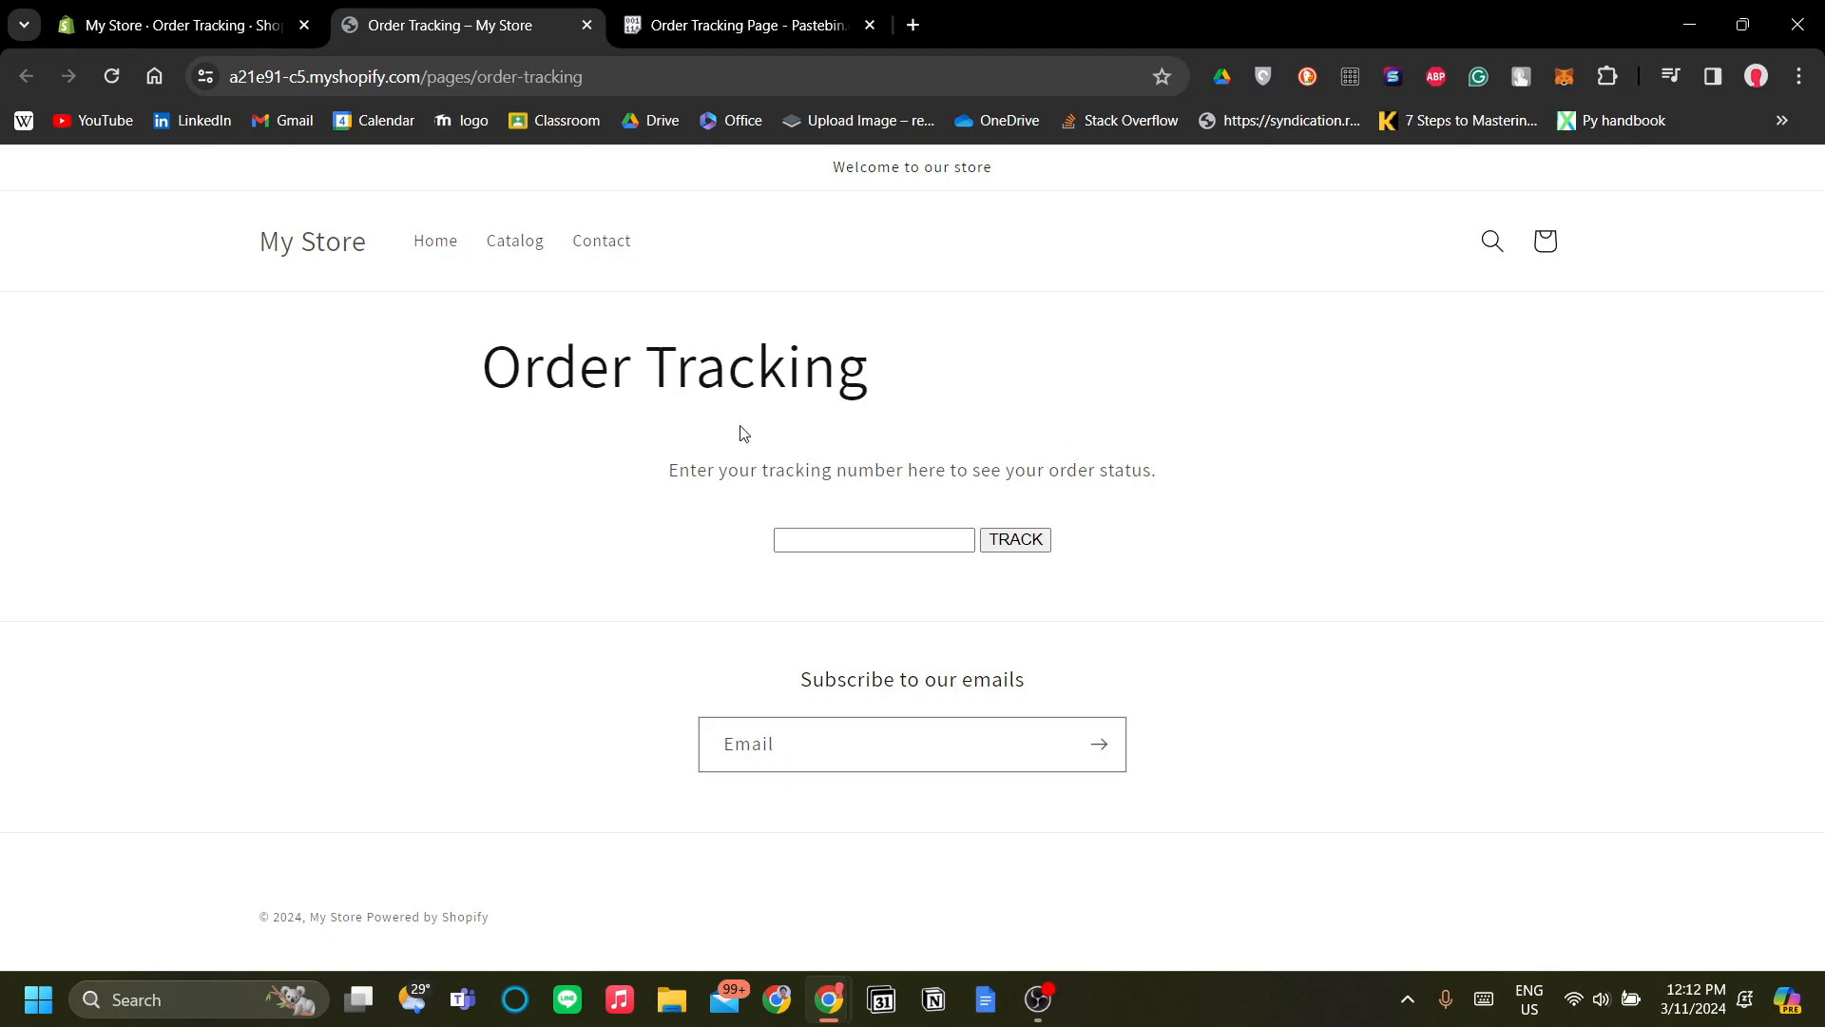
pyautogui.moveTo(507, 399); pyautogui.dragTo(775, 418)
pyautogui.click(871, 379)
pyautogui.click(661, 239)
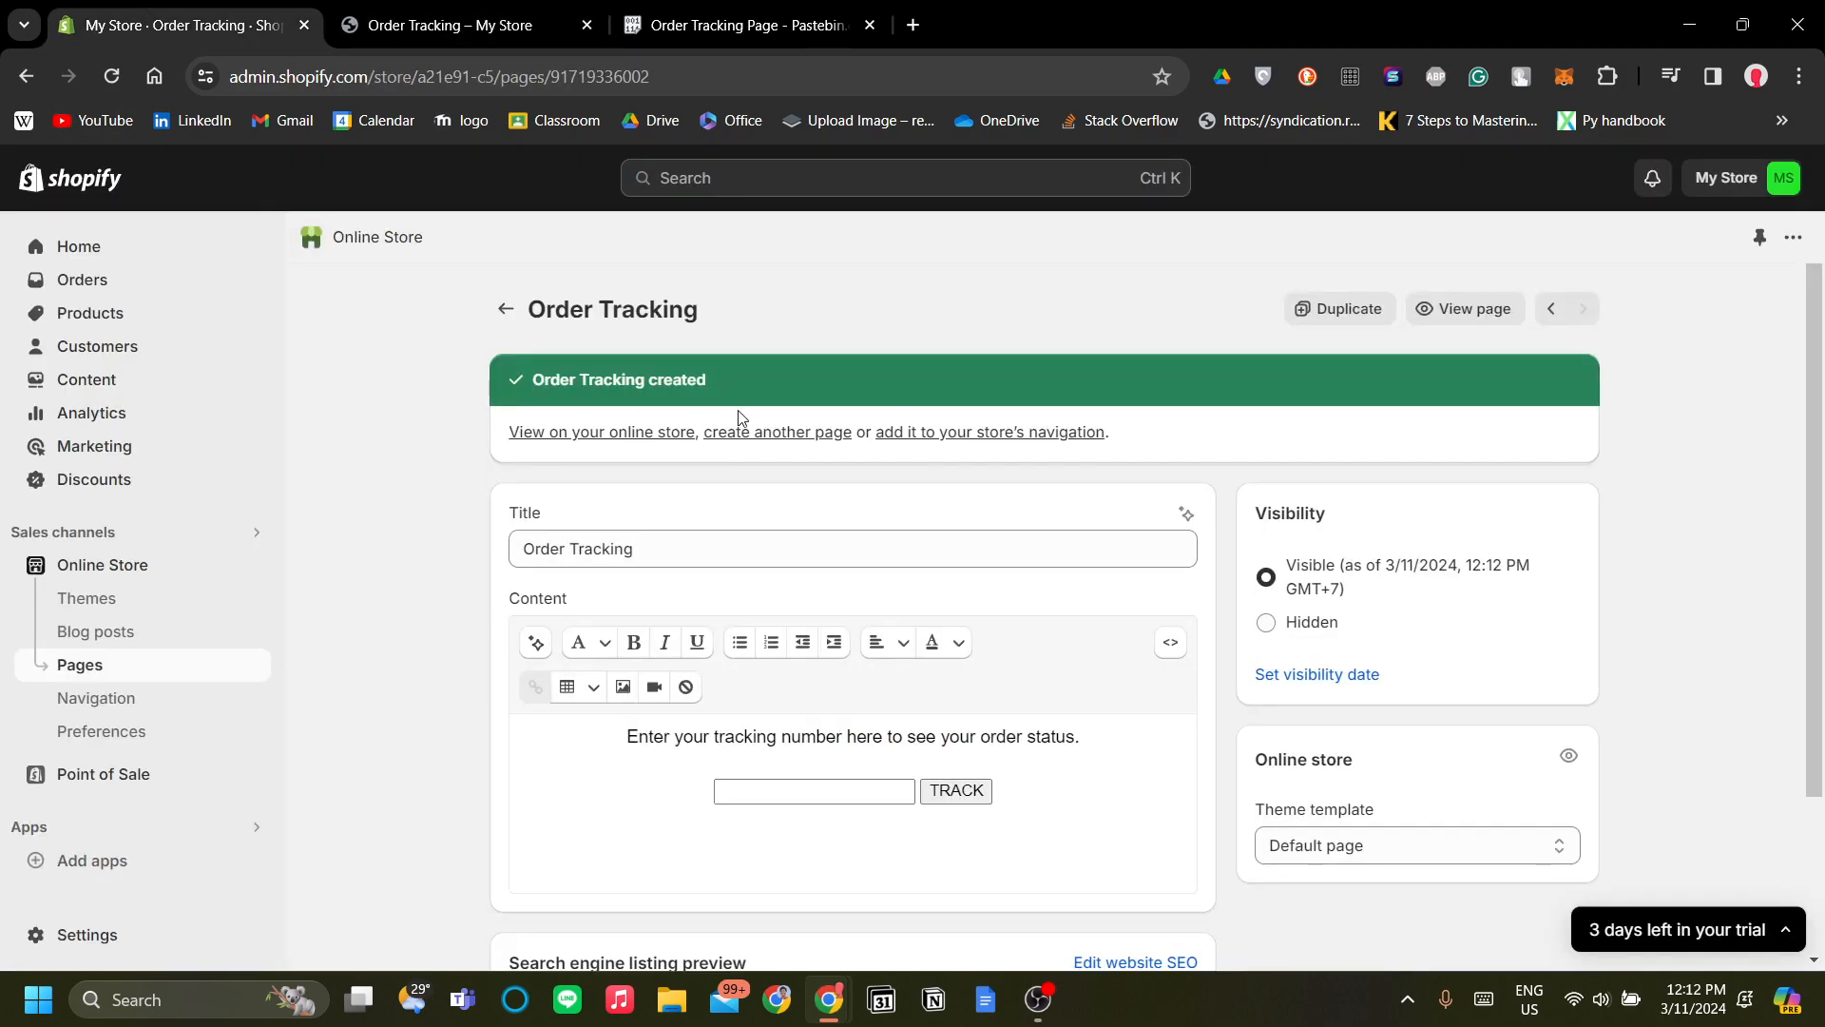
pyautogui.click(180, 24)
pyautogui.scroll(-1, 1124, 583)
pyautogui.scroll(1, 842, 603)
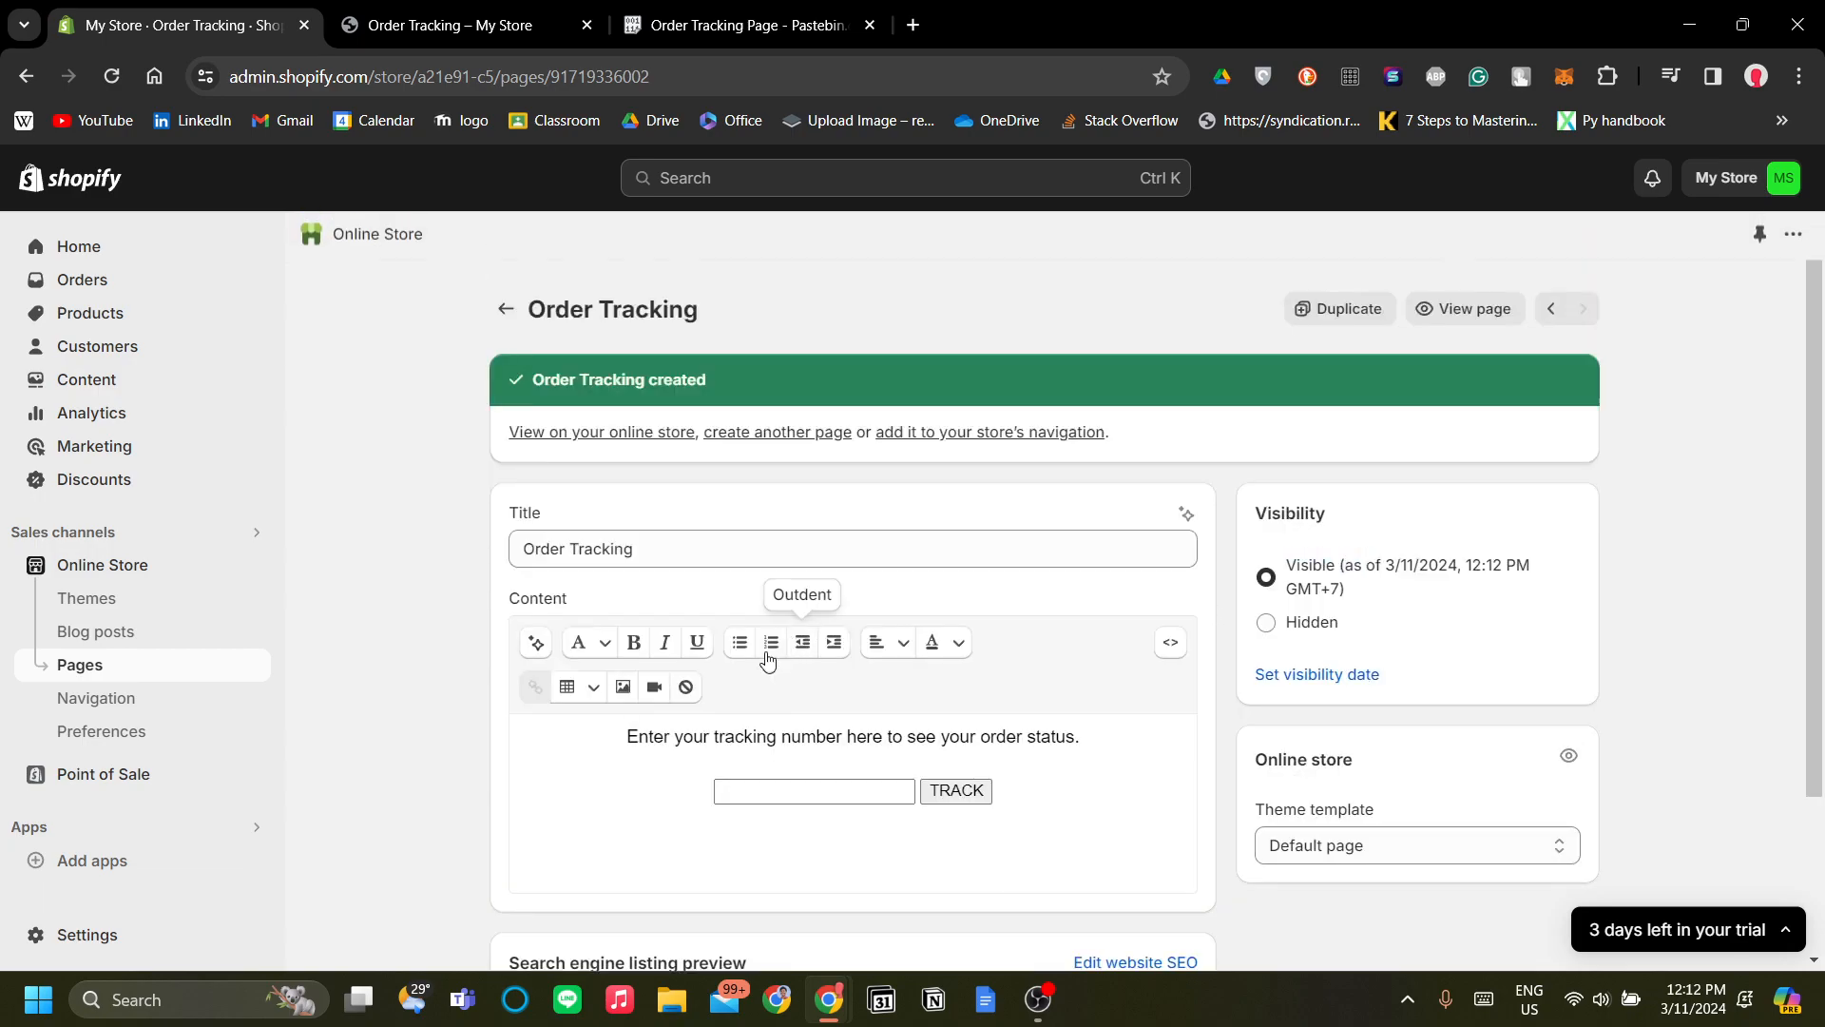
# Start a new item in the online store's Main menu navigation and name it Order Tracking.
pyautogui.click(83, 707)
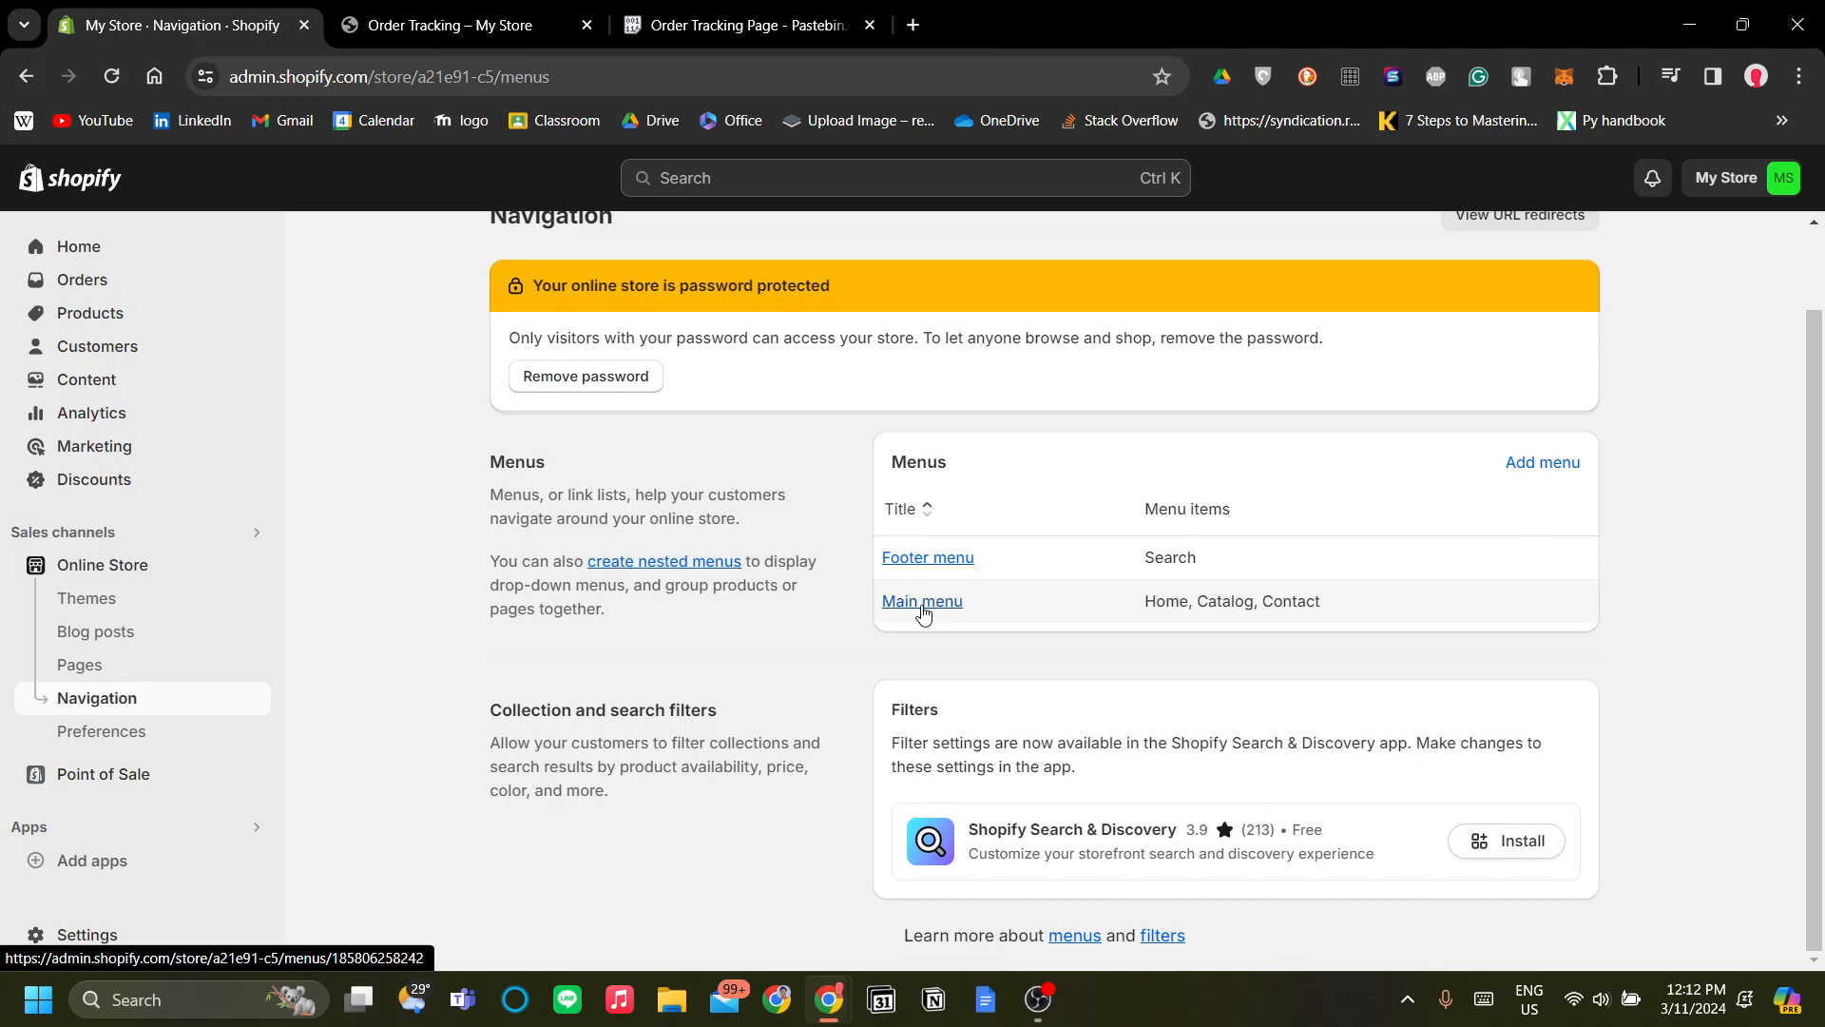
pyautogui.click(920, 609)
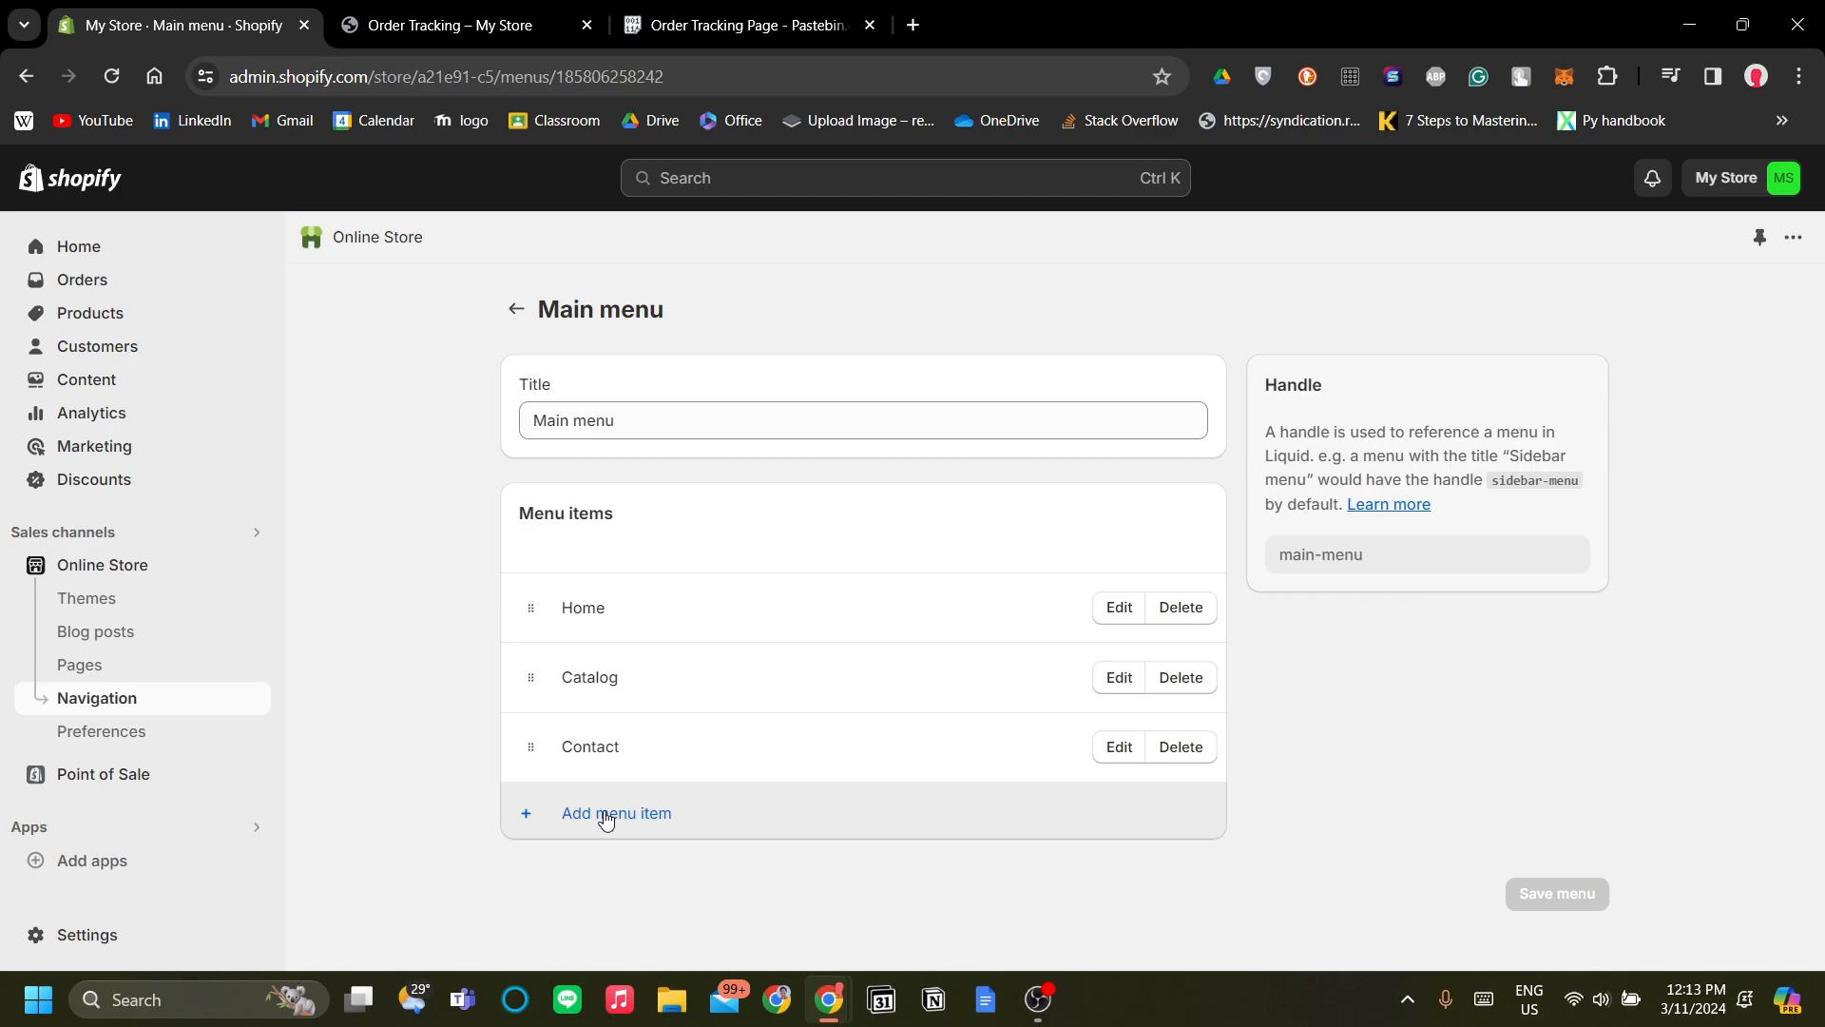
pyautogui.click(607, 816)
pyautogui.click(1686, 400)
pyautogui.click(1656, 327)
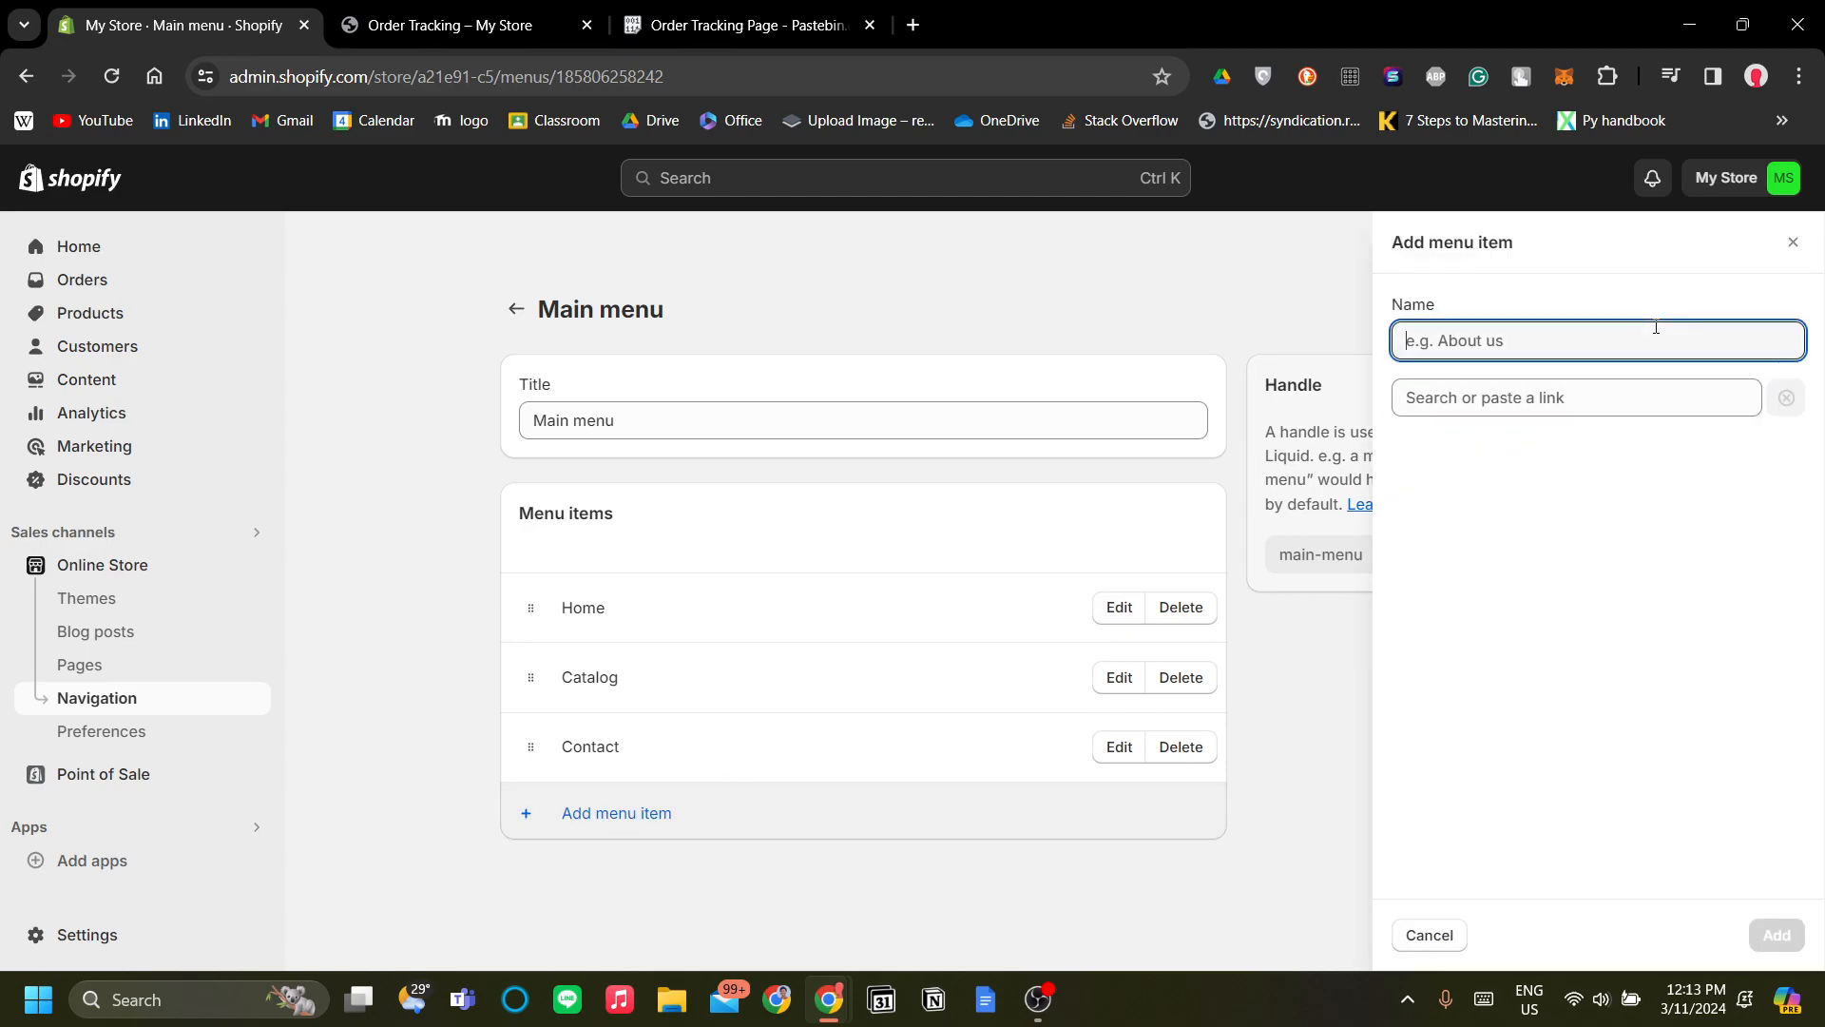
pyautogui.write('or')
pyautogui.press('BackSpace')
pyautogui.write('Order Tracking')
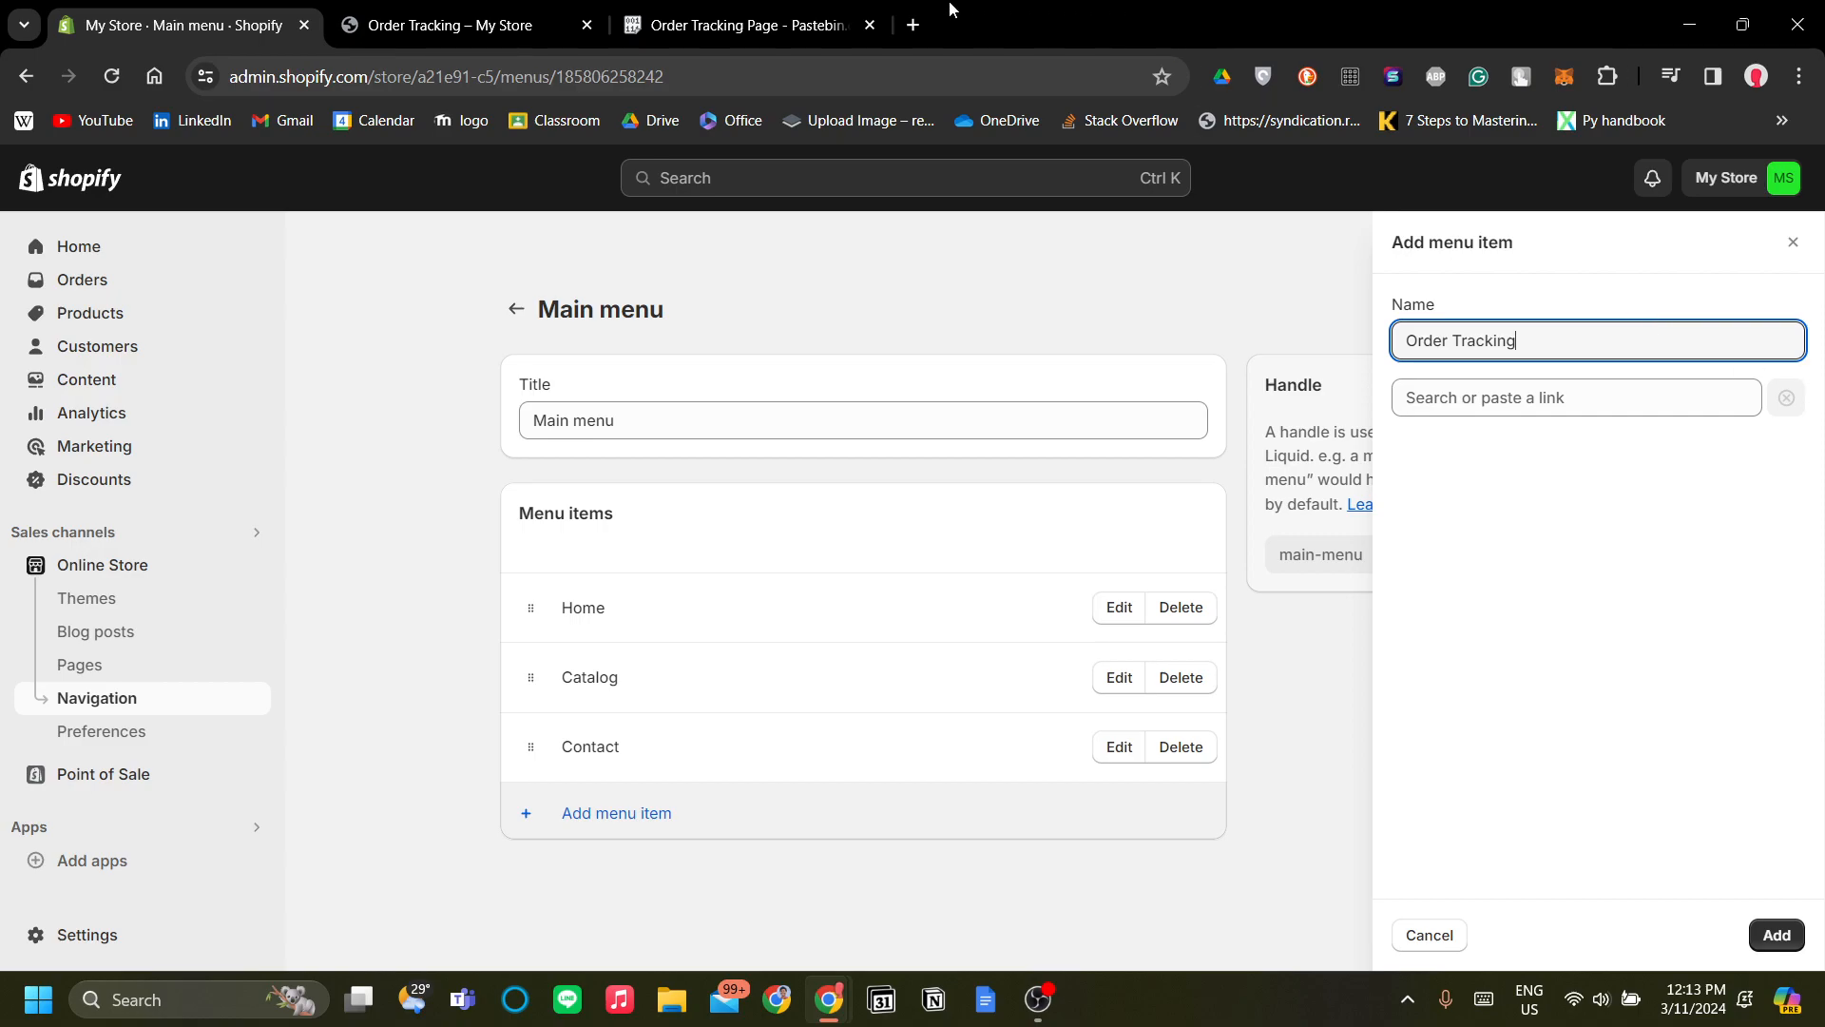
# Copy the storefront URL of the Order Tracking page and return to the unfinished menu item in the store admin.
pyautogui.click(750, 25)
pyautogui.click(561, 23)
pyautogui.click(554, 76)
pyautogui.hotkey('ctrl', 'c')
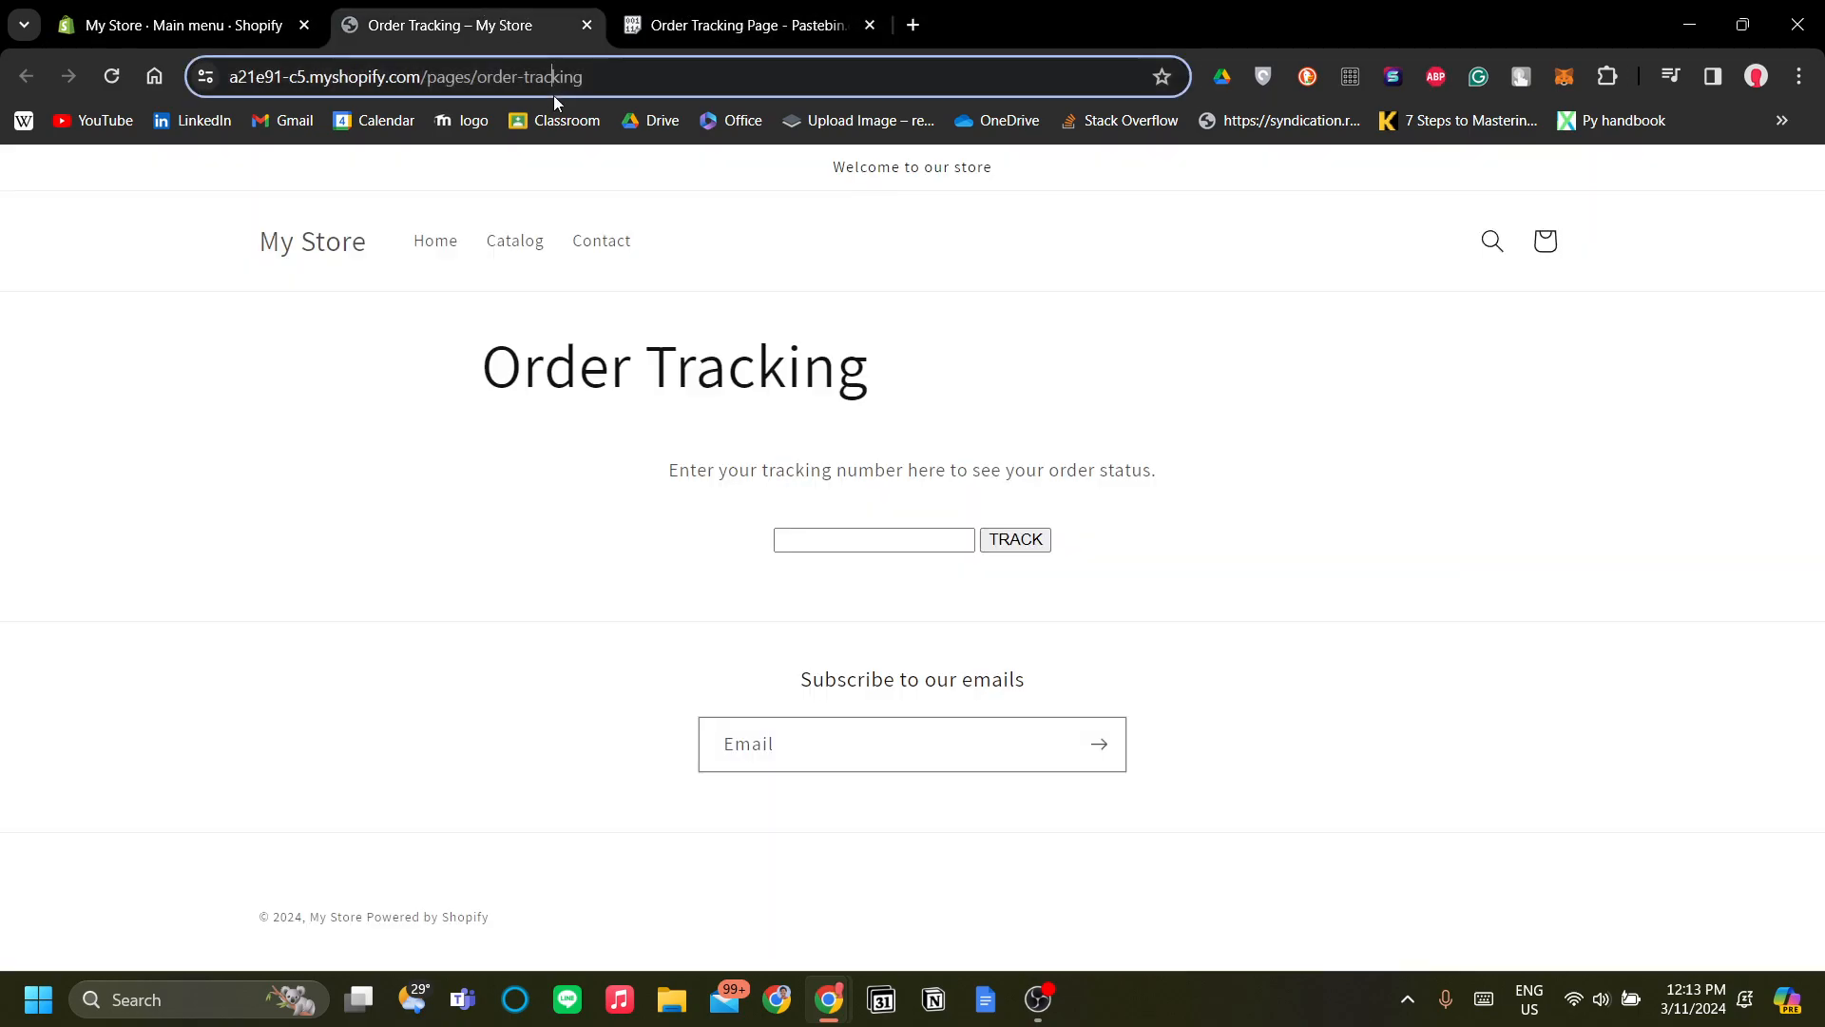
pyautogui.click(275, 11)
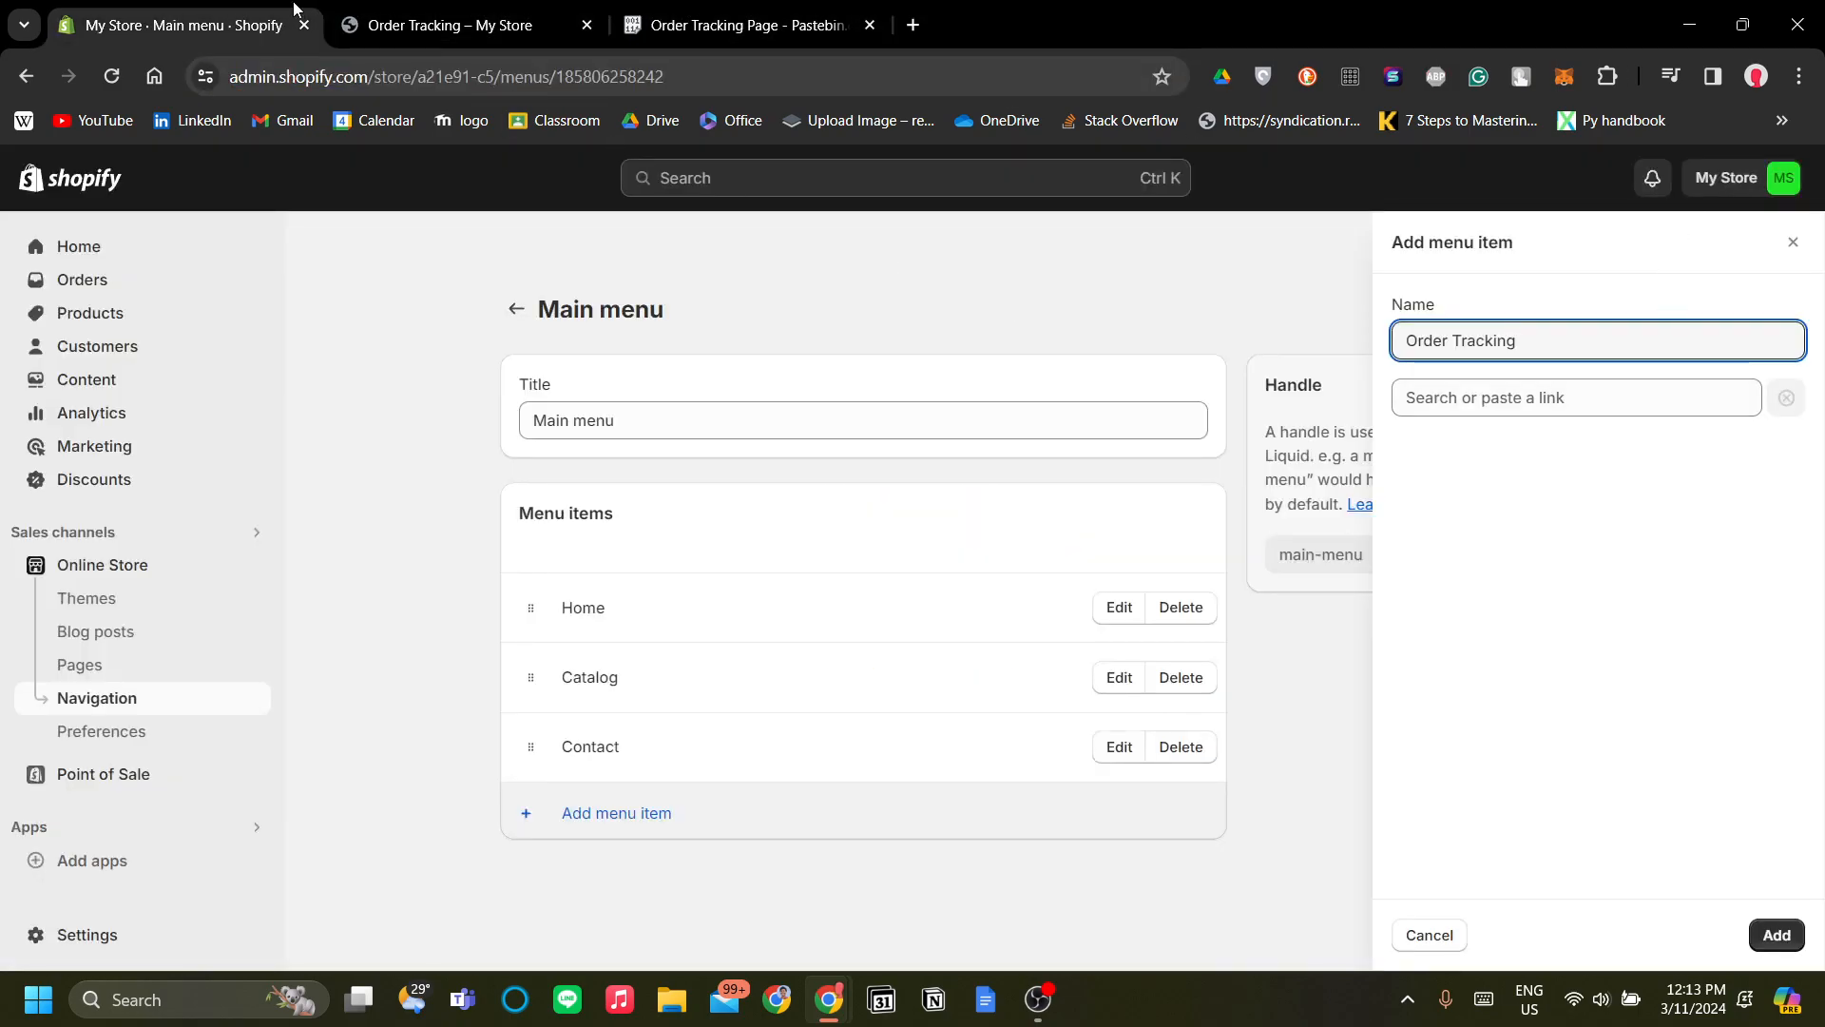
pyautogui.click(532, 26)
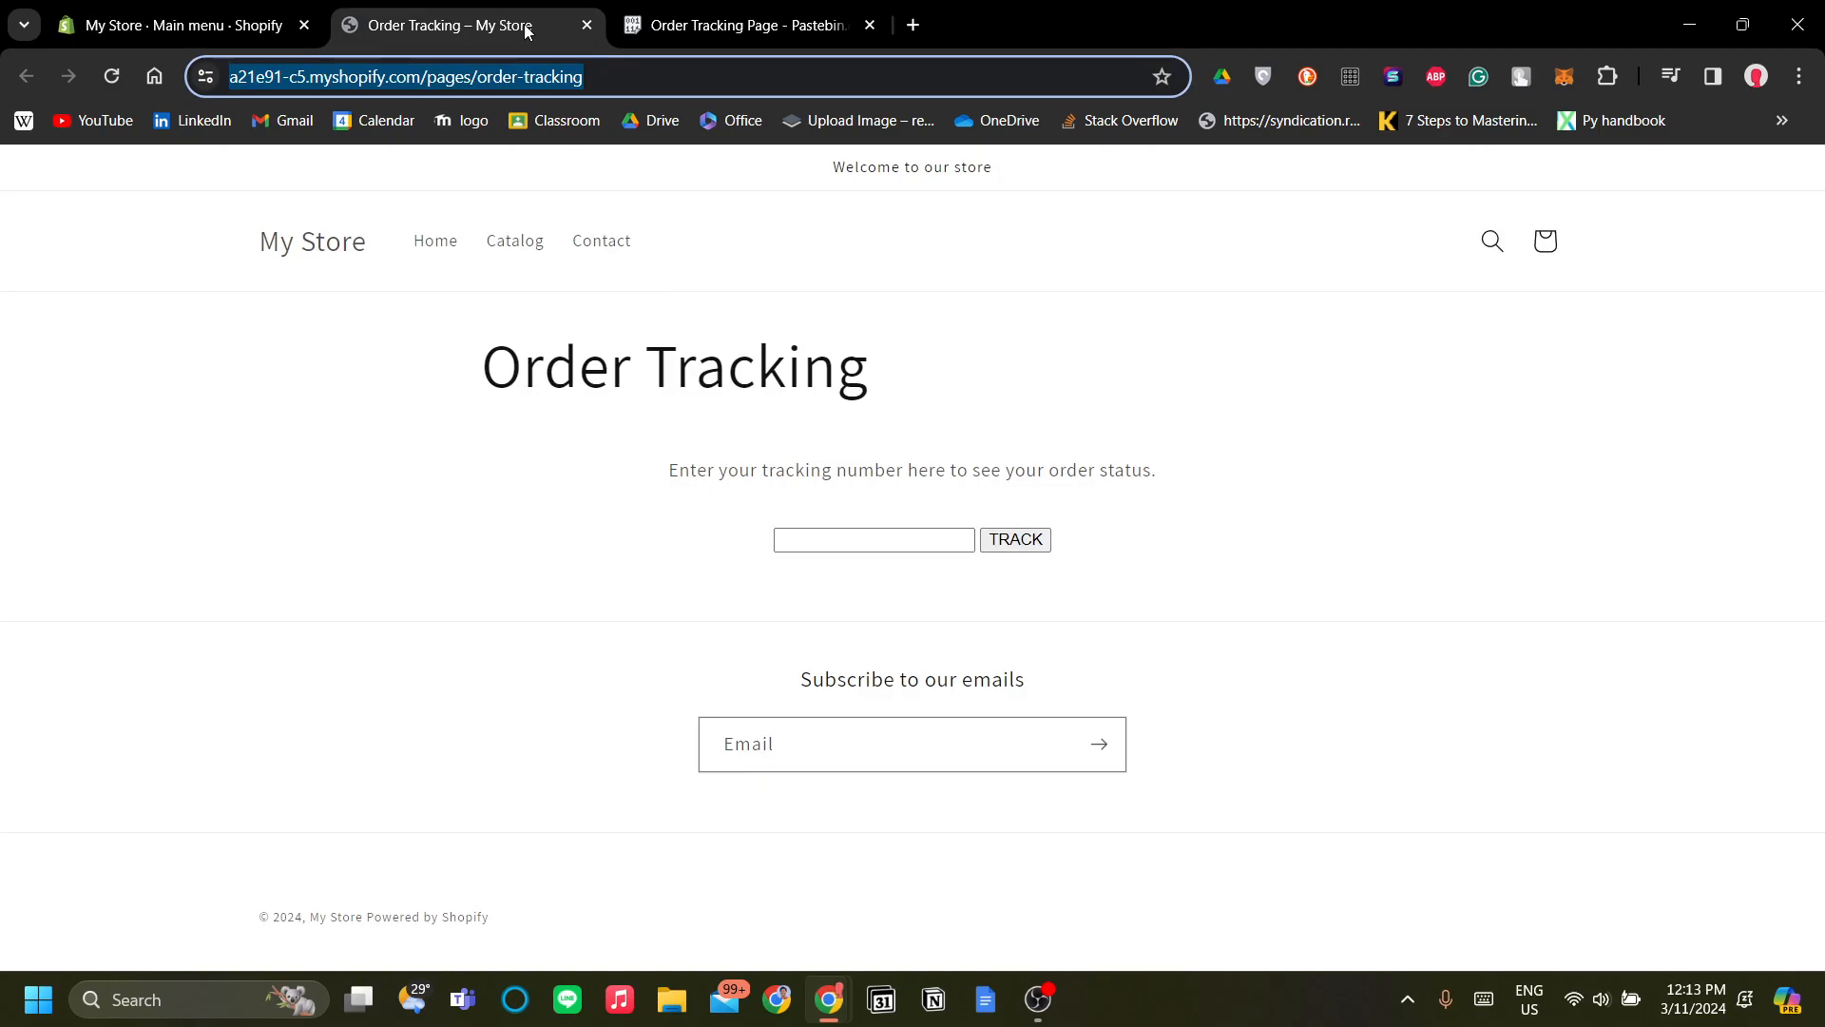
pyautogui.hotkey('ctrl', 'shift', 'Tab')
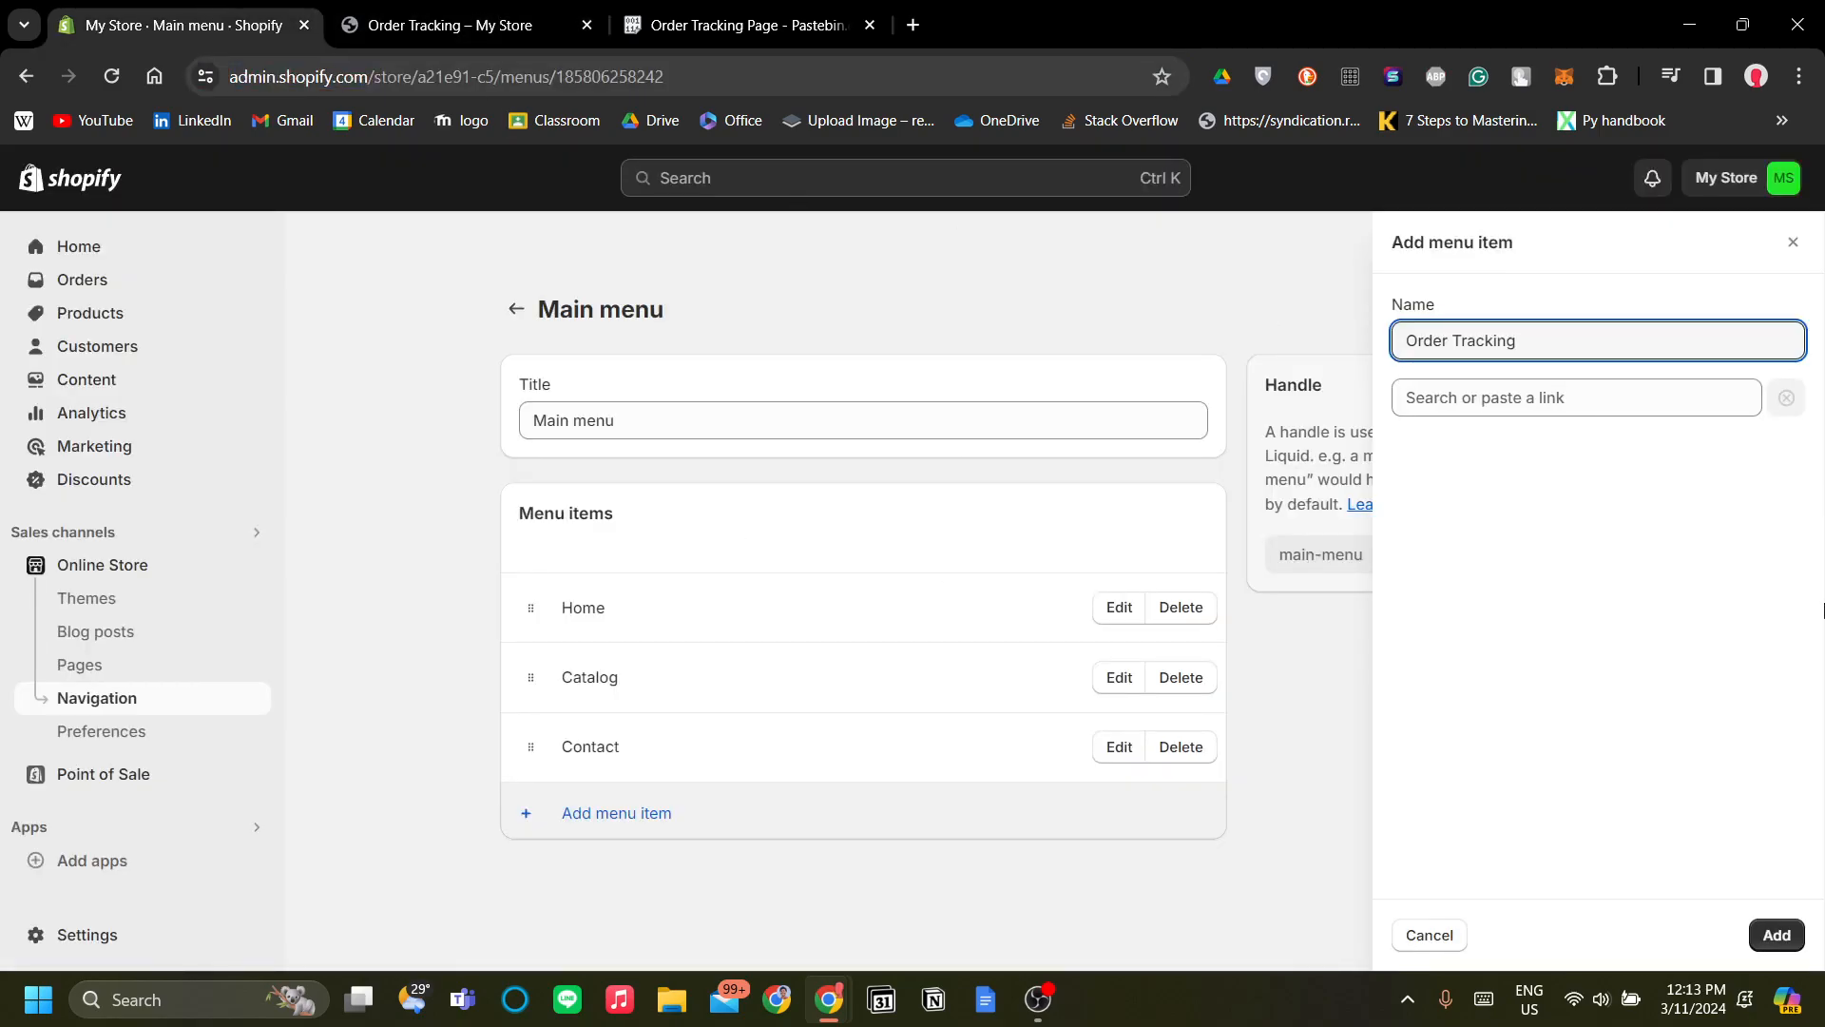
# Link the Order Tracking menu item to the copied page URL, add it, and save the Main menu.
pyautogui.click(1540, 396)
pyautogui.hotkey('ctrl', 'v')
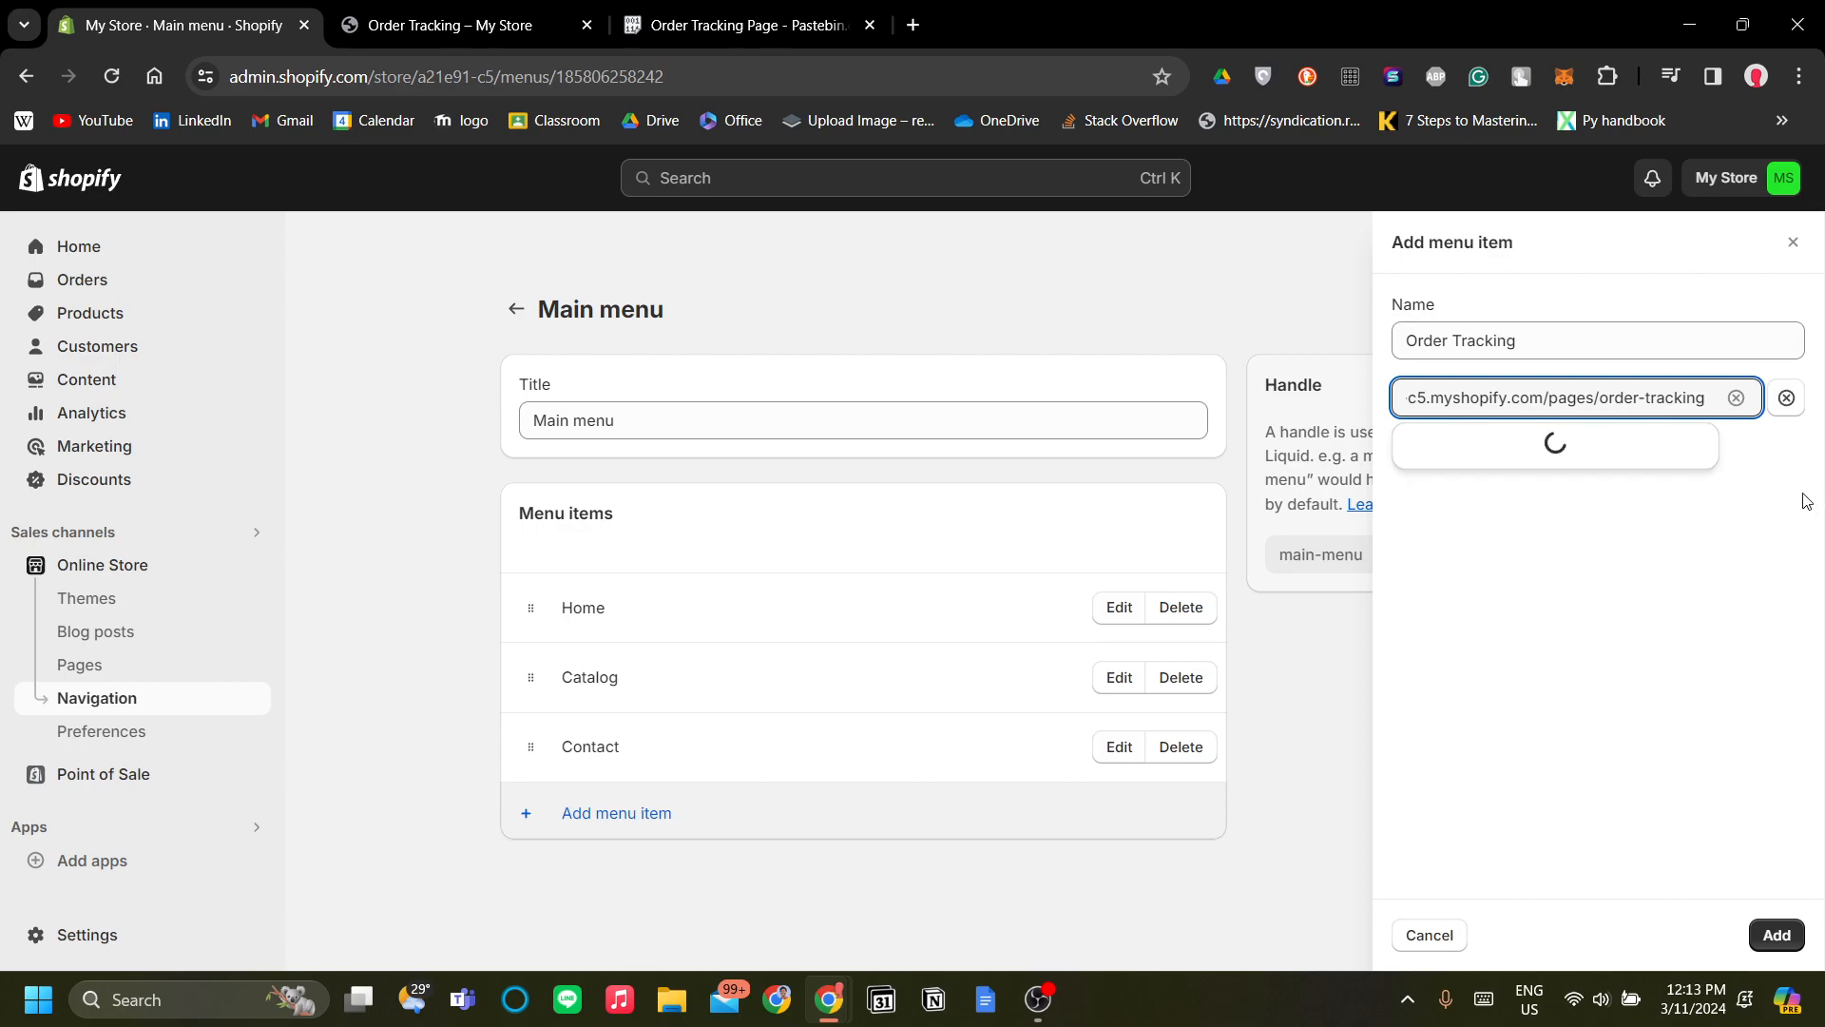
pyautogui.click(1623, 447)
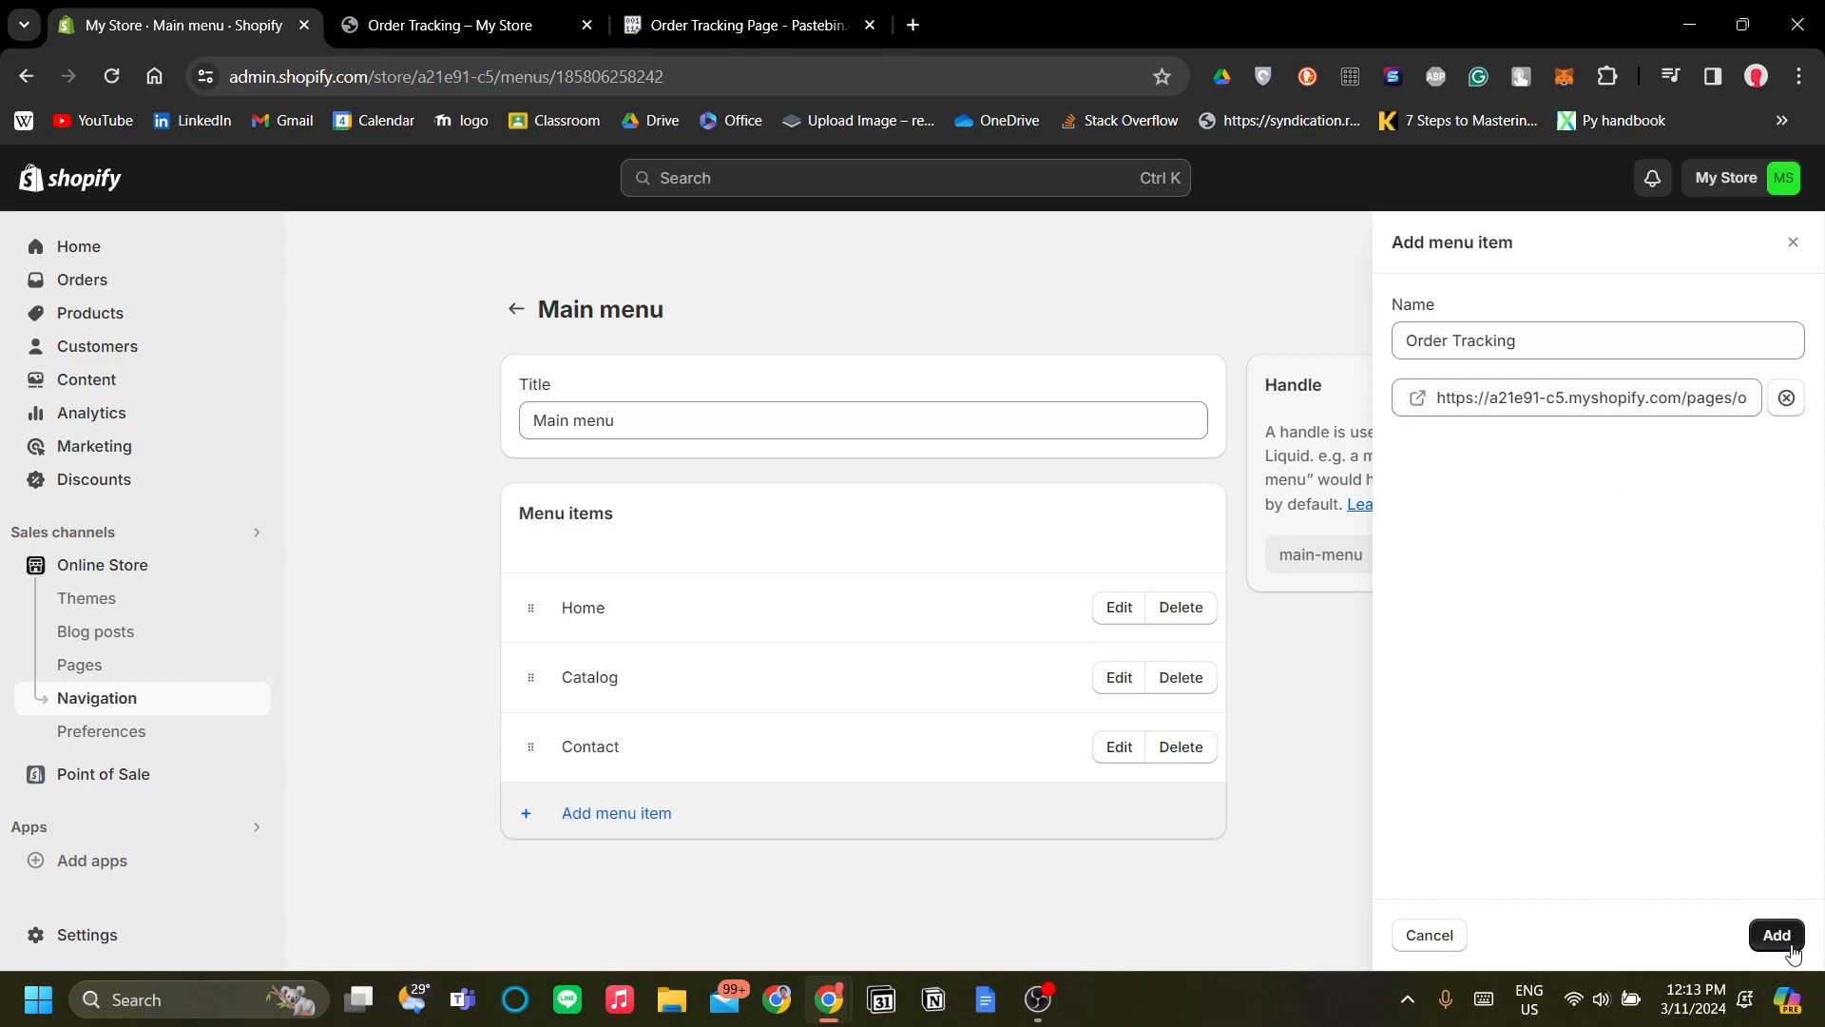
pyautogui.click(1776, 934)
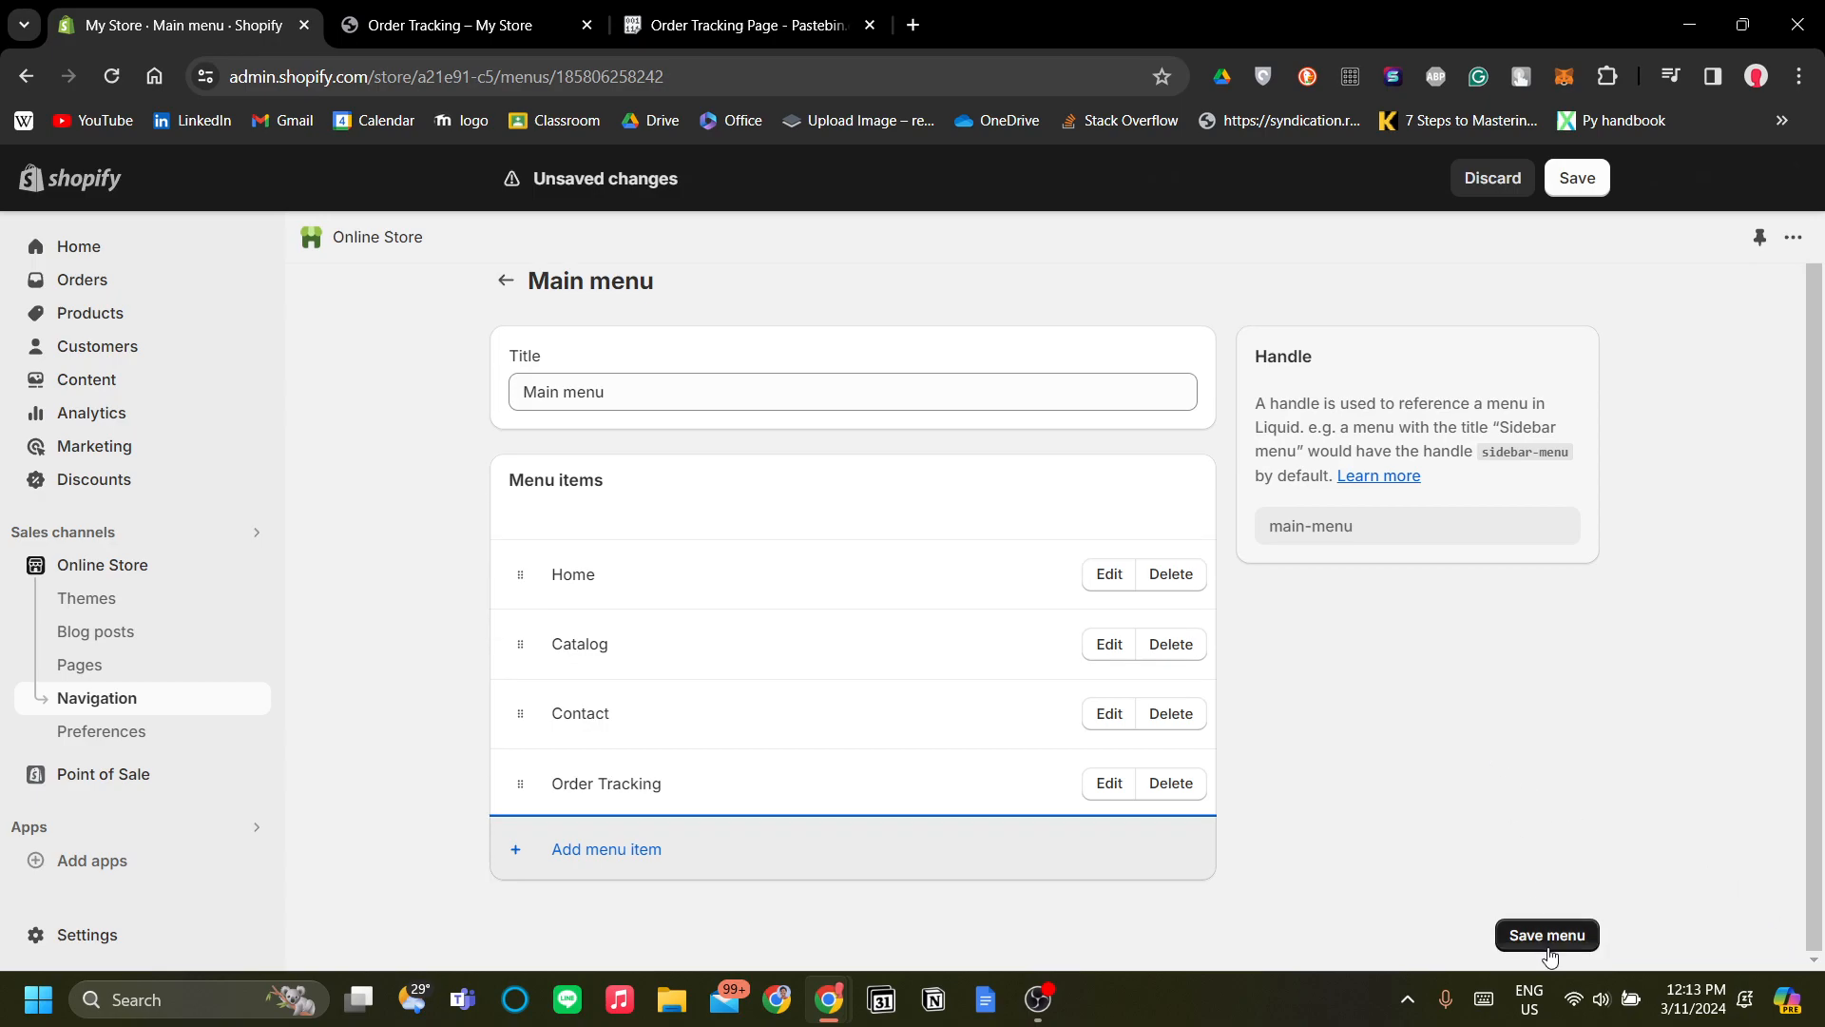
pyautogui.click(1550, 946)
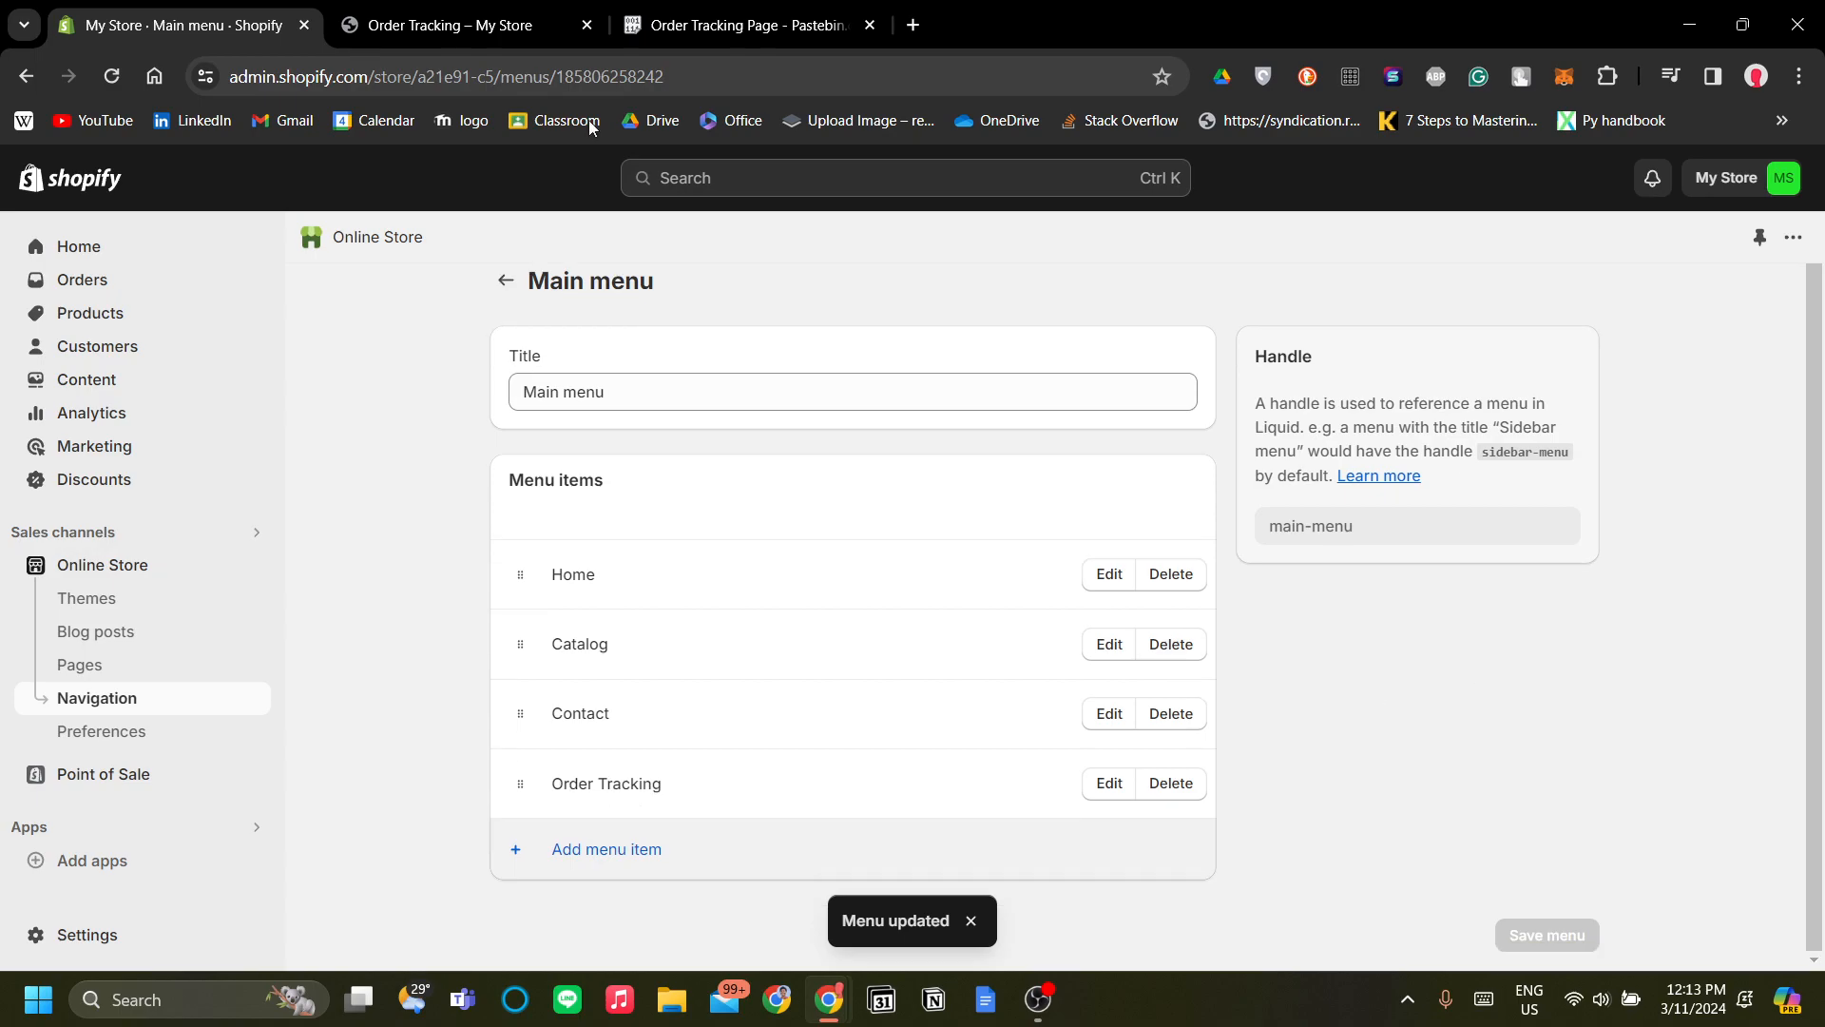
# Reload the storefront, follow the Order Tracking link in its header to test it, and return to the store admin.
pyautogui.click(447, 25)
pyautogui.click(120, 76)
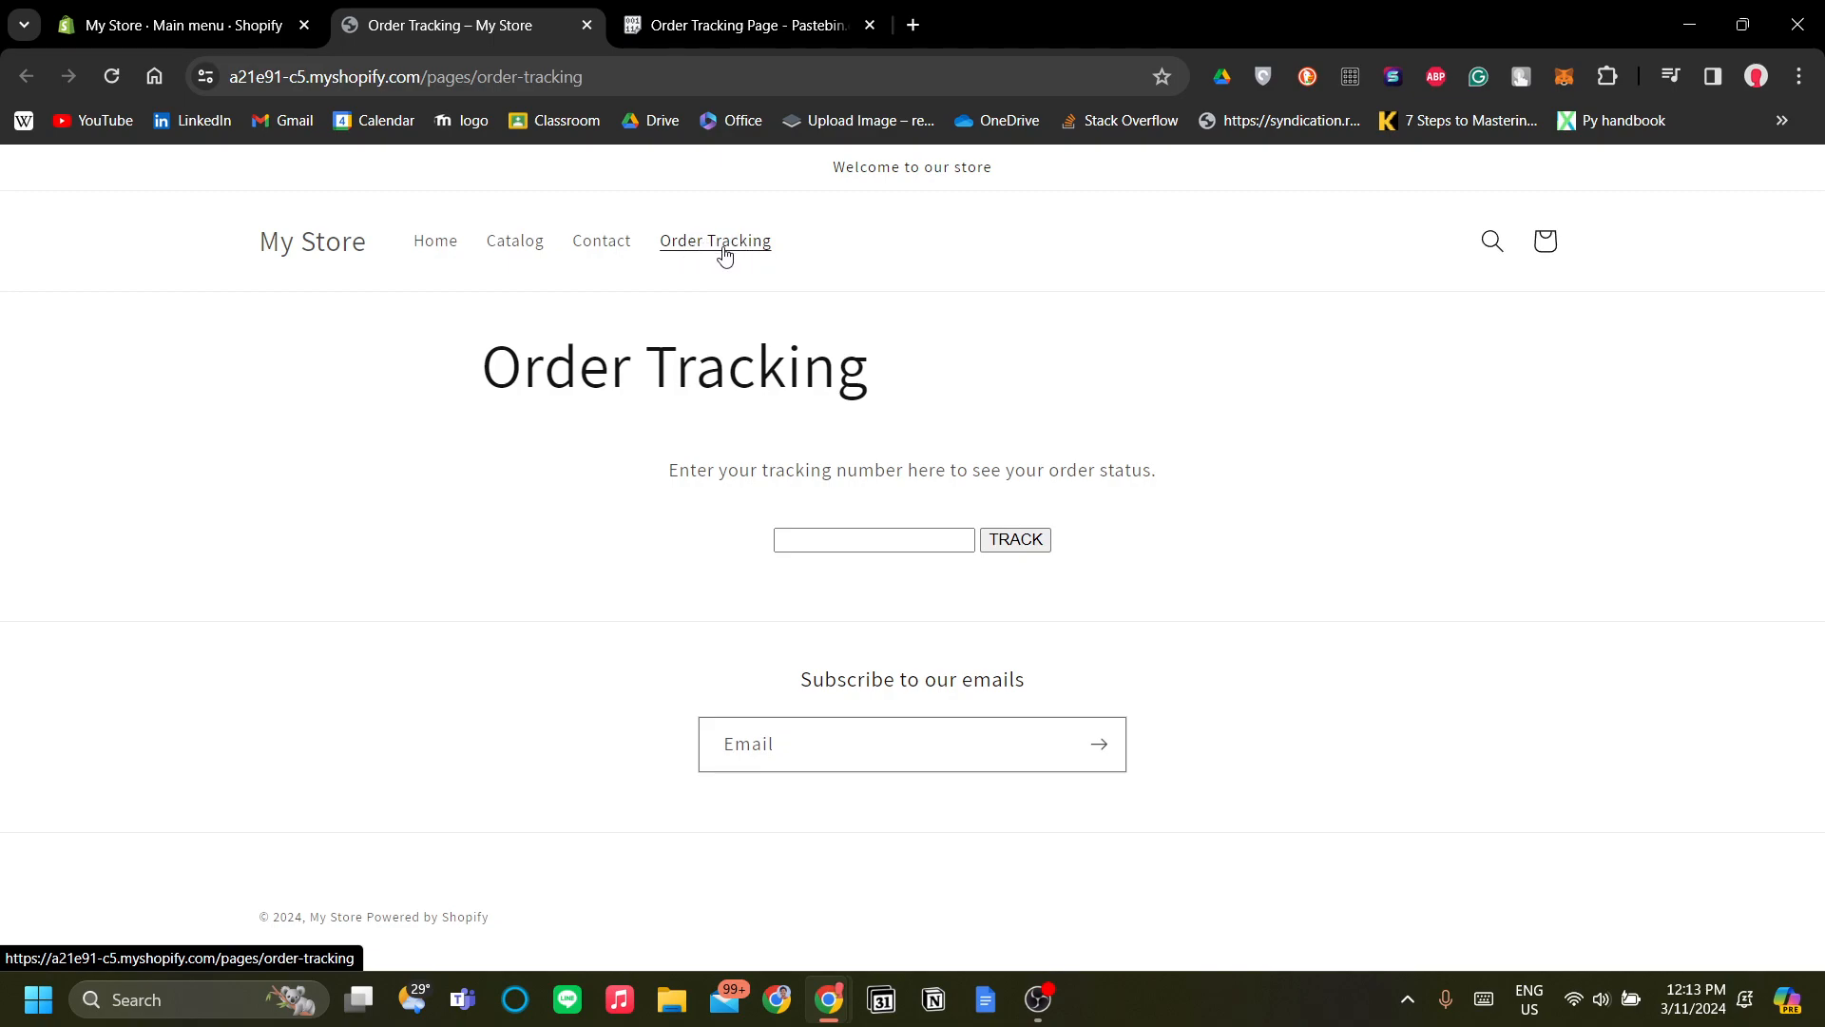
pyautogui.click(723, 257)
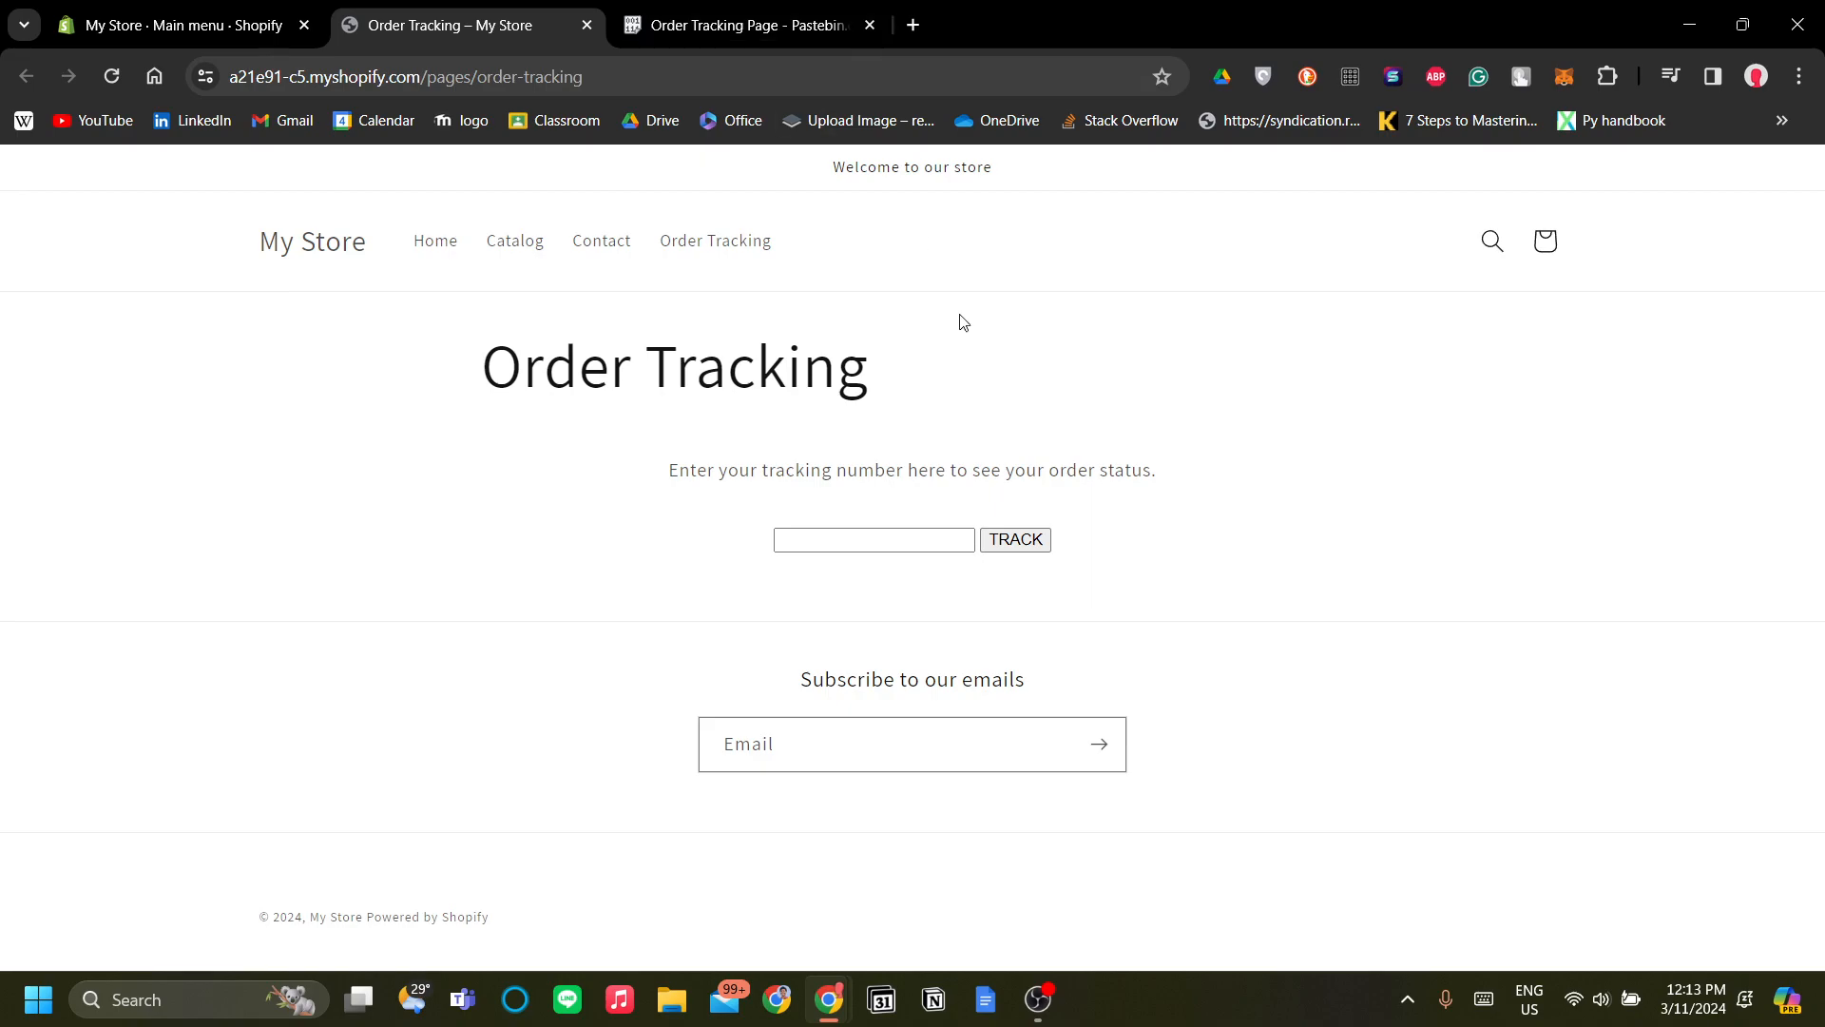
pyautogui.click(169, 4)
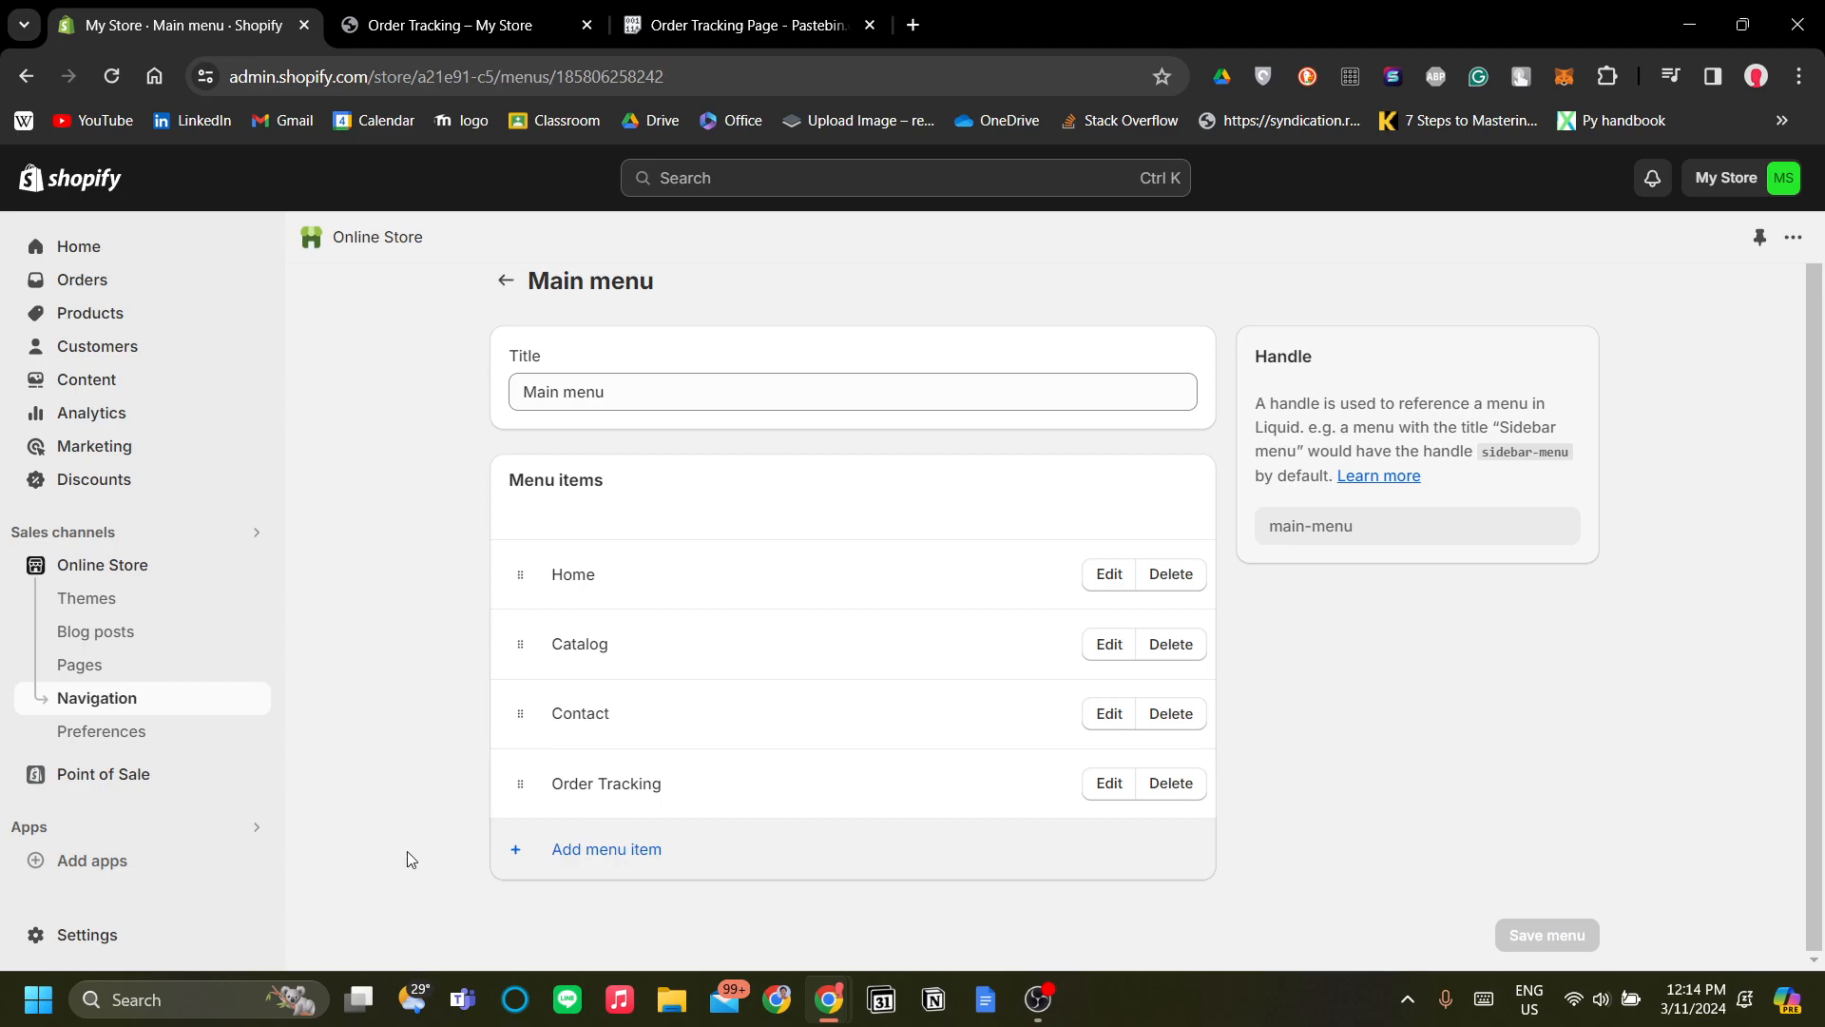
# Open the list of customer notifications in the store's notification settings.
pyautogui.click(107, 935)
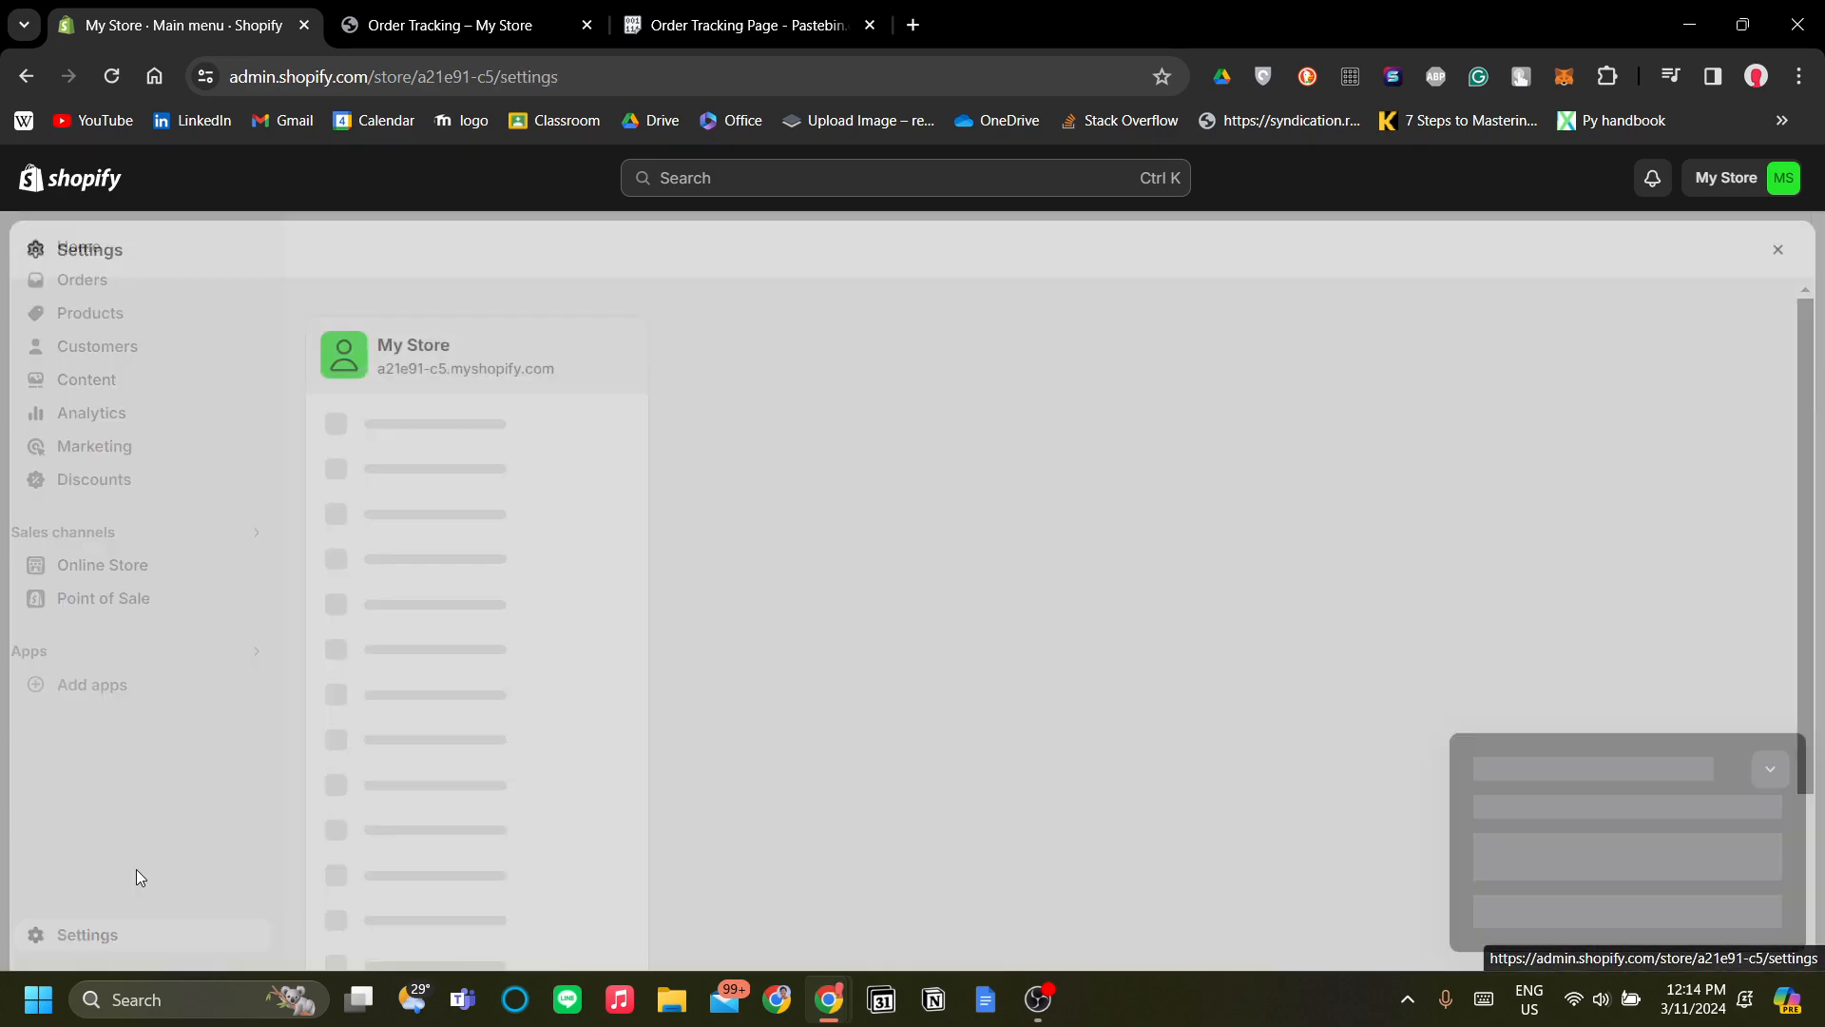
pyautogui.scroll(-4, 562, 684)
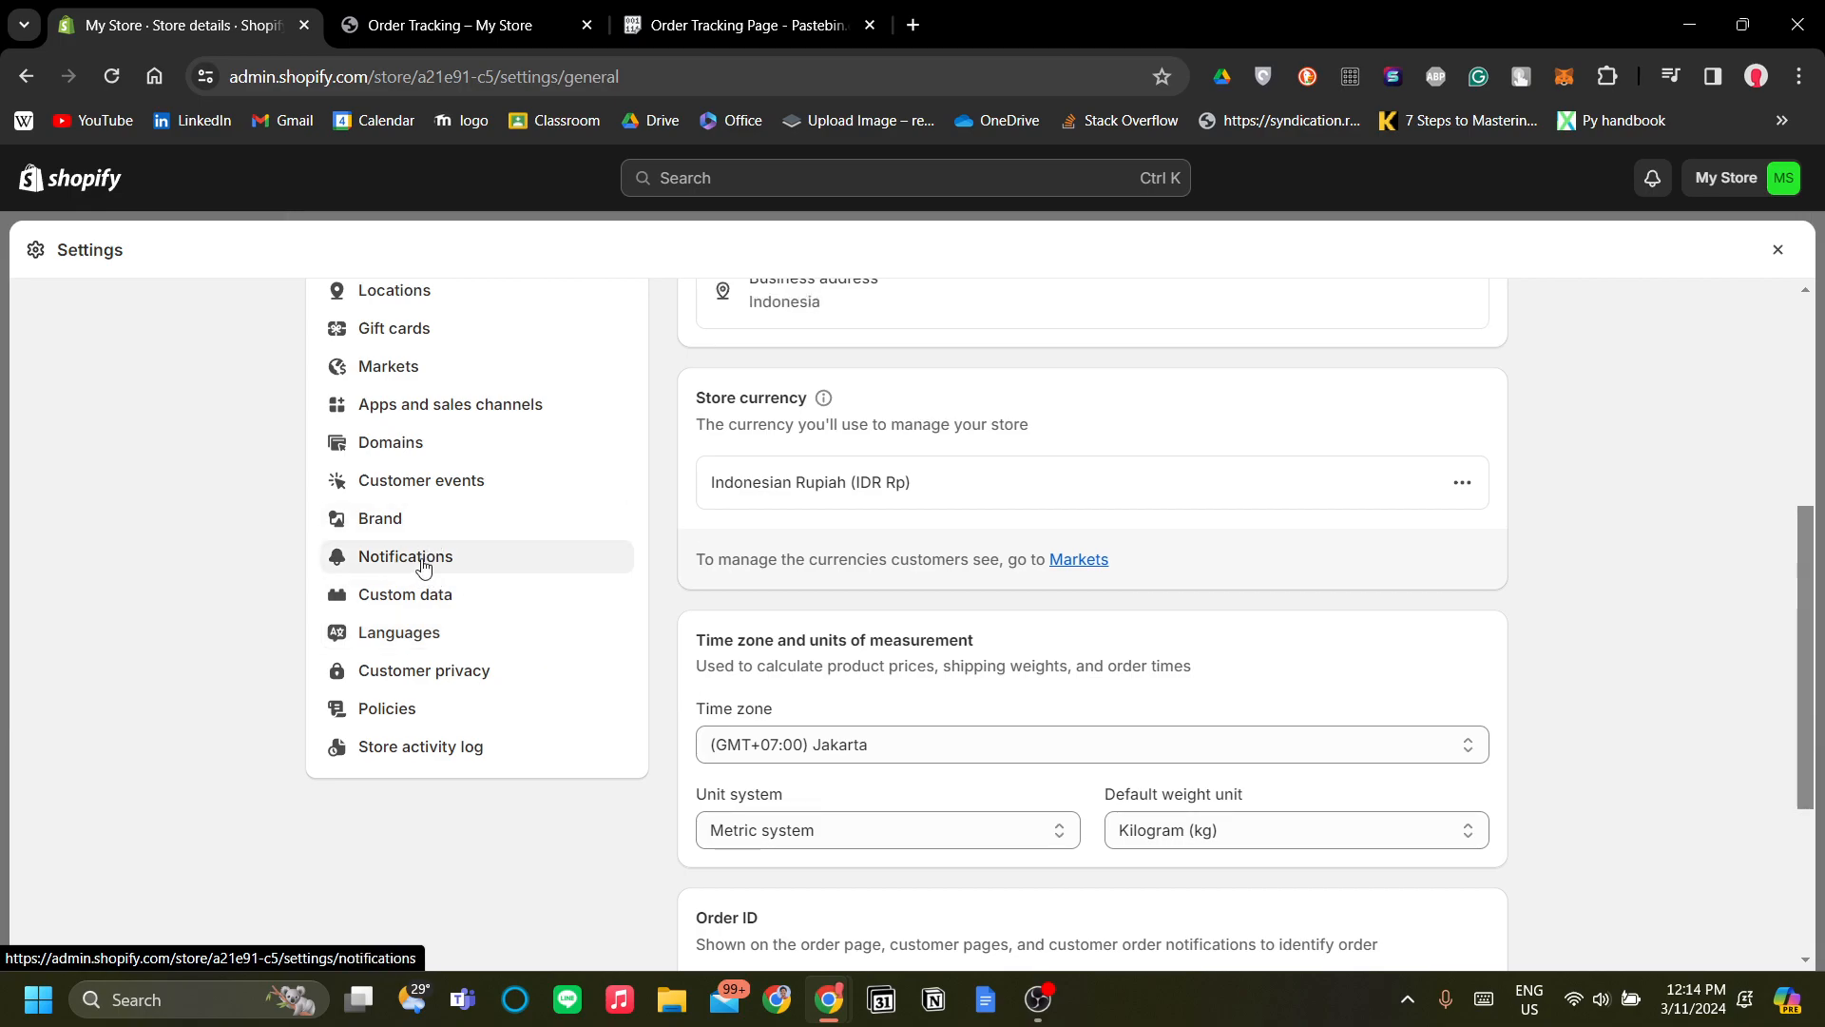
pyautogui.click(424, 567)
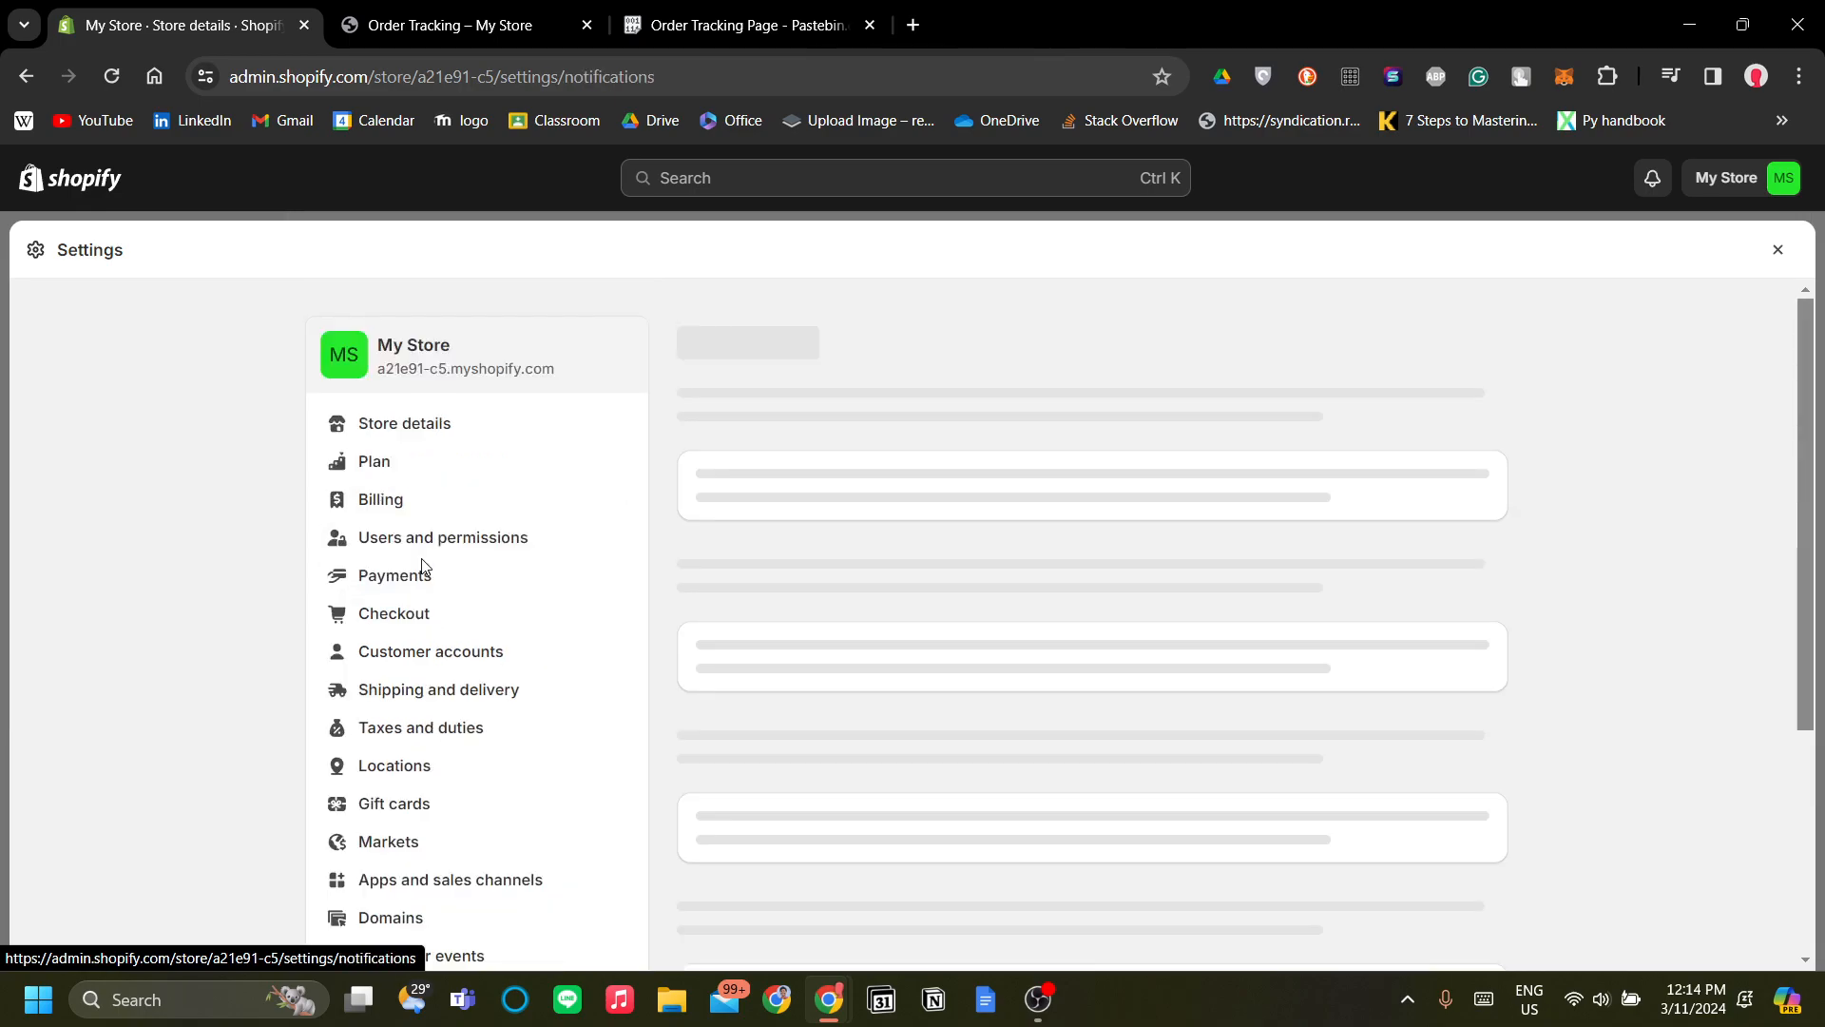
pyautogui.scroll(-1, 818, 589)
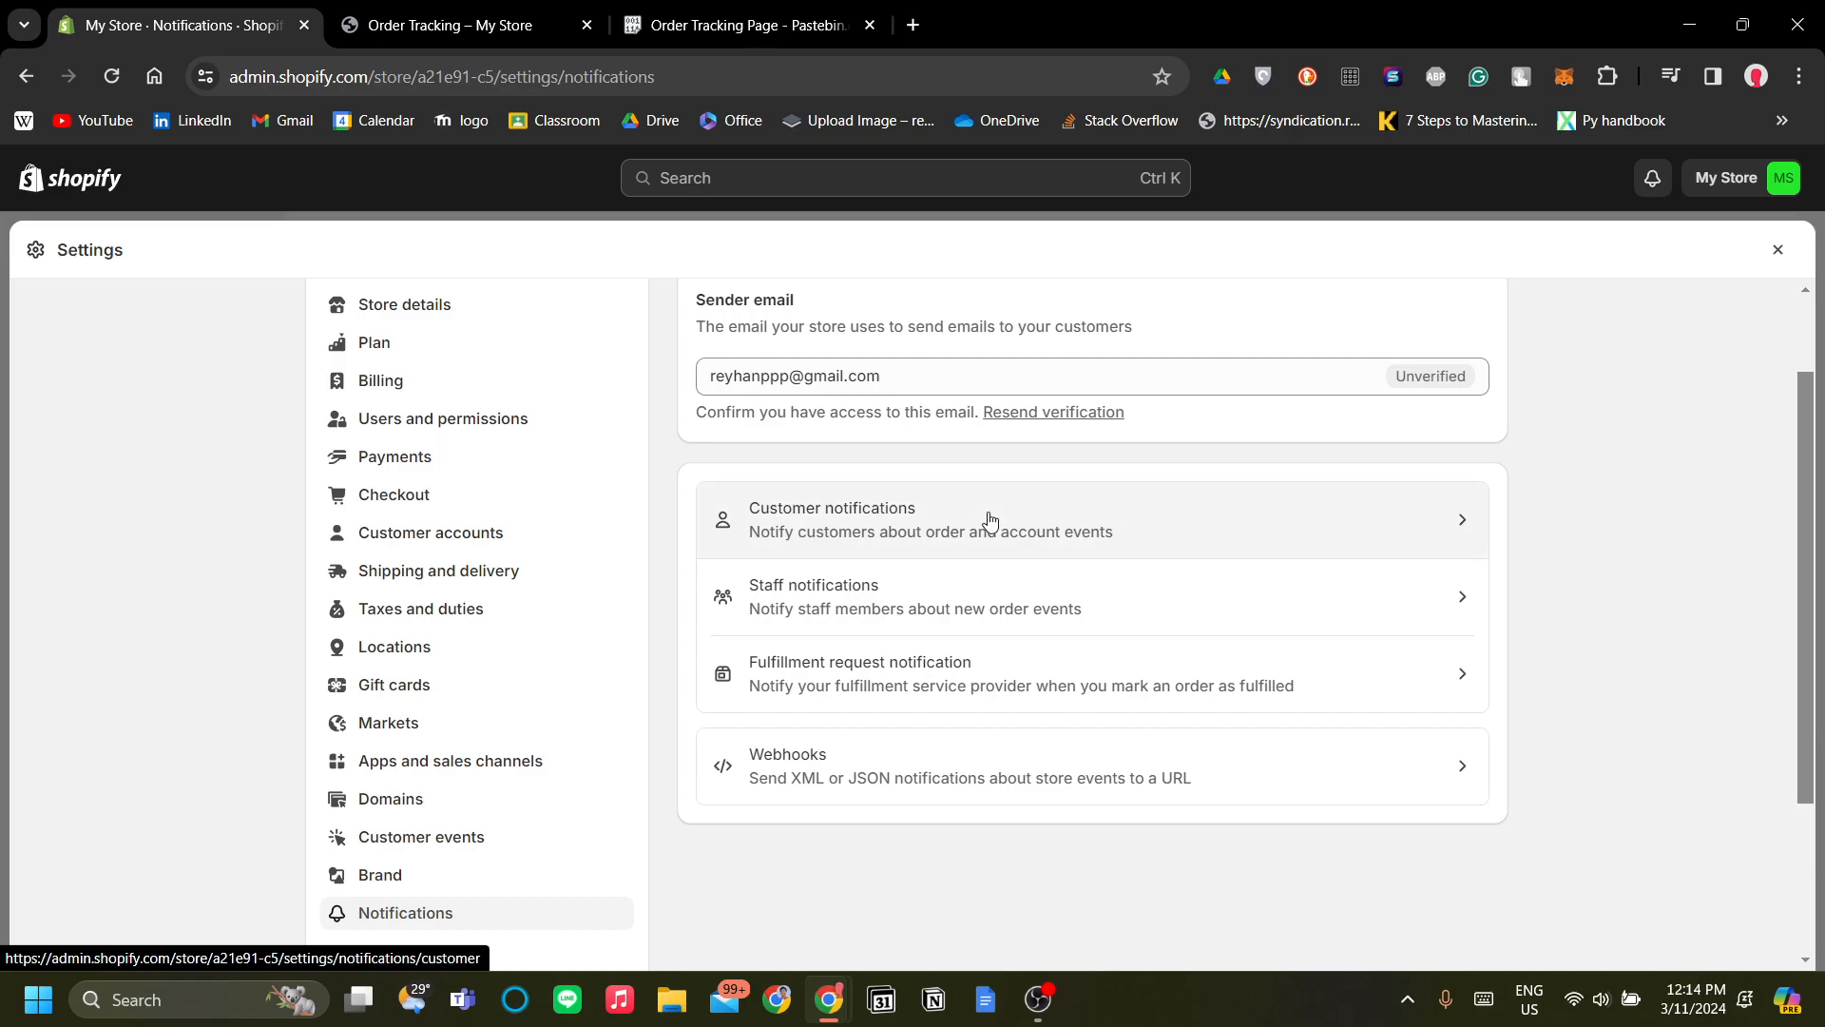
pyautogui.click(989, 520)
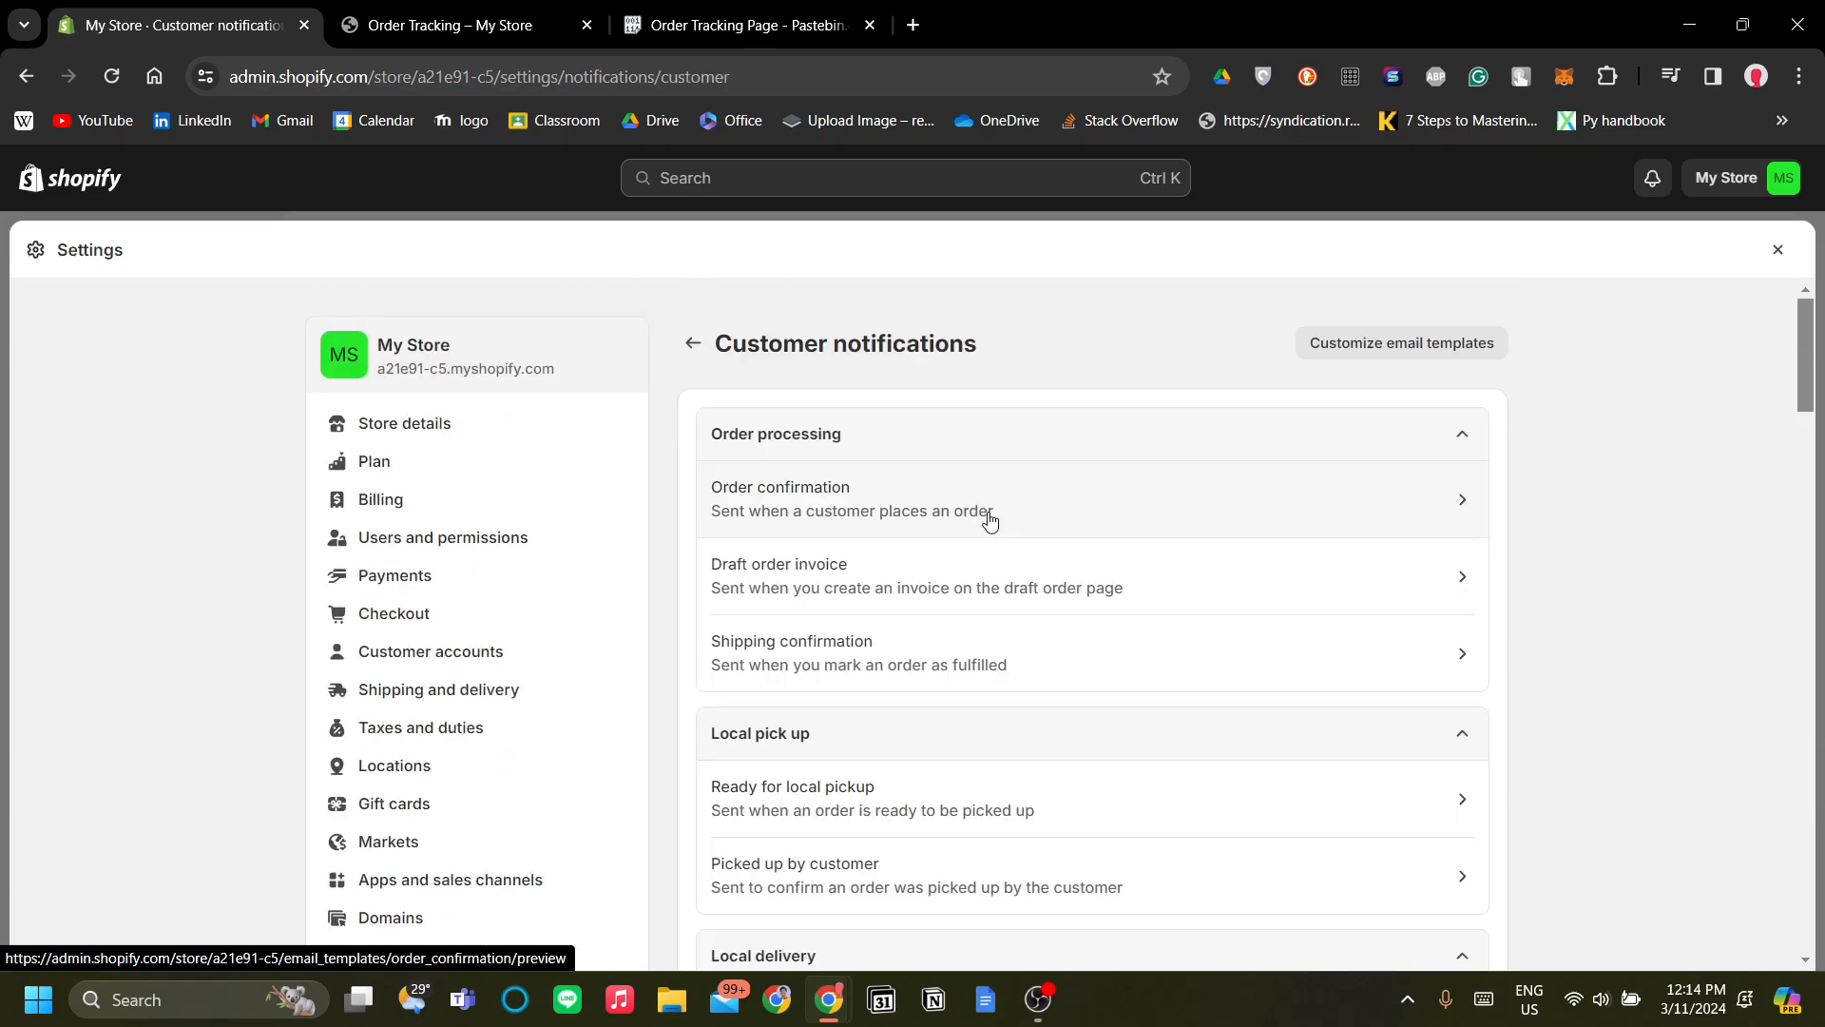
# Look through the customer notifications and open the Shipping update email template under Shipping updated.
pyautogui.scroll(-10, 998, 561)
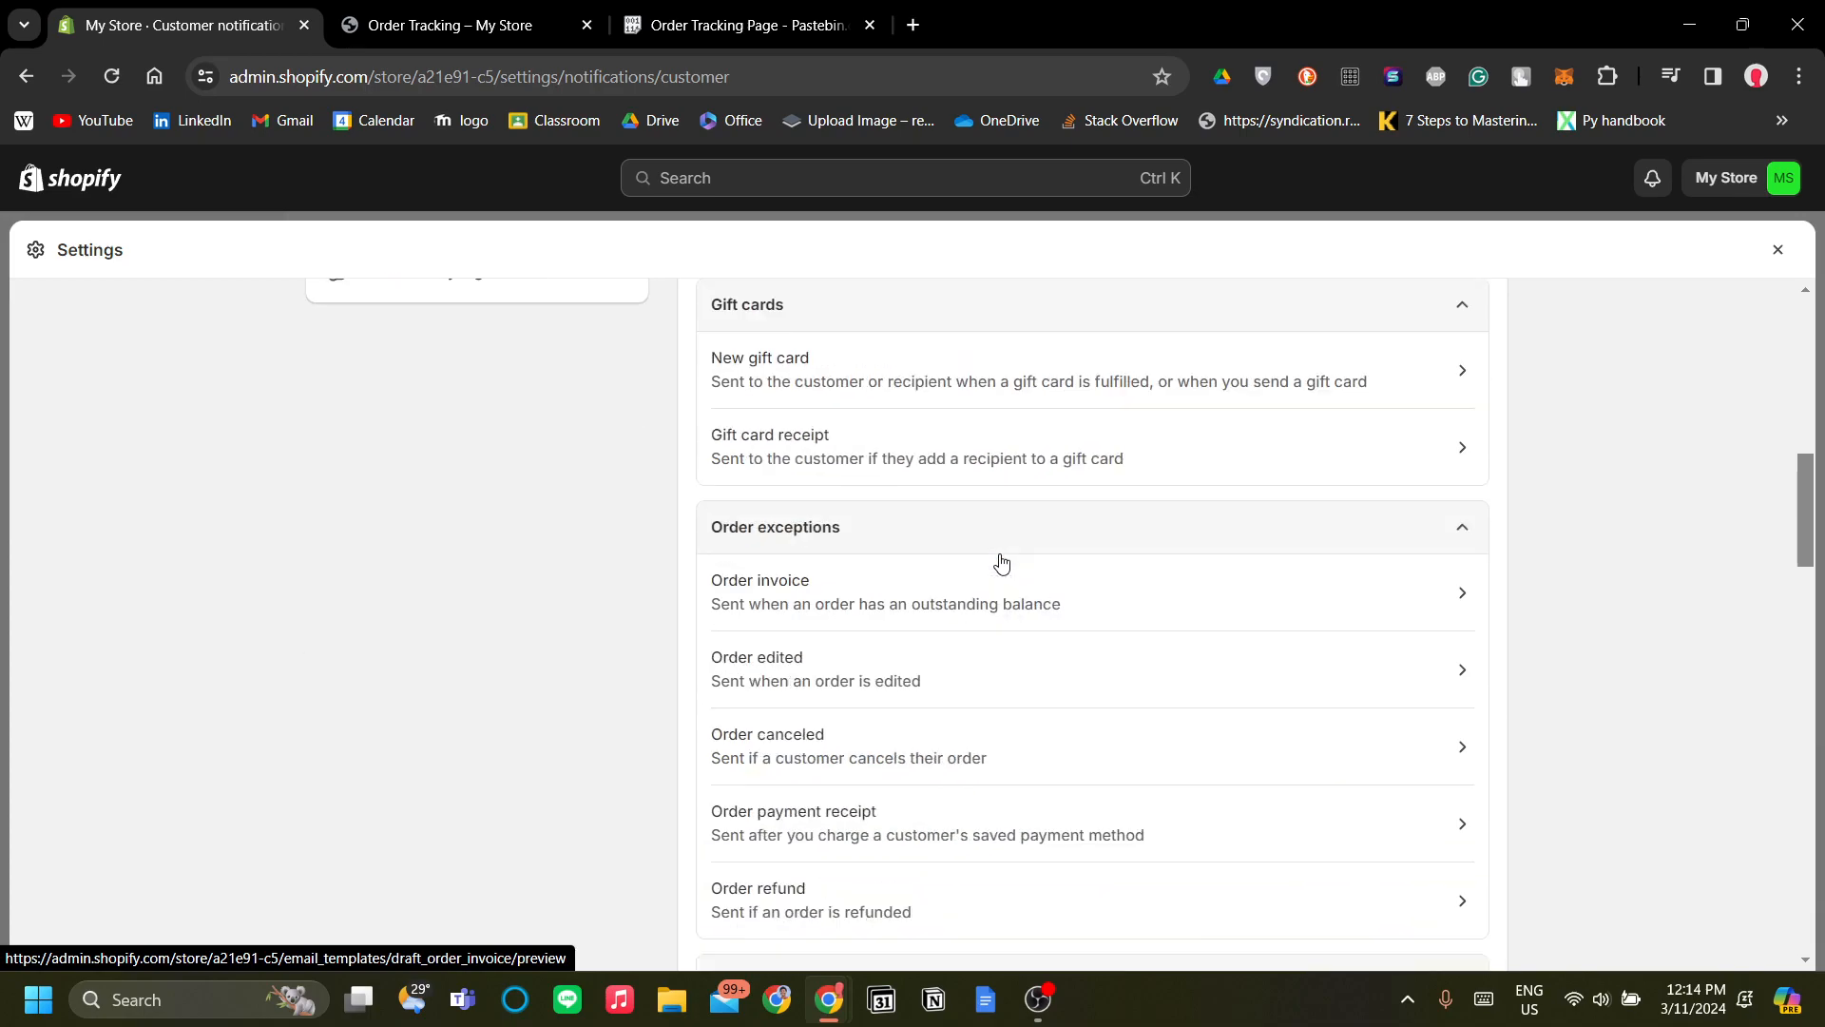
pyautogui.scroll(-15, 998, 552)
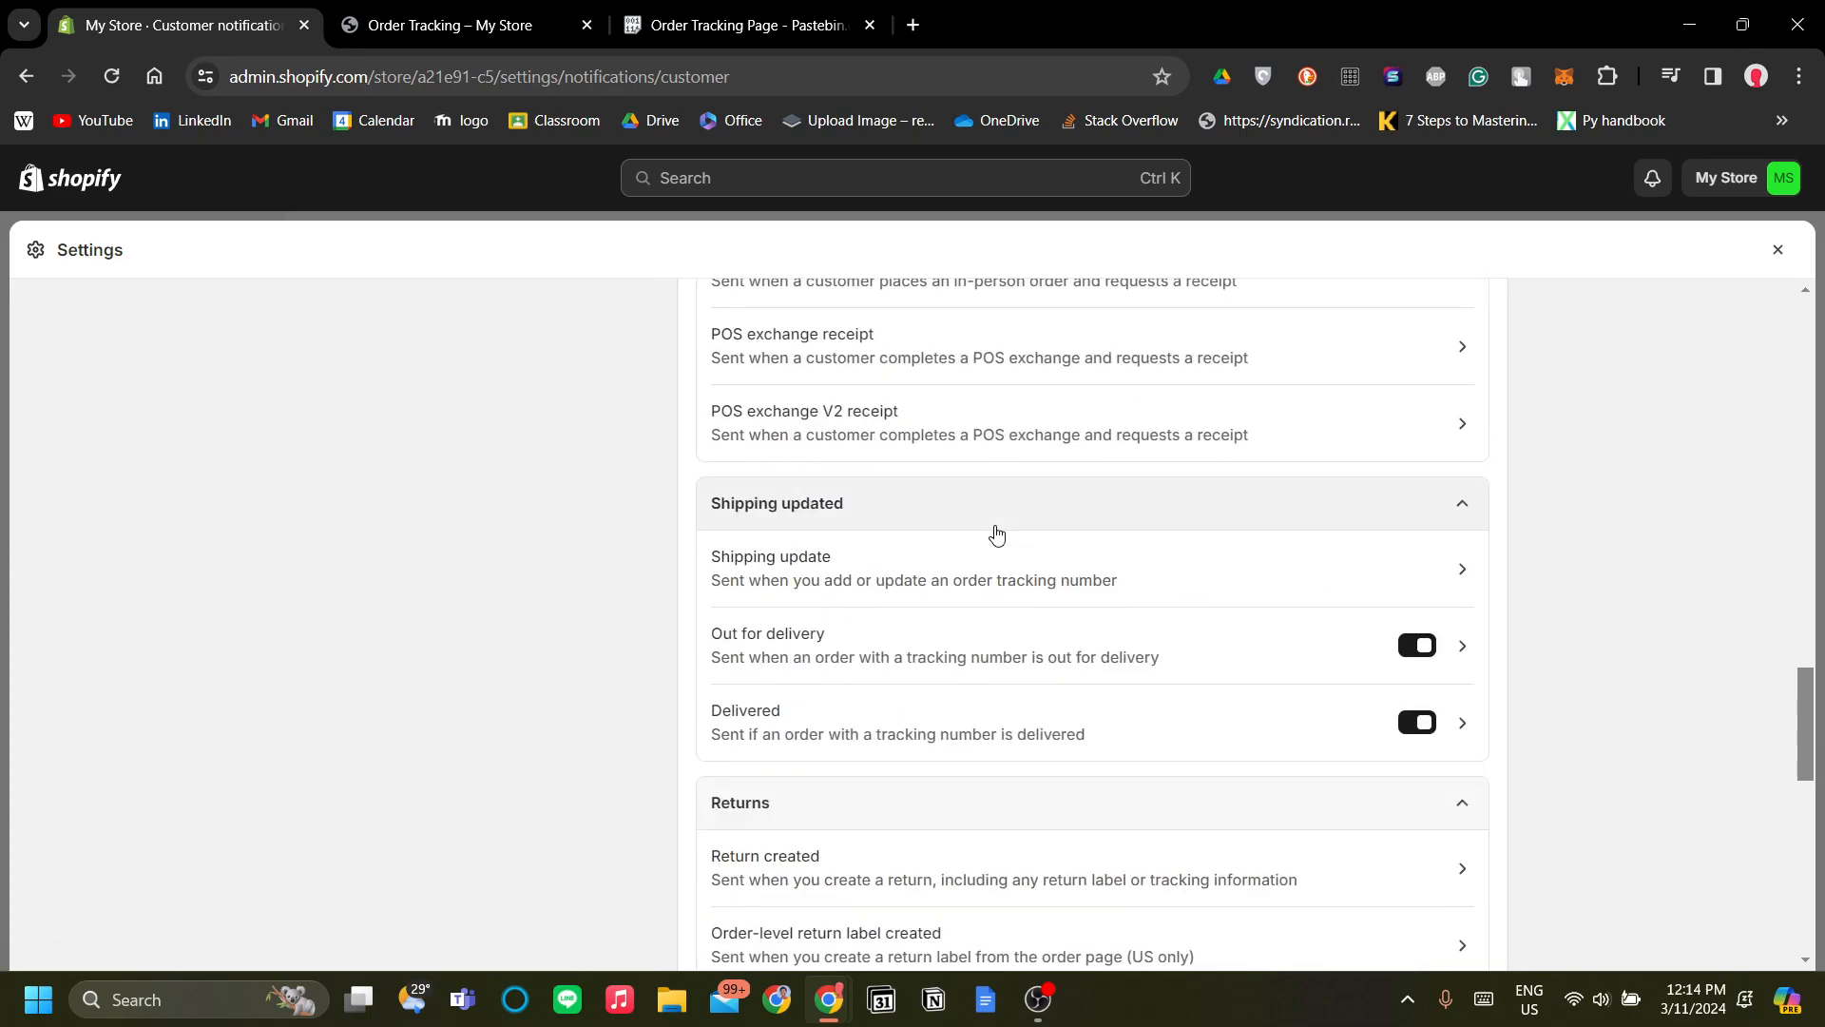
pyautogui.scroll(-4, 996, 535)
pyautogui.scroll(-5, 995, 575)
pyautogui.scroll(9, 996, 575)
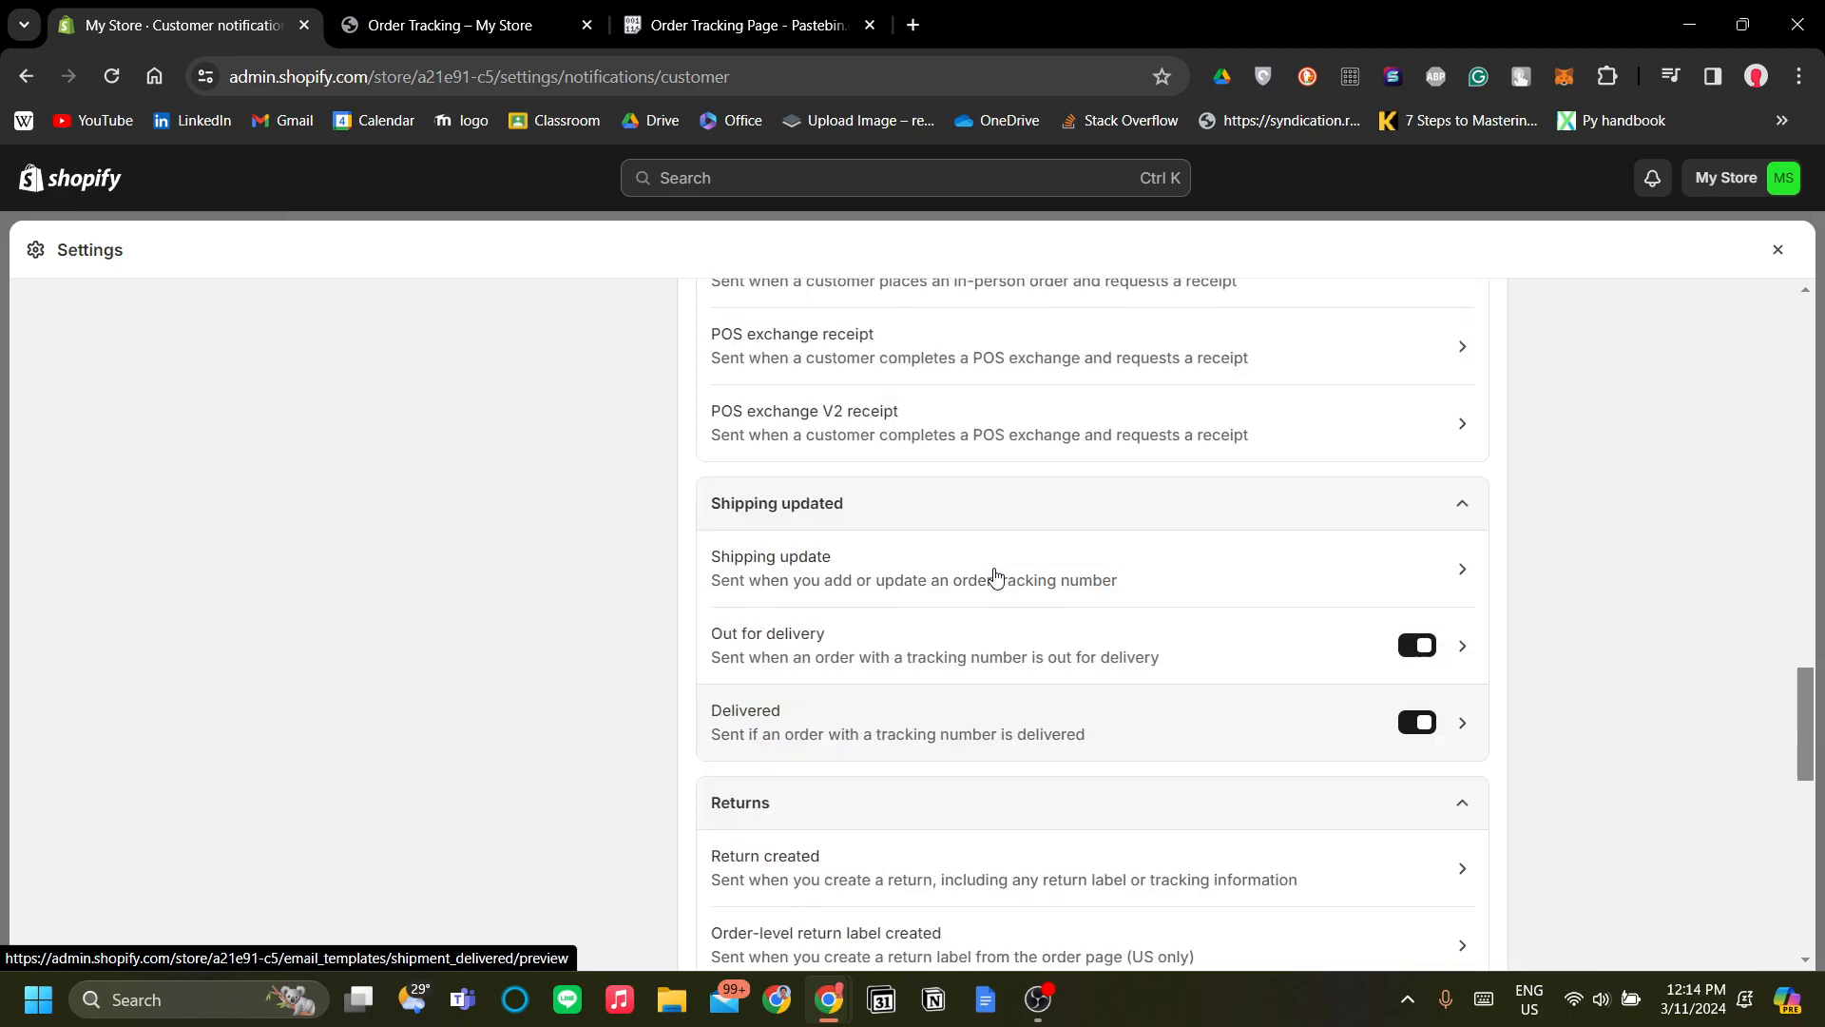
pyautogui.click(852, 570)
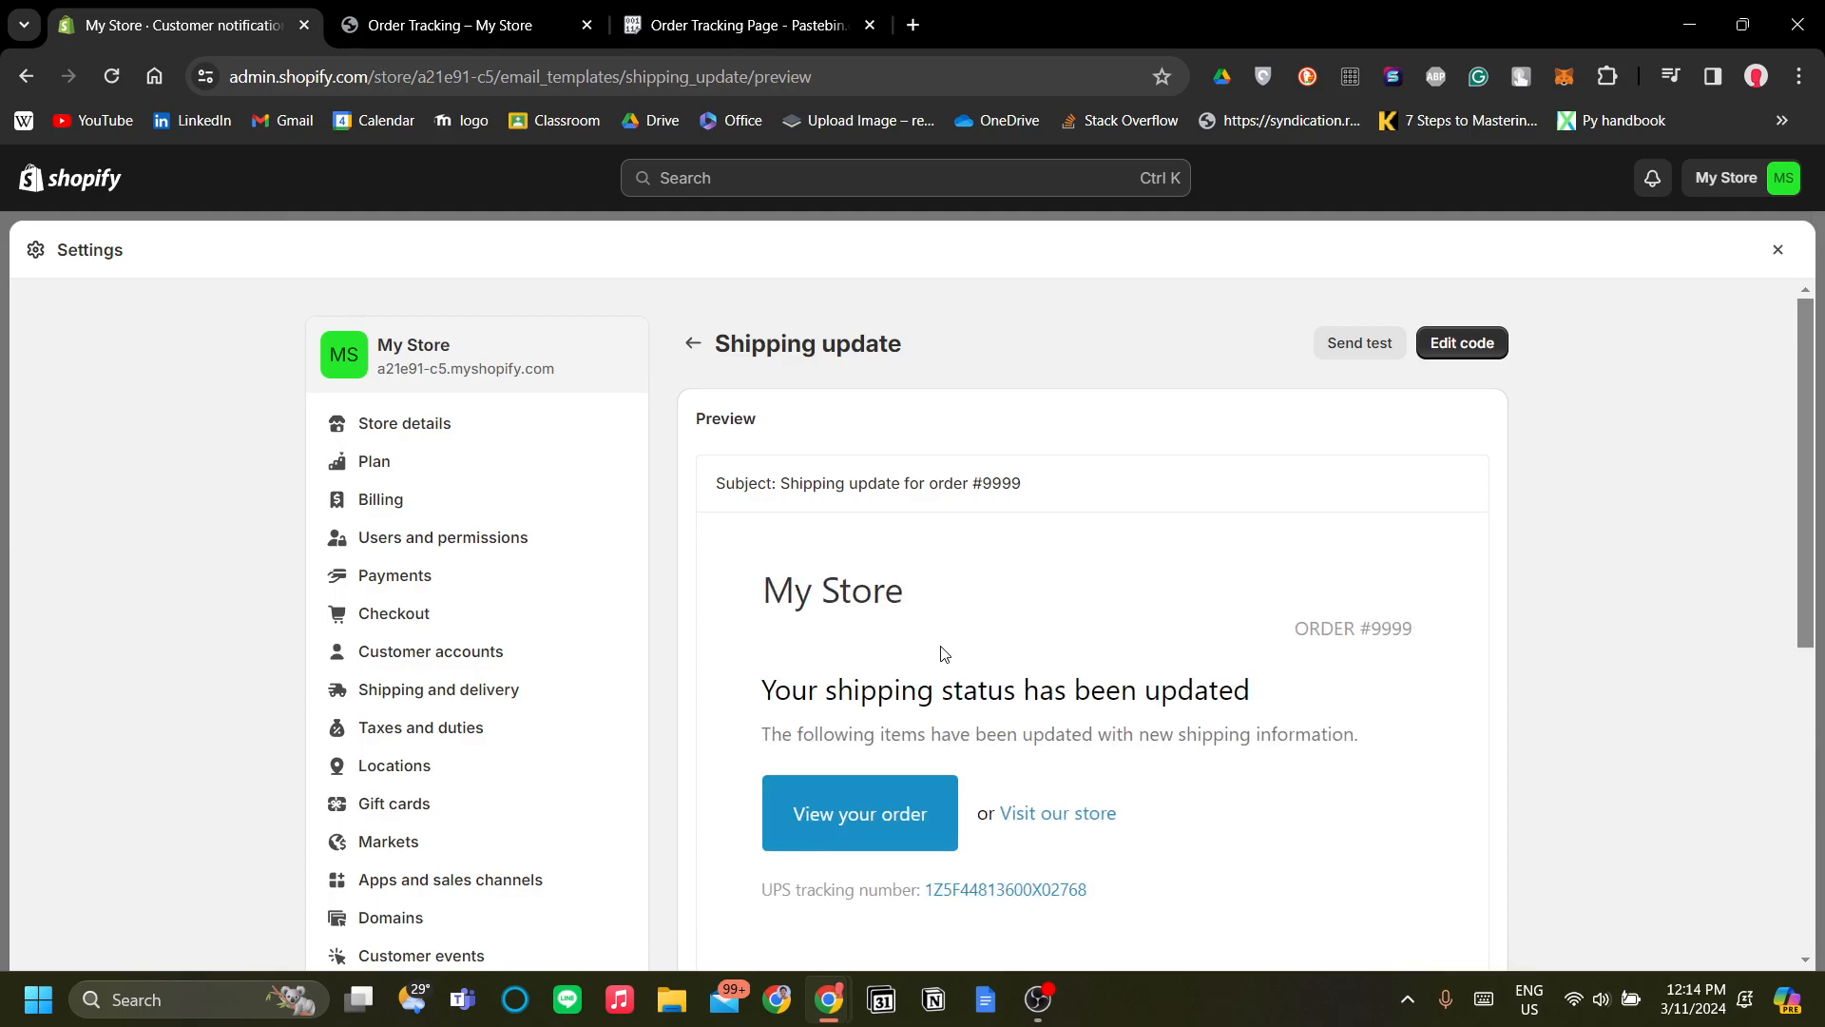
# Examine the Shipping update email preview from its subject to its footer, and open the template's code.
pyautogui.scroll(-5, 1045, 618)
pyautogui.scroll(5, 1125, 582)
pyautogui.scroll(-2, 1060, 570)
pyautogui.scroll(1, 1043, 571)
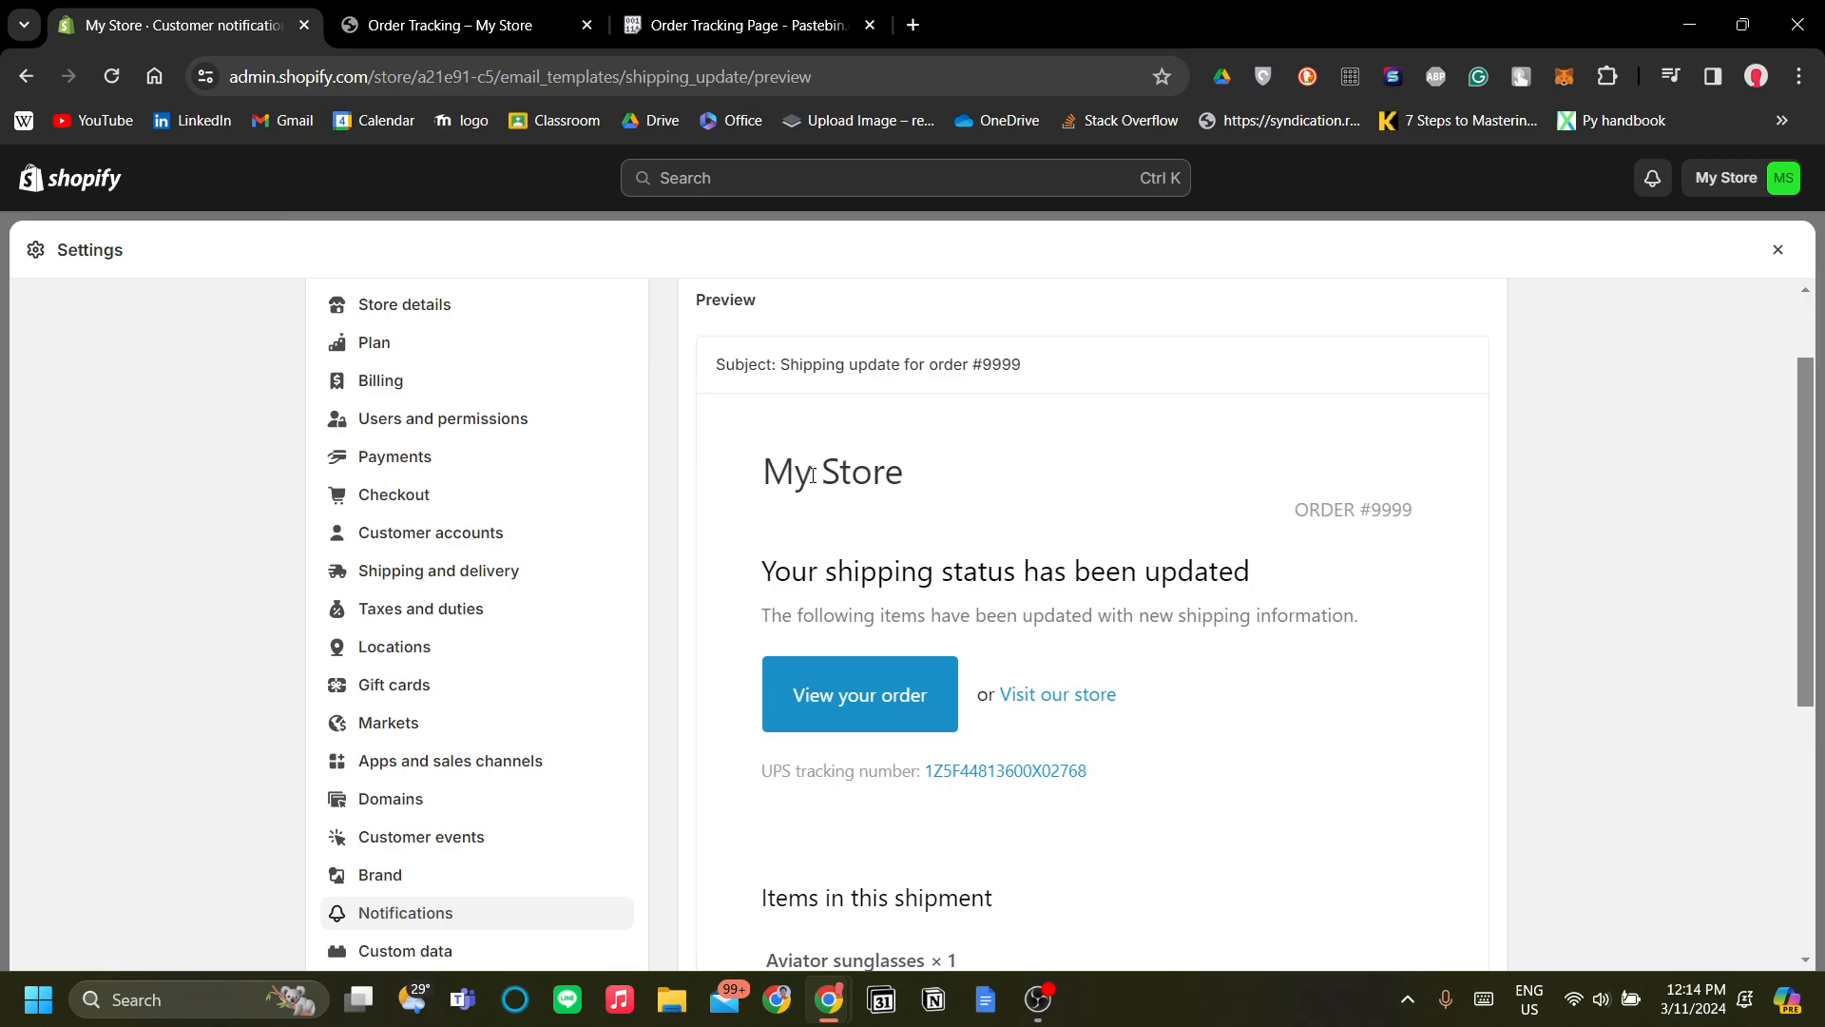
pyautogui.moveTo(780, 459); pyautogui.dragTo(1032, 719)
pyautogui.click(1272, 647)
pyautogui.scroll(-5, 1278, 659)
pyautogui.scroll(6, 1264, 660)
pyautogui.scroll(-5, 1157, 676)
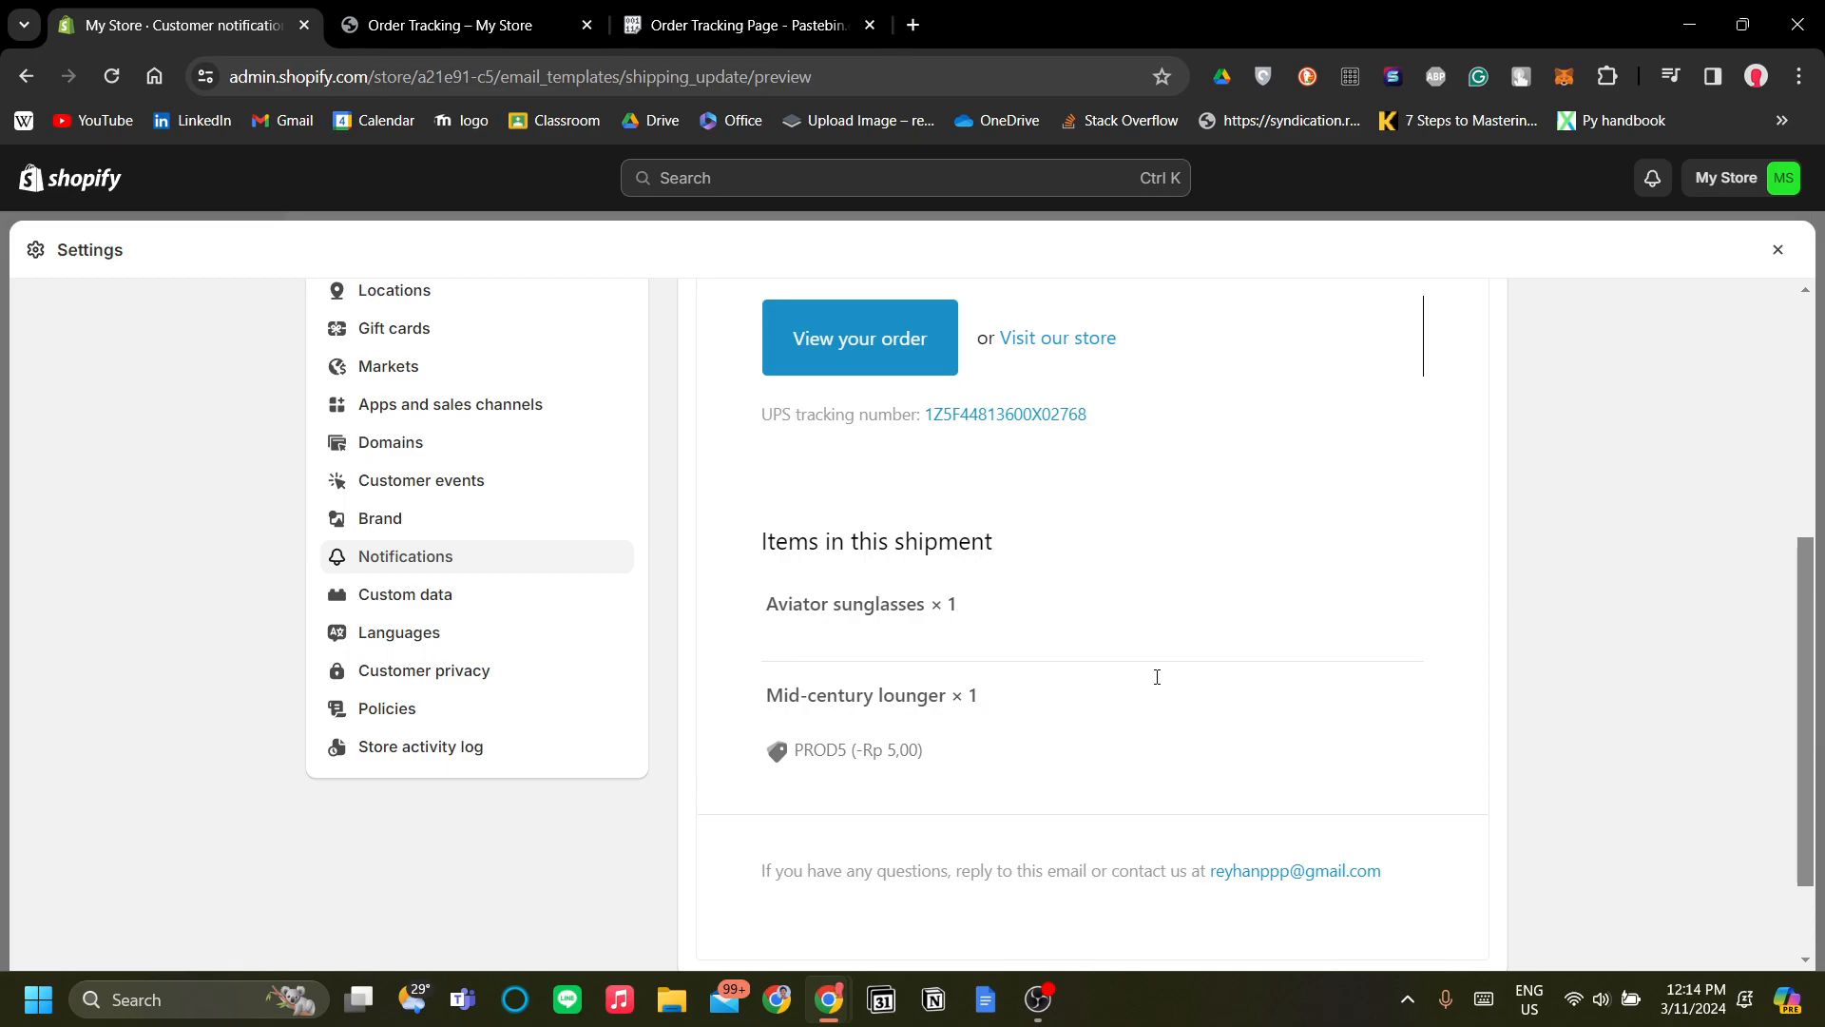
pyautogui.scroll(3, 1157, 679)
pyautogui.scroll(1, 1158, 684)
pyautogui.scroll(-2, 1157, 676)
pyautogui.scroll(2, 1157, 672)
pyautogui.scroll(-2, 1140, 660)
pyautogui.moveTo(717, 367); pyautogui.dragTo(1045, 865)
pyautogui.scroll(-4, 1118, 654)
pyautogui.click(1140, 632)
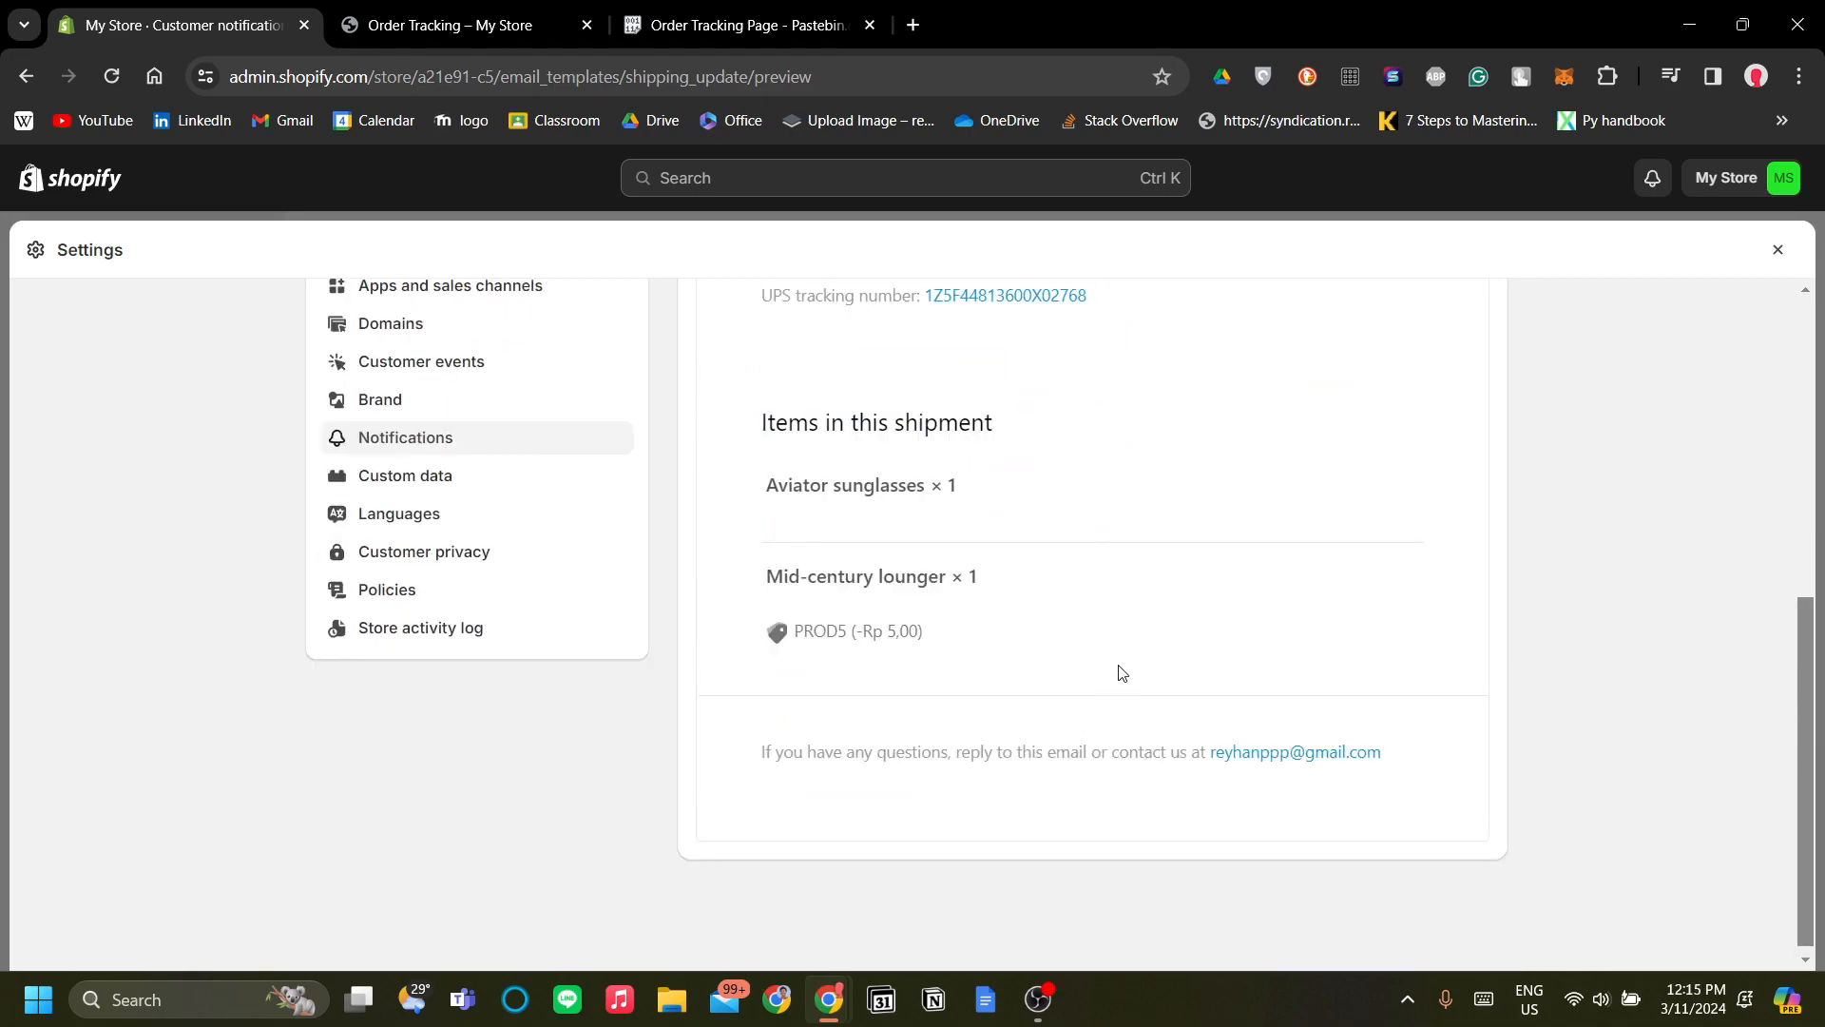
pyautogui.scroll(6, 1121, 673)
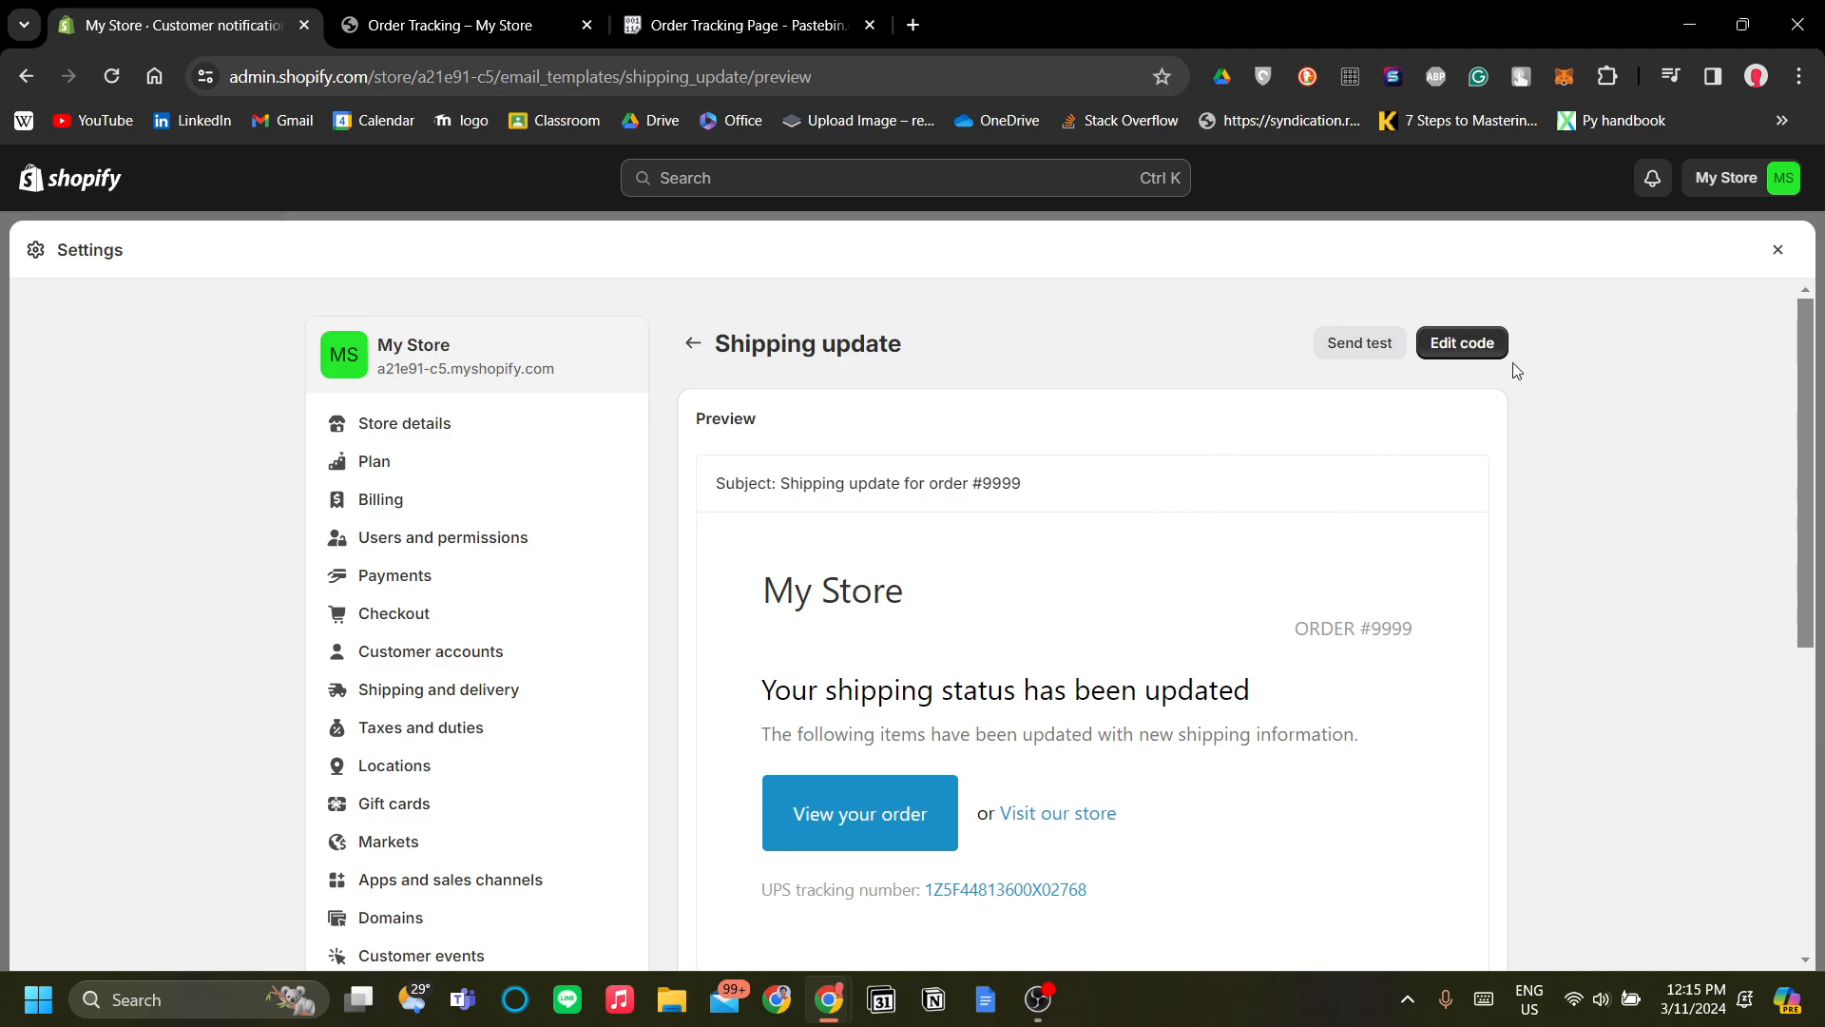
pyautogui.click(1459, 344)
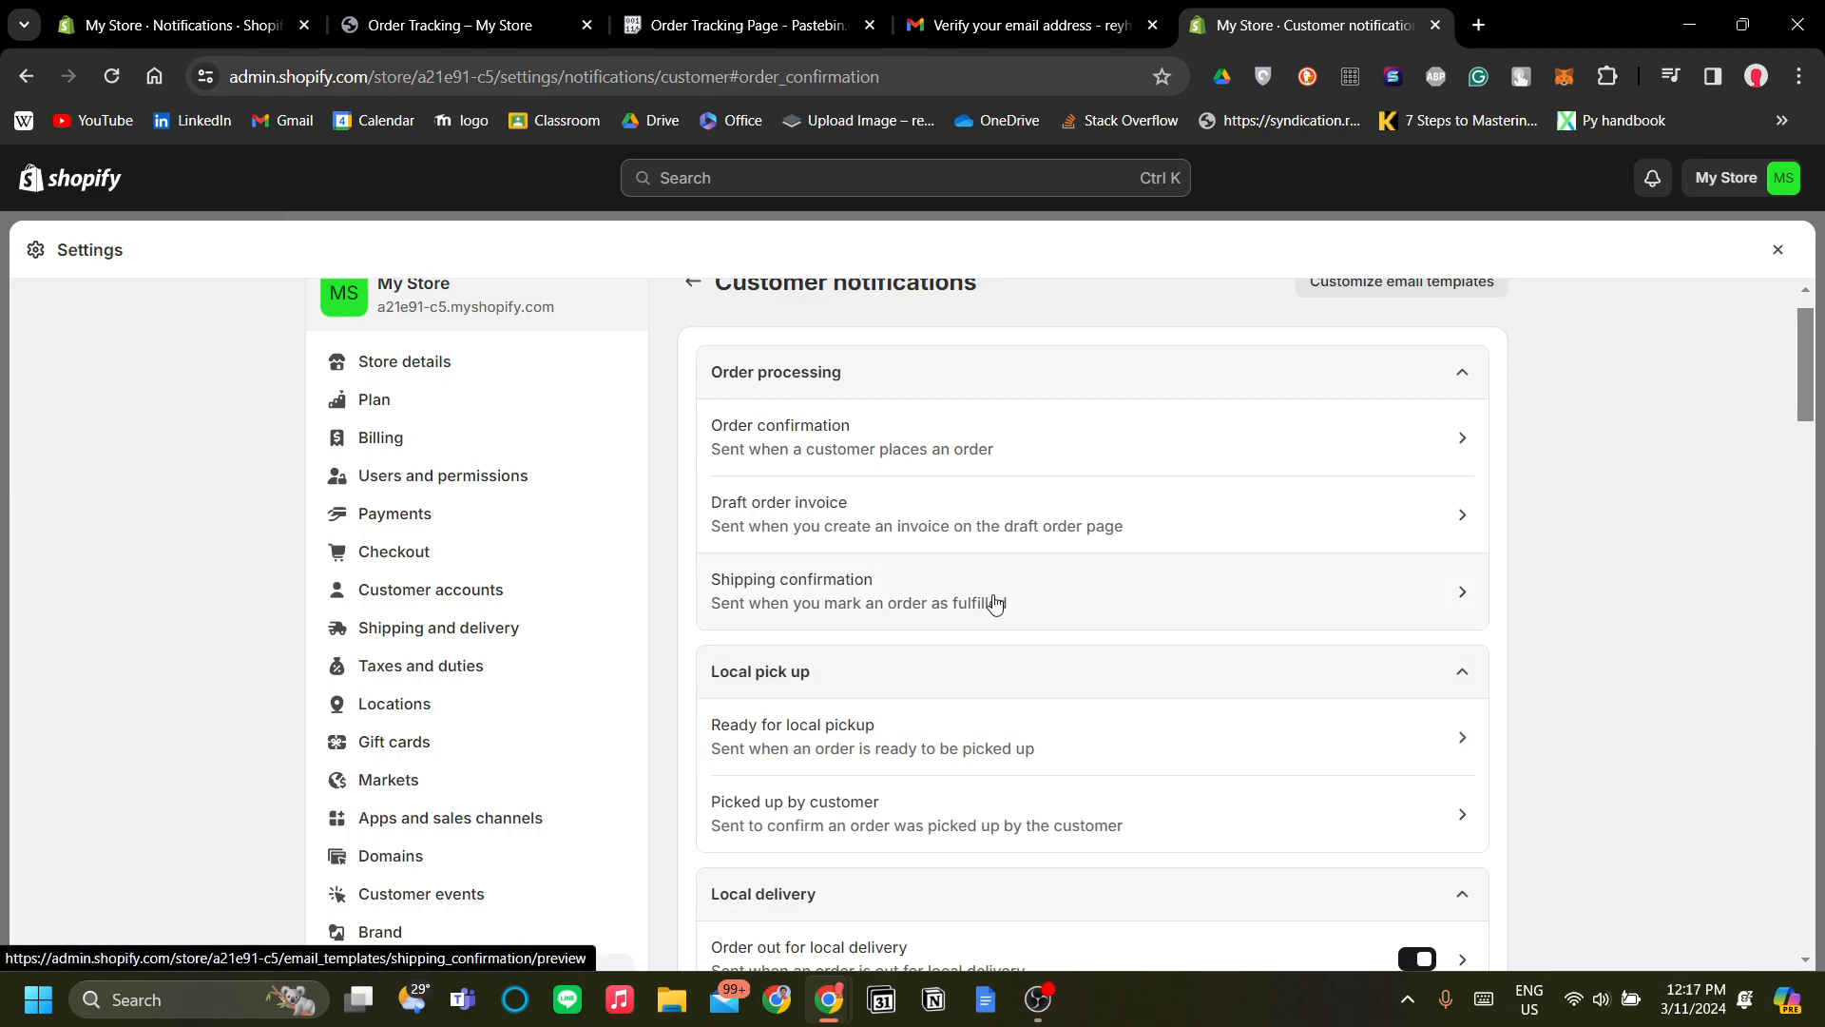
# Open the Shipping confirmation email template's code for editing and review its subject and HTML body.
pyautogui.click(876, 597)
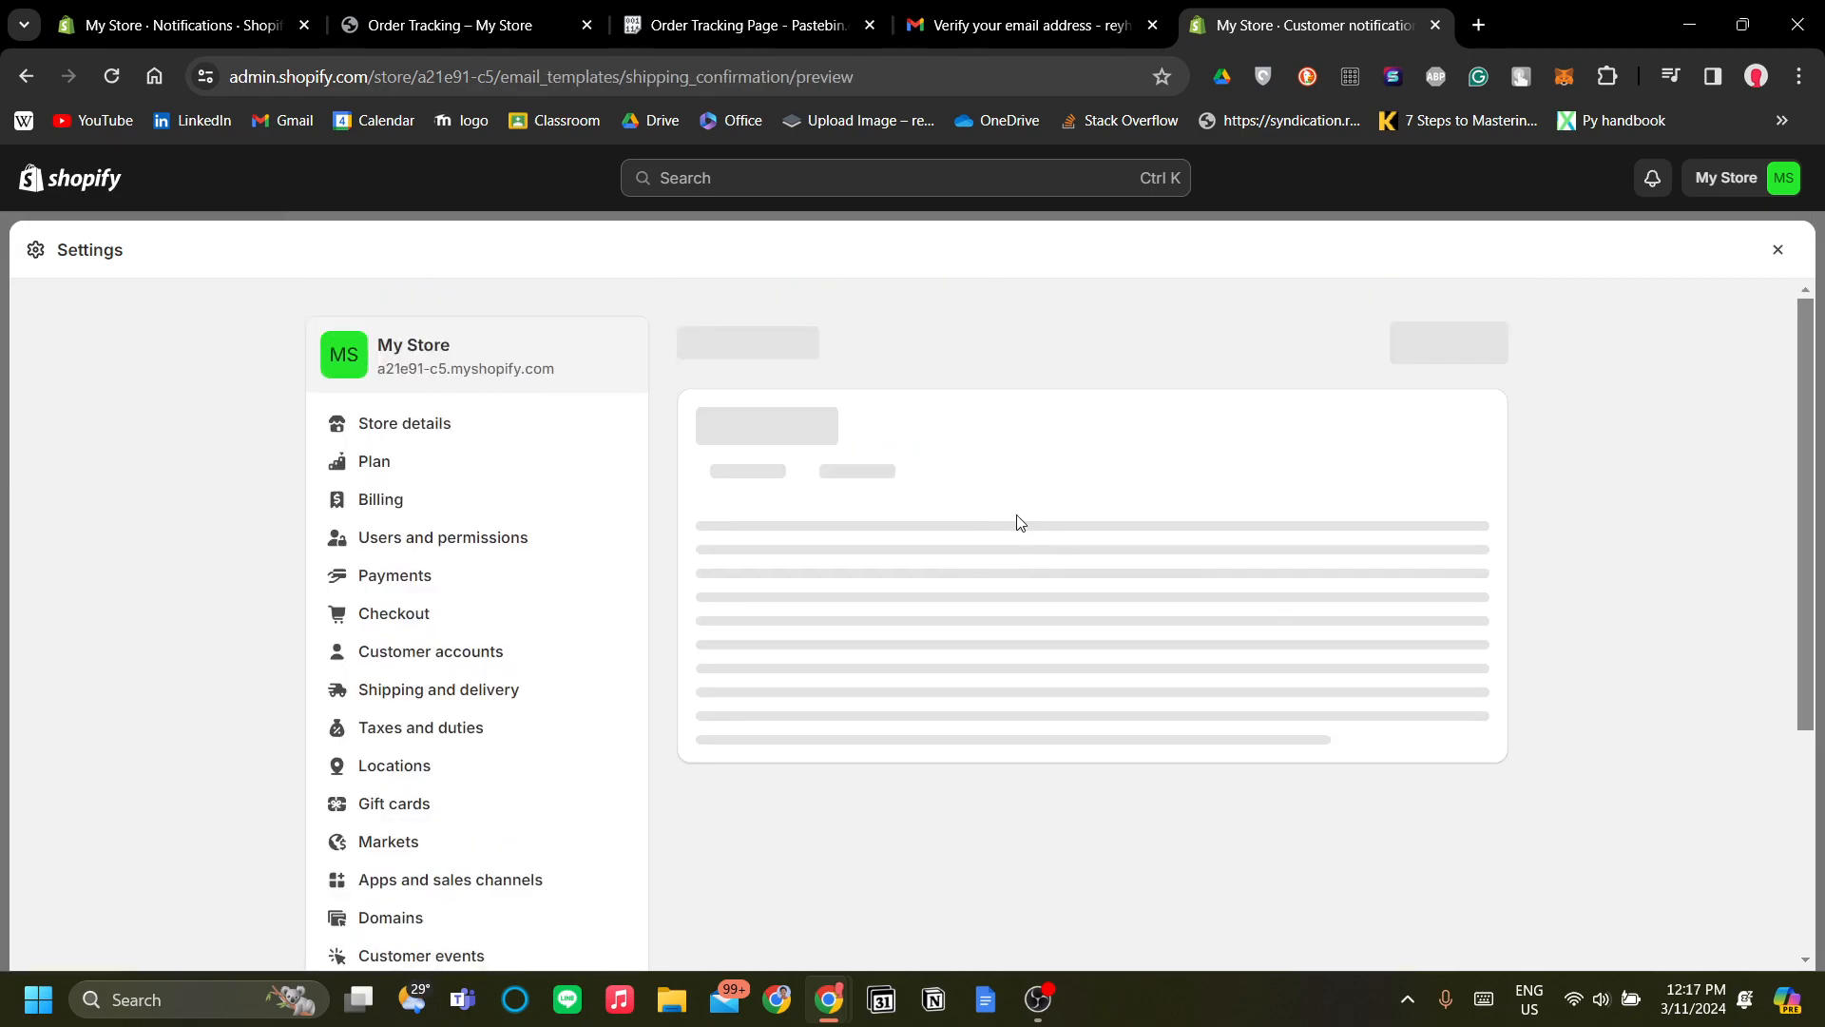
pyautogui.scroll(-8, 1042, 523)
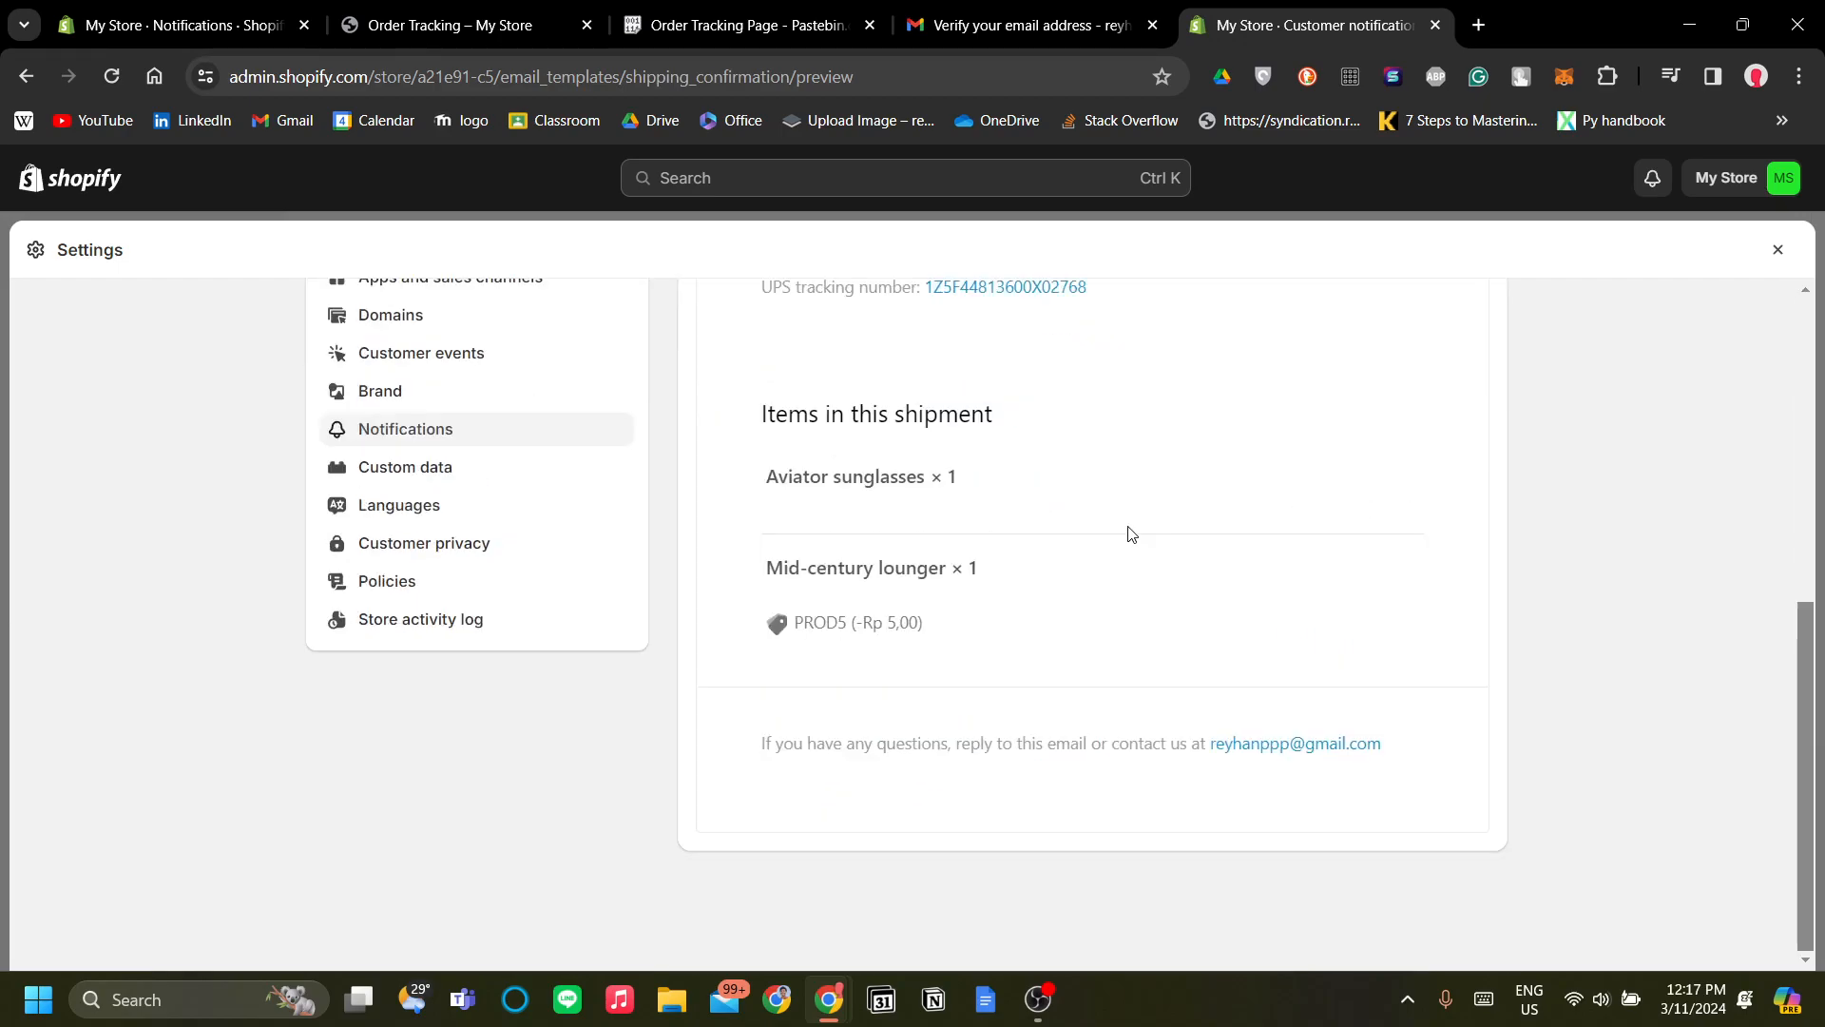
pyautogui.scroll(8, 1128, 529)
pyautogui.click(1477, 346)
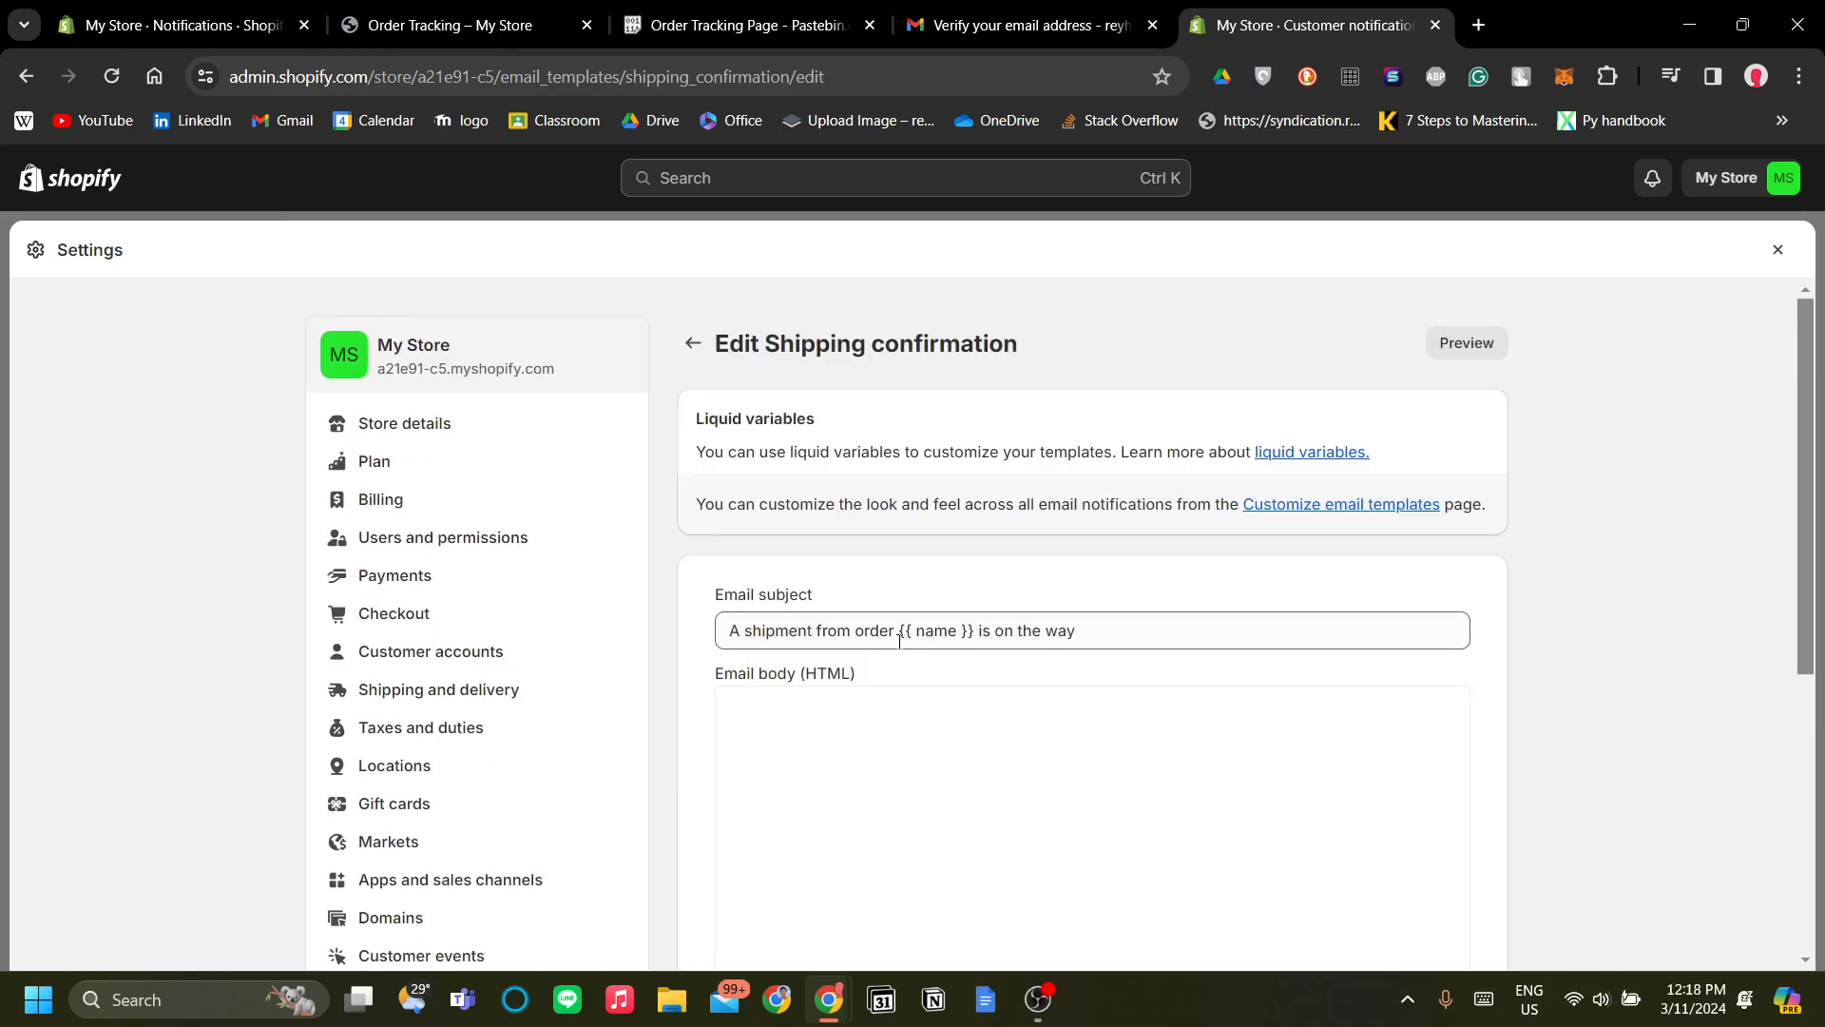
pyautogui.scroll(-1, 1581, 676)
pyautogui.scroll(-4, 1581, 676)
pyautogui.scroll(8, 1413, 680)
pyautogui.scroll(-4, 1390, 669)
pyautogui.scroll(2, 1393, 660)
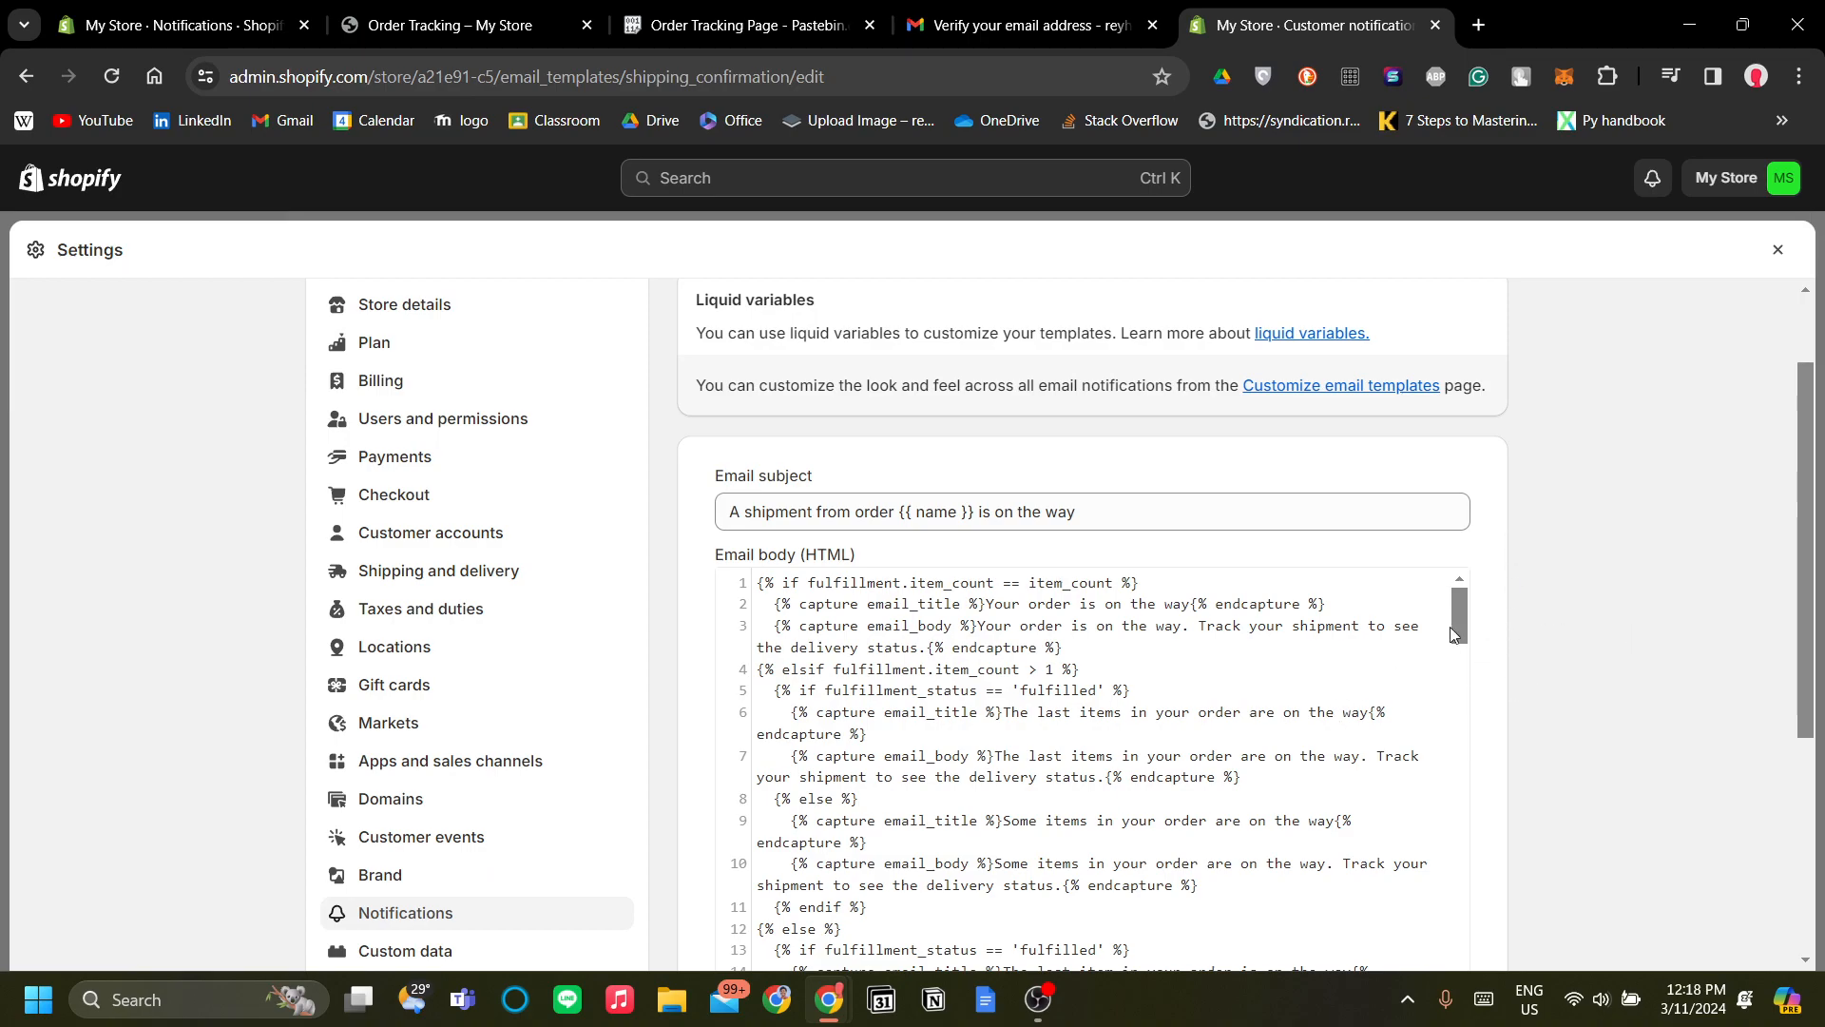
pyautogui.scroll(-1, 1346, 663)
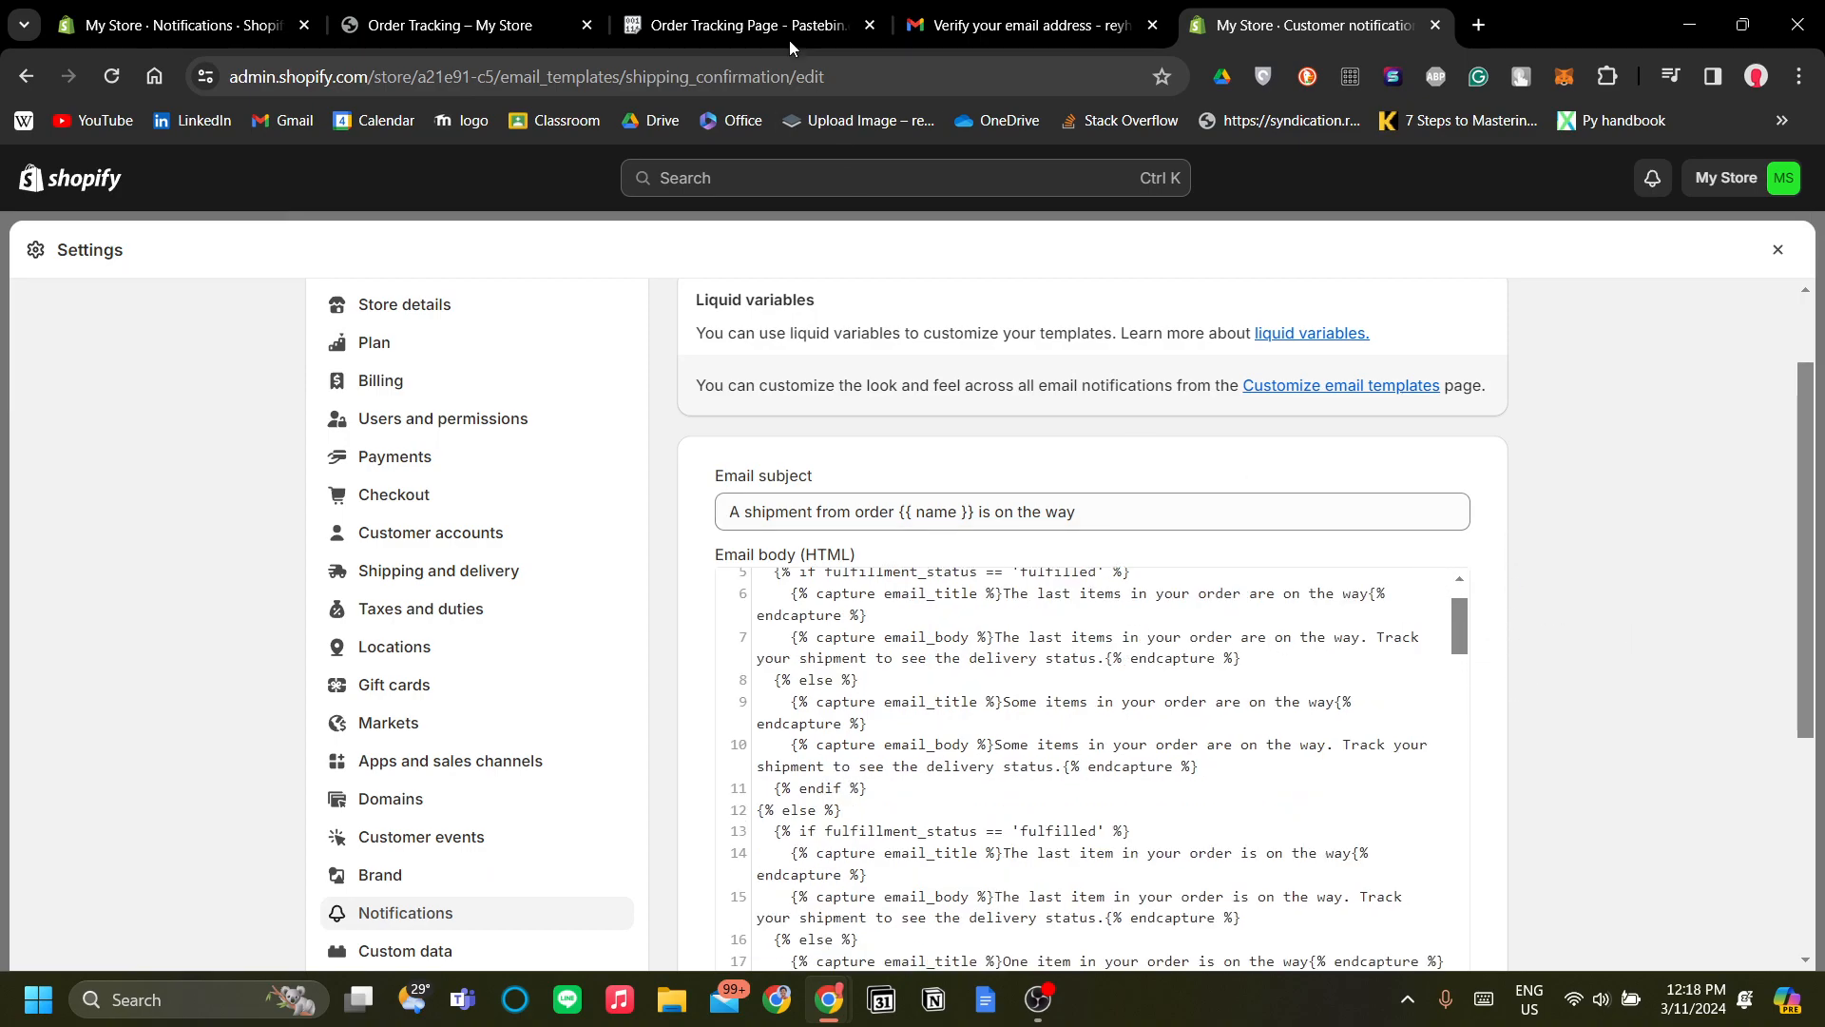
# Switch to the Pastebin script page and find the Confirmation Email Script section with its page URL note.
pyautogui.click(751, 24)
pyautogui.scroll(-14, 711, 761)
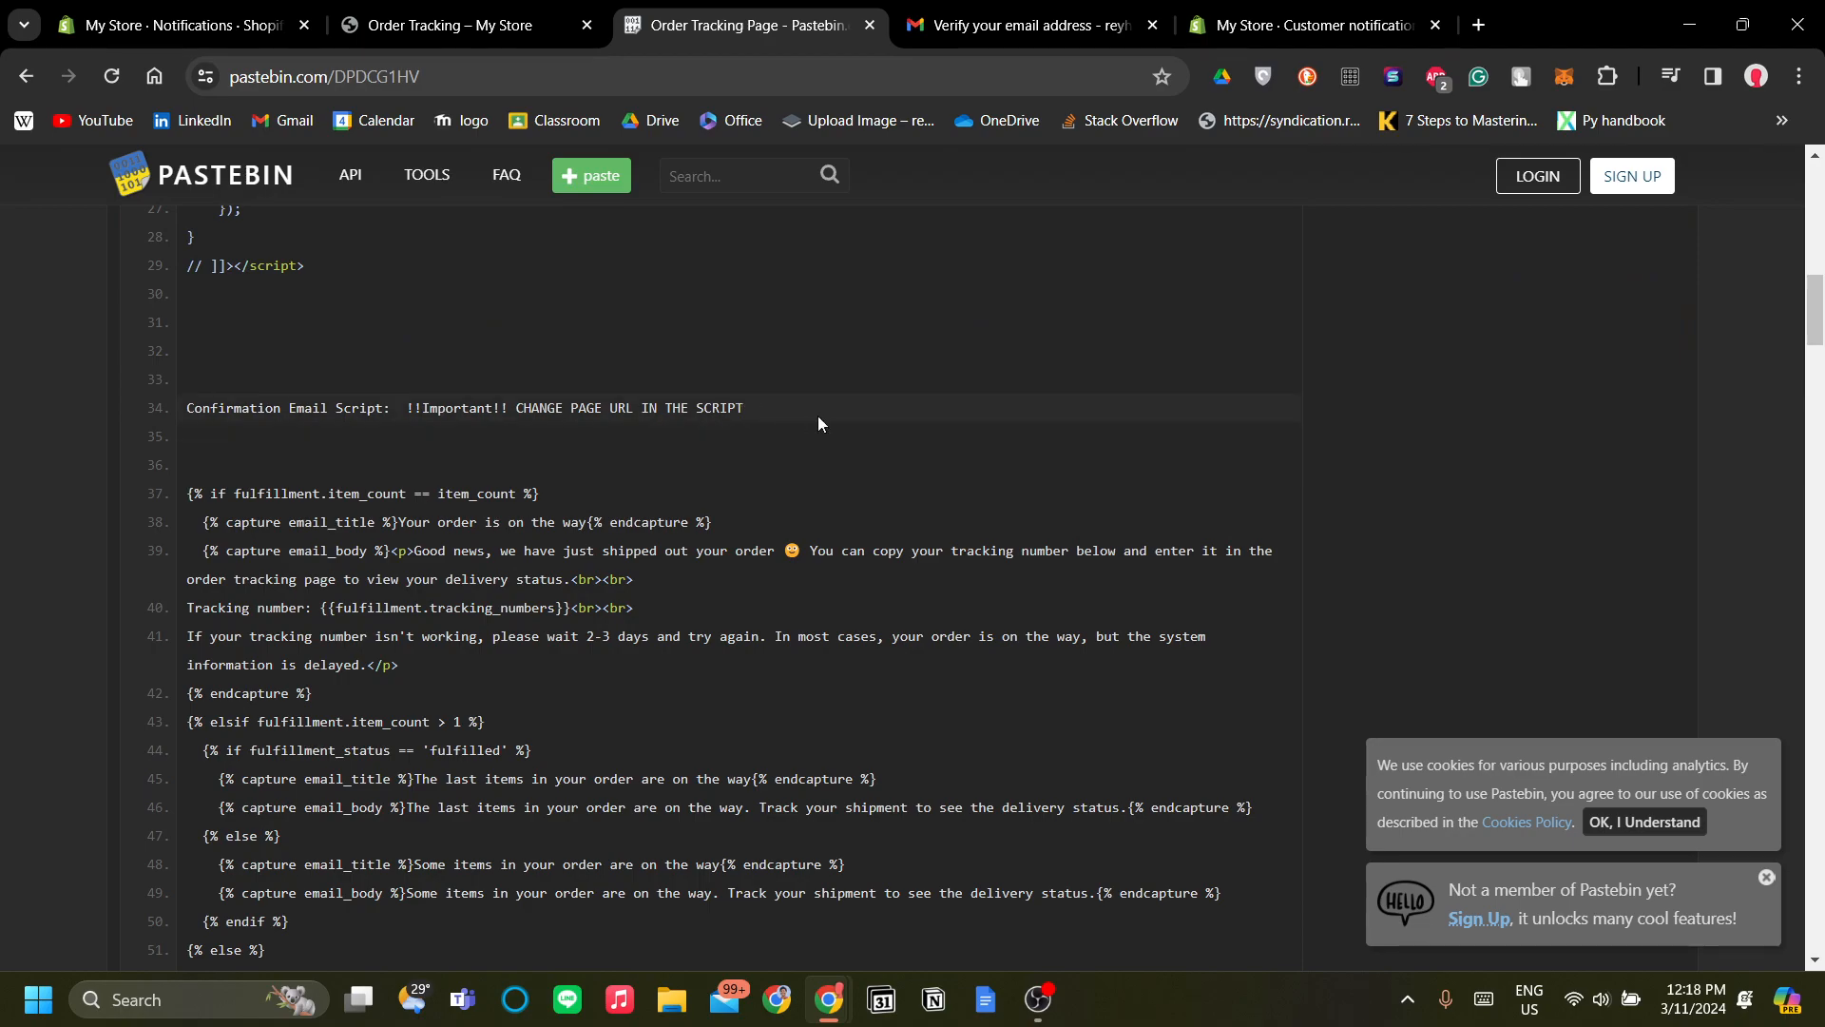
pyautogui.moveTo(810, 415); pyautogui.dragTo(145, 501)
pyautogui.moveTo(164, 430); pyautogui.dragTo(865, 481)
pyautogui.click(230, 443)
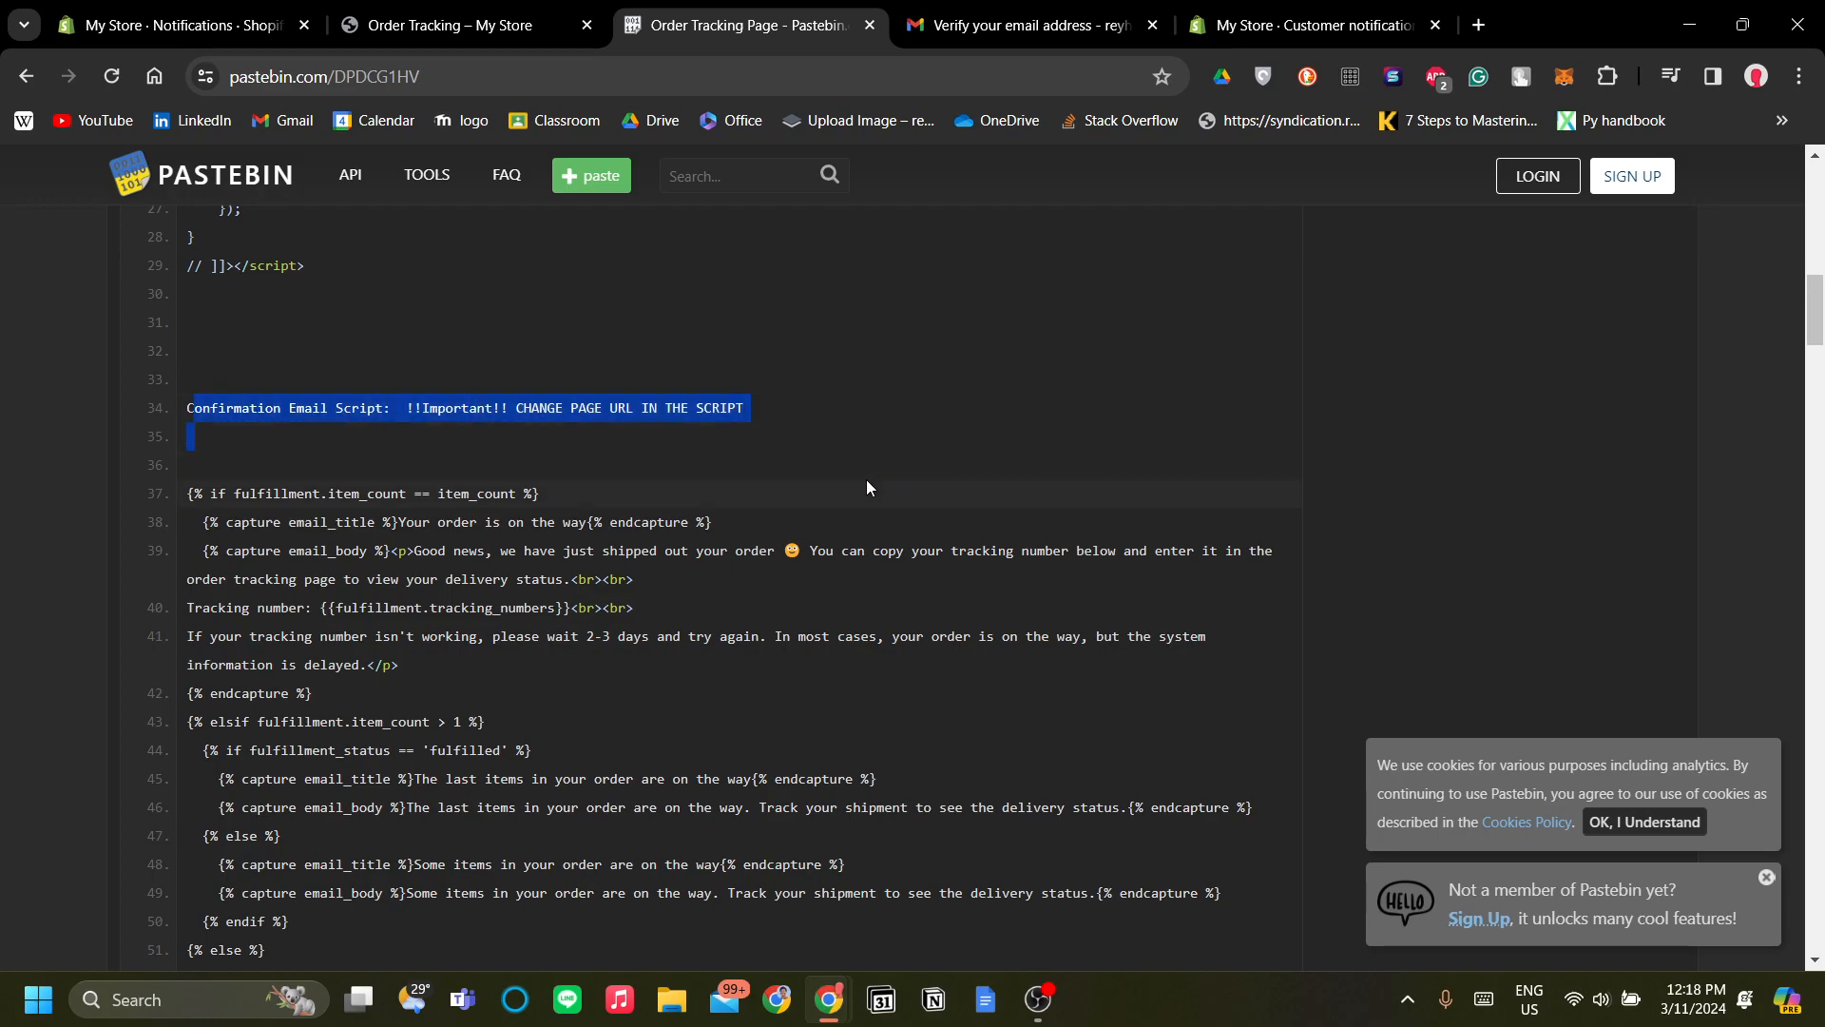
pyautogui.click(863, 484)
# Look through the confirmation email script's code, including its Track your order link, and return to its first line.
pyautogui.scroll(-20, 714, 572)
pyautogui.scroll(20, 713, 571)
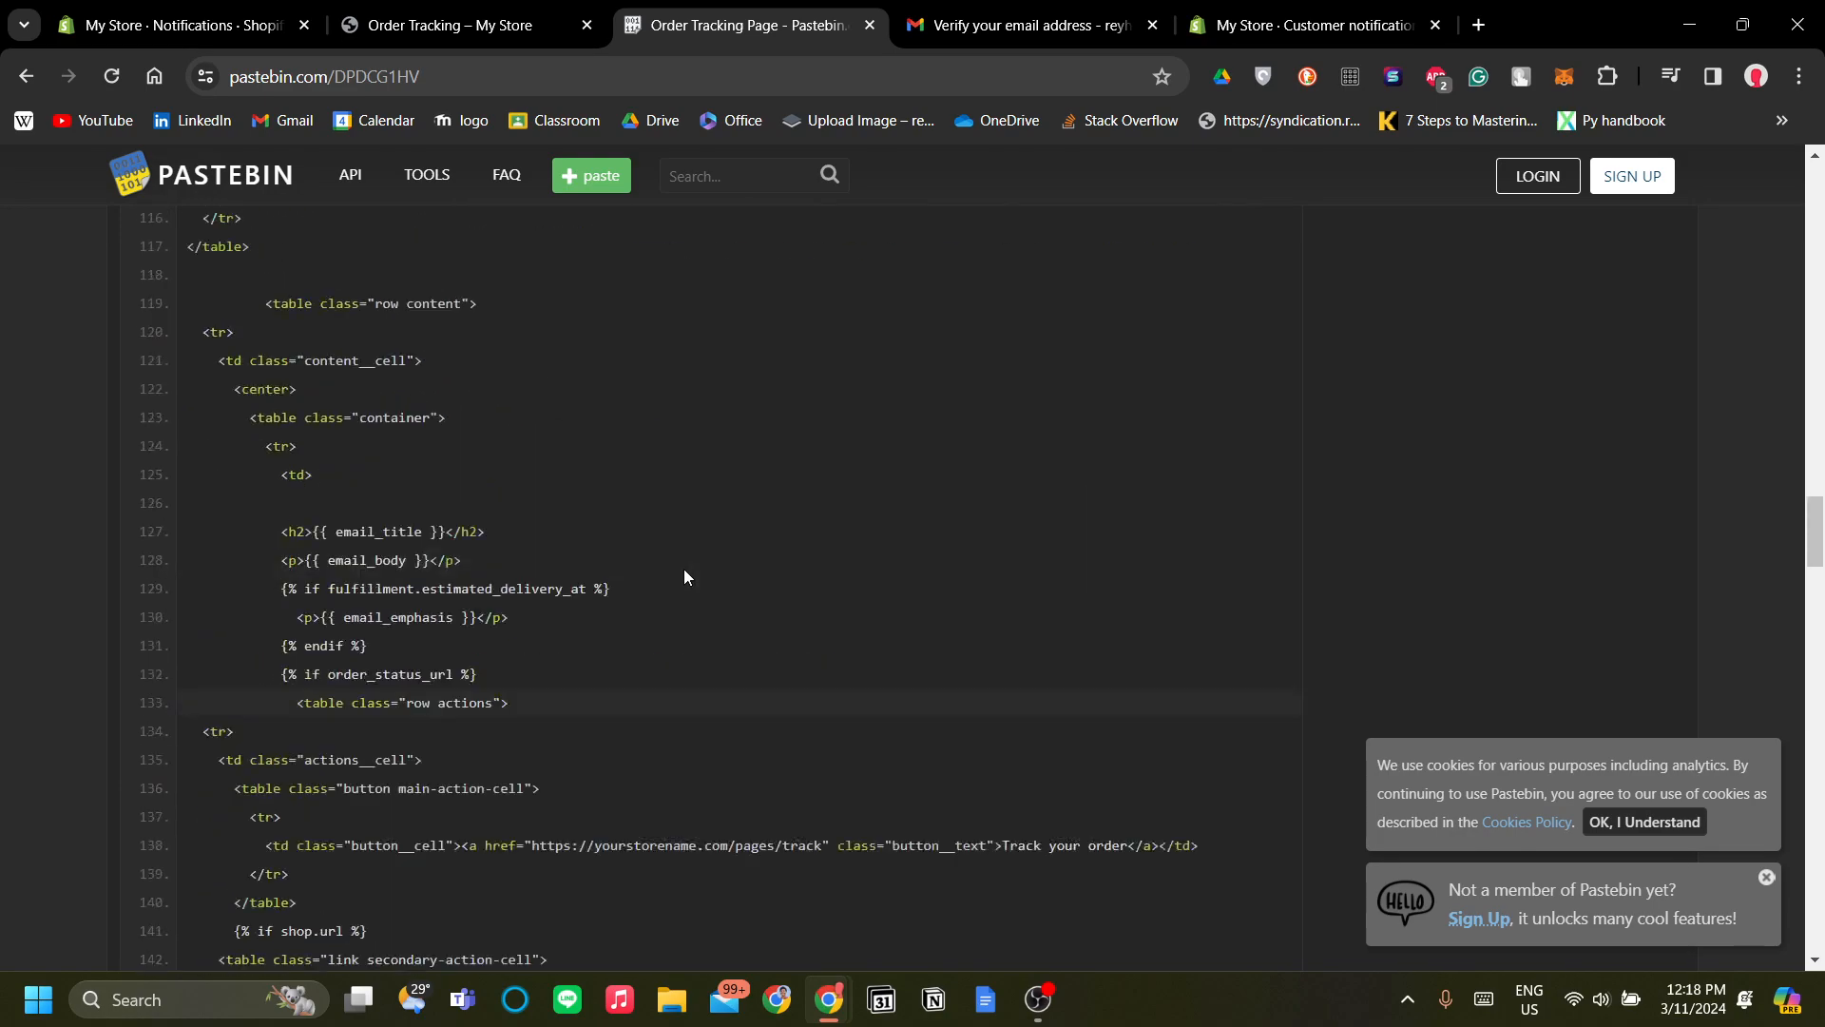
pyautogui.scroll(-10, 674, 568)
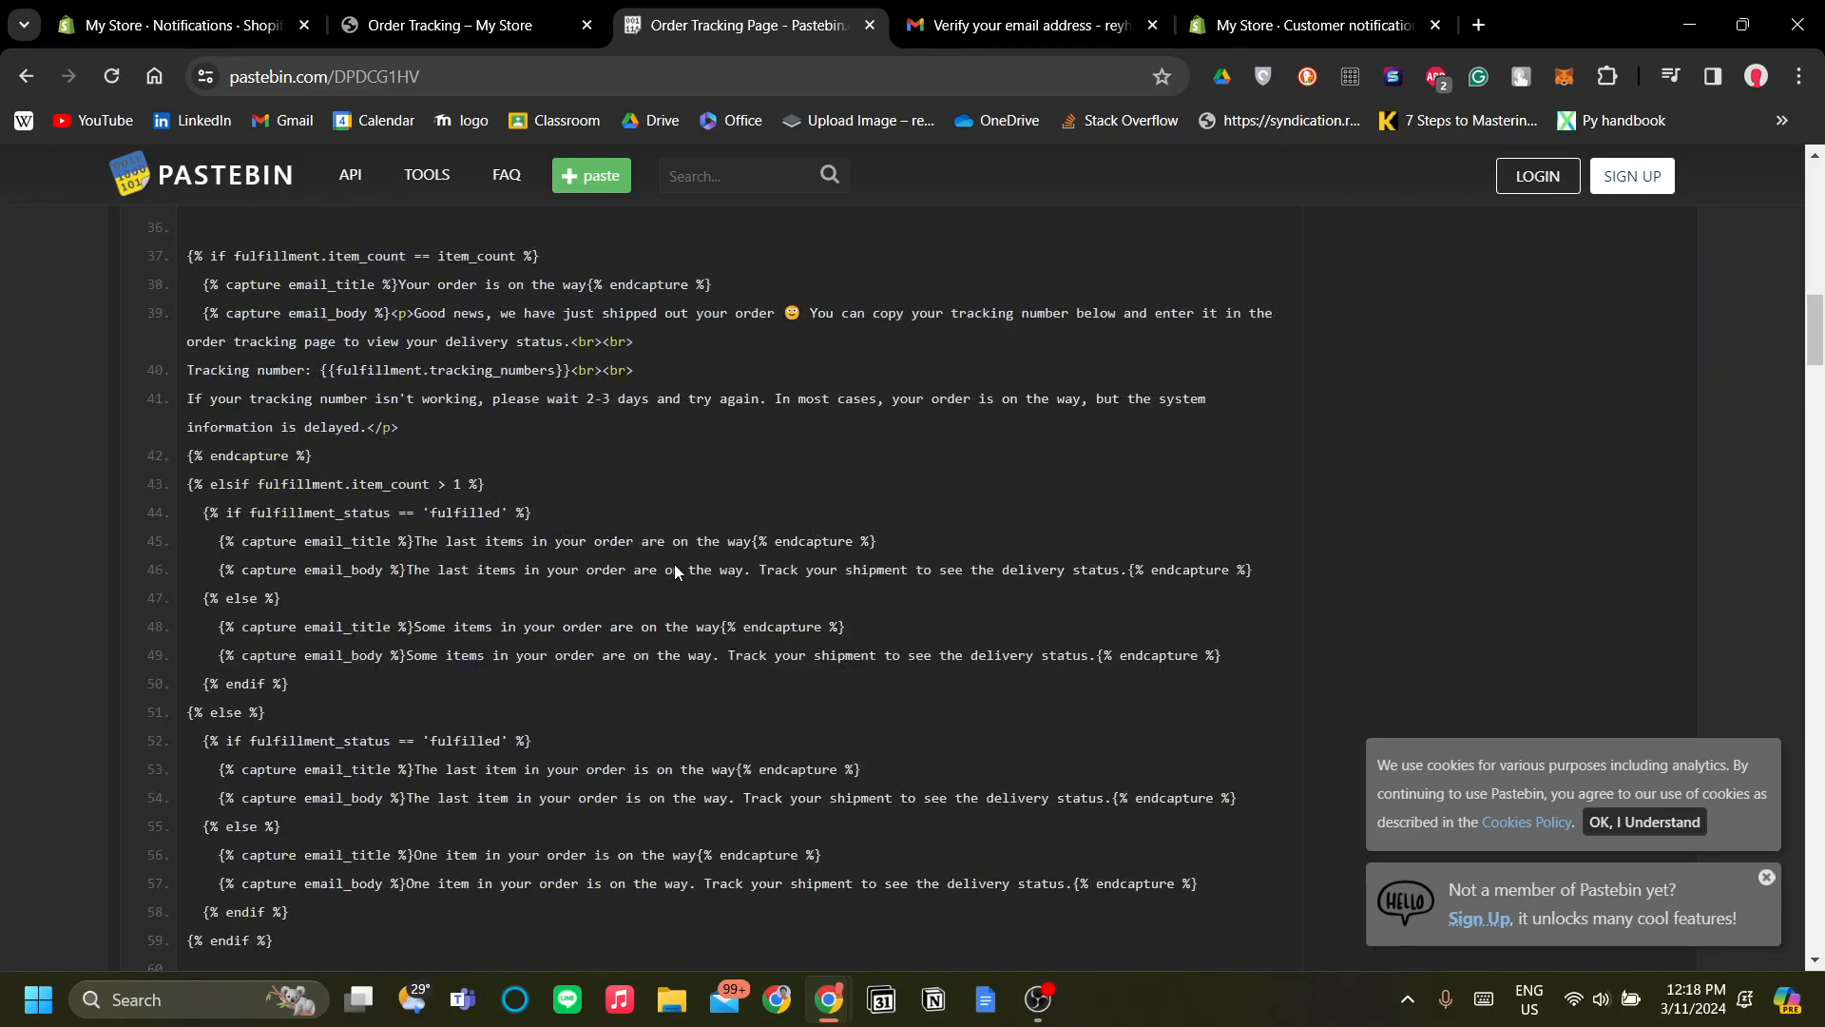
pyautogui.scroll(10, 675, 567)
pyautogui.scroll(-13, 674, 567)
pyautogui.scroll(4, 675, 571)
pyautogui.scroll(1, 675, 567)
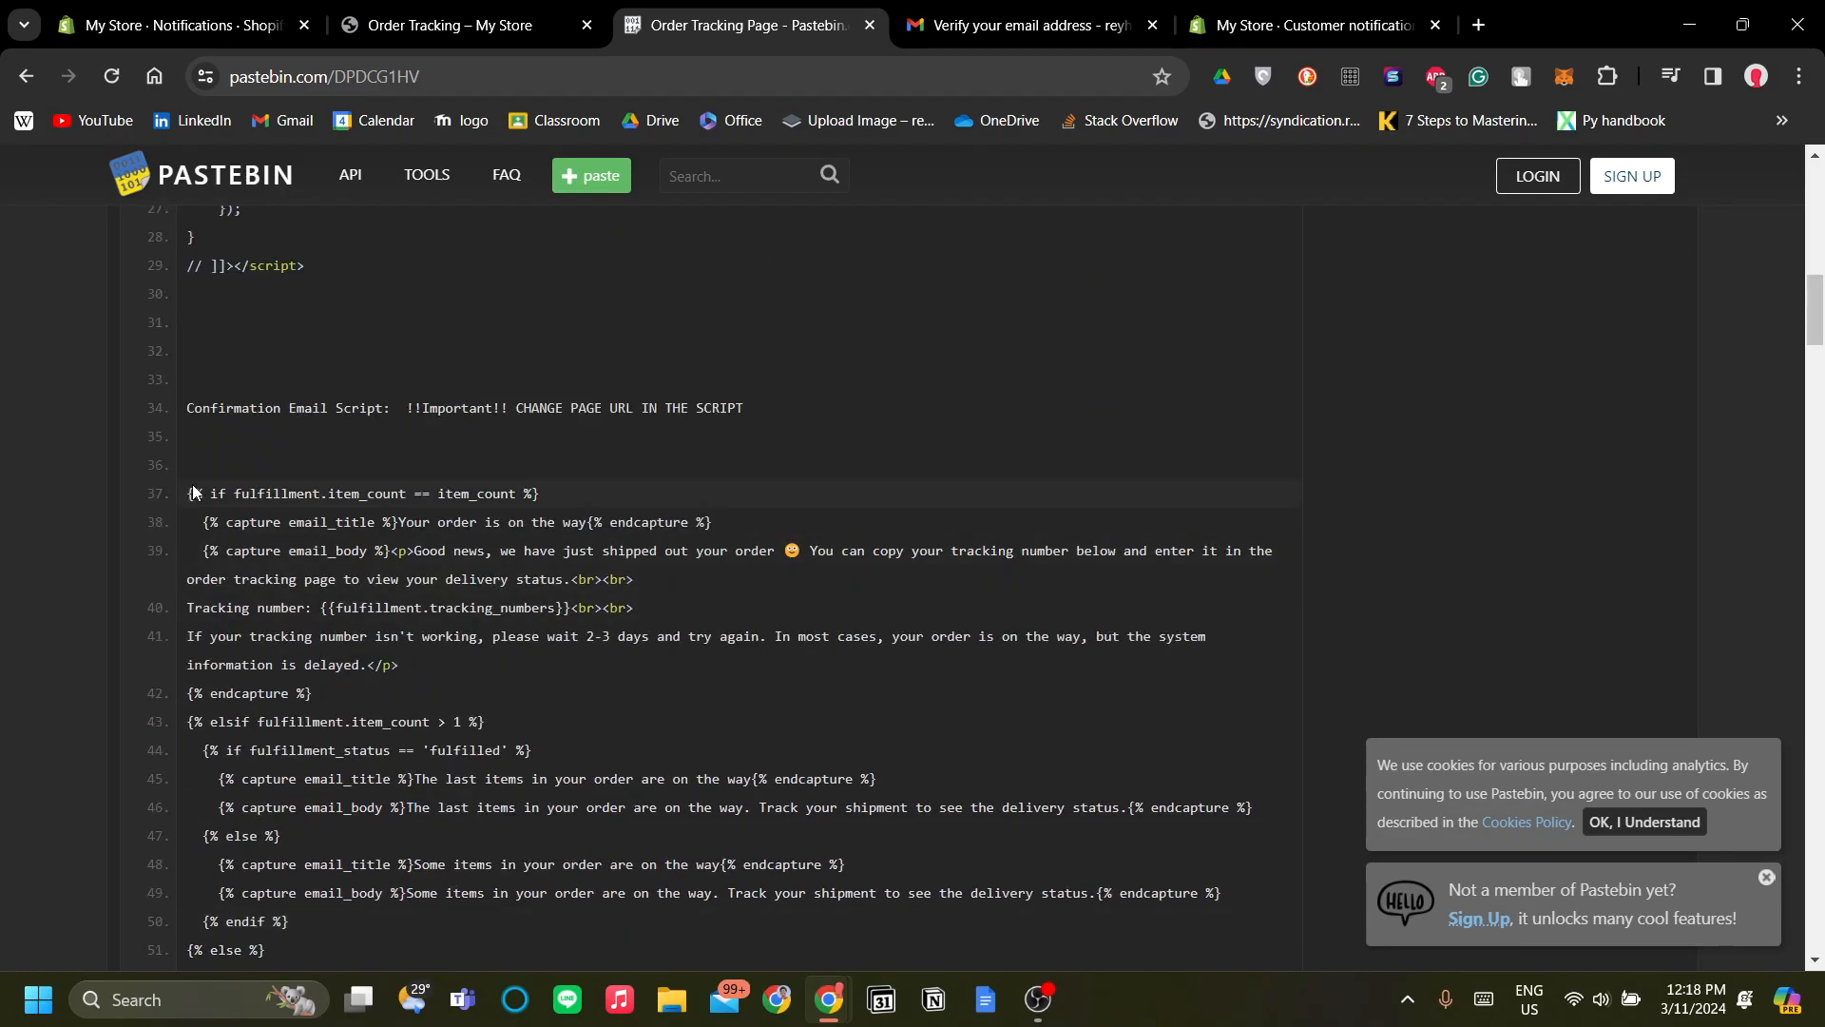
# Copy the whole confirmation email script, from the opening fulfillment.item_count condition on line 37 to the closing </html> tag.
pyautogui.moveTo(191, 493); pyautogui.dragTo(717, 527)
pyautogui.moveTo(191, 494); pyautogui.dragTo(317, 557)
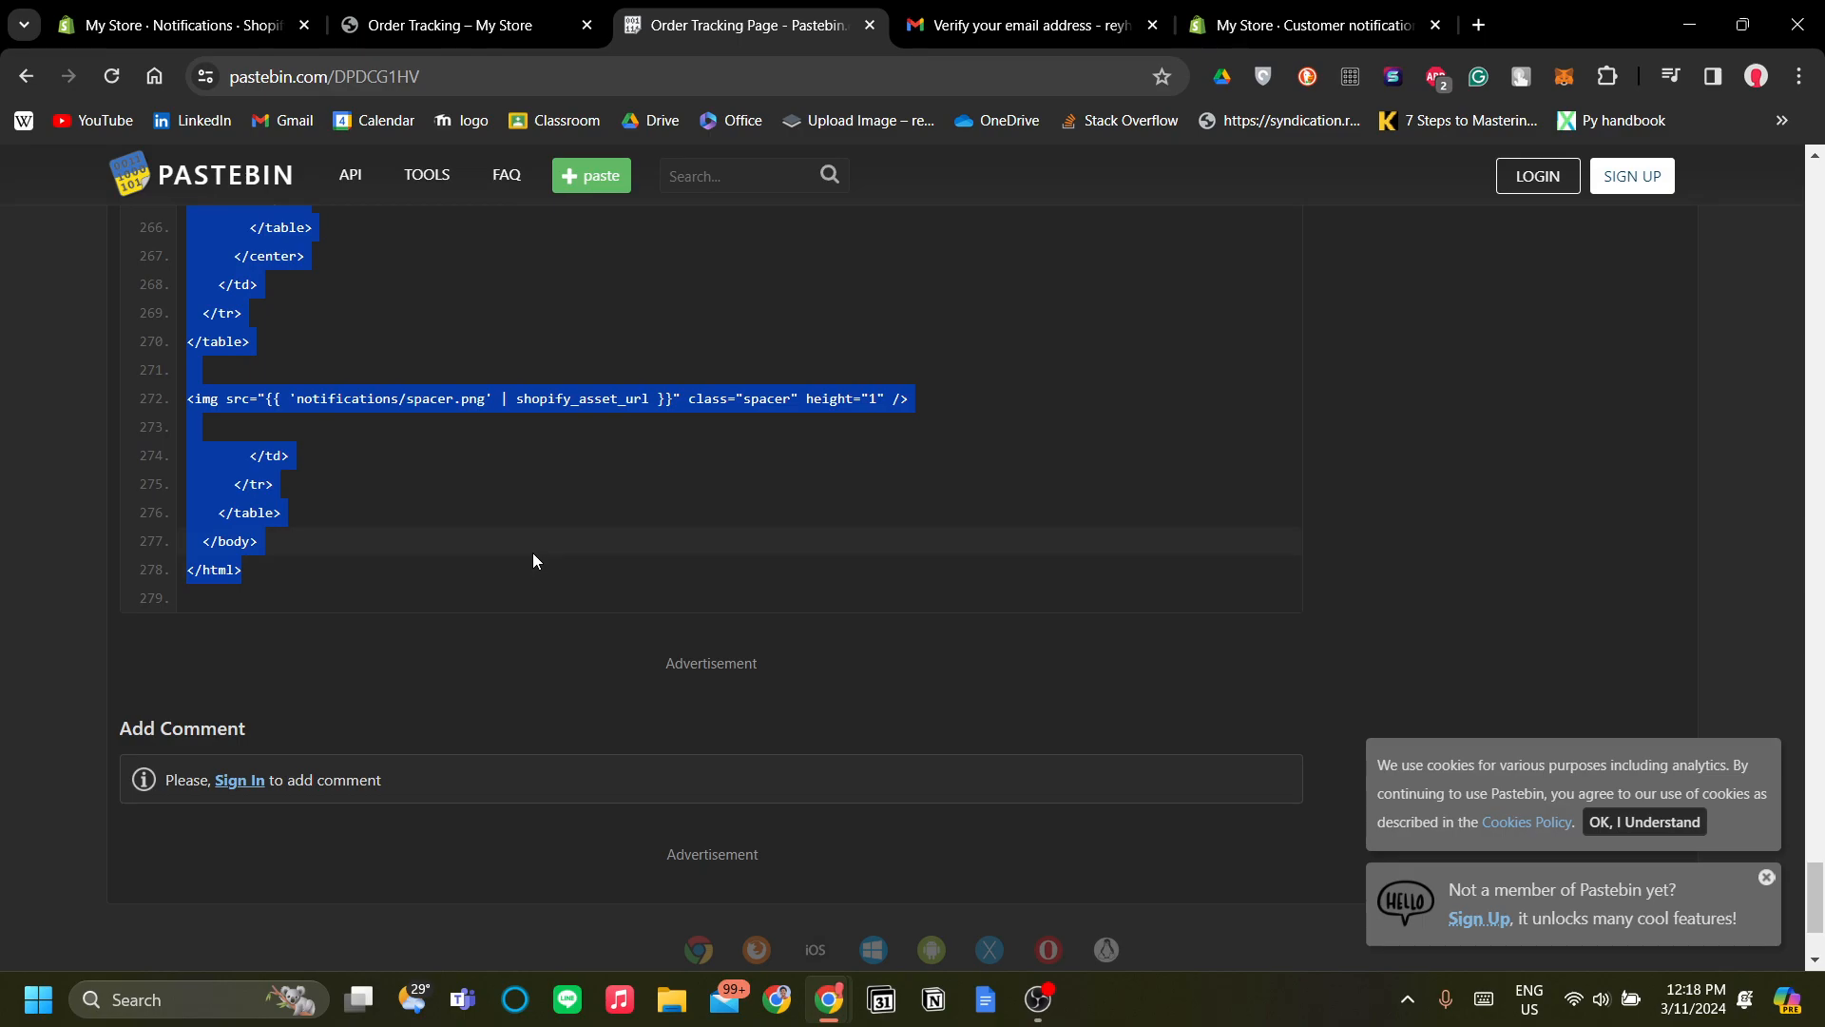
pyautogui.scroll(20, 538, 538)
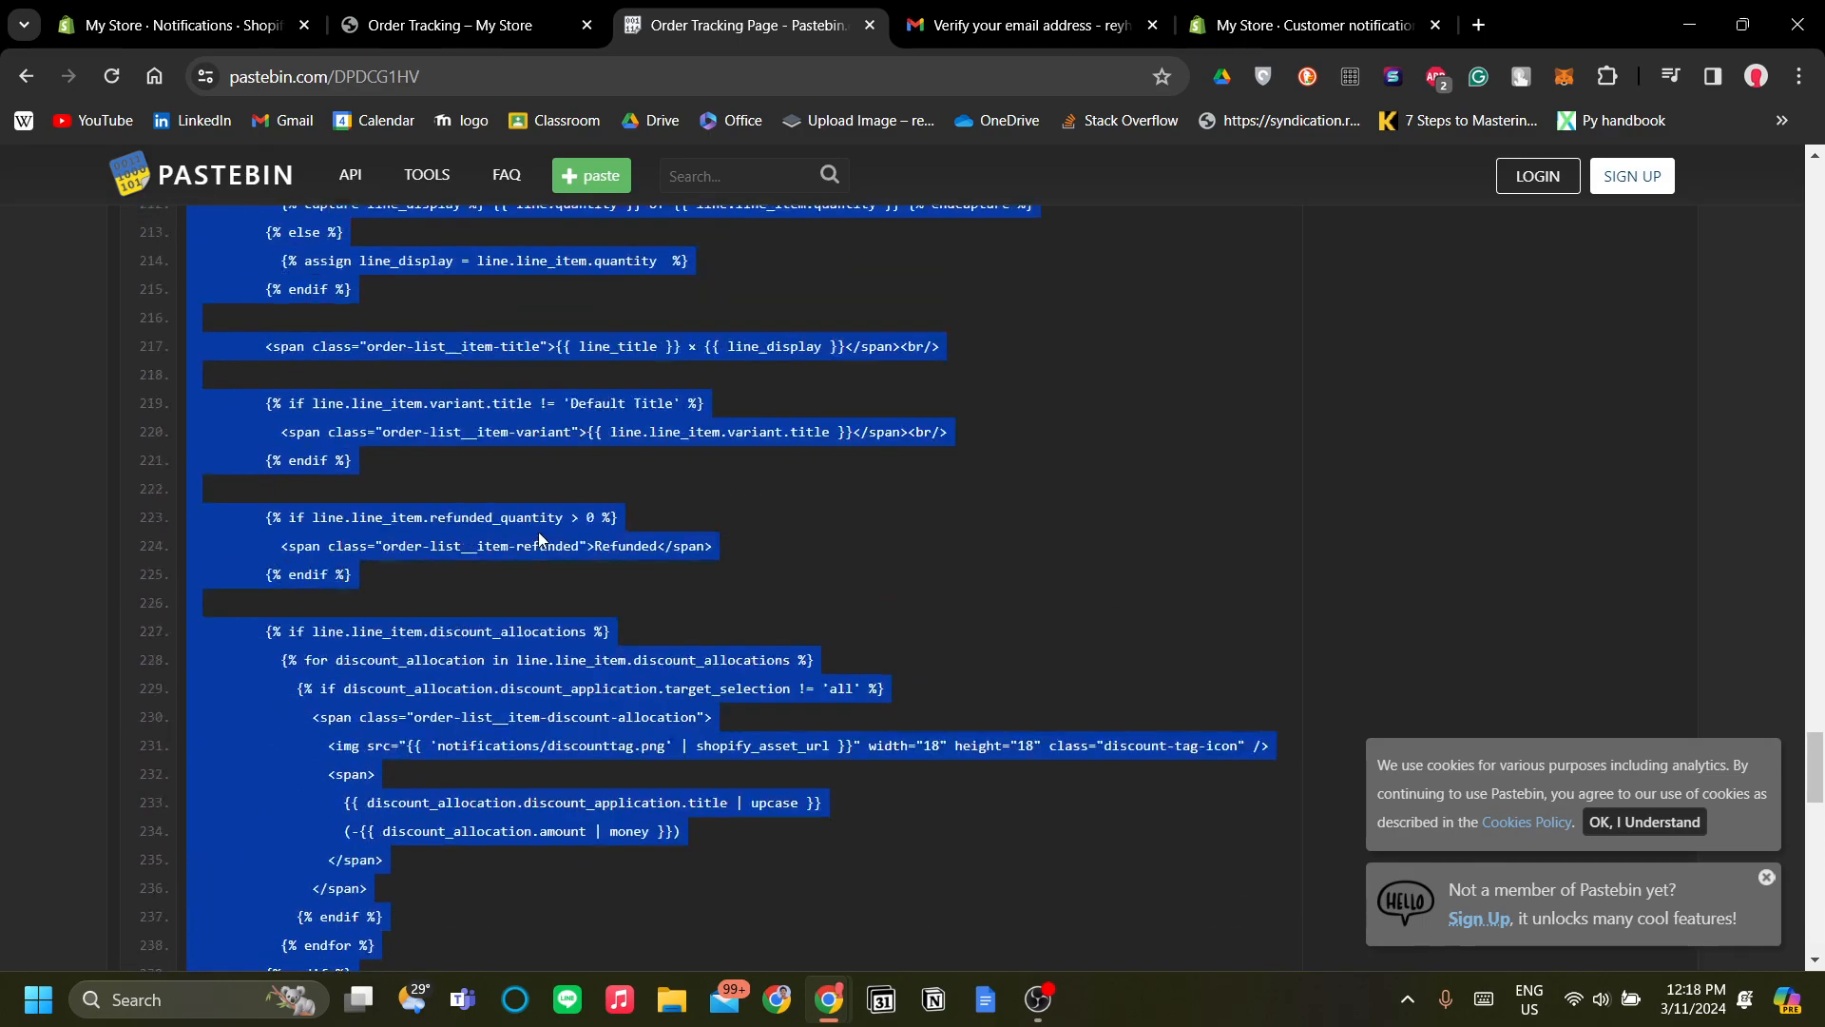
pyautogui.scroll(20, 539, 540)
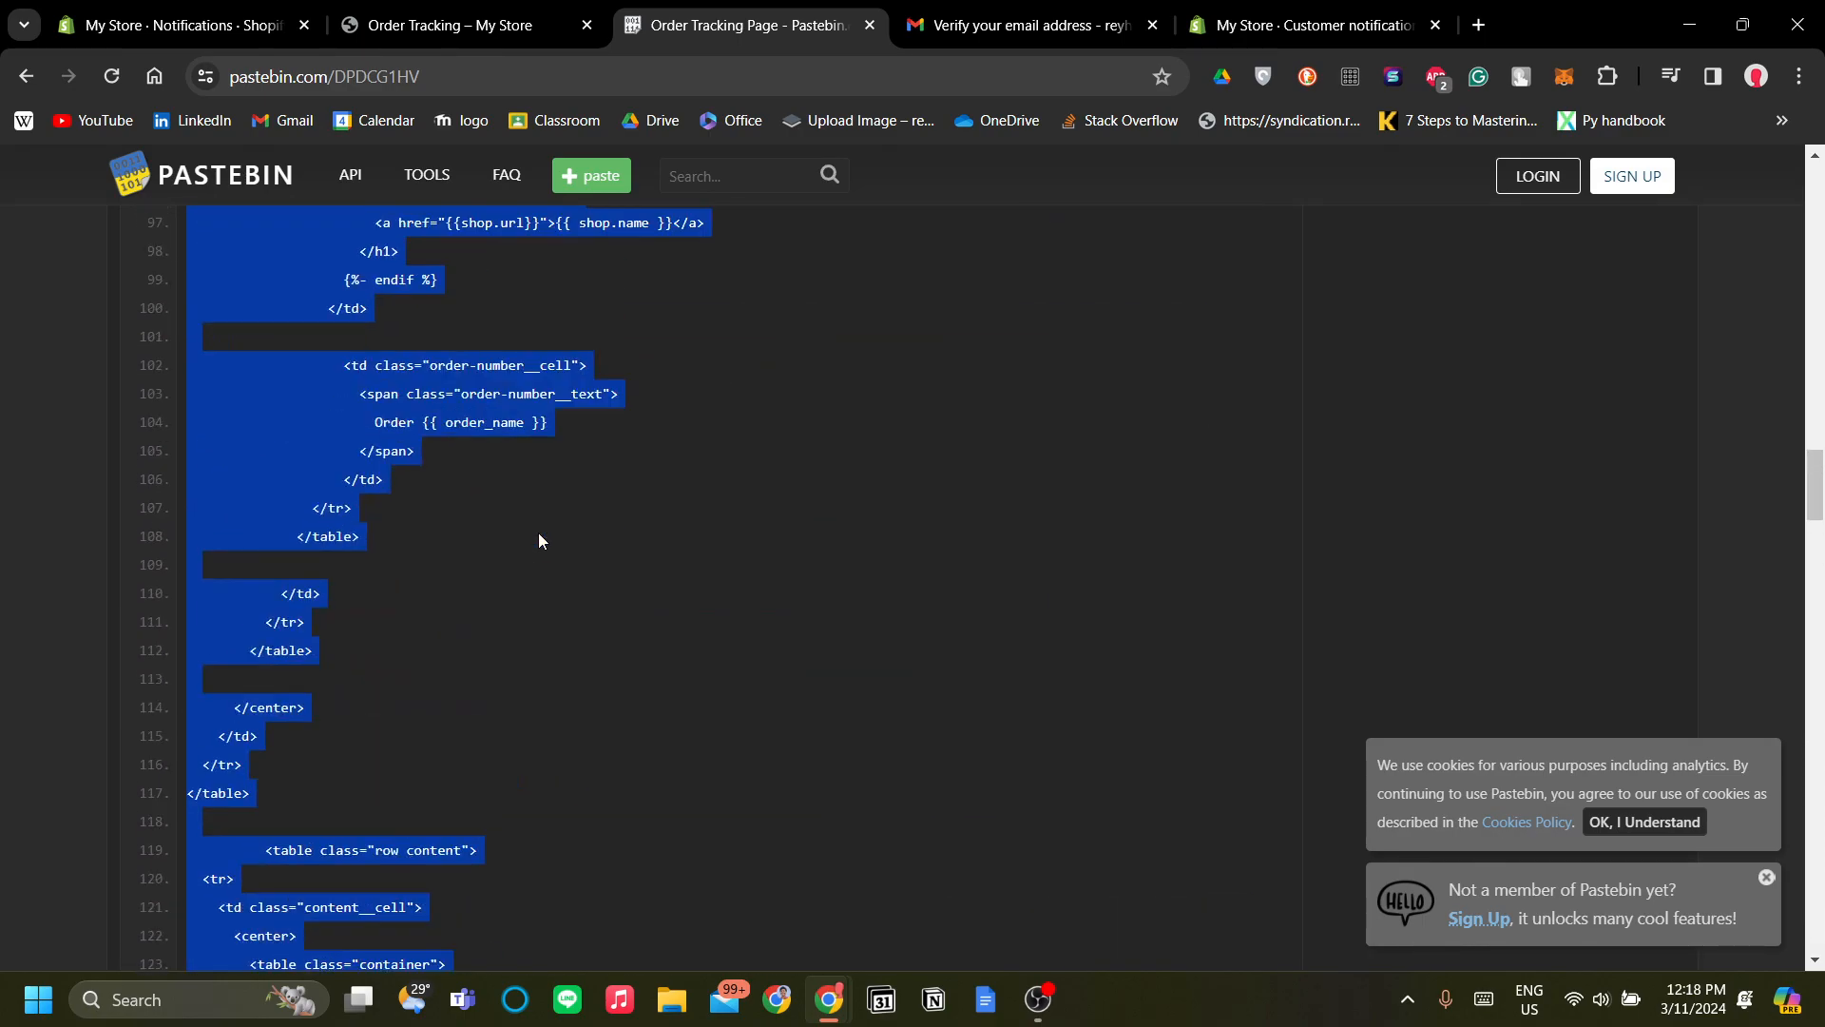
# Switch to the Shopify Shipping confirmation template and replace its entire HTML email body with the copied script.
pyautogui.click(1312, 25)
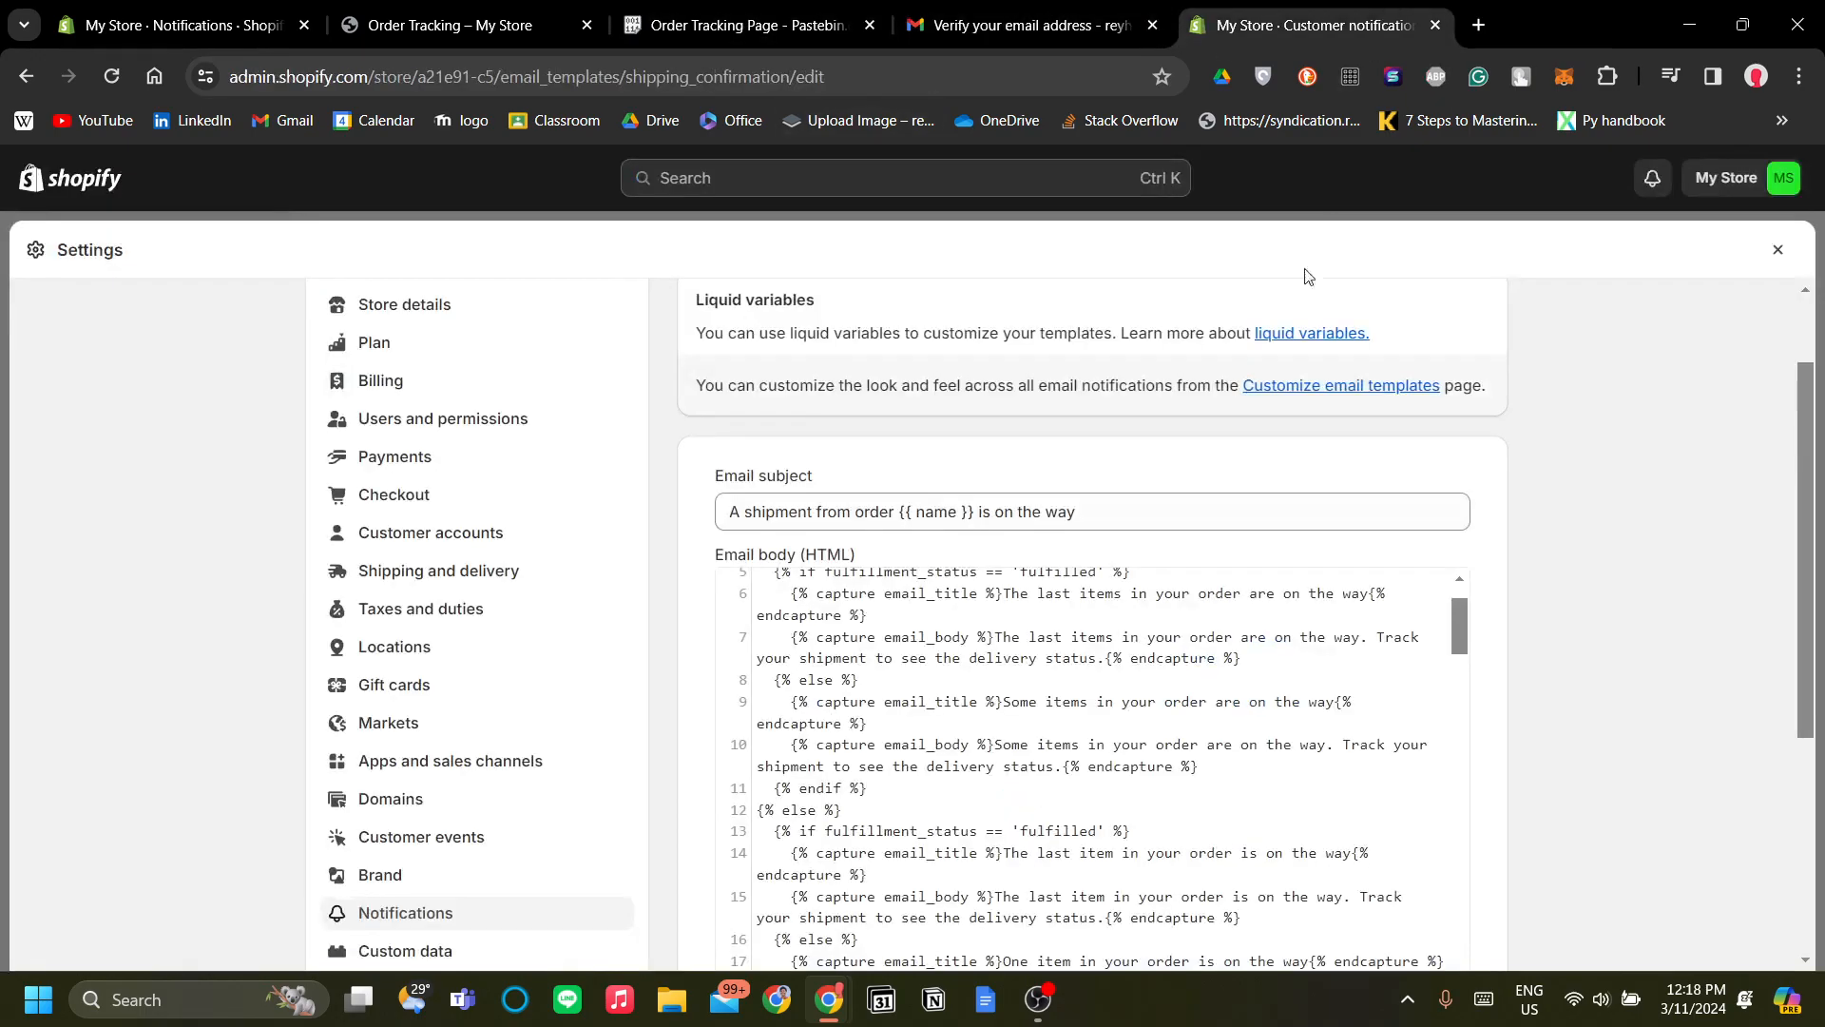
pyautogui.scroll(-4, 1546, 608)
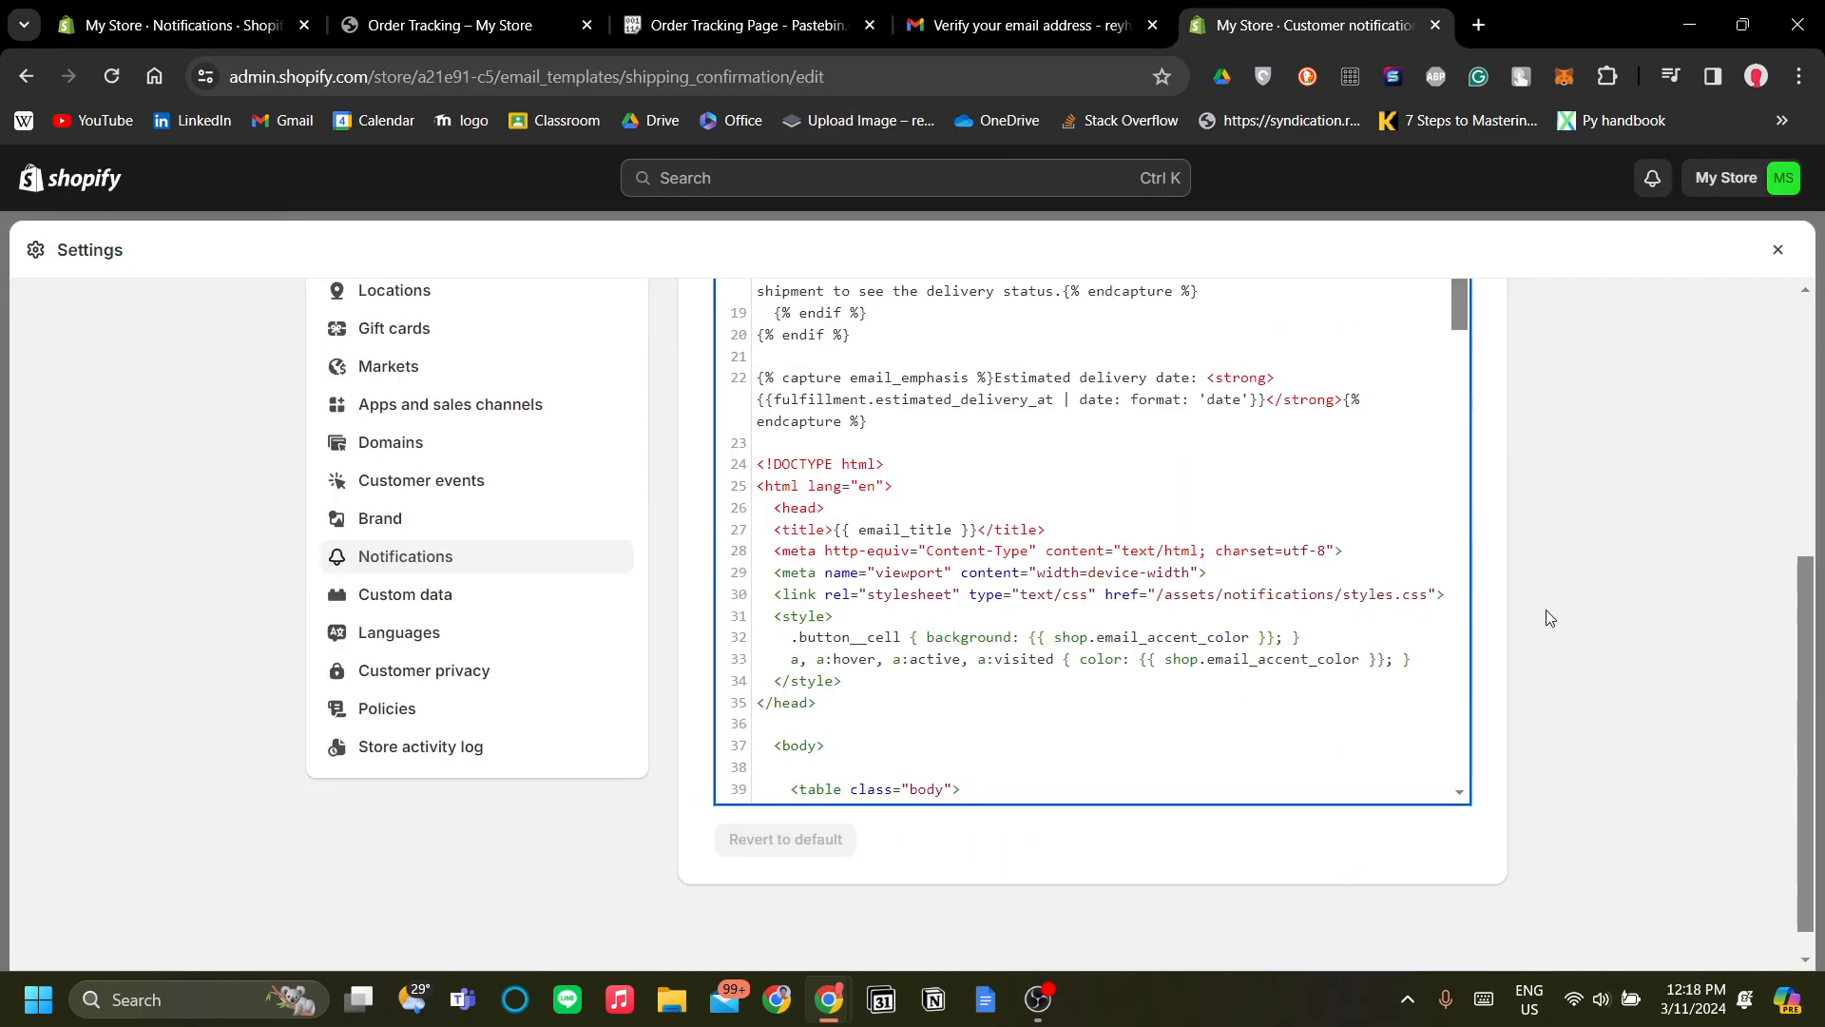
pyautogui.scroll(4, 1140, 583)
pyautogui.scroll(3, 1132, 600)
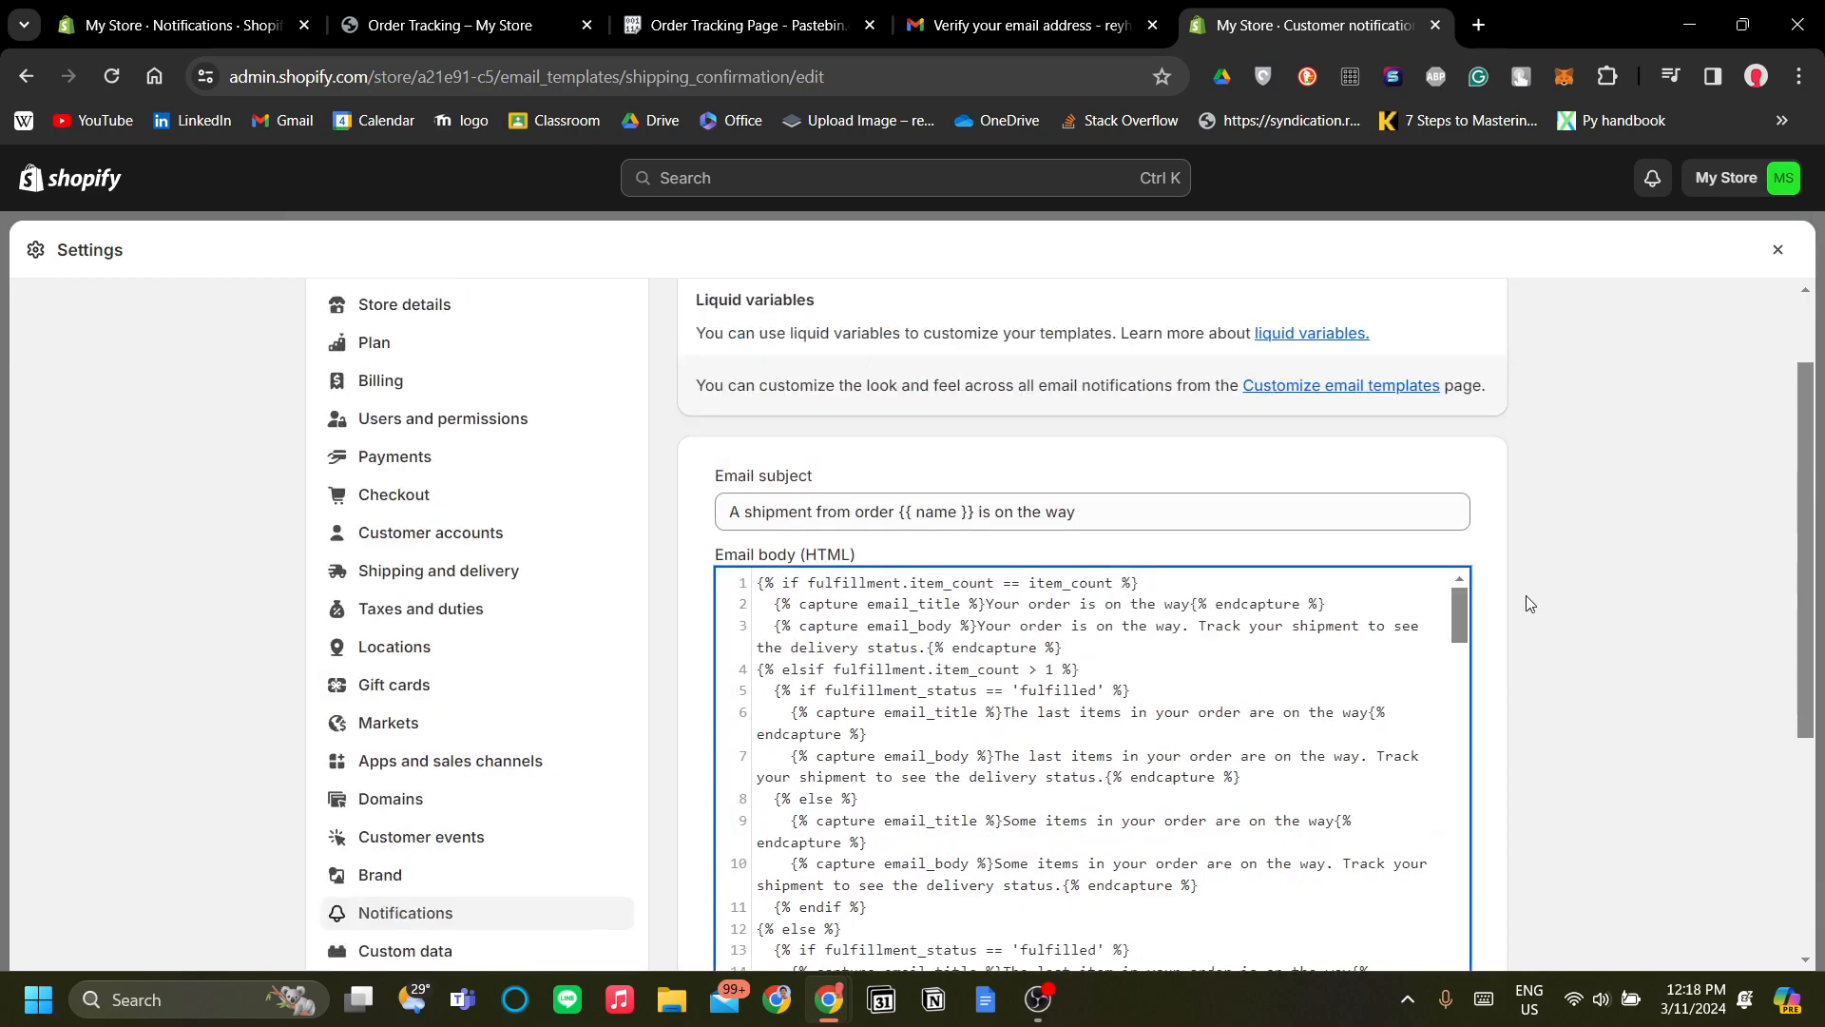
pyautogui.scroll(-2, 1527, 602)
pyautogui.moveTo(979, 541); pyautogui.dragTo(1015, 563)
pyautogui.scroll(1, 1315, 631)
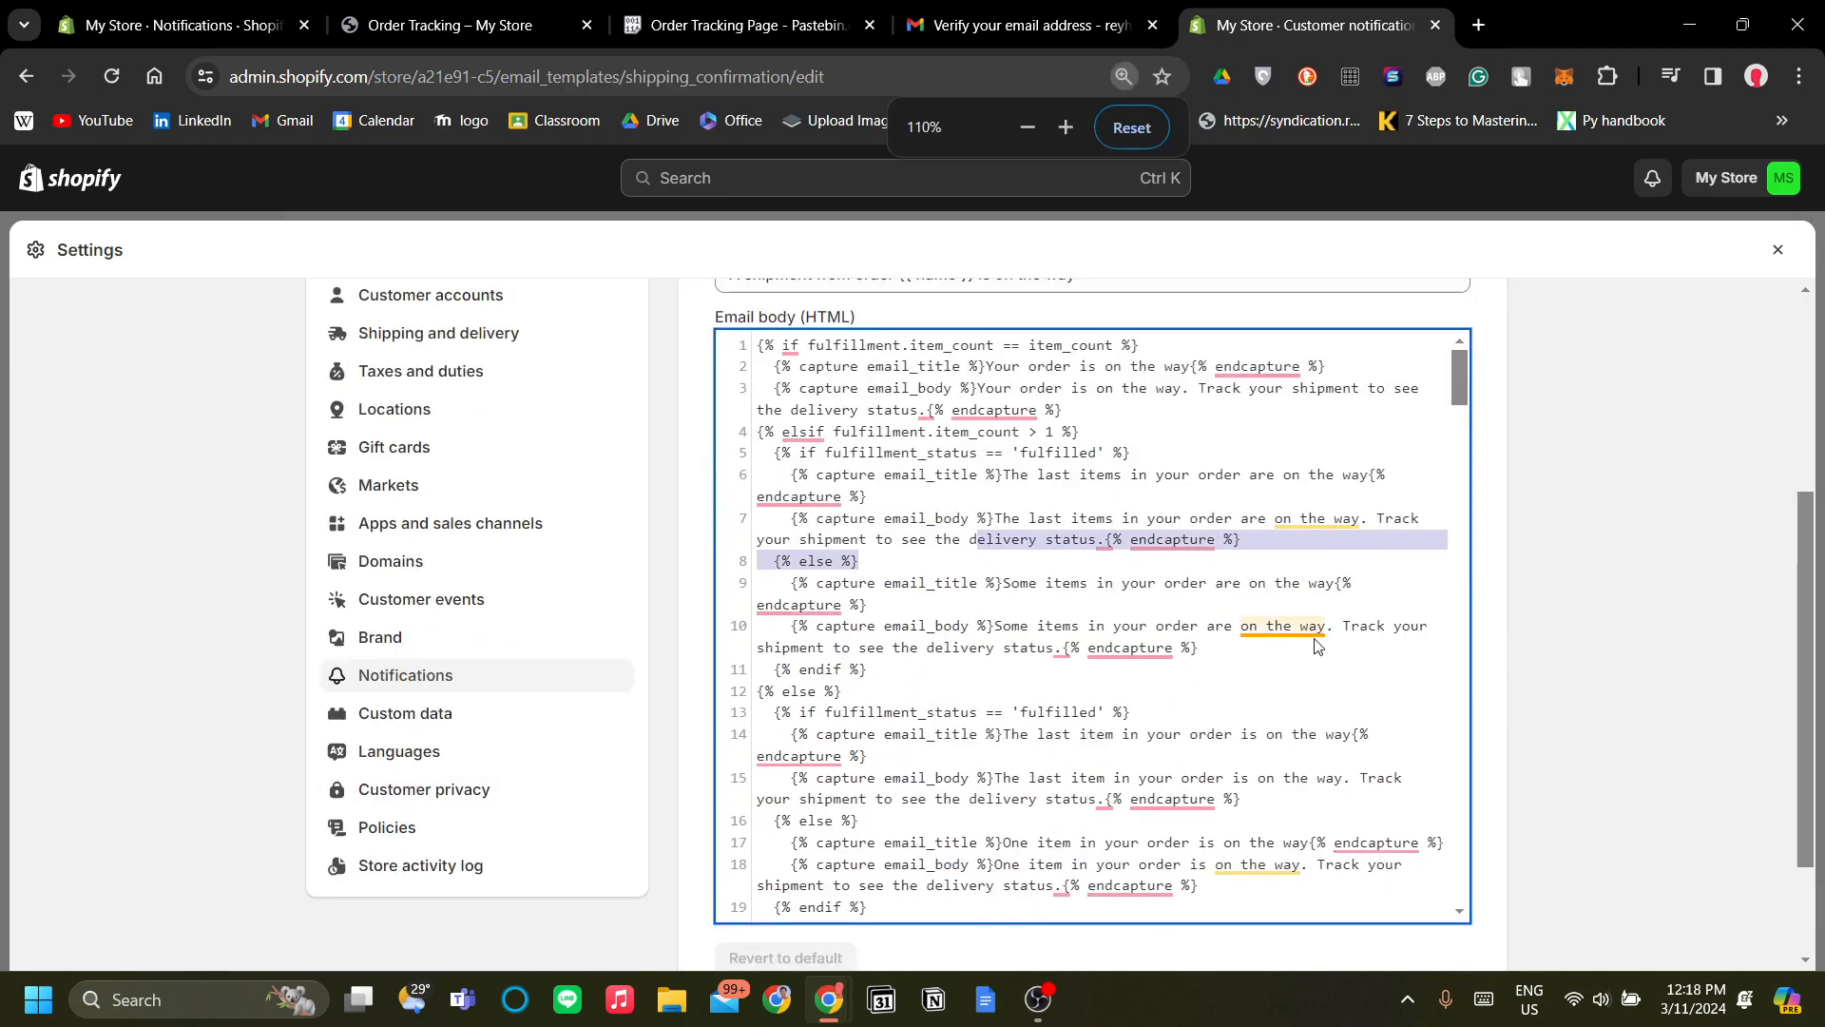
pyautogui.scroll(-1, 1306, 675)
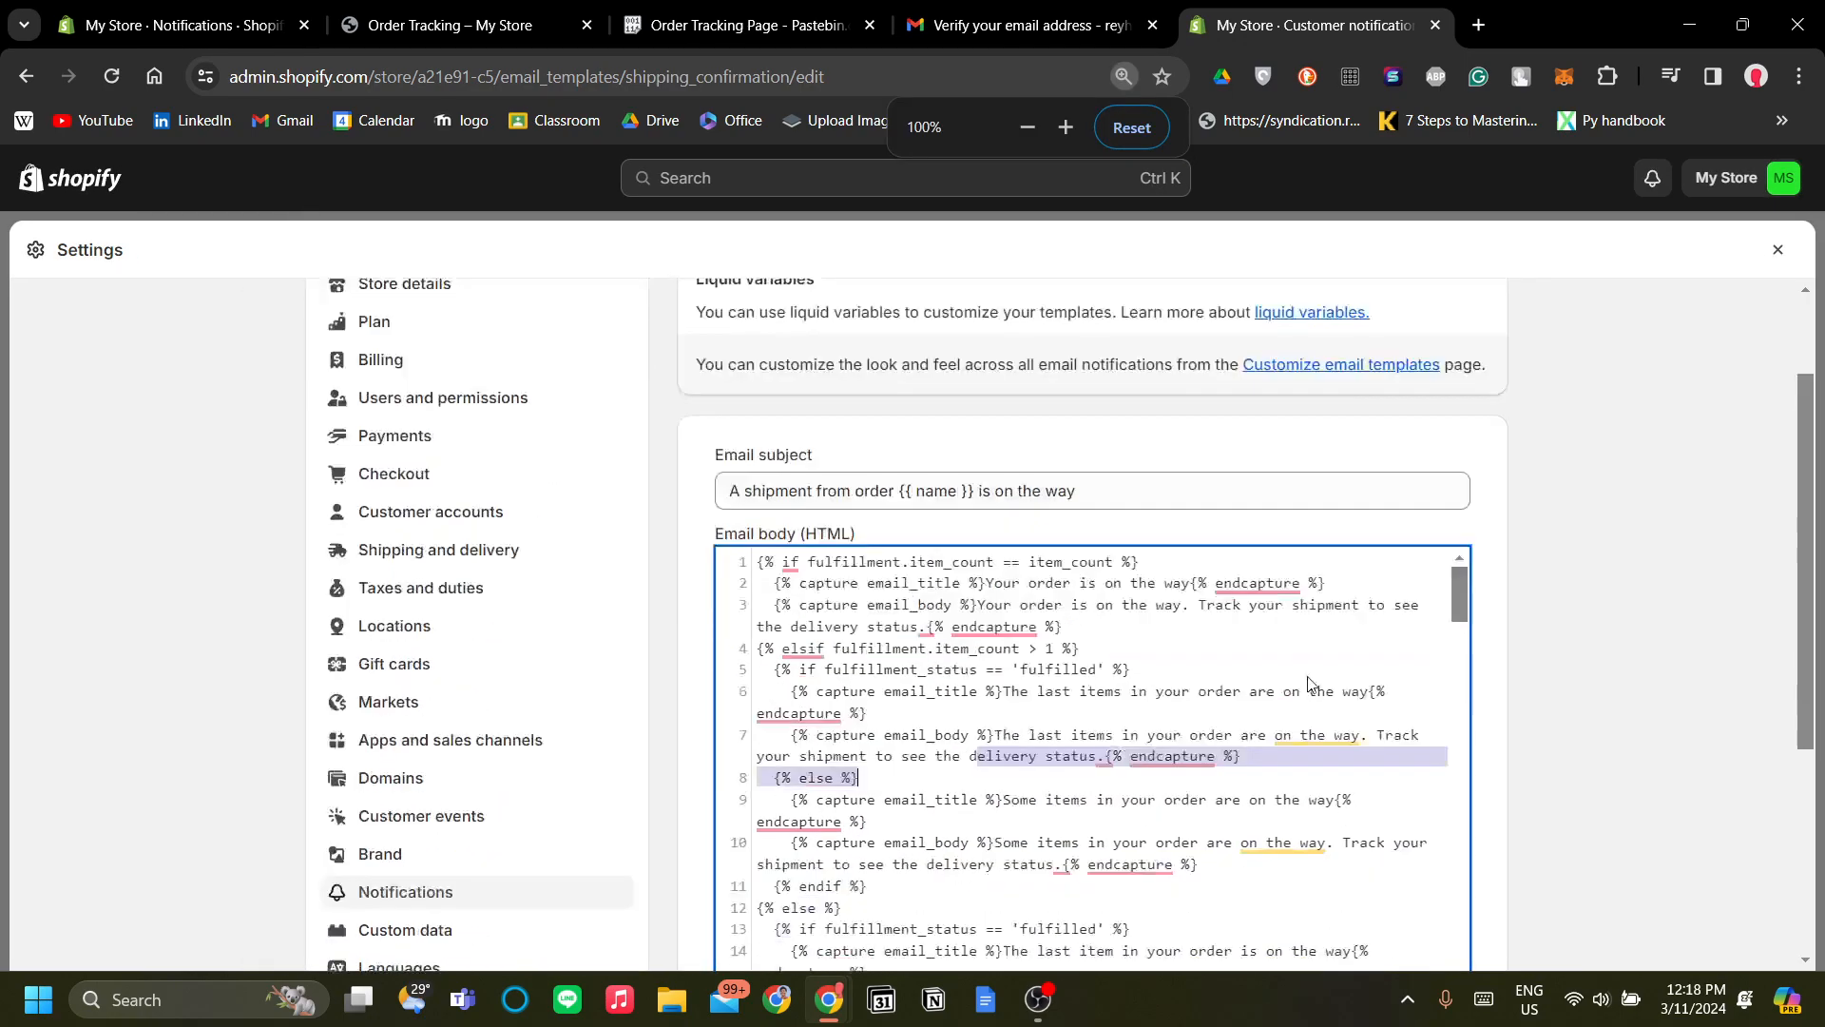
pyautogui.scroll(-1, 1306, 676)
pyautogui.hotkey('ctrl', 'a')
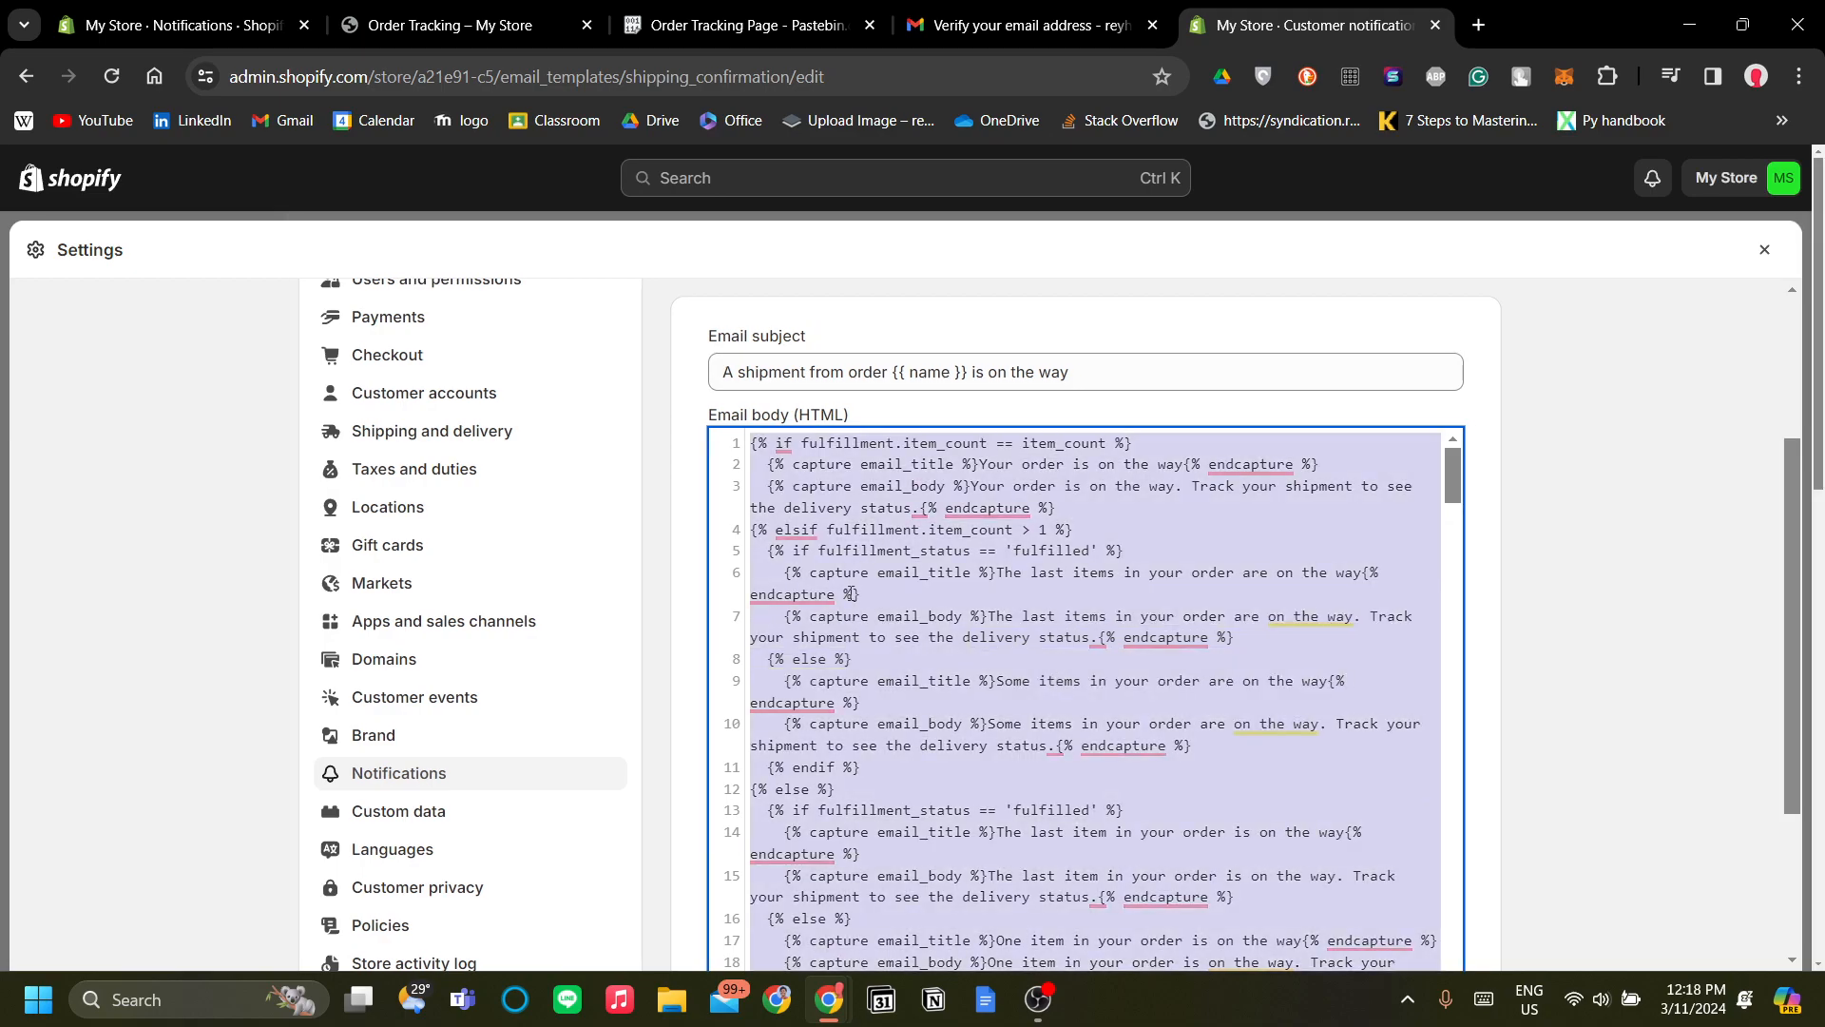
pyautogui.press('BackSpace')
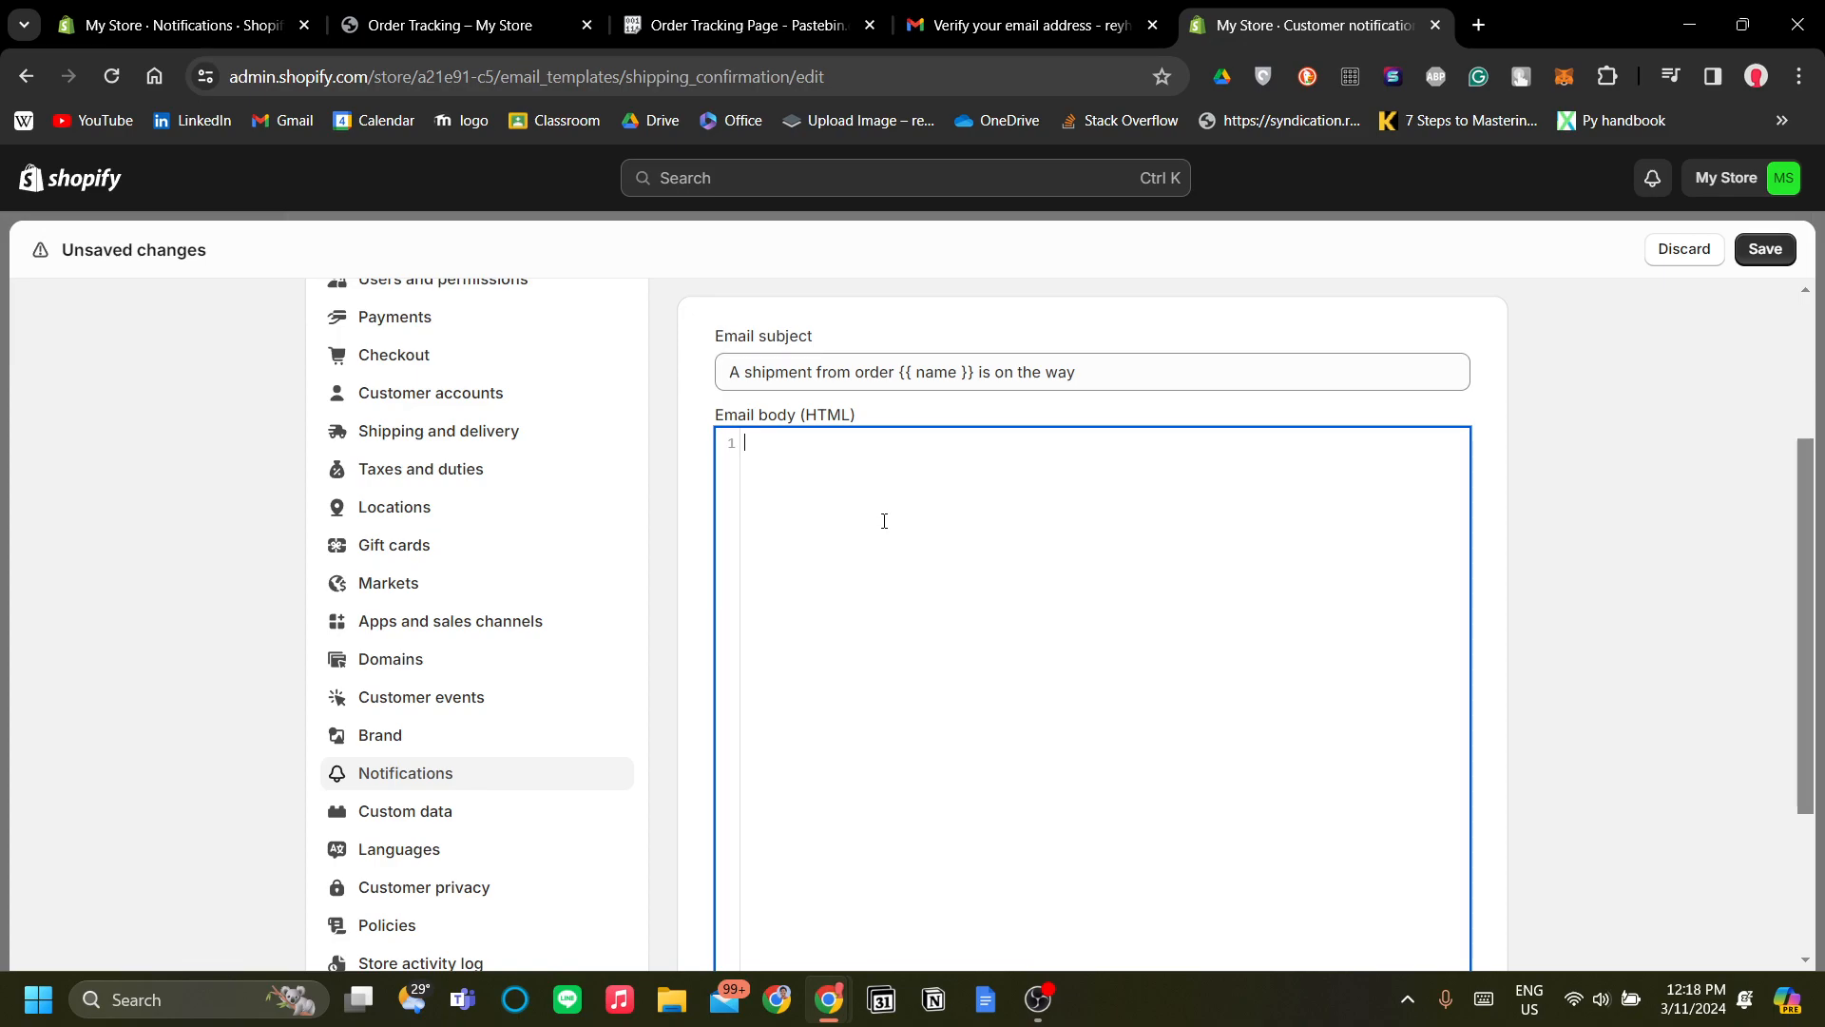
pyautogui.hotkey('ctrl', 'v')
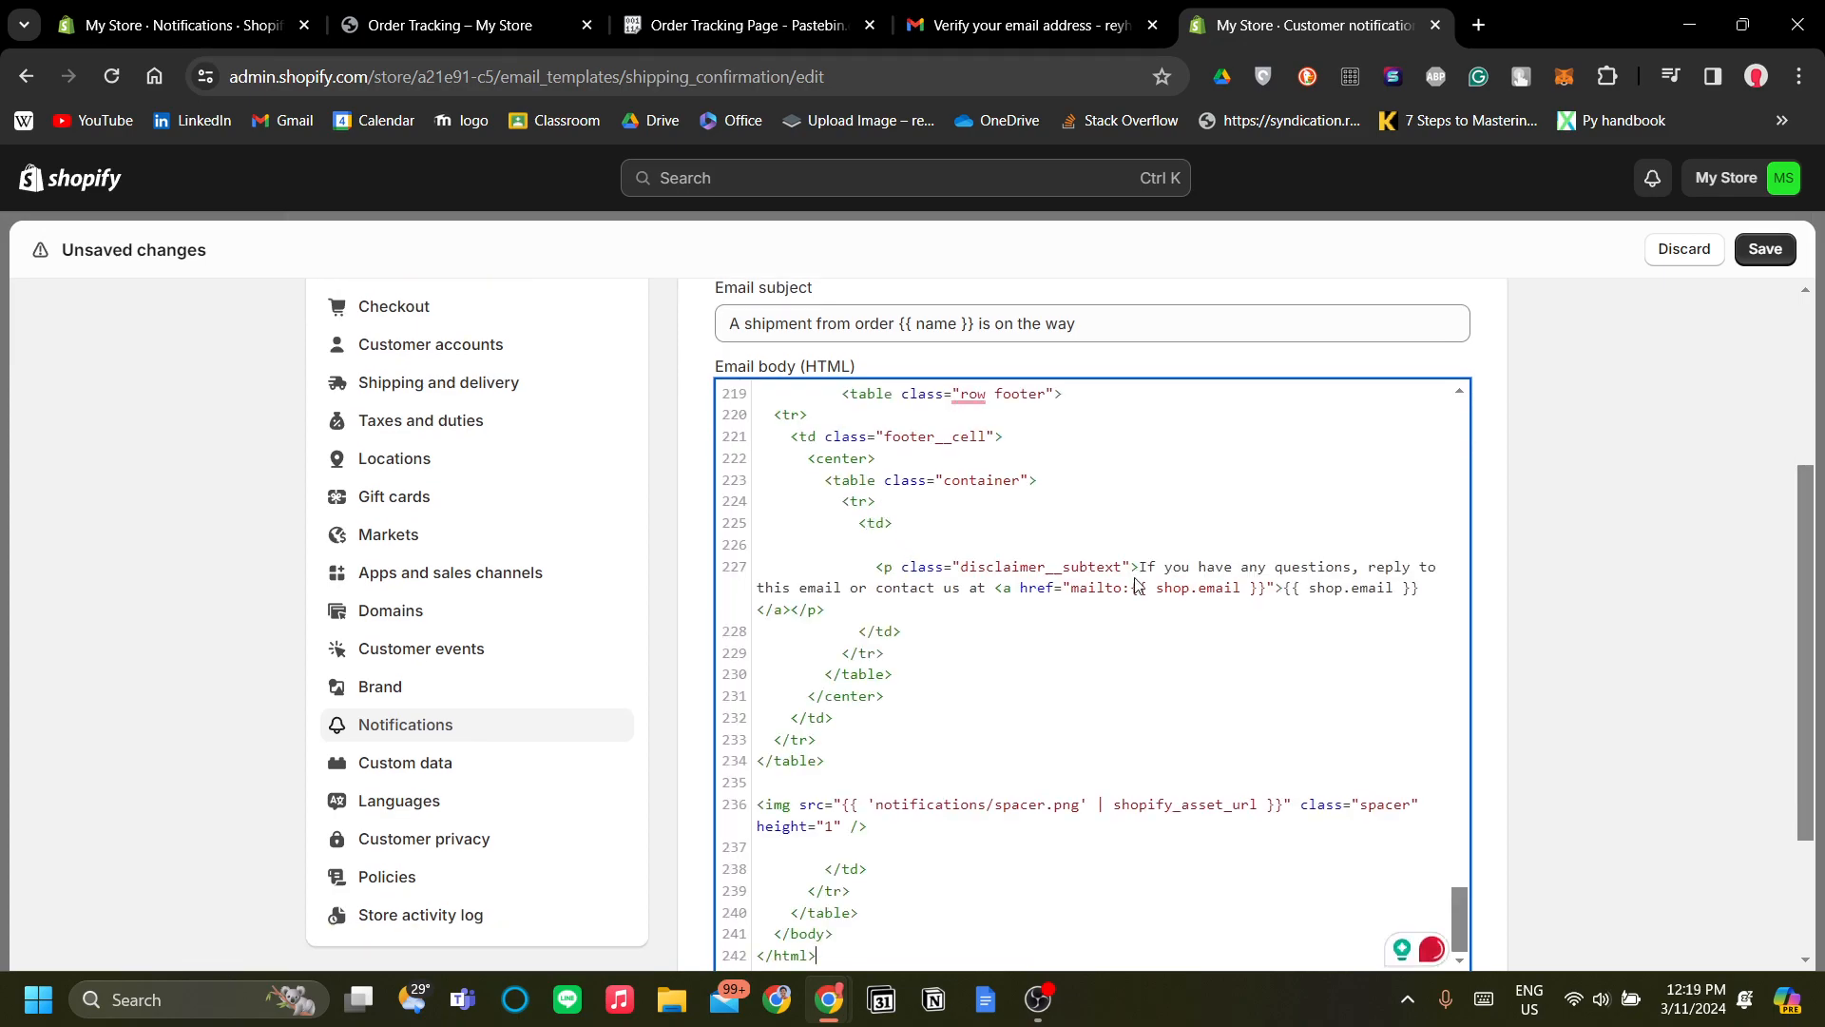
# Look over the pasted email code, return to the Pastebin page and reread the note about changing the page URL.
pyautogui.scroll(10, 884, 511)
pyautogui.scroll(3, 1528, 607)
pyautogui.scroll(-5, 1528, 607)
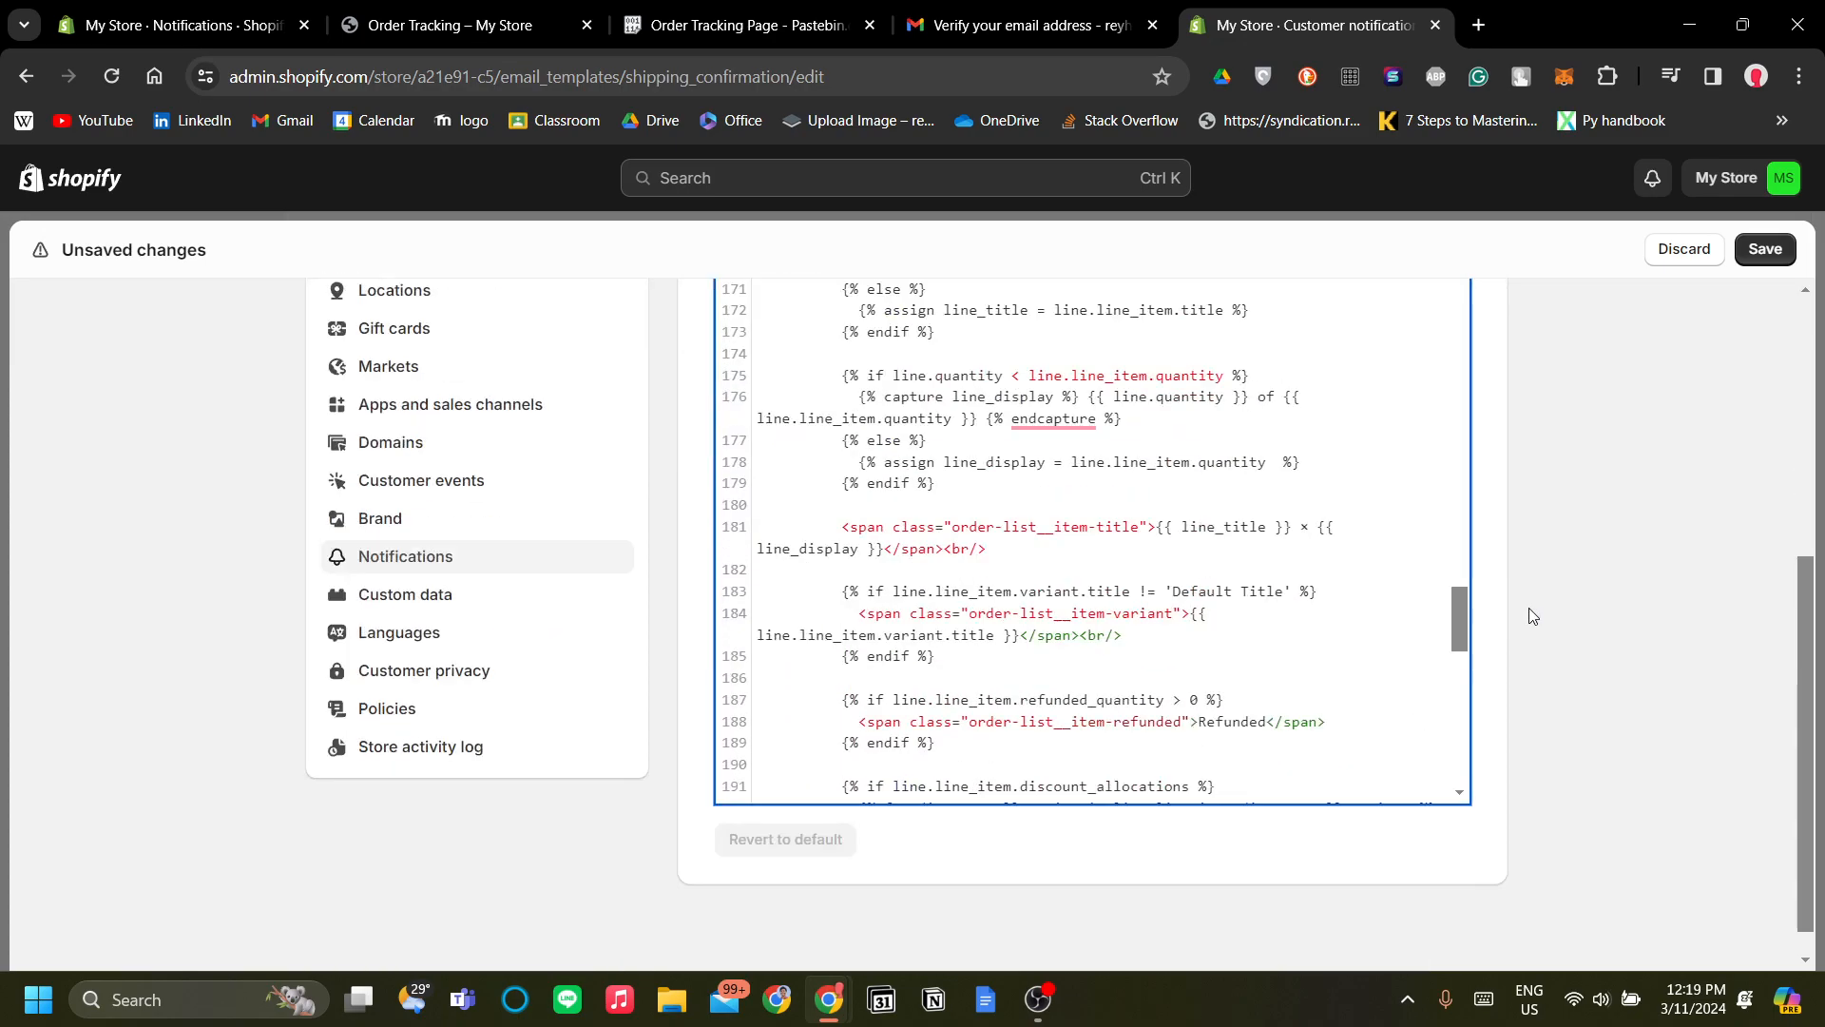
pyautogui.scroll(6, 1464, 608)
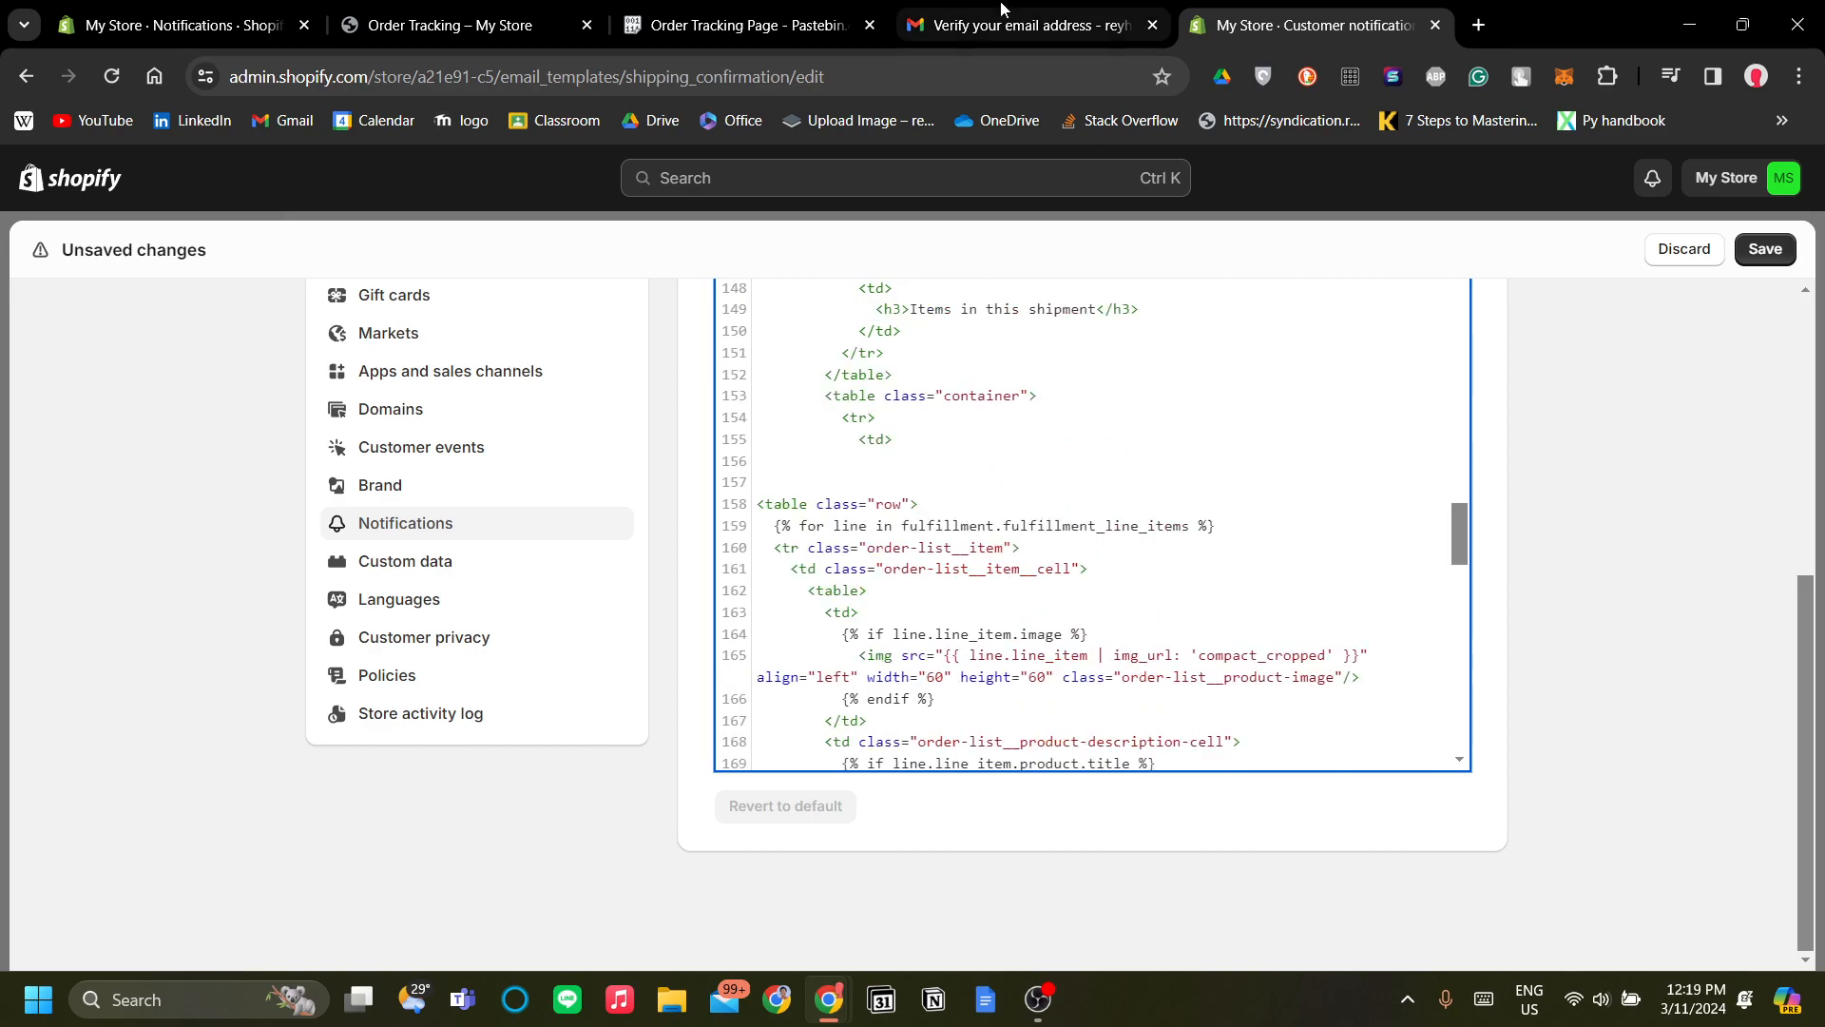
pyautogui.click(646, 9)
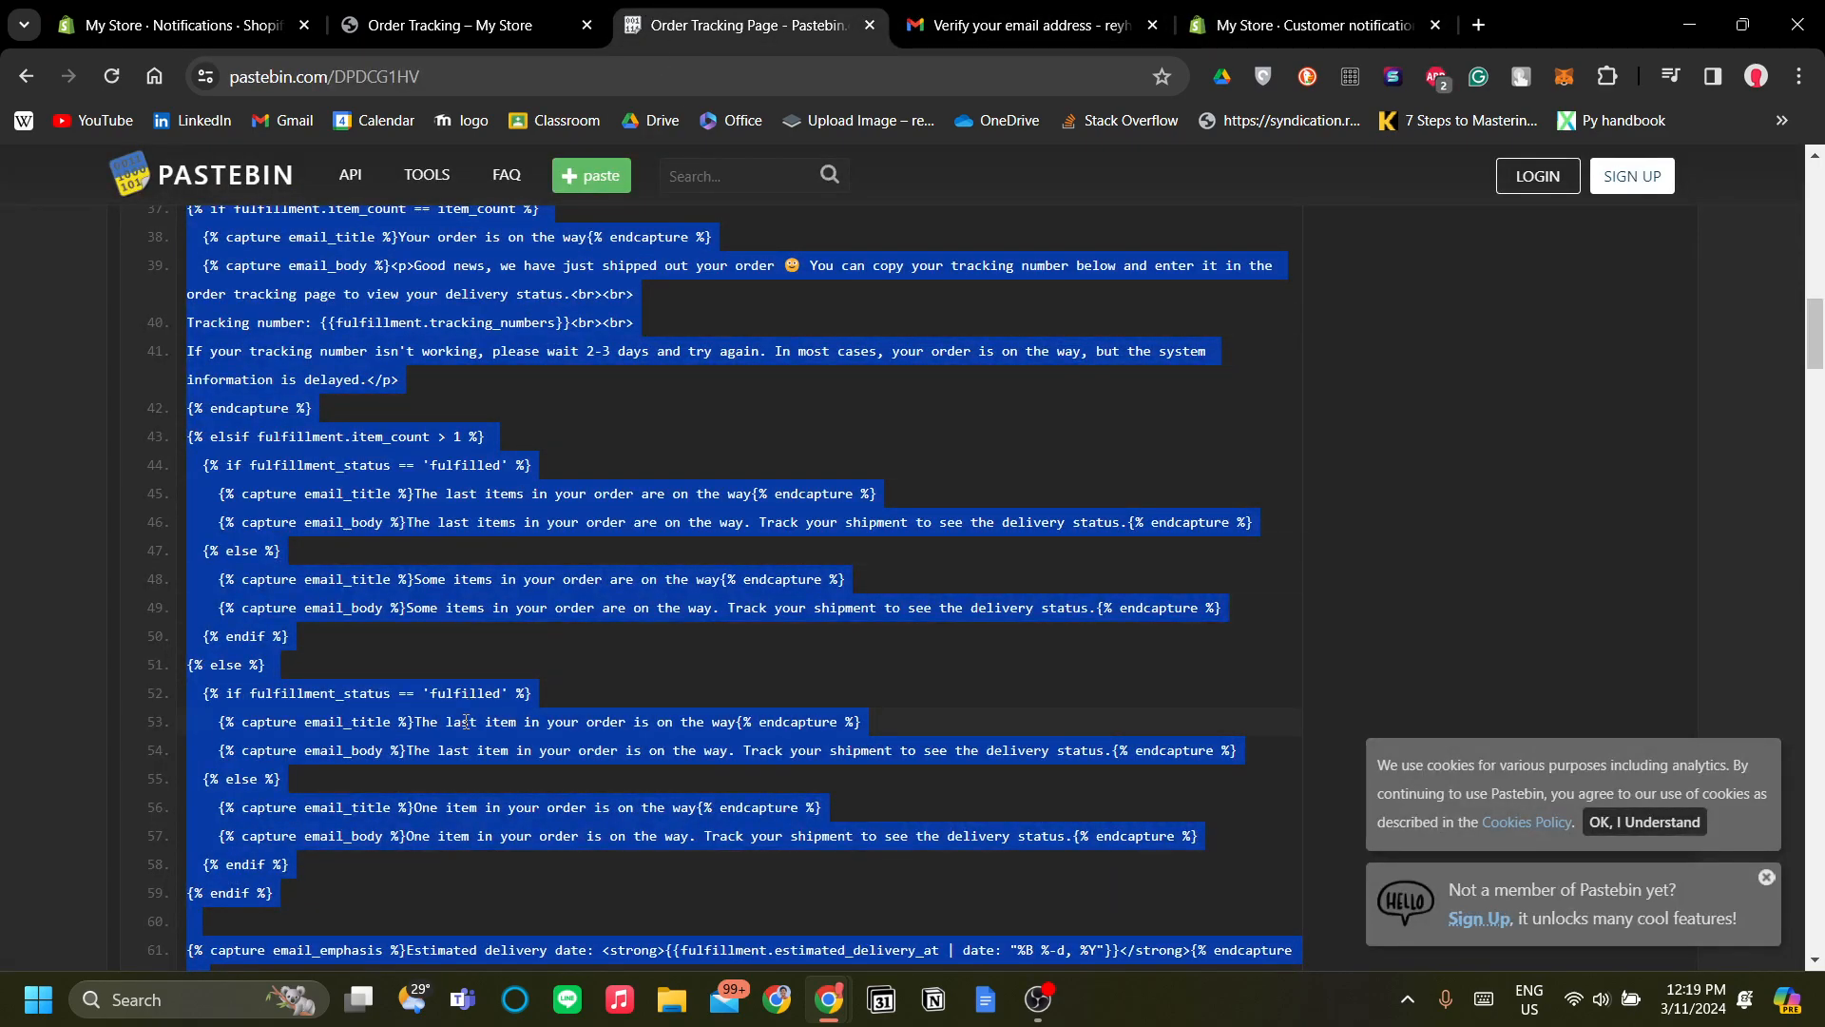
pyautogui.scroll(6, 471, 718)
pyautogui.scroll(-1, 494, 717)
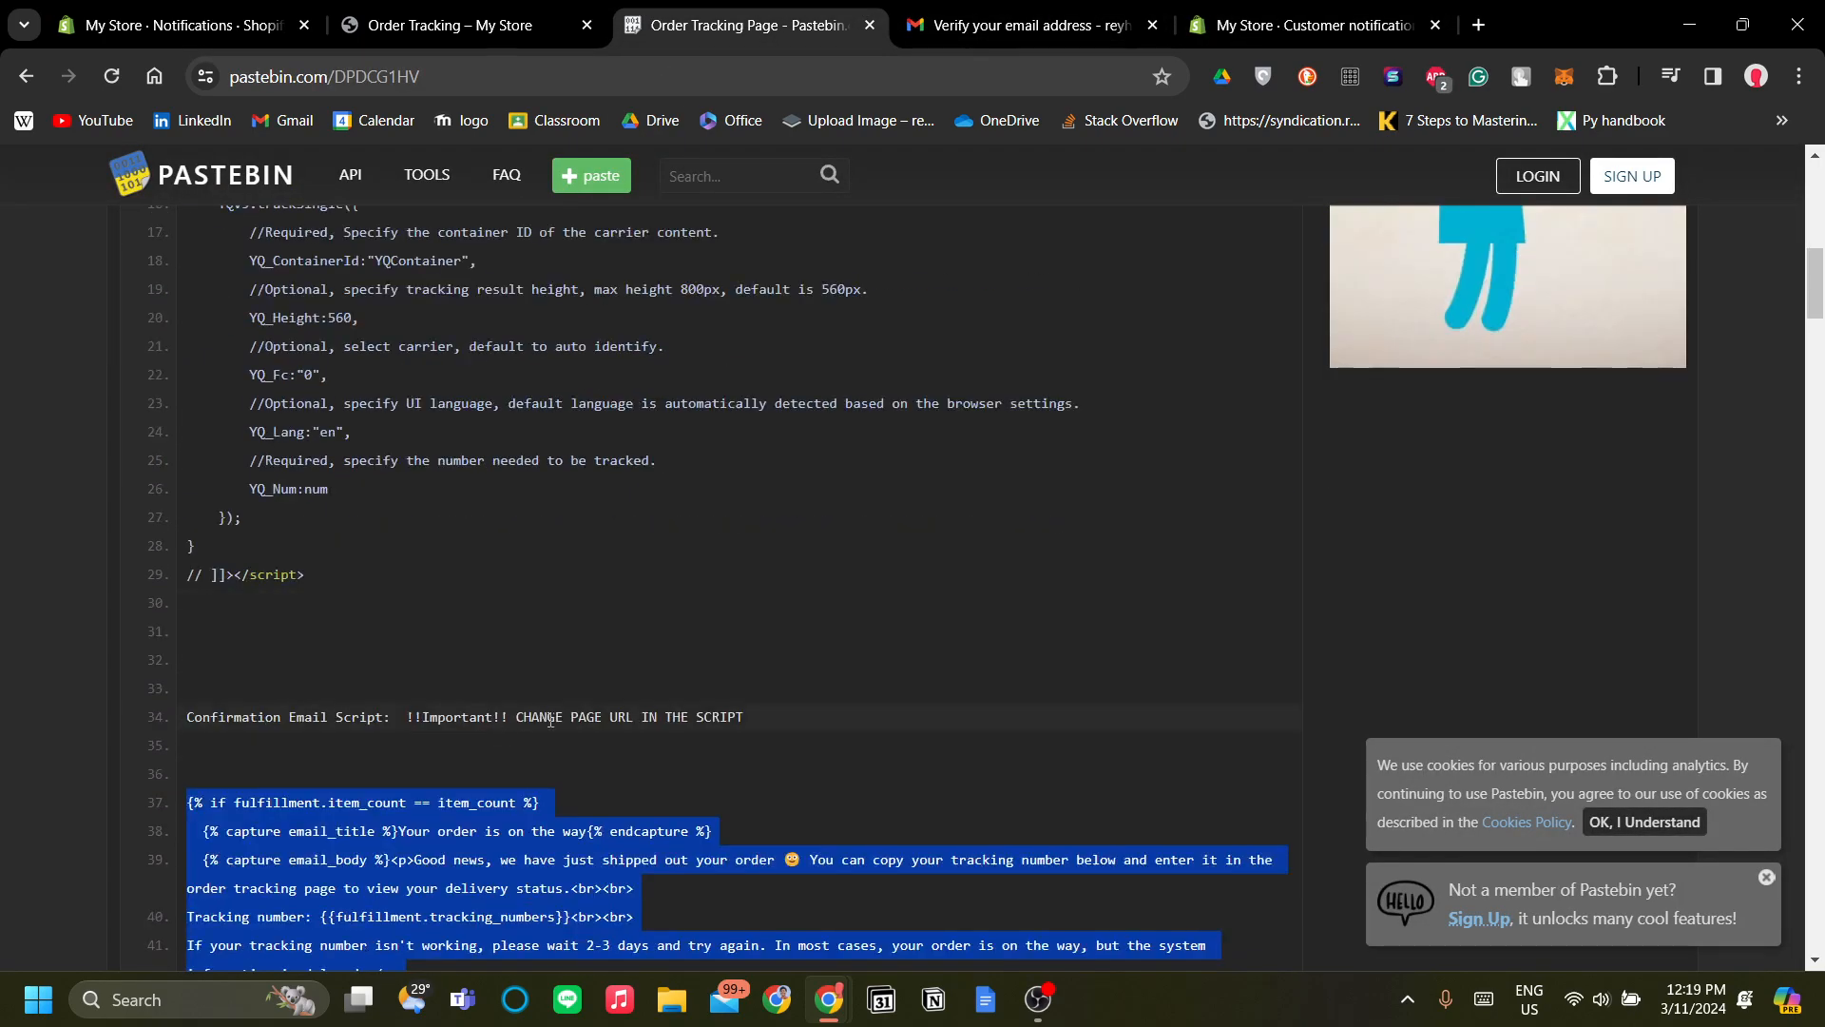
pyautogui.moveTo(549, 720); pyautogui.dragTo(804, 713)
pyautogui.click(845, 752)
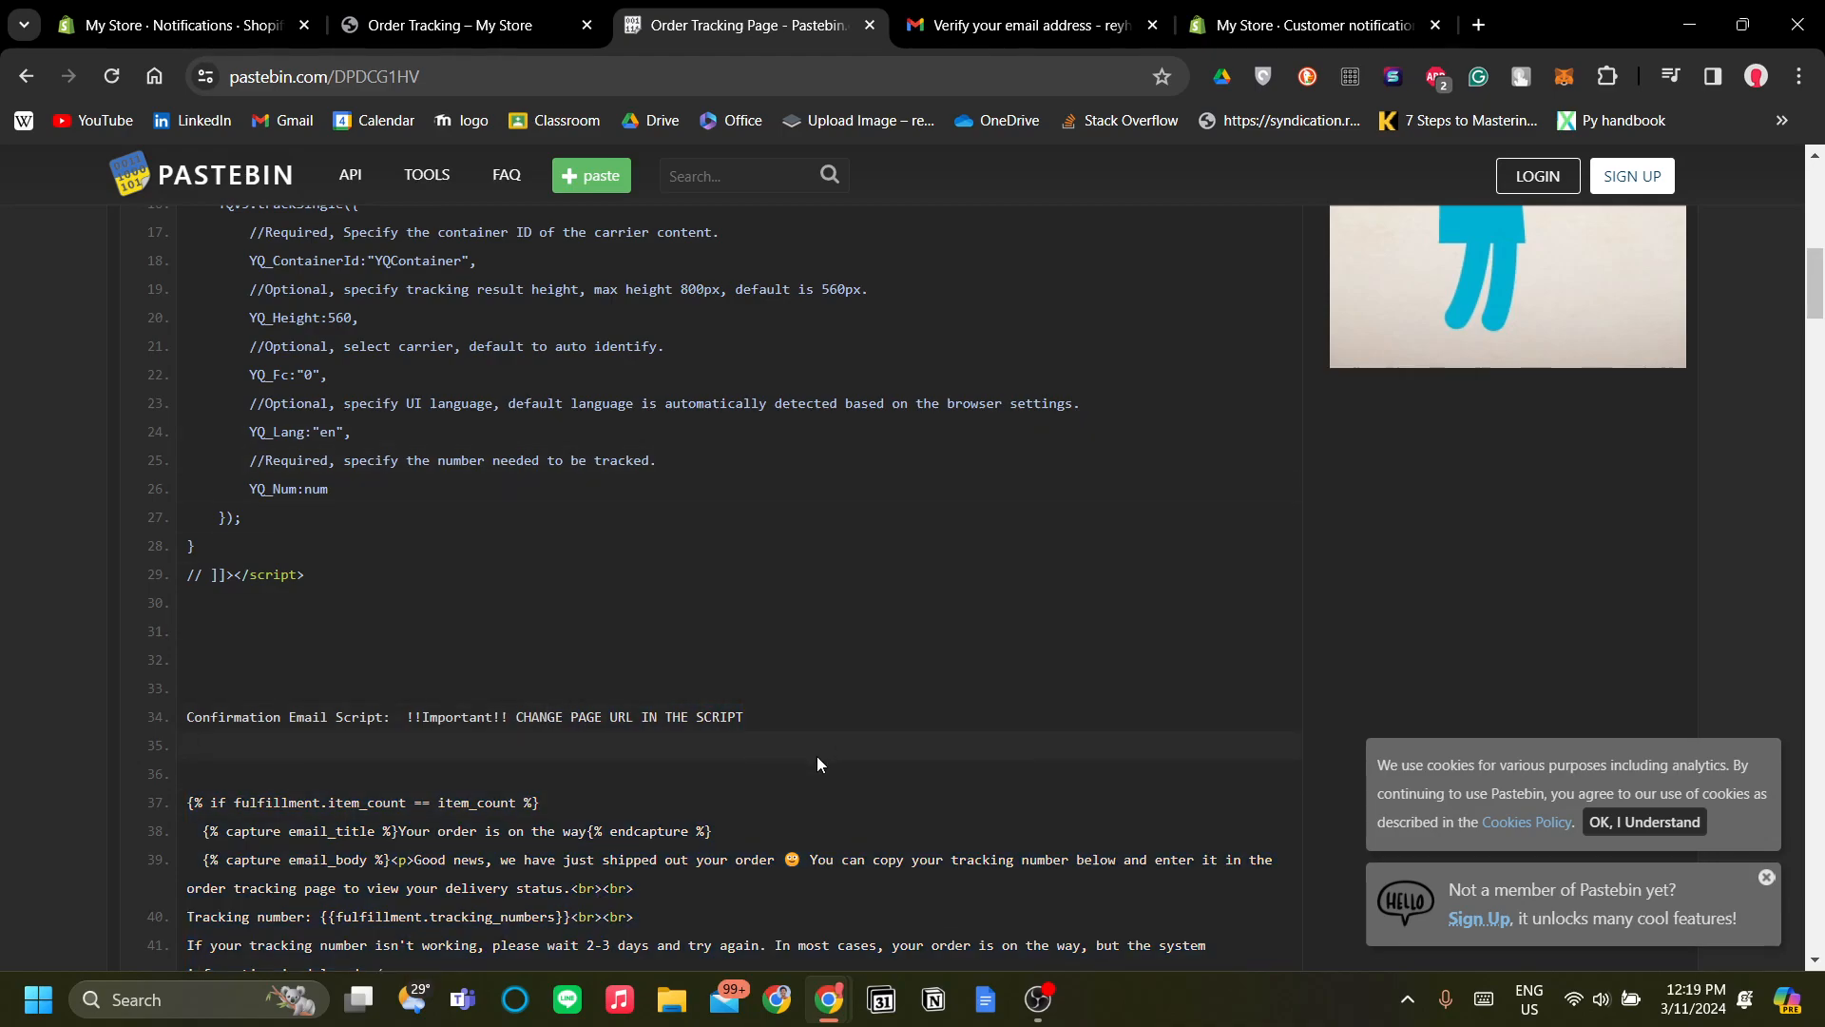
pyautogui.scroll(-20, 817, 755)
pyautogui.scroll(-10, 890, 727)
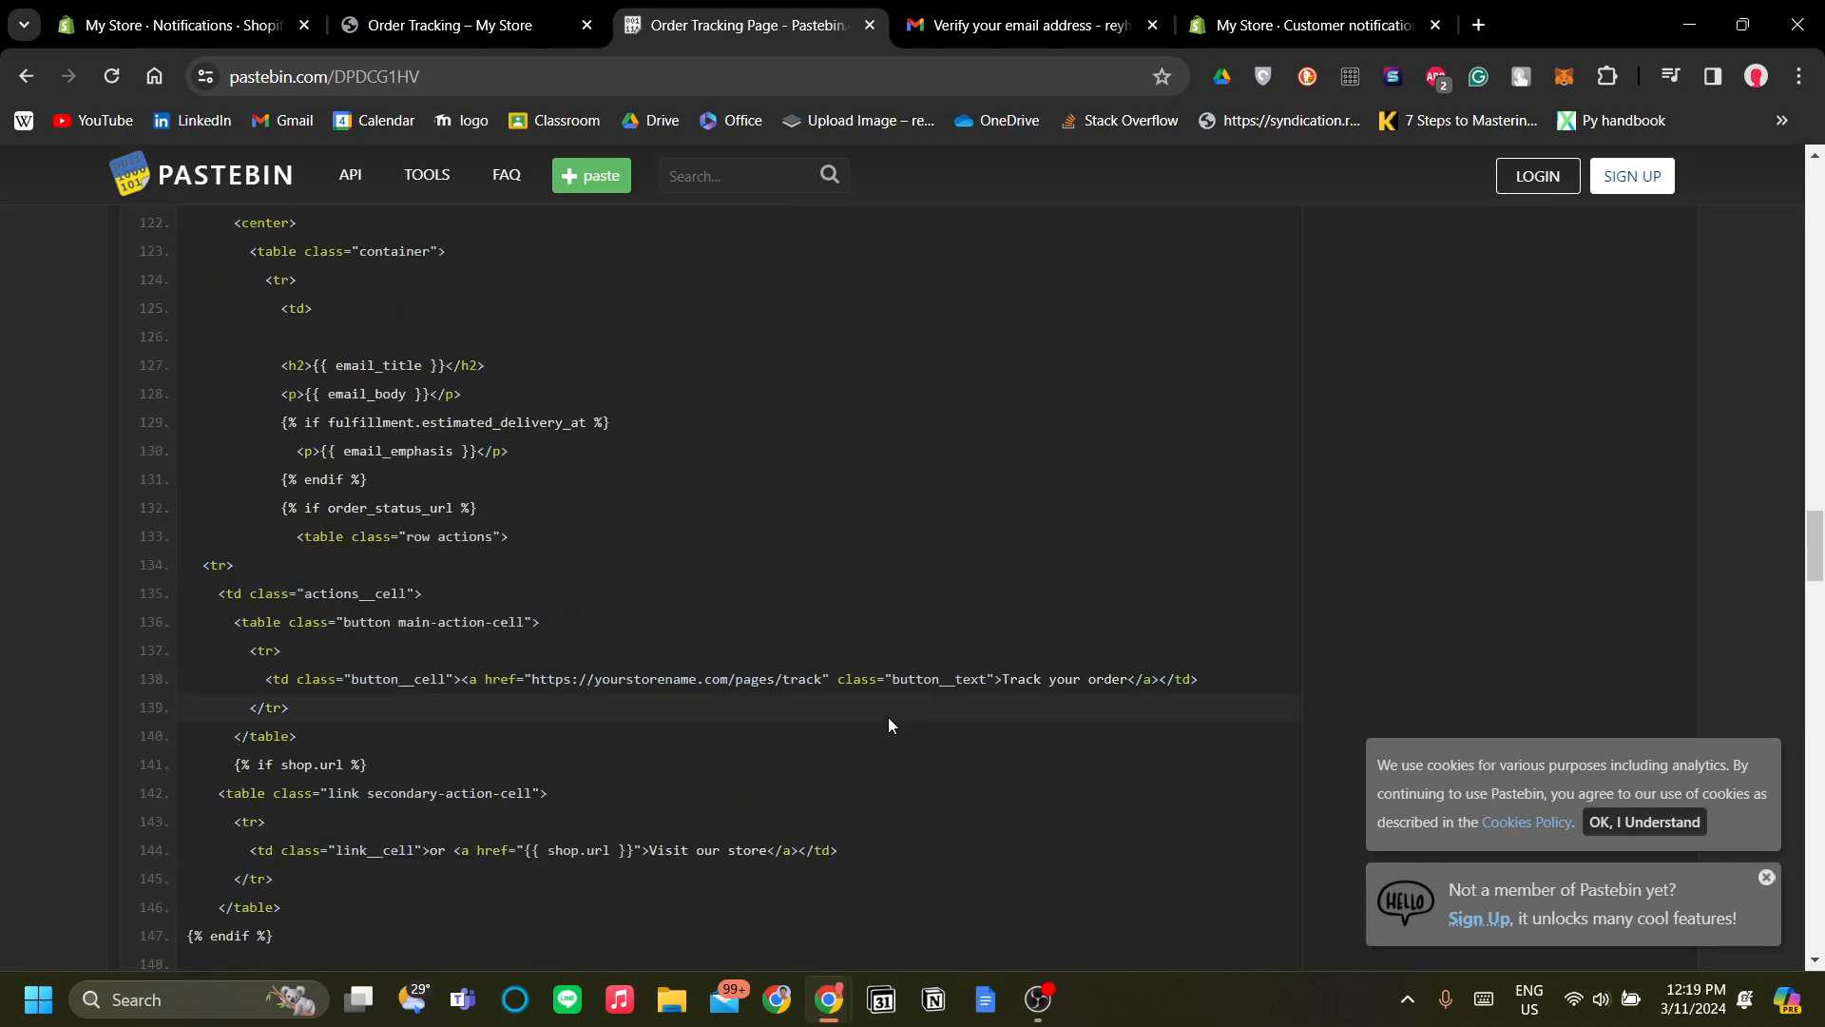
pyautogui.moveTo(186, 679); pyautogui.dragTo(685, 707)
pyautogui.click(684, 707)
pyautogui.moveTo(540, 678); pyautogui.dragTo(818, 677)
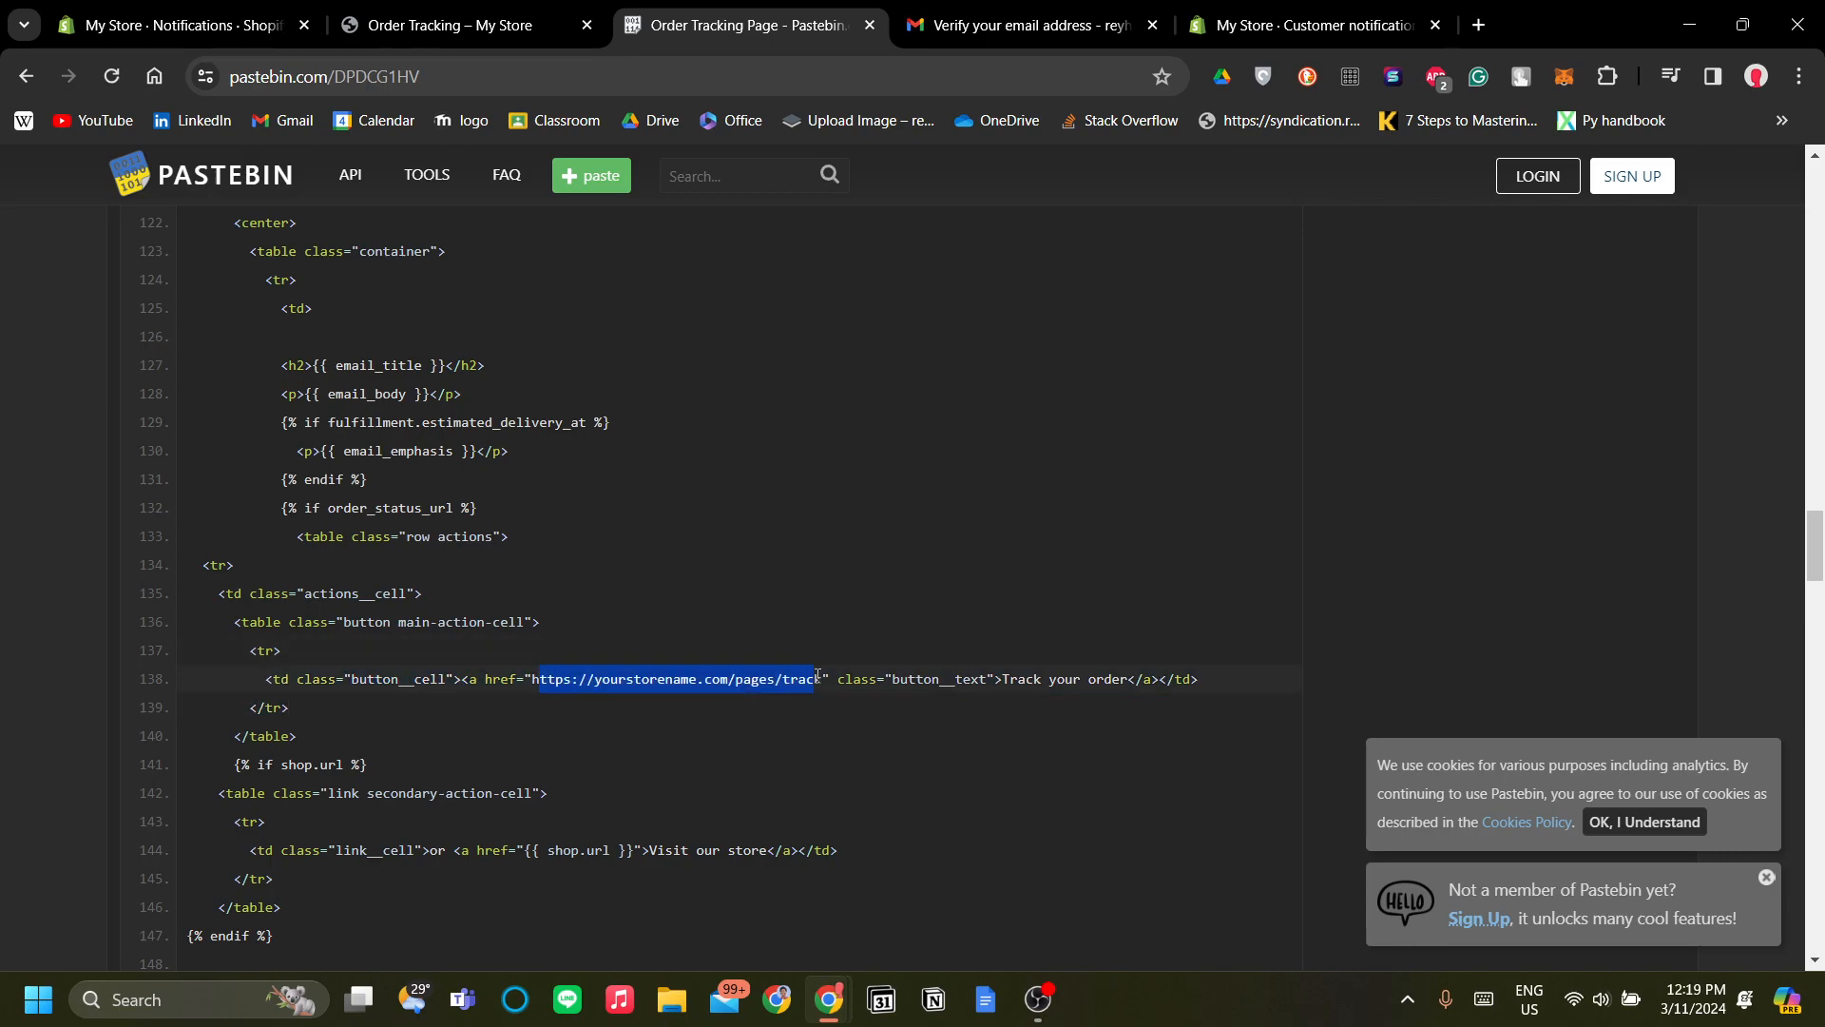
pyautogui.click(842, 743)
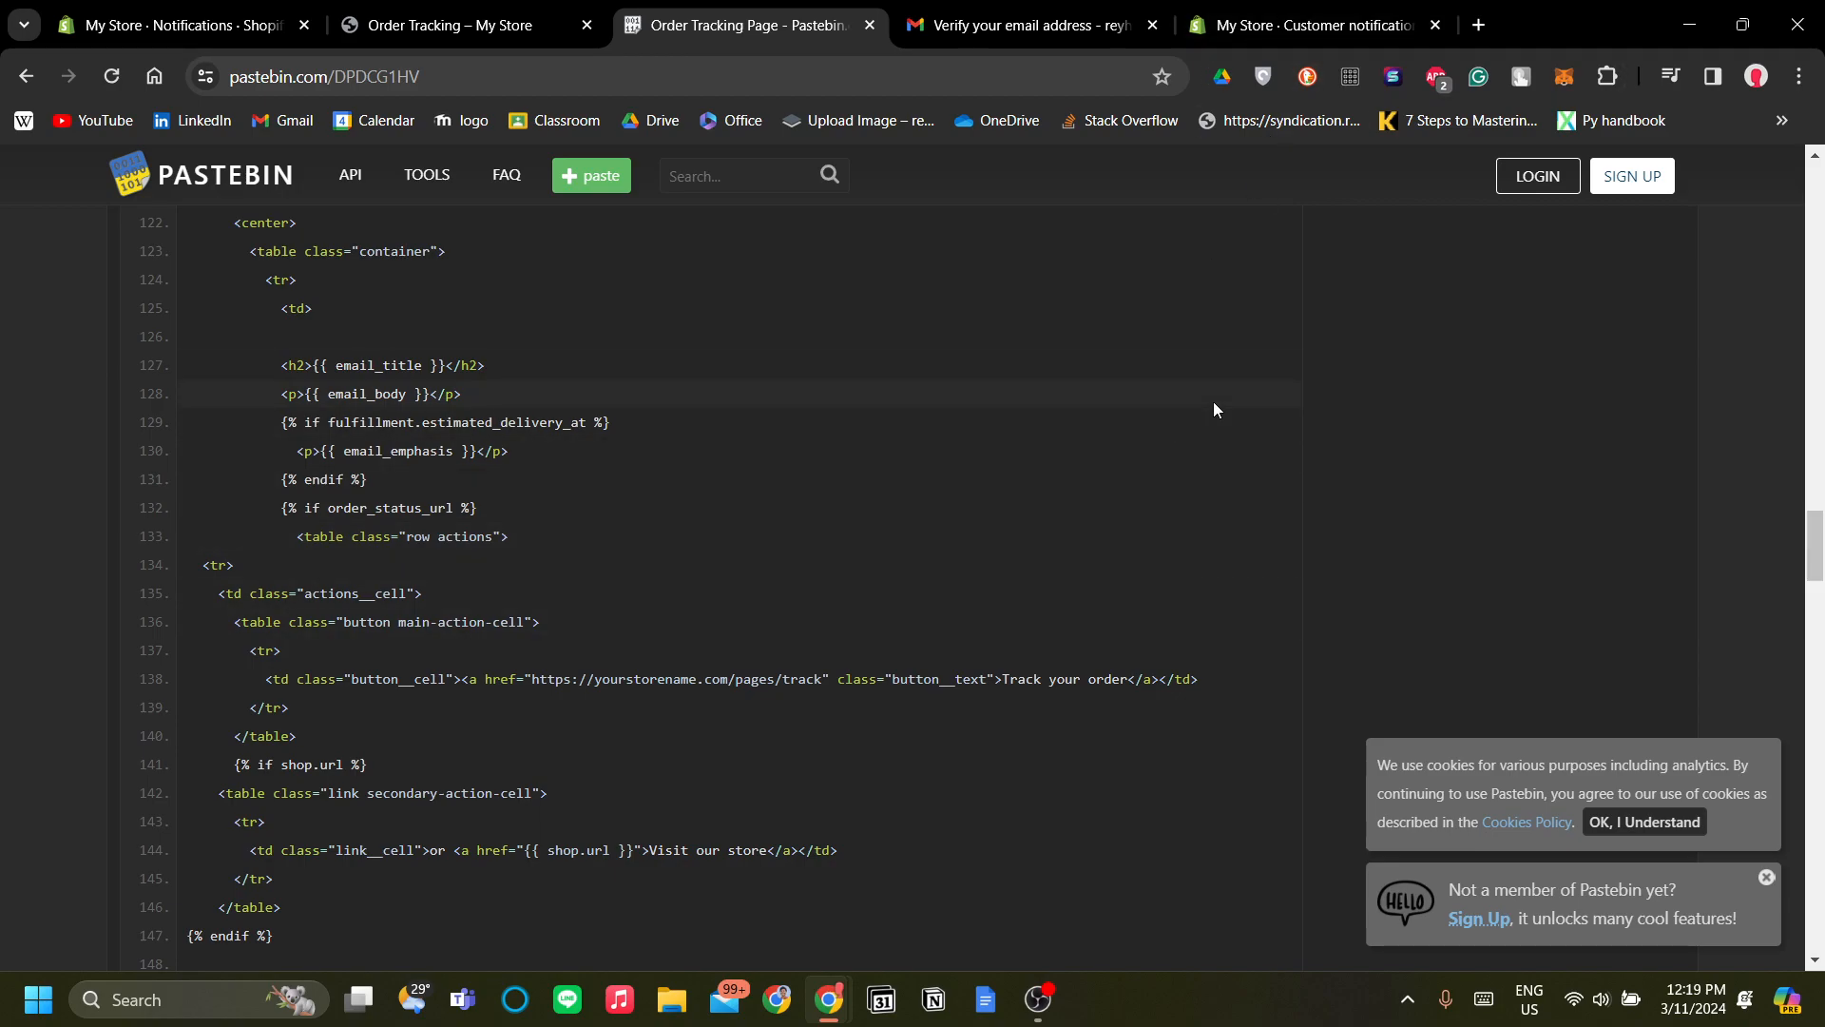
# Go back to the Shopify email template and search the pasted HTML body for the Track your order link.
pyautogui.click(1317, 25)
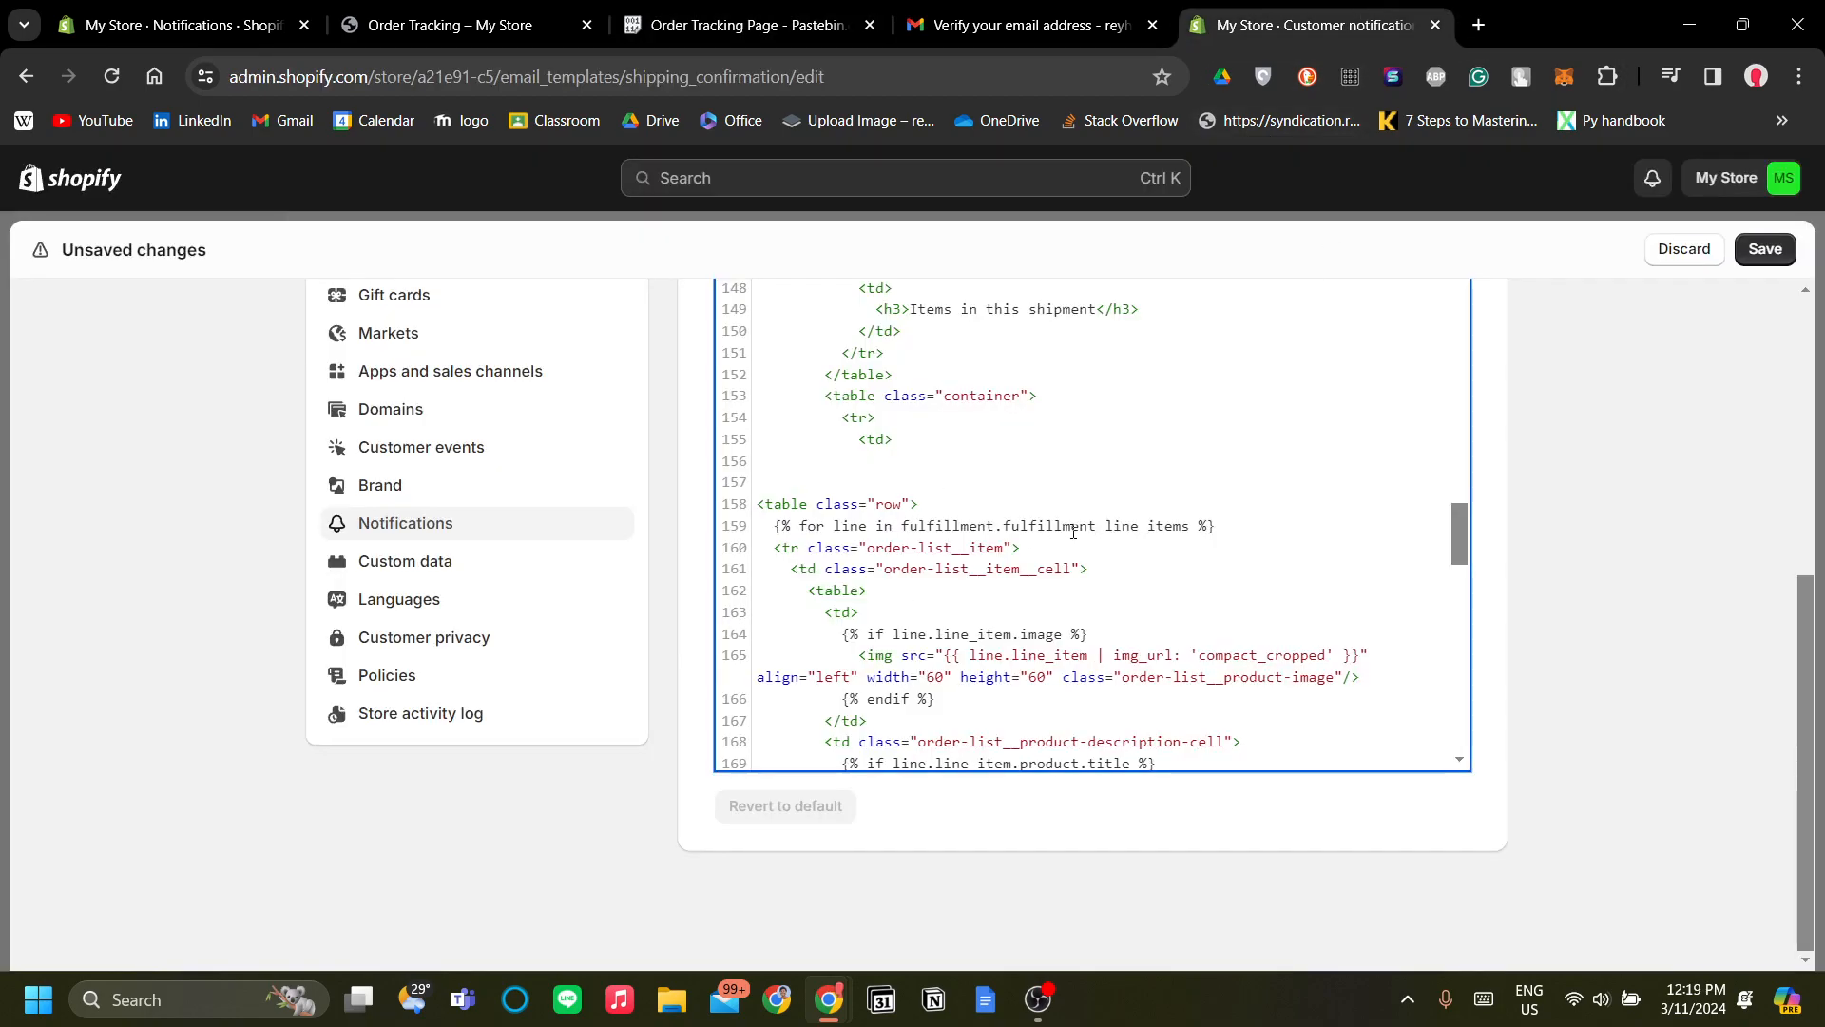
pyautogui.scroll(2, 1072, 532)
pyautogui.scroll(-4, 1093, 528)
pyautogui.scroll(2, 1255, 580)
pyautogui.scroll(10, 1413, 689)
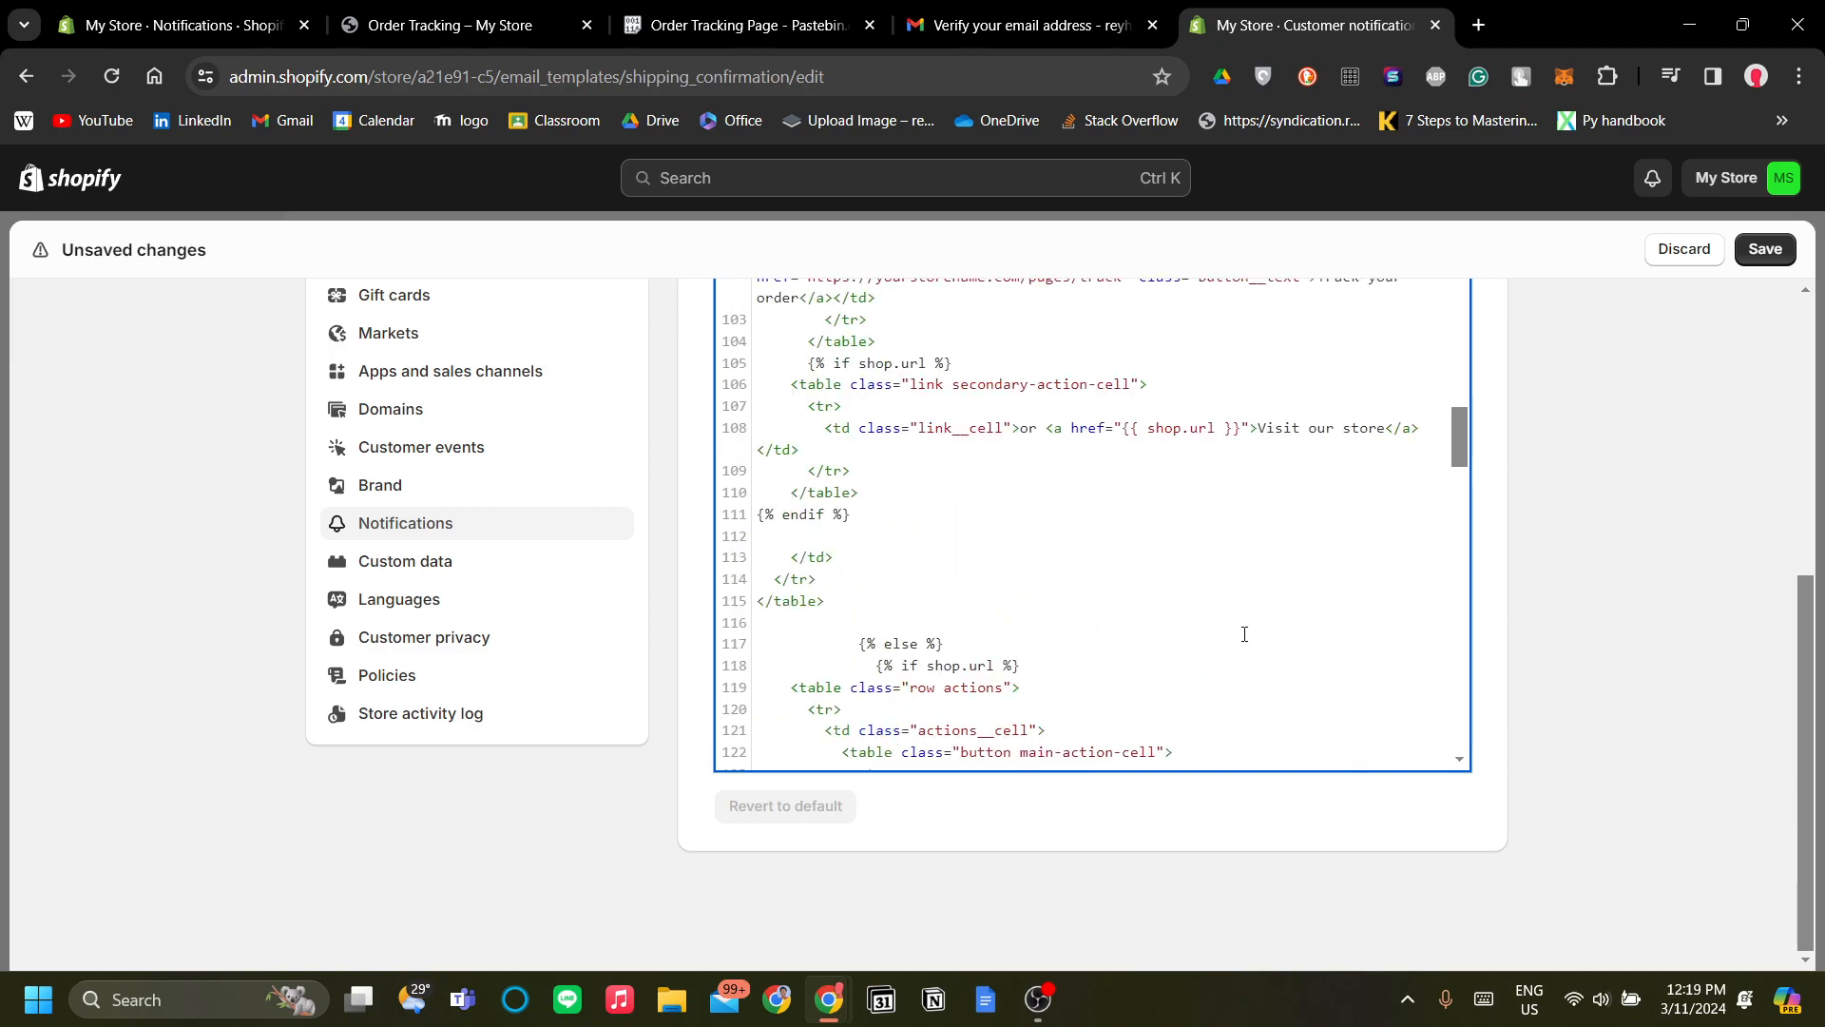
pyautogui.scroll(-3, 1235, 632)
pyautogui.scroll(2, 1188, 627)
pyautogui.scroll(-1, 1146, 622)
pyautogui.scroll(-3, 1148, 636)
pyautogui.scroll(-3, 1067, 739)
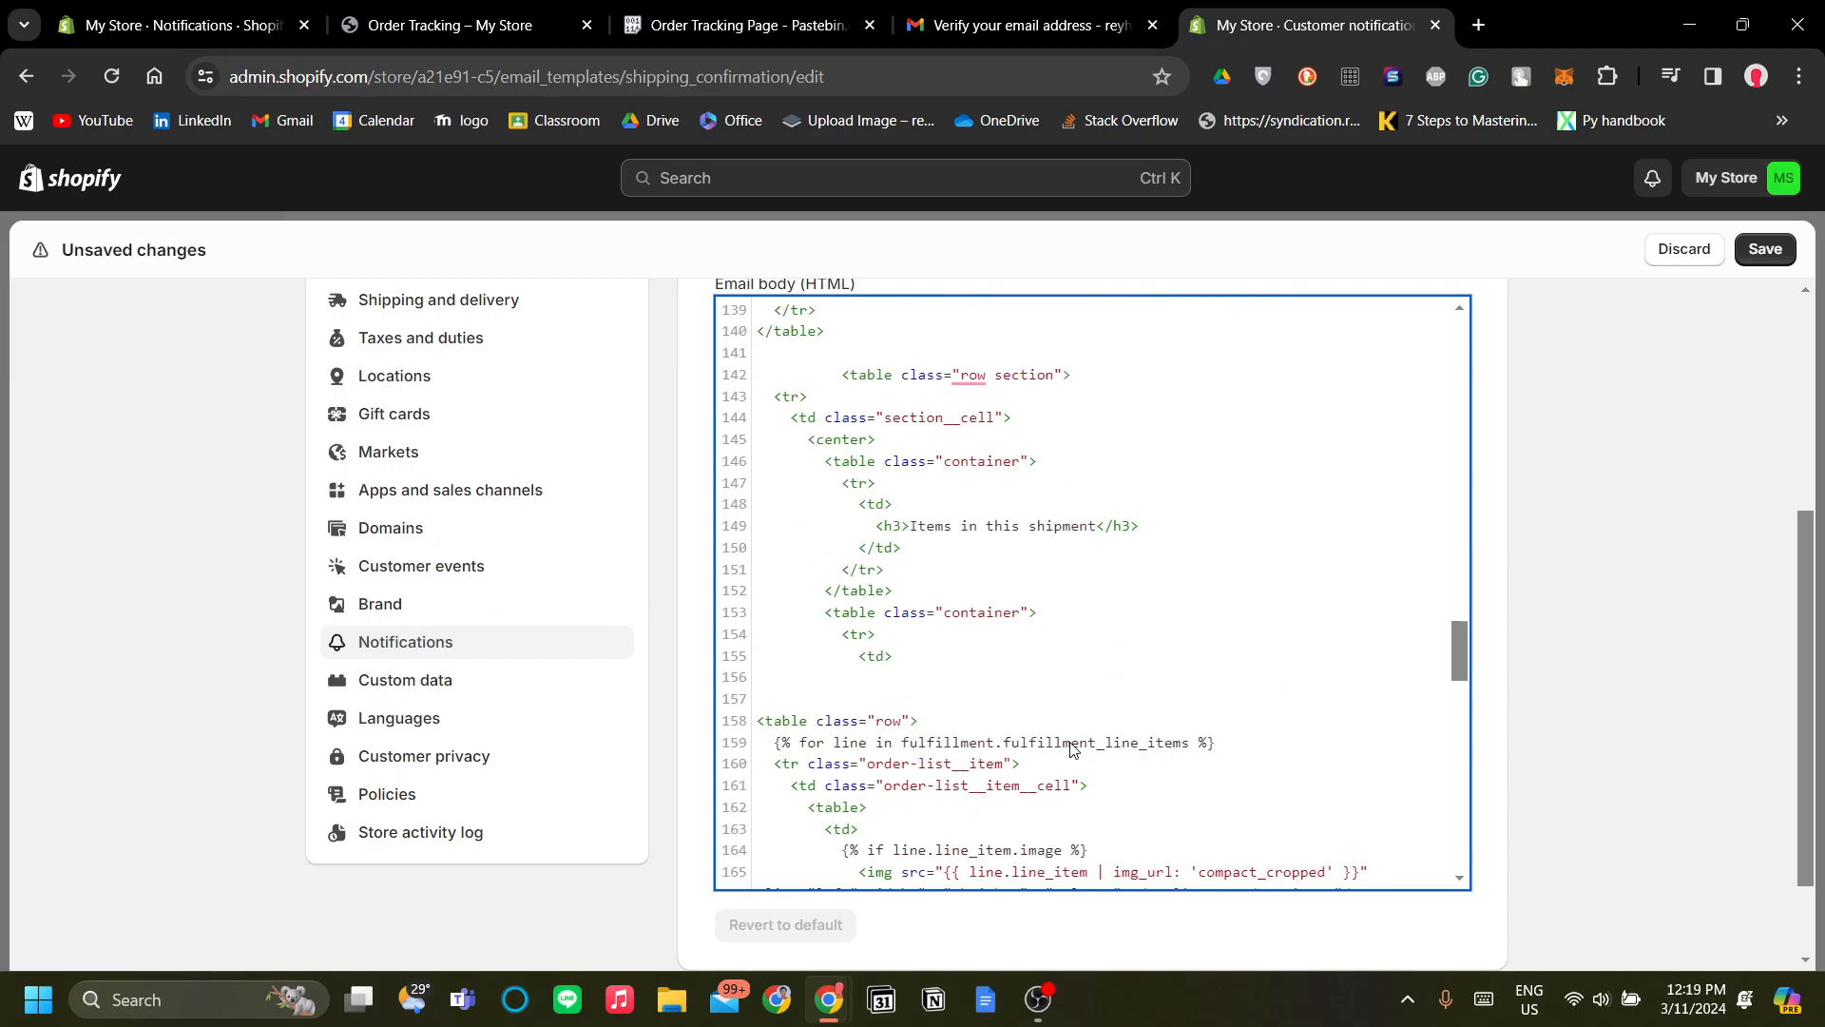
pyautogui.scroll(3, 1105, 720)
pyautogui.scroll(-10, 1107, 722)
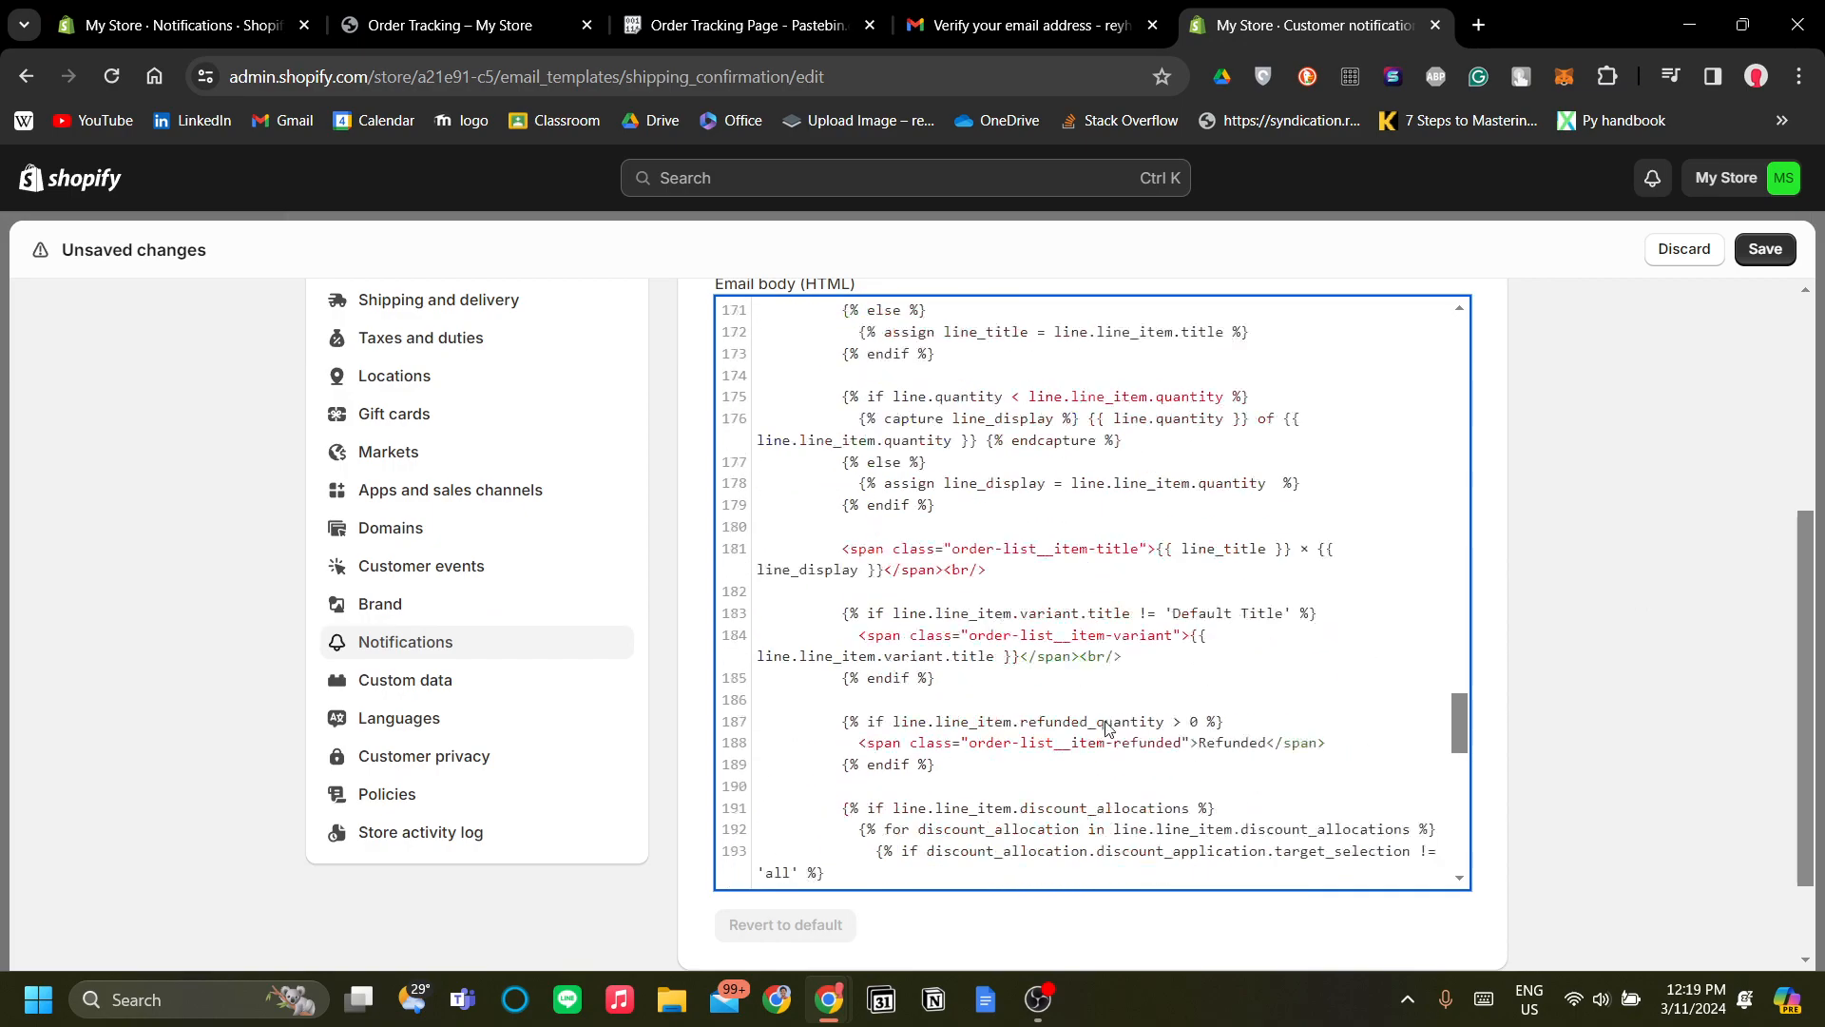
pyautogui.scroll(-3, 1106, 722)
pyautogui.scroll(-7, 1106, 721)
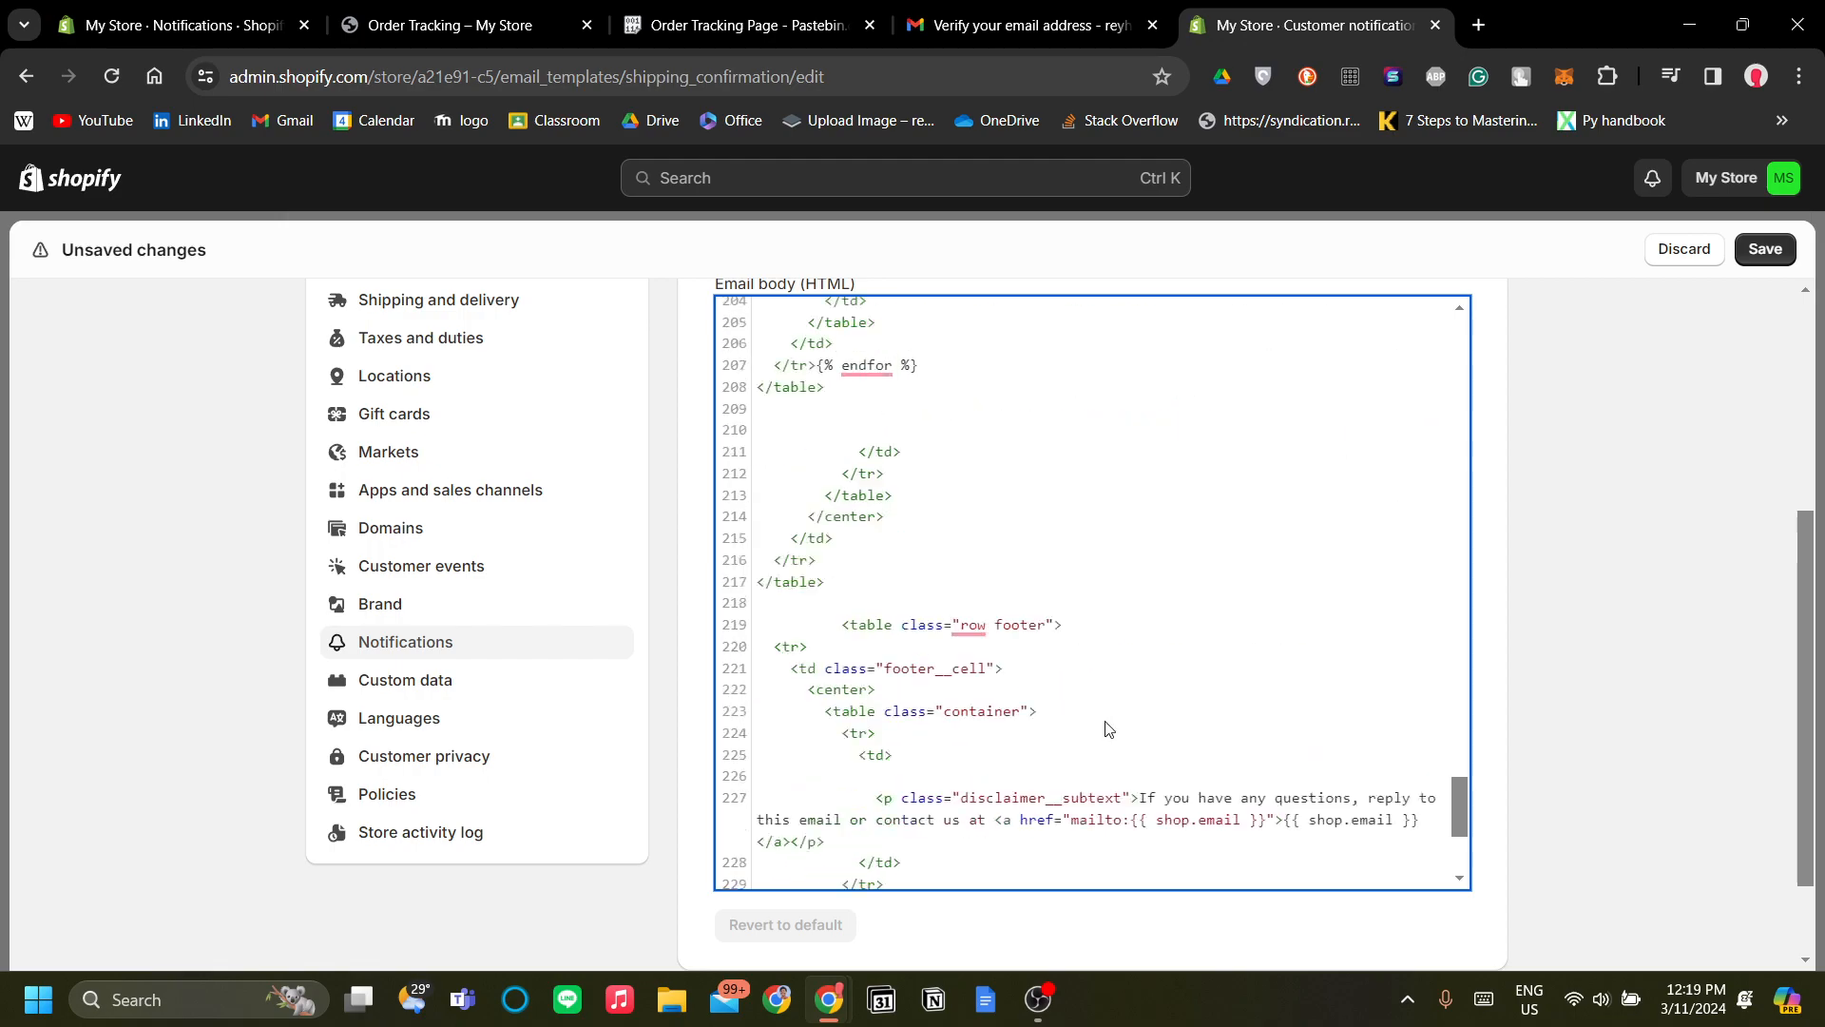
pyautogui.scroll(12, 1103, 726)
pyautogui.scroll(20, 1098, 728)
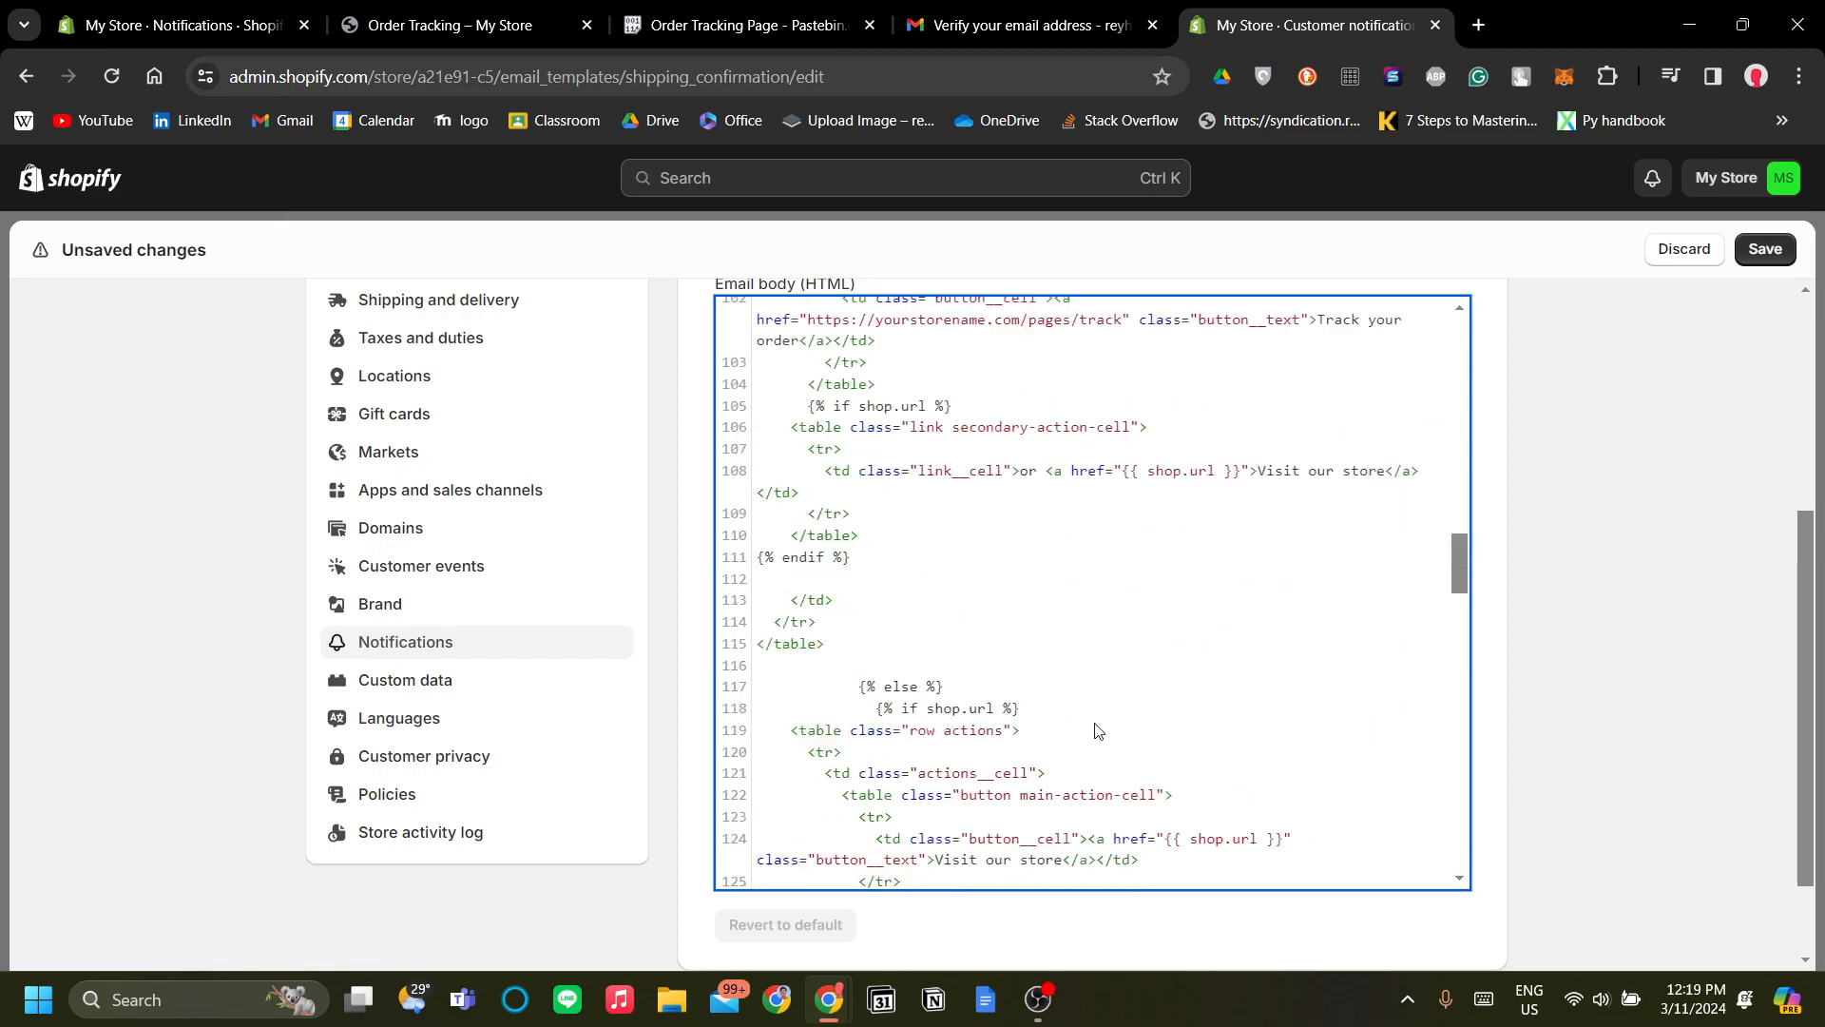
pyautogui.scroll(-3, 1028, 726)
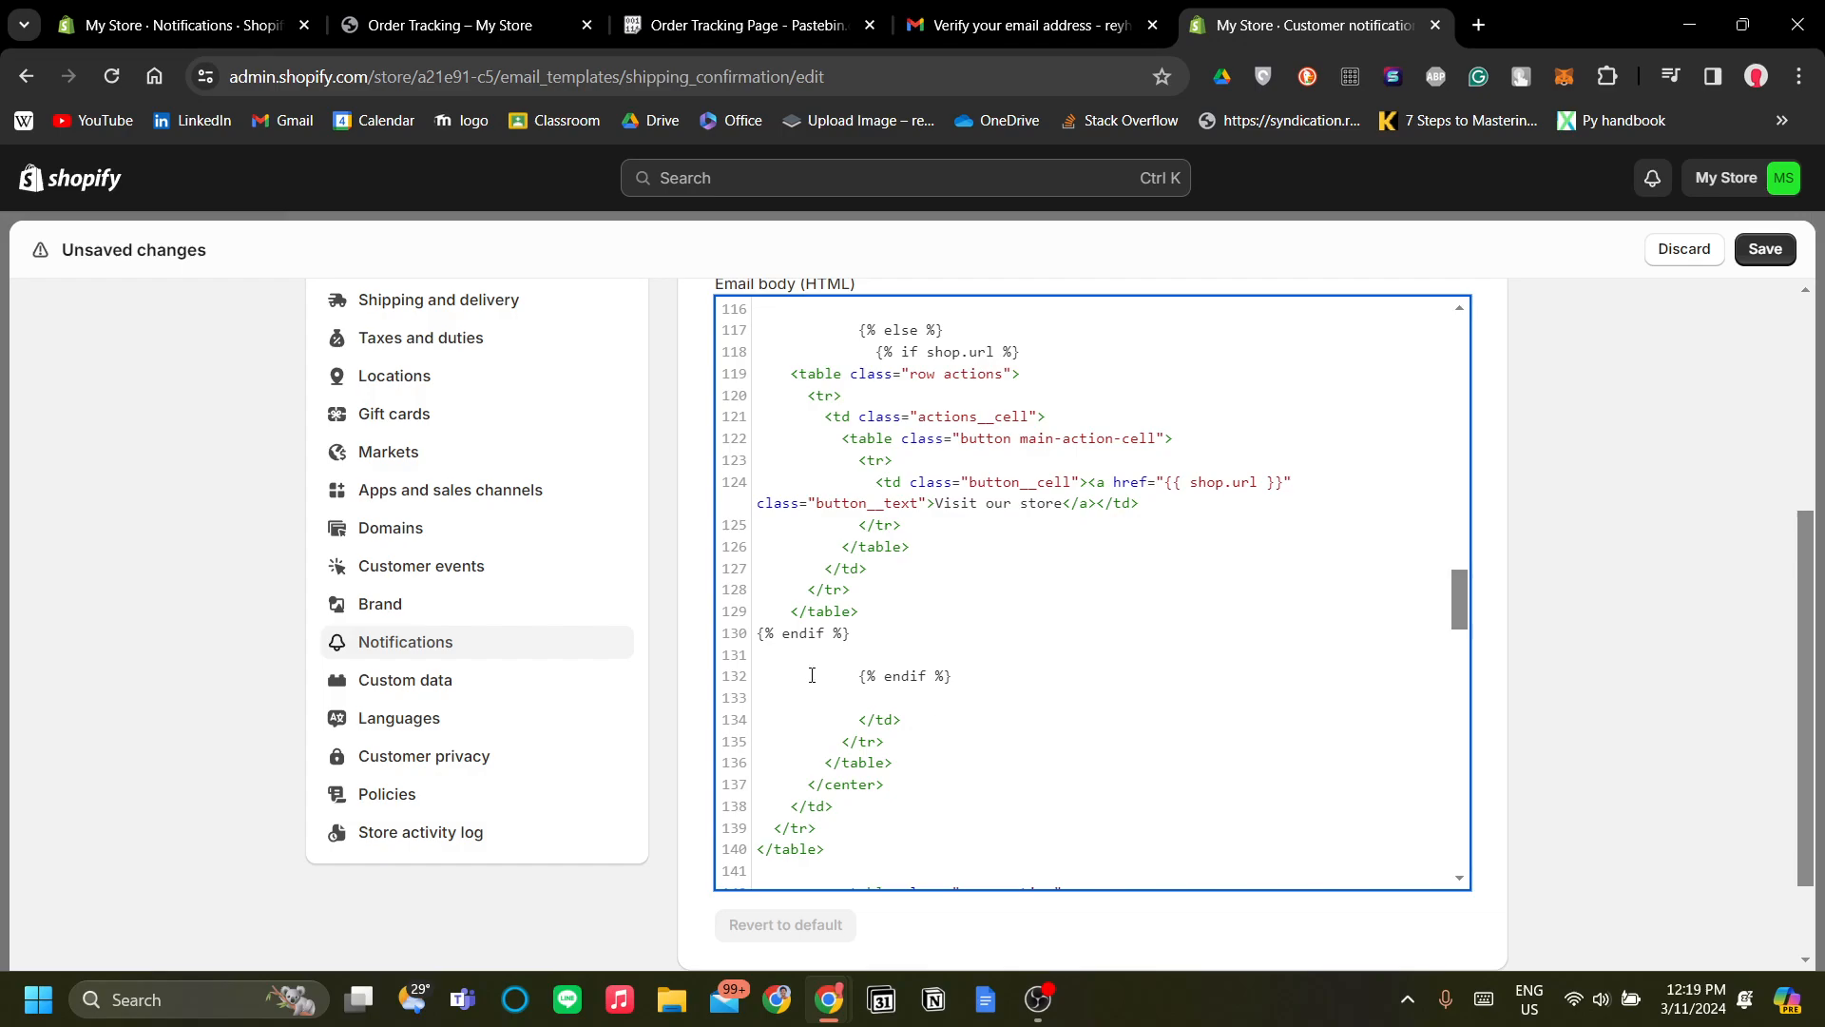
pyautogui.scroll(-2, 843, 756)
pyautogui.scroll(20, 844, 756)
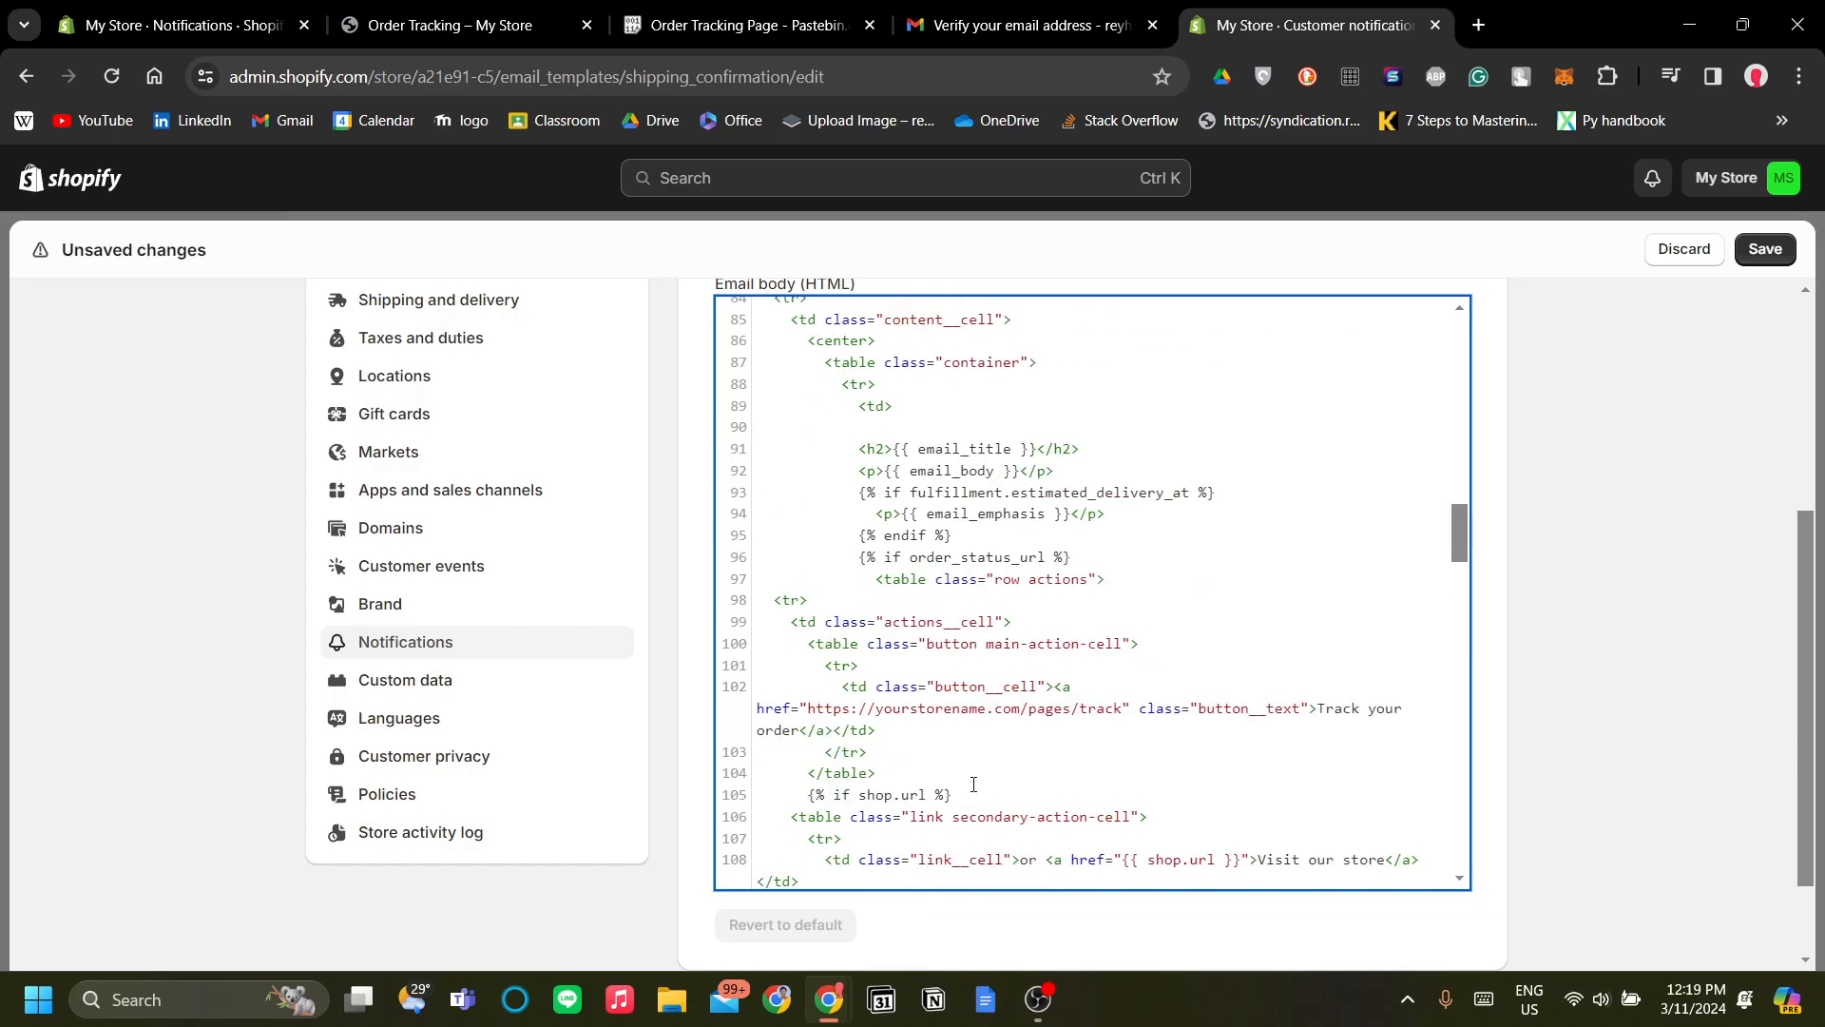
pyautogui.scroll(-20, 984, 743)
pyautogui.scroll(20, 984, 743)
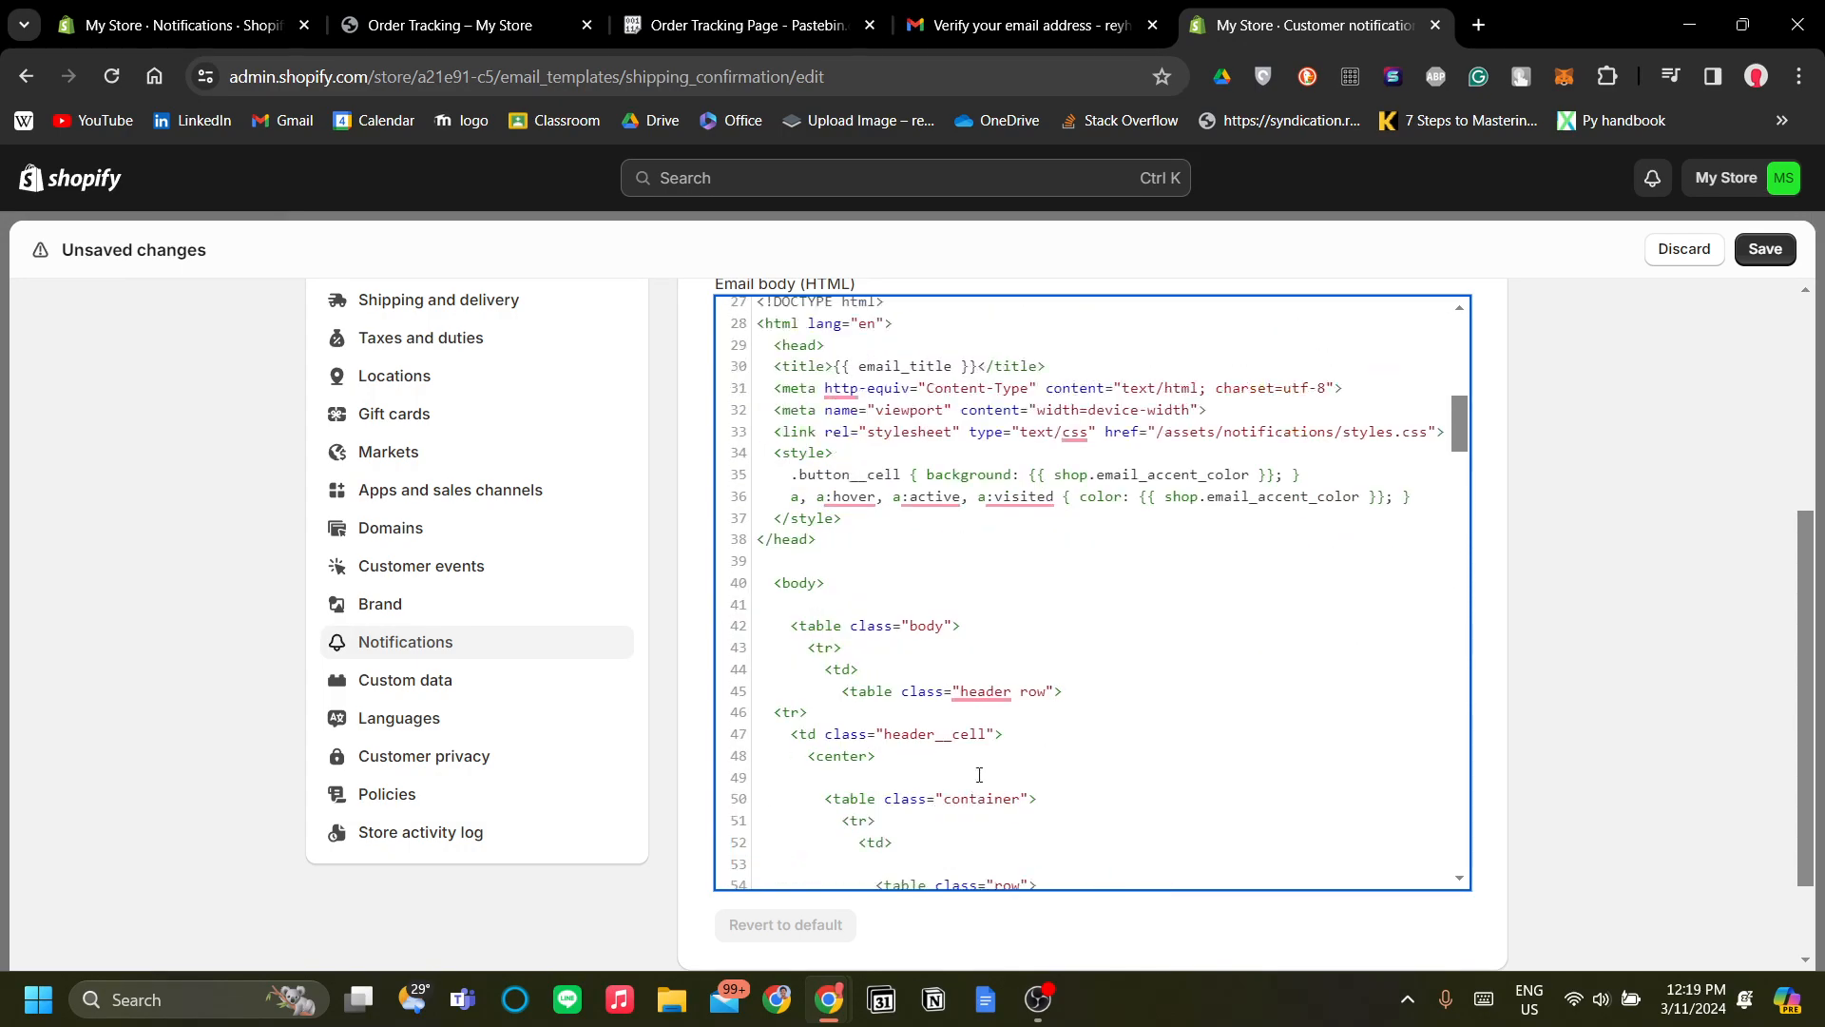
pyautogui.scroll(-8, 984, 743)
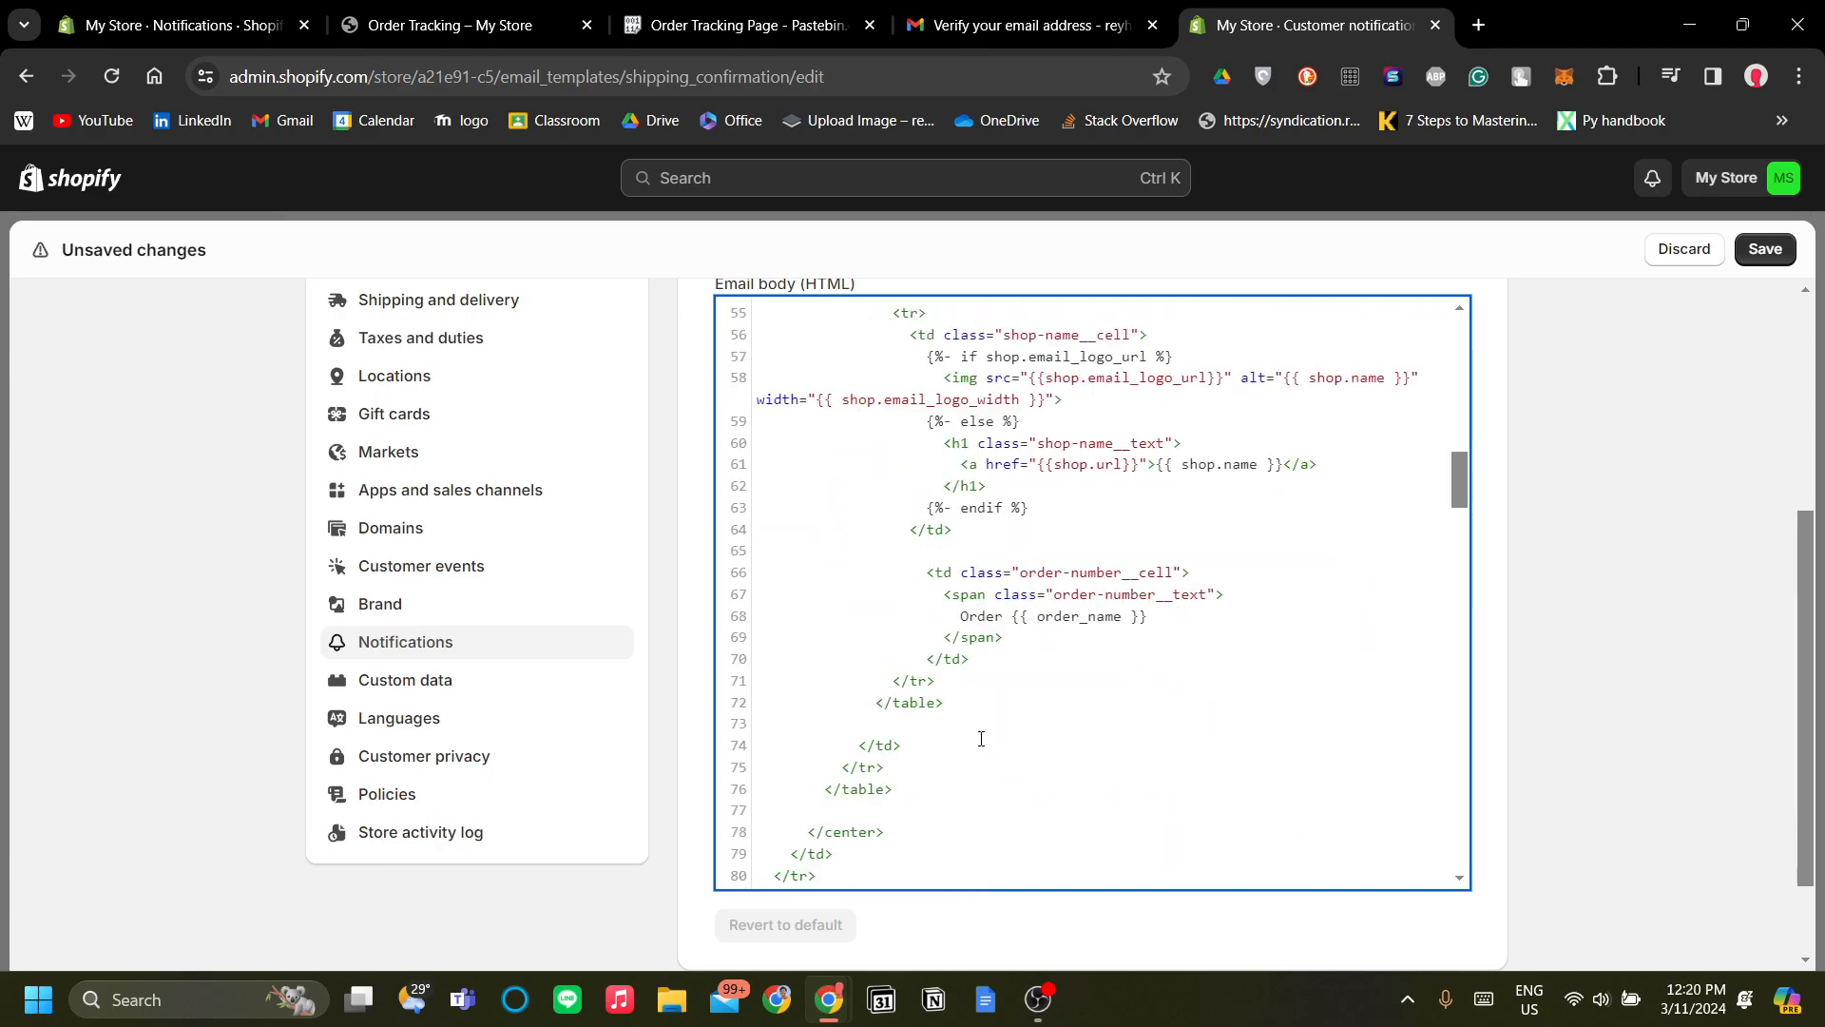
pyautogui.scroll(-10, 981, 738)
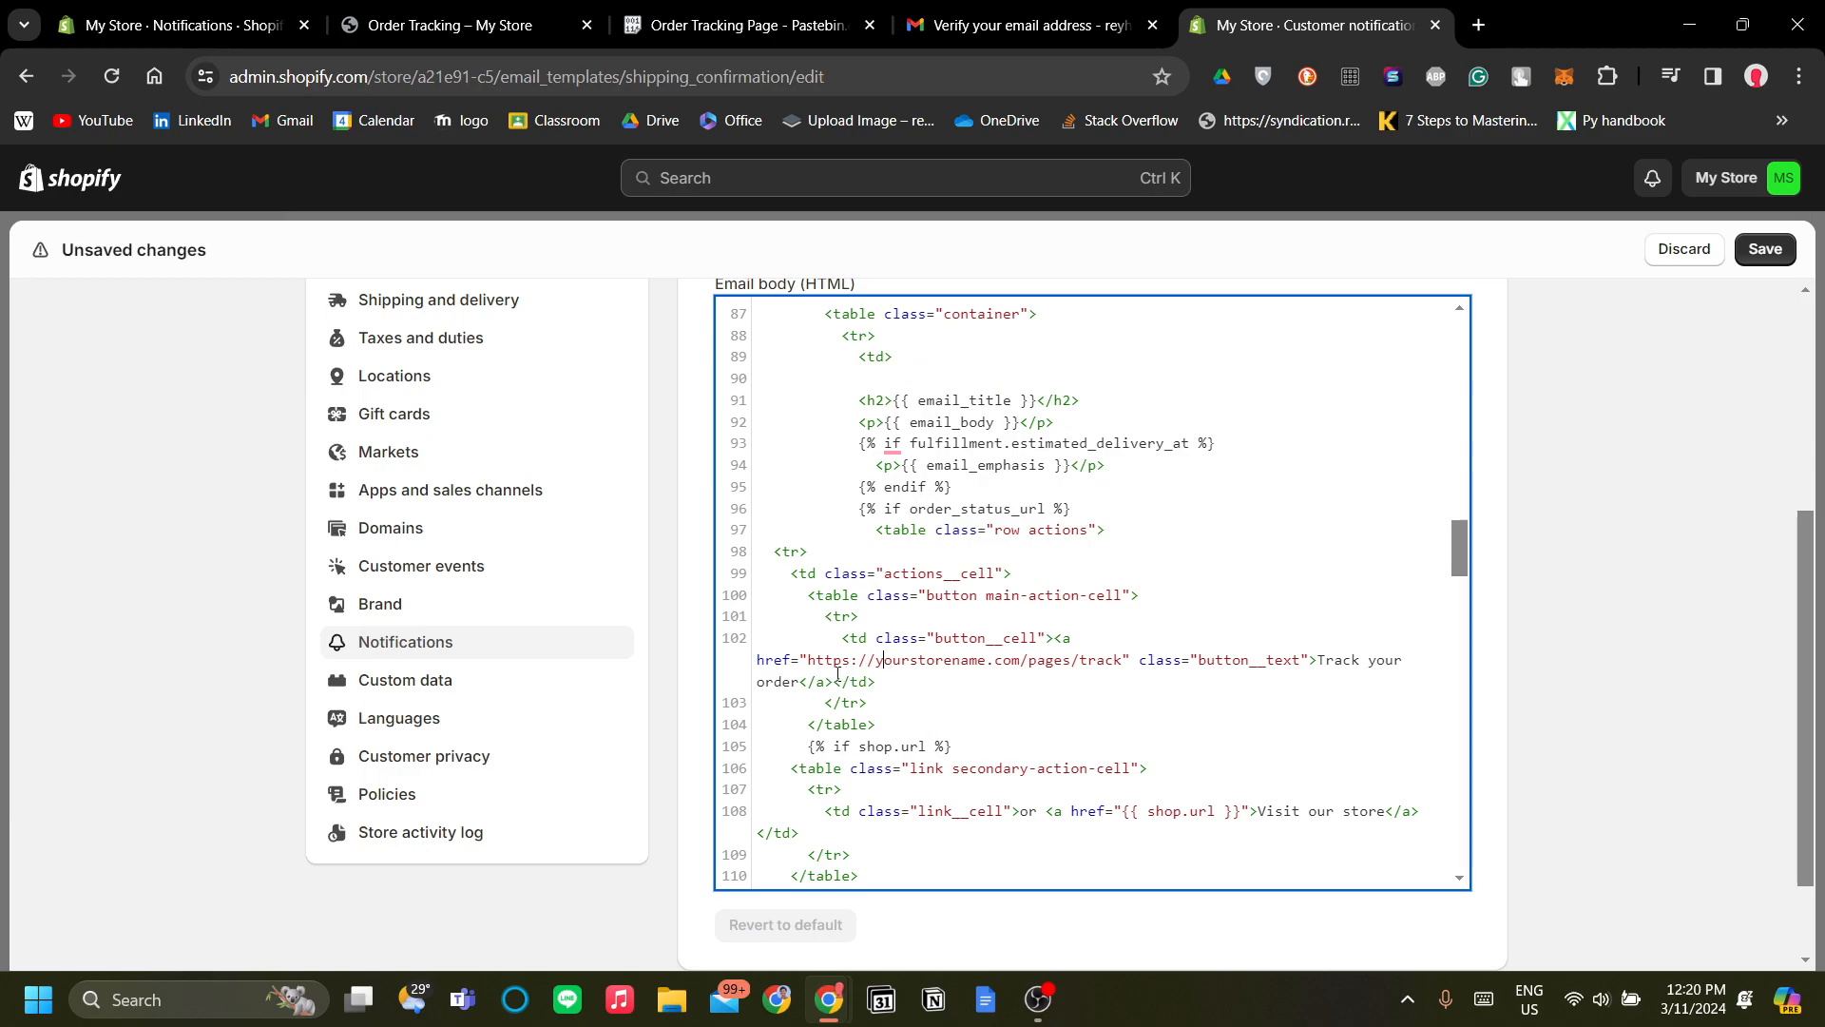
# Identify the exact placeholder URL inside the Track your order link on line 102, checking its extent between the quotation marks.
pyautogui.moveTo(807, 659); pyautogui.dragTo(1131, 655)
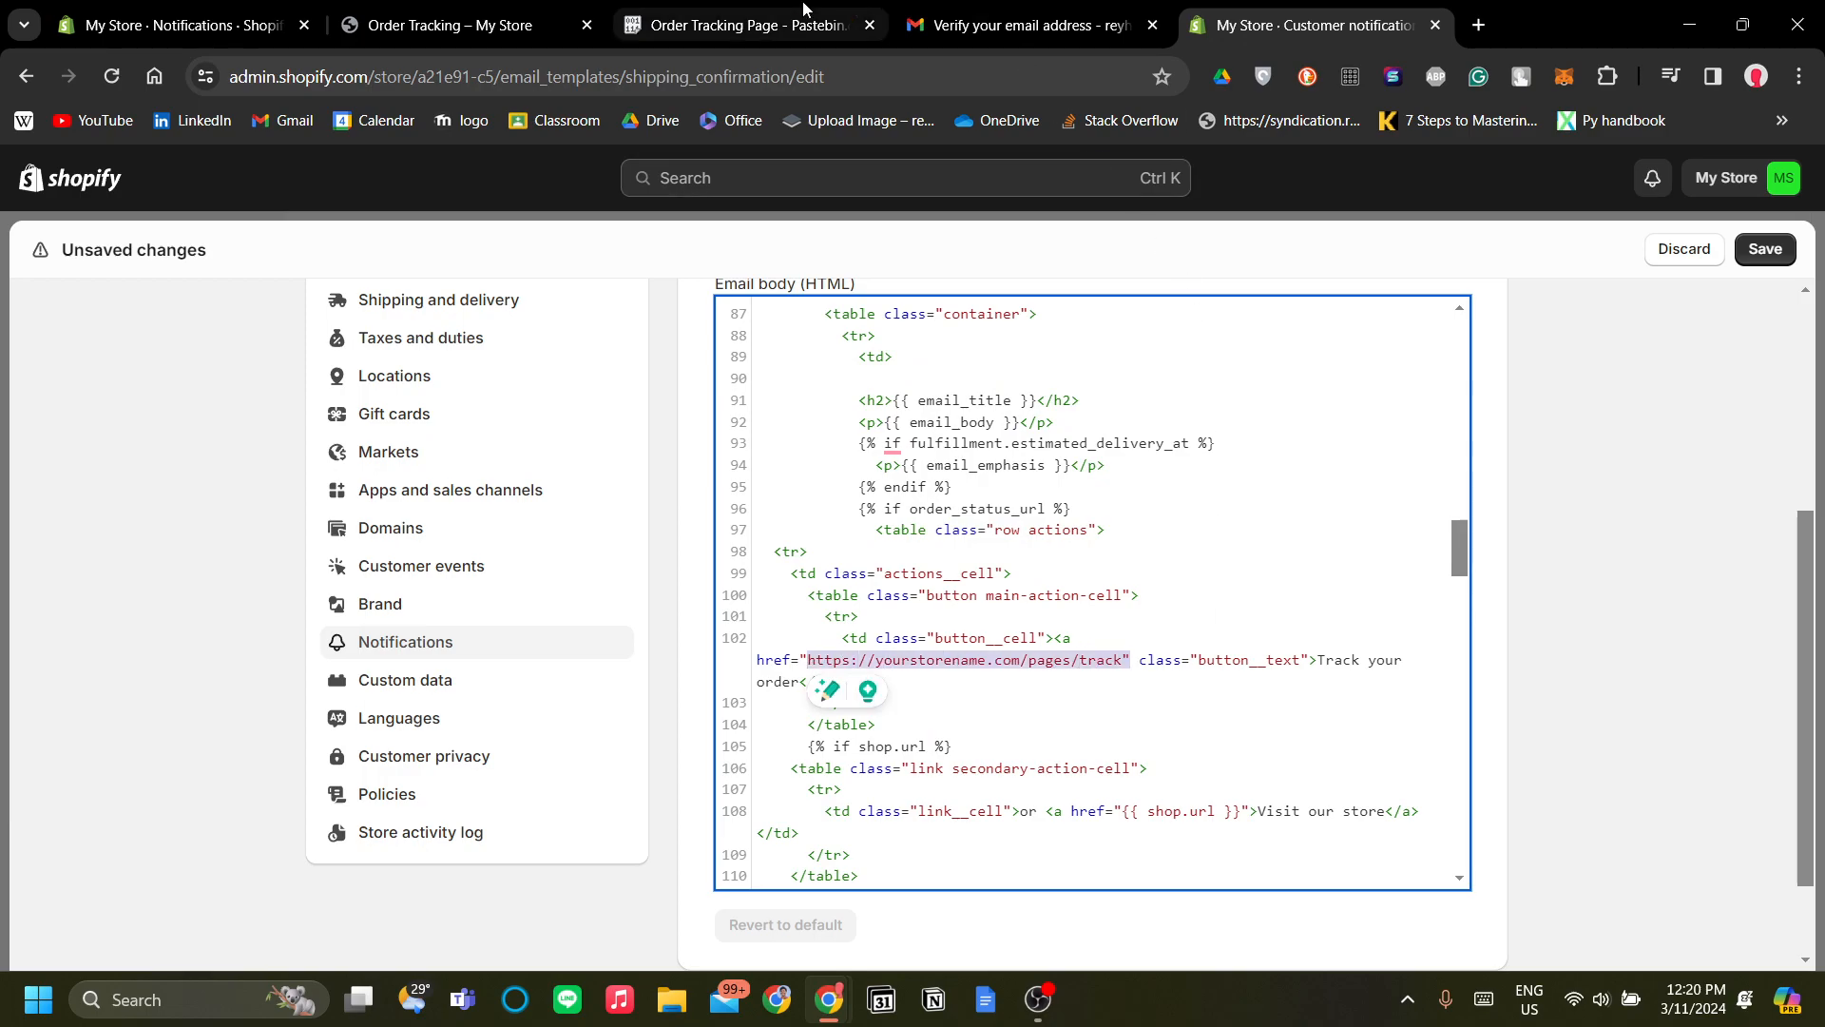
pyautogui.click(742, 24)
pyautogui.click(1332, 23)
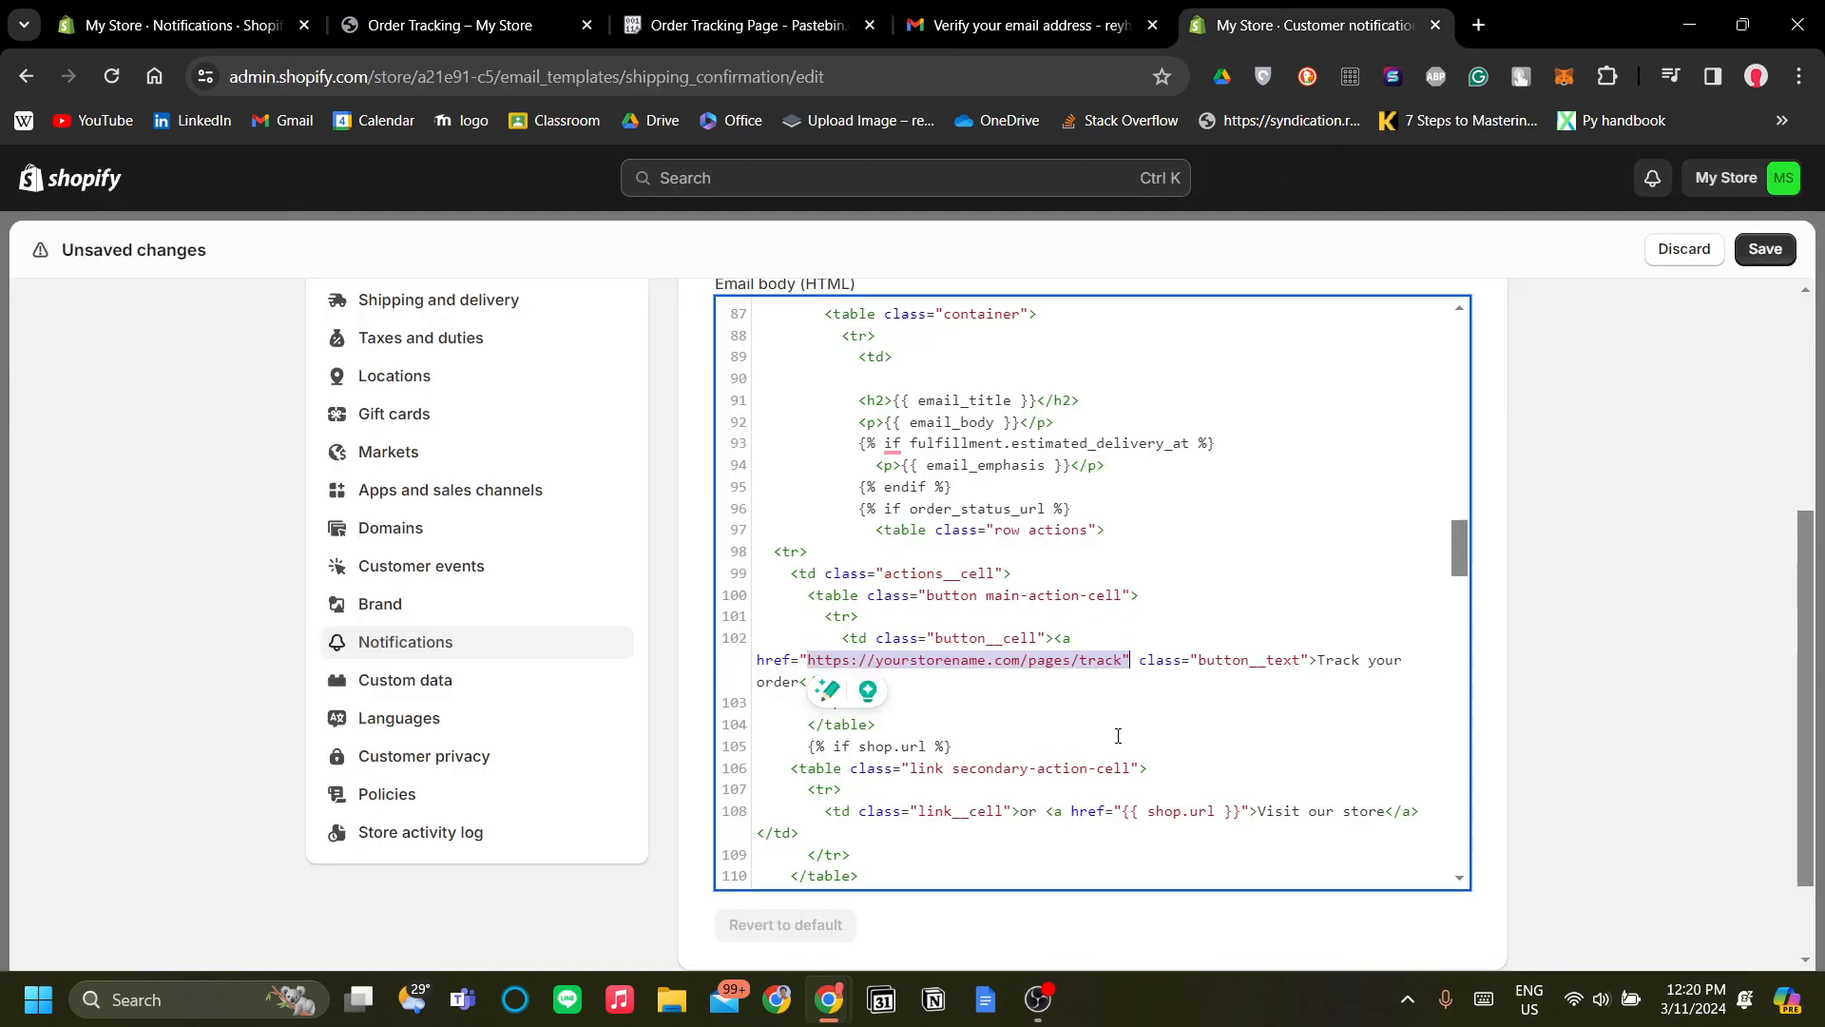
pyautogui.click(1151, 769)
pyautogui.moveTo(1116, 663); pyautogui.dragTo(807, 663)
pyautogui.click(1095, 733)
pyautogui.moveTo(1123, 663); pyautogui.dragTo(808, 660)
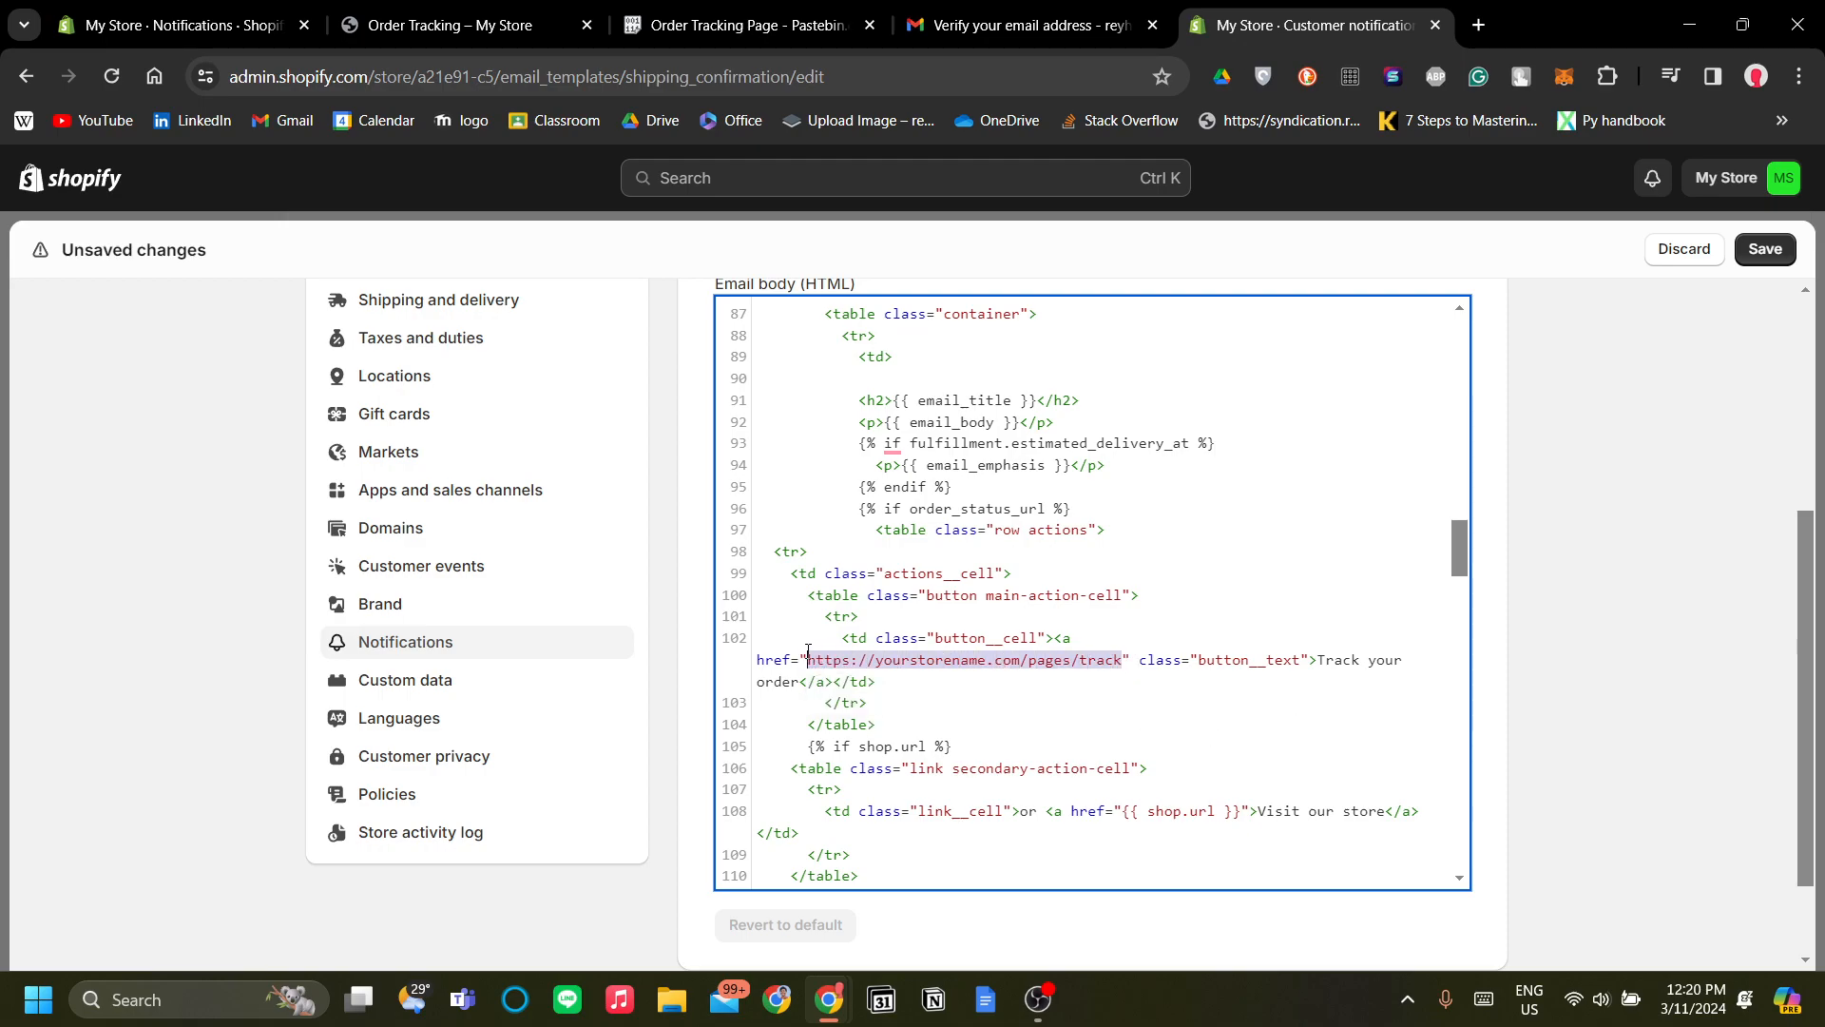
pyautogui.click(946, 659)
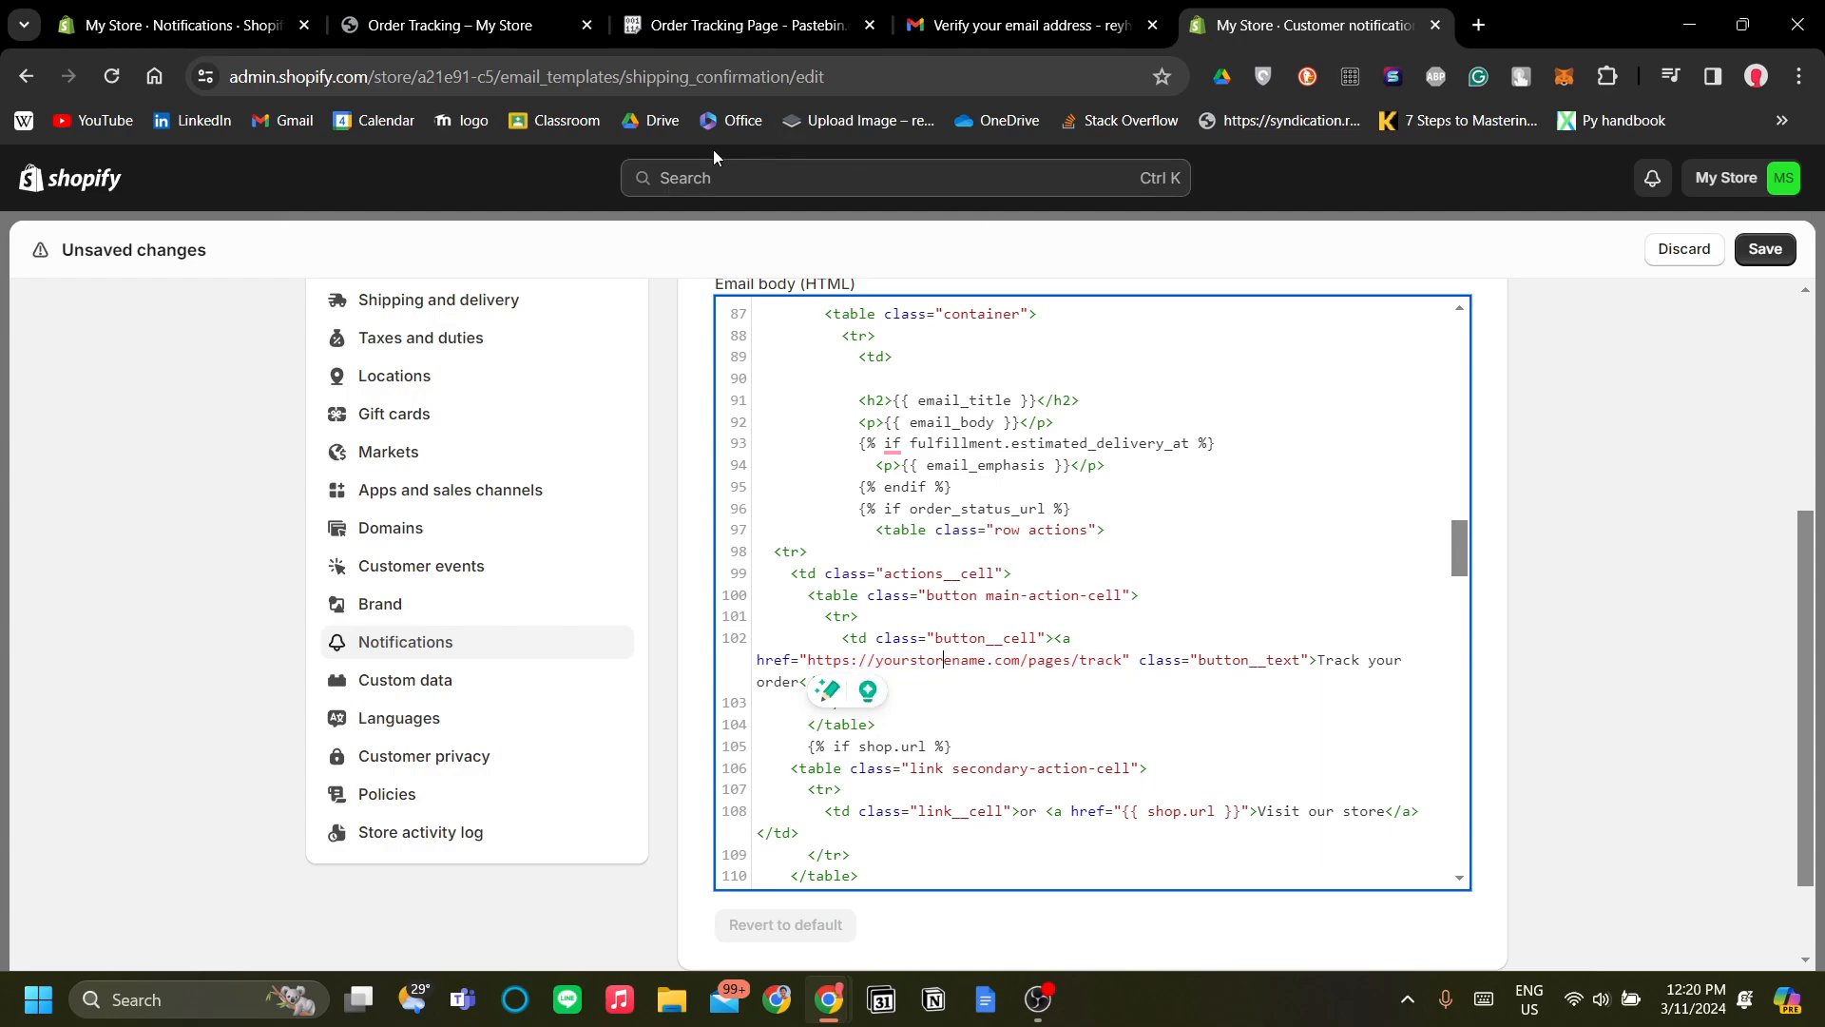
# Switch to the storefront's Order Tracking page and copy its full web address.
pyautogui.click(446, 25)
pyautogui.click(936, 82)
pyautogui.hotkey('ctrl', 'c')
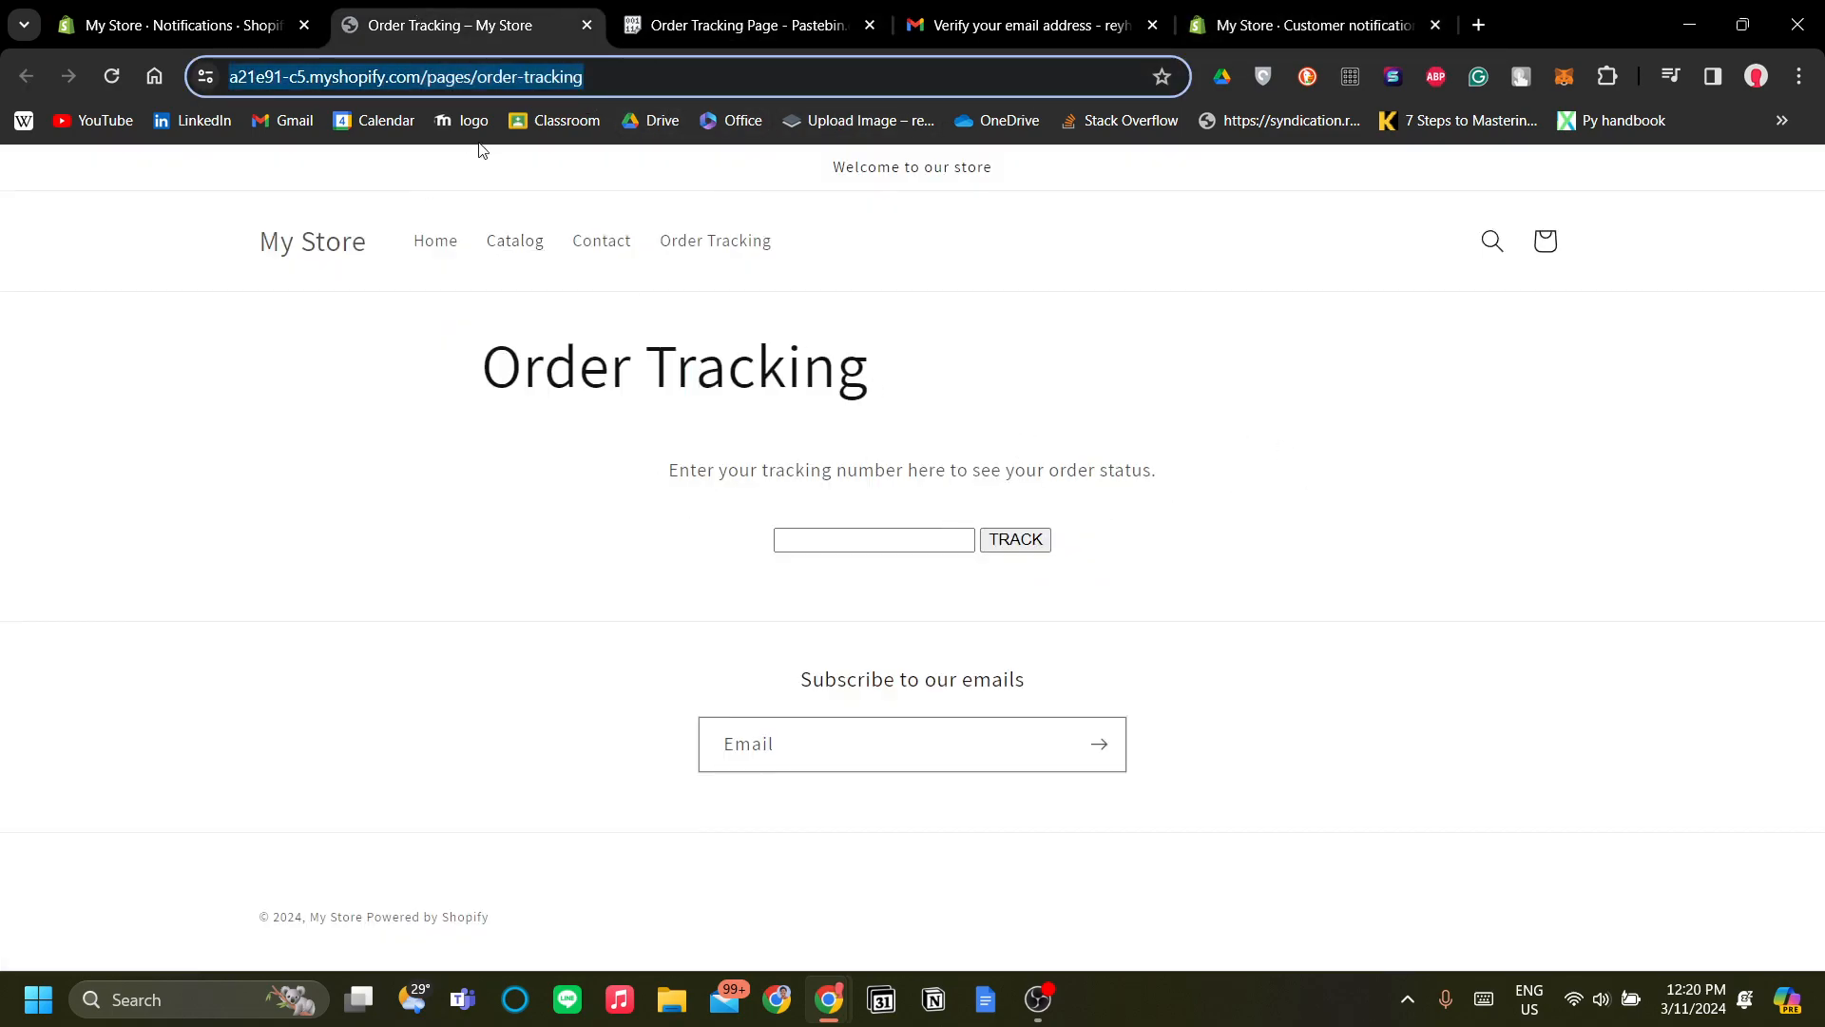
pyautogui.click(1318, 9)
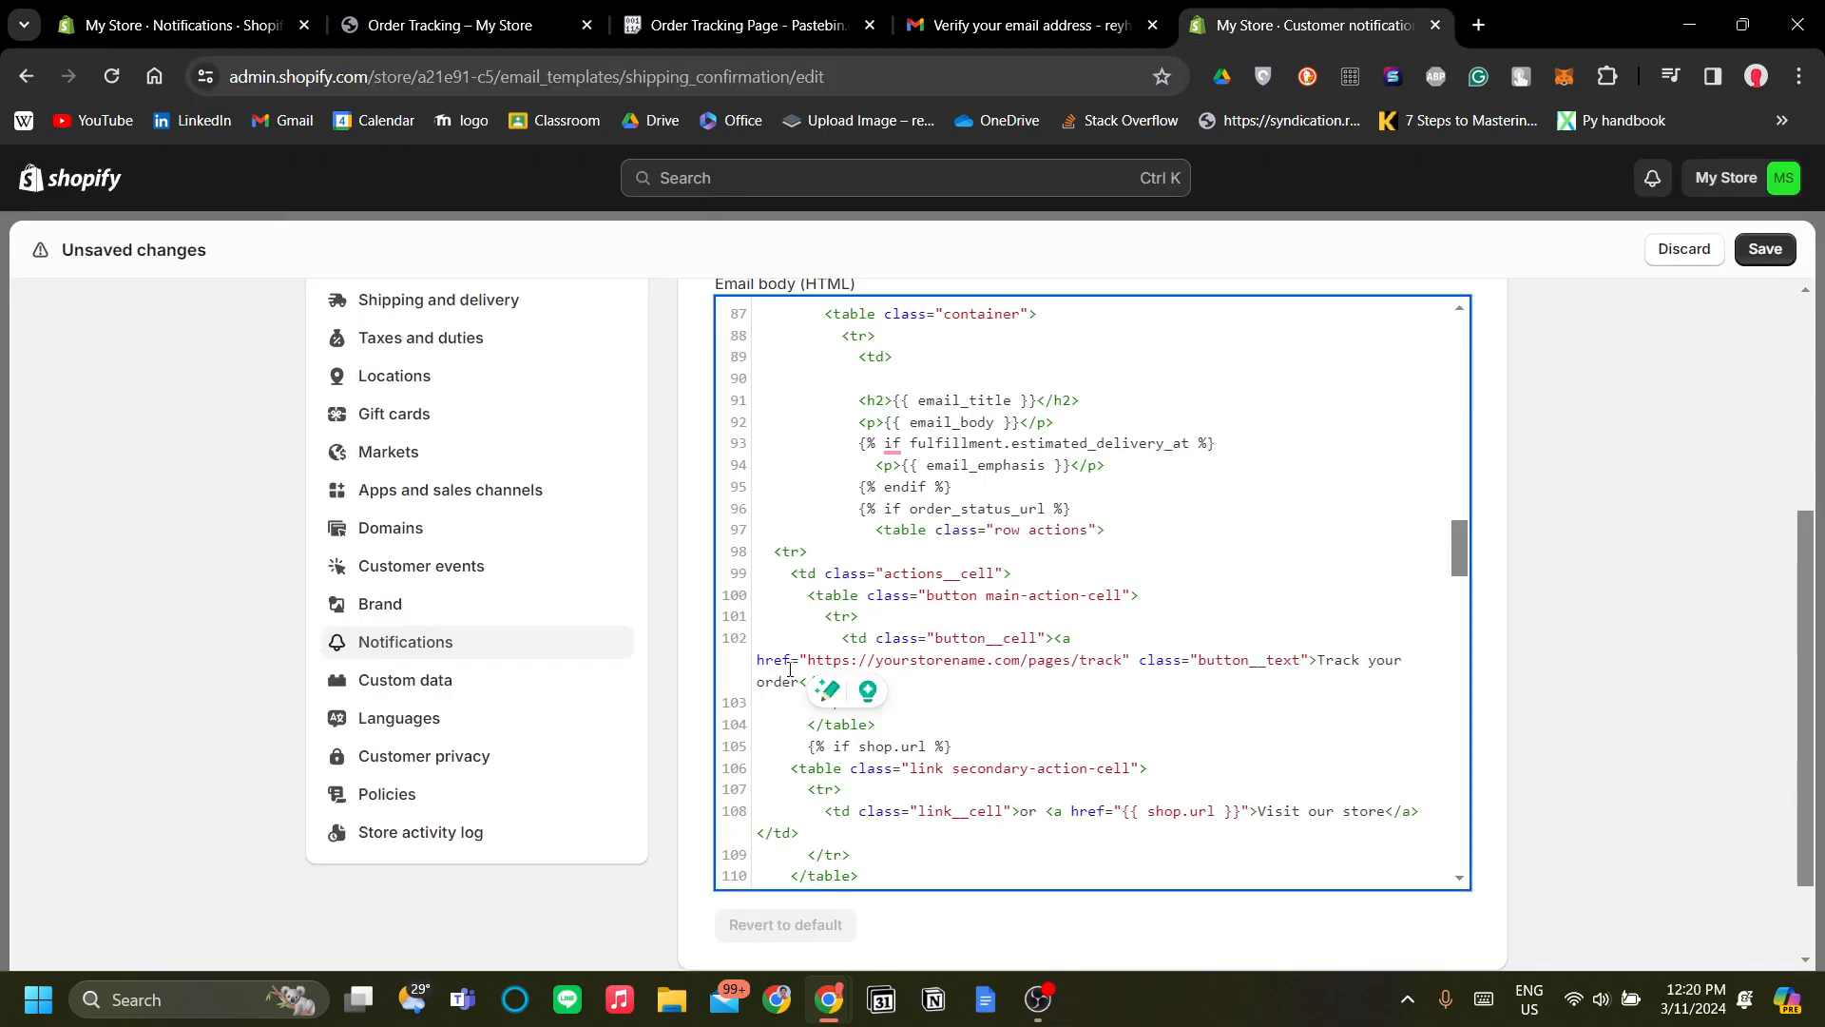
pyautogui.moveTo(809, 660); pyautogui.dragTo(1123, 663)
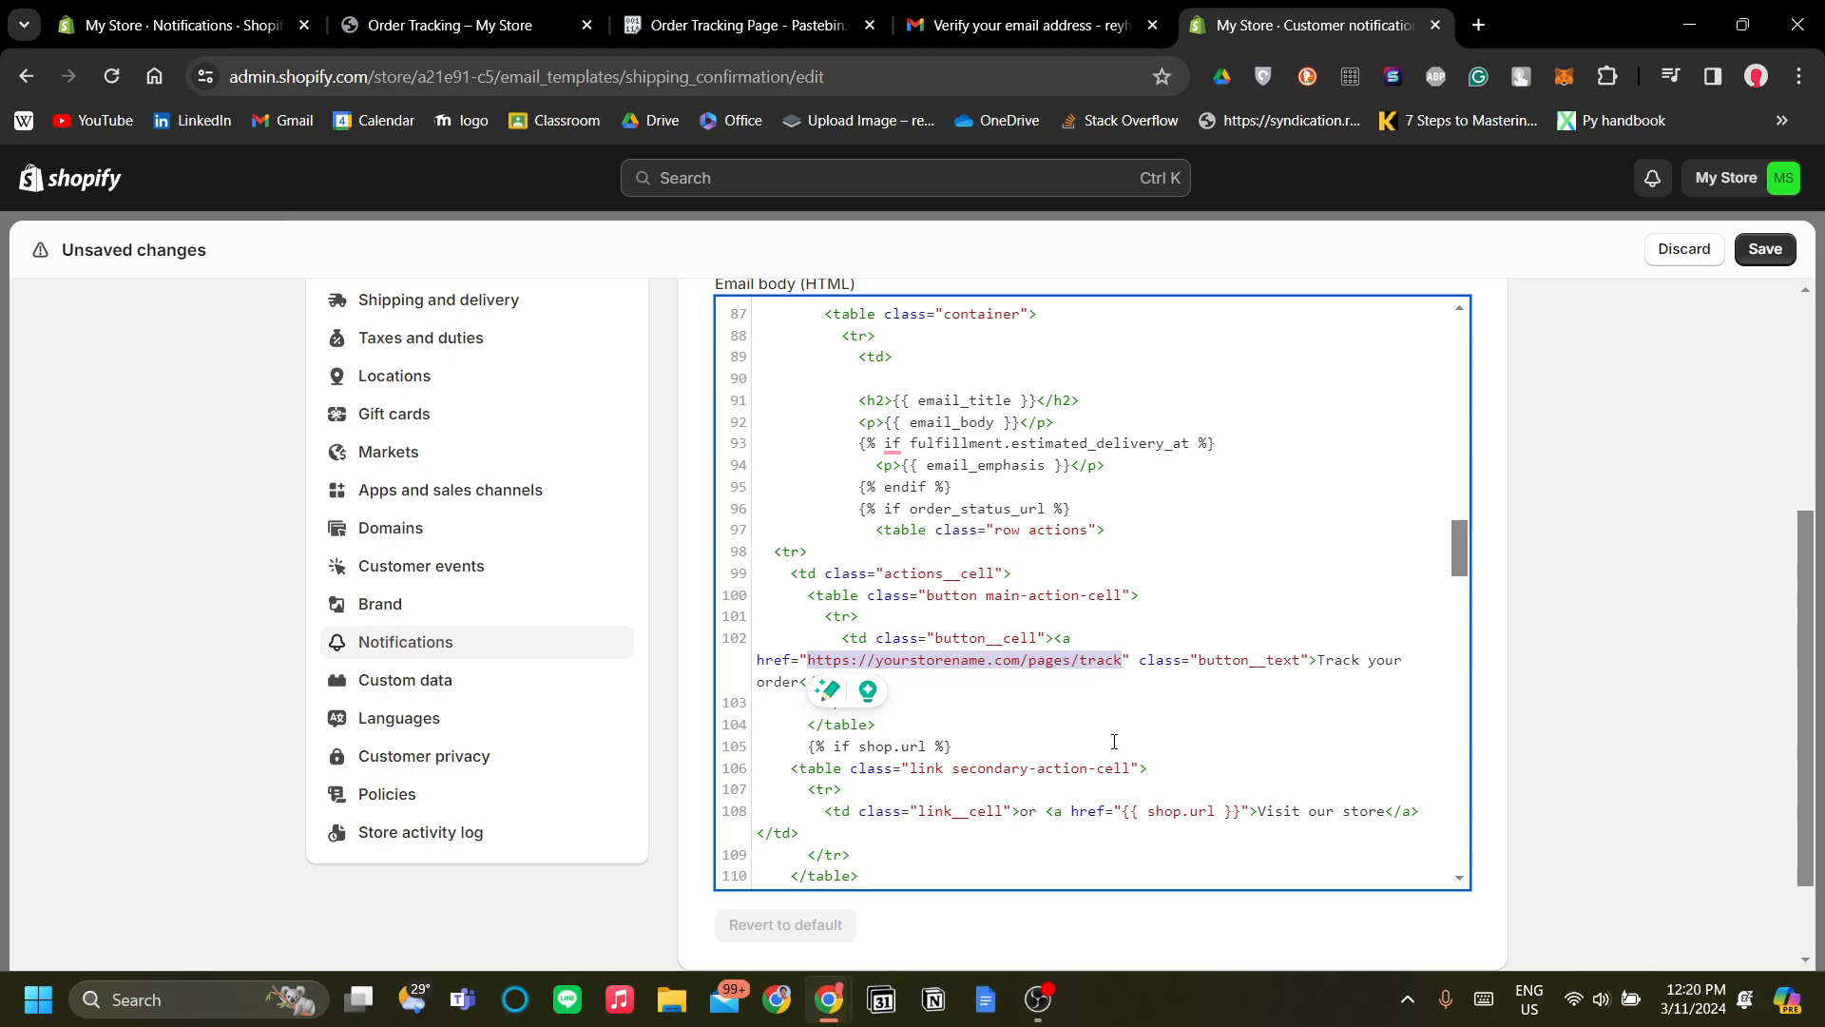
pyautogui.press('BackSpace')
pyautogui.hotkey('ctrl', 'v')
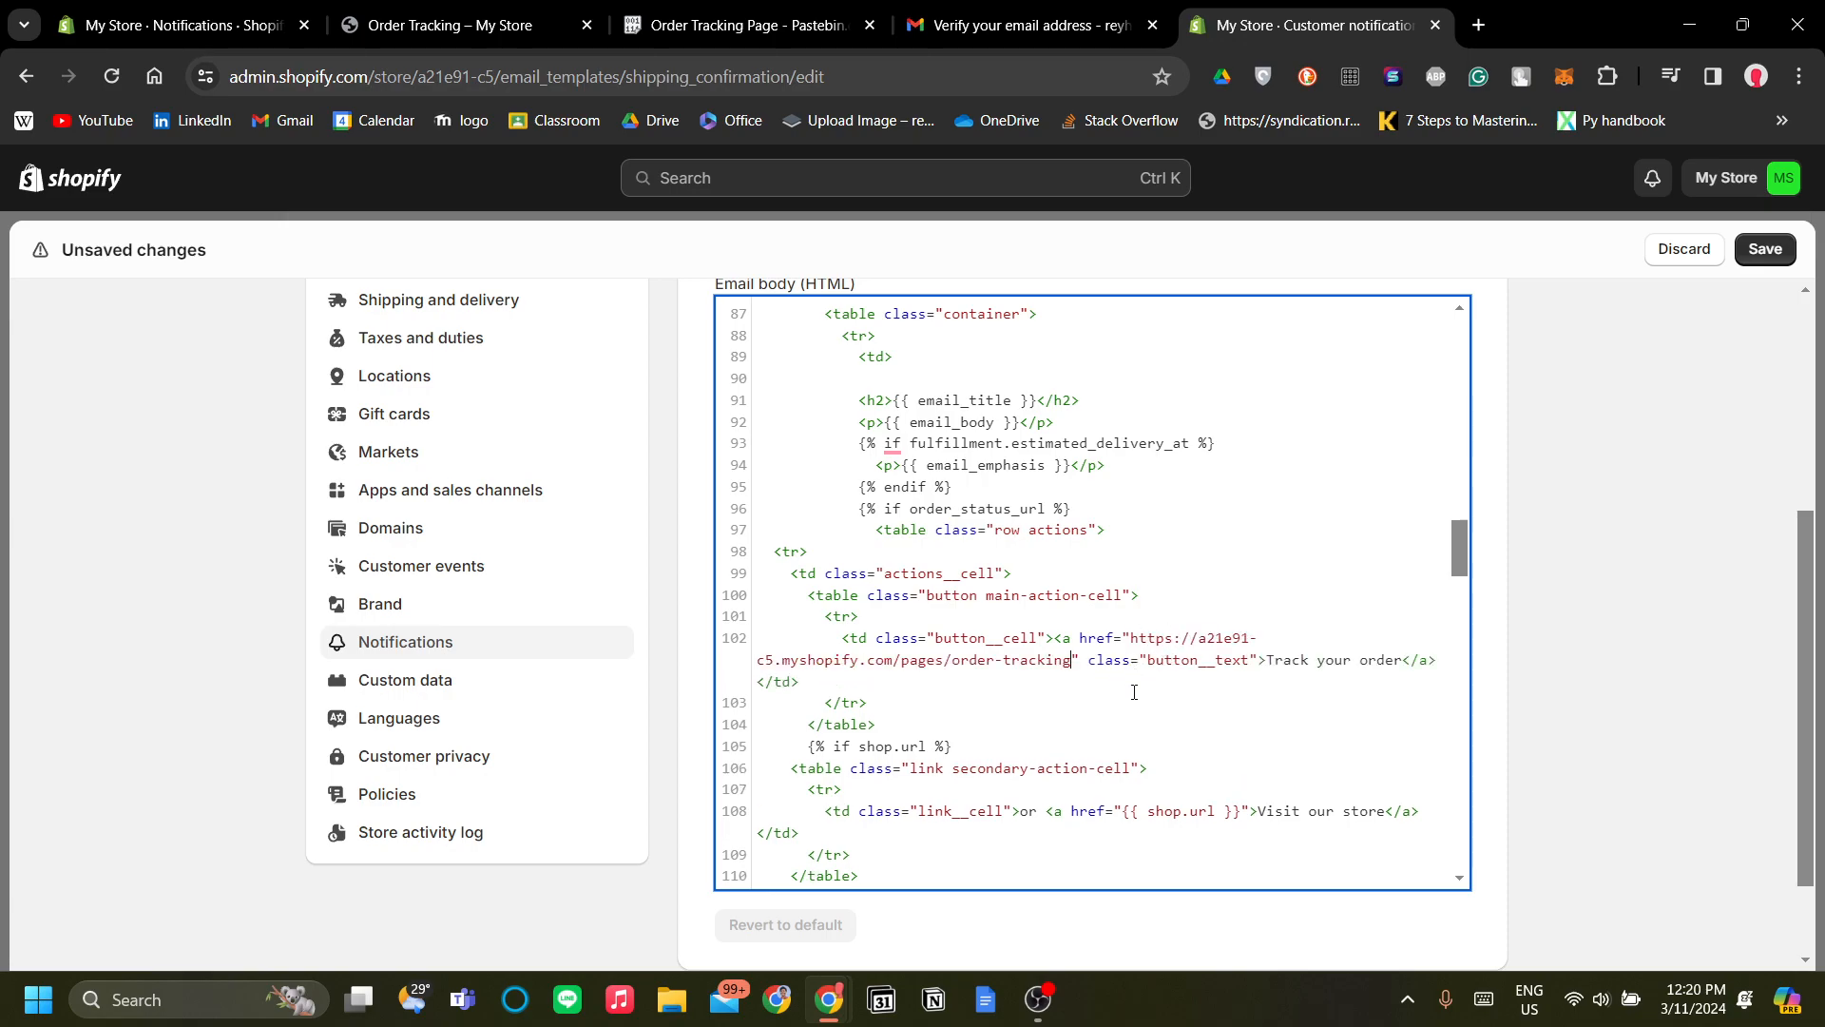
pyautogui.click(1068, 775)
# Look back over the email body code up to its first line and save the shipping confirmation template.
pyautogui.scroll(-3, 1108, 699)
pyautogui.scroll(17, 1098, 698)
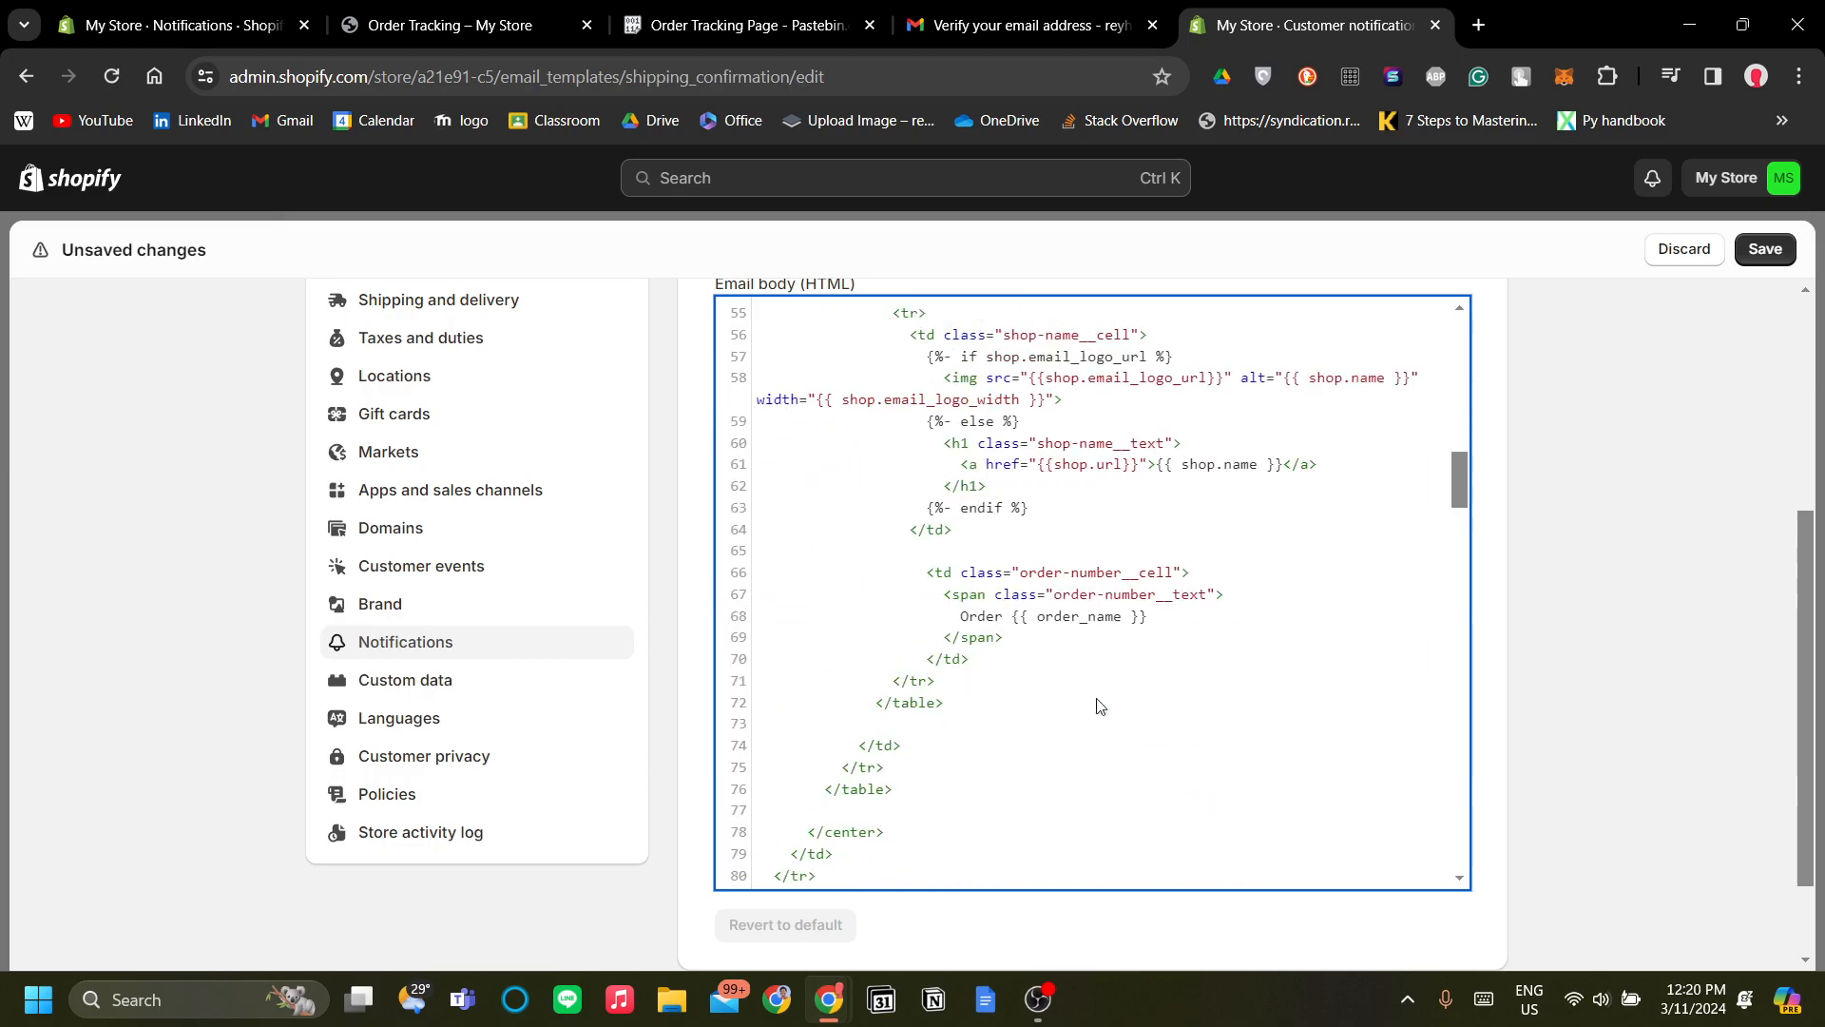
pyautogui.scroll(5, 1174, 671)
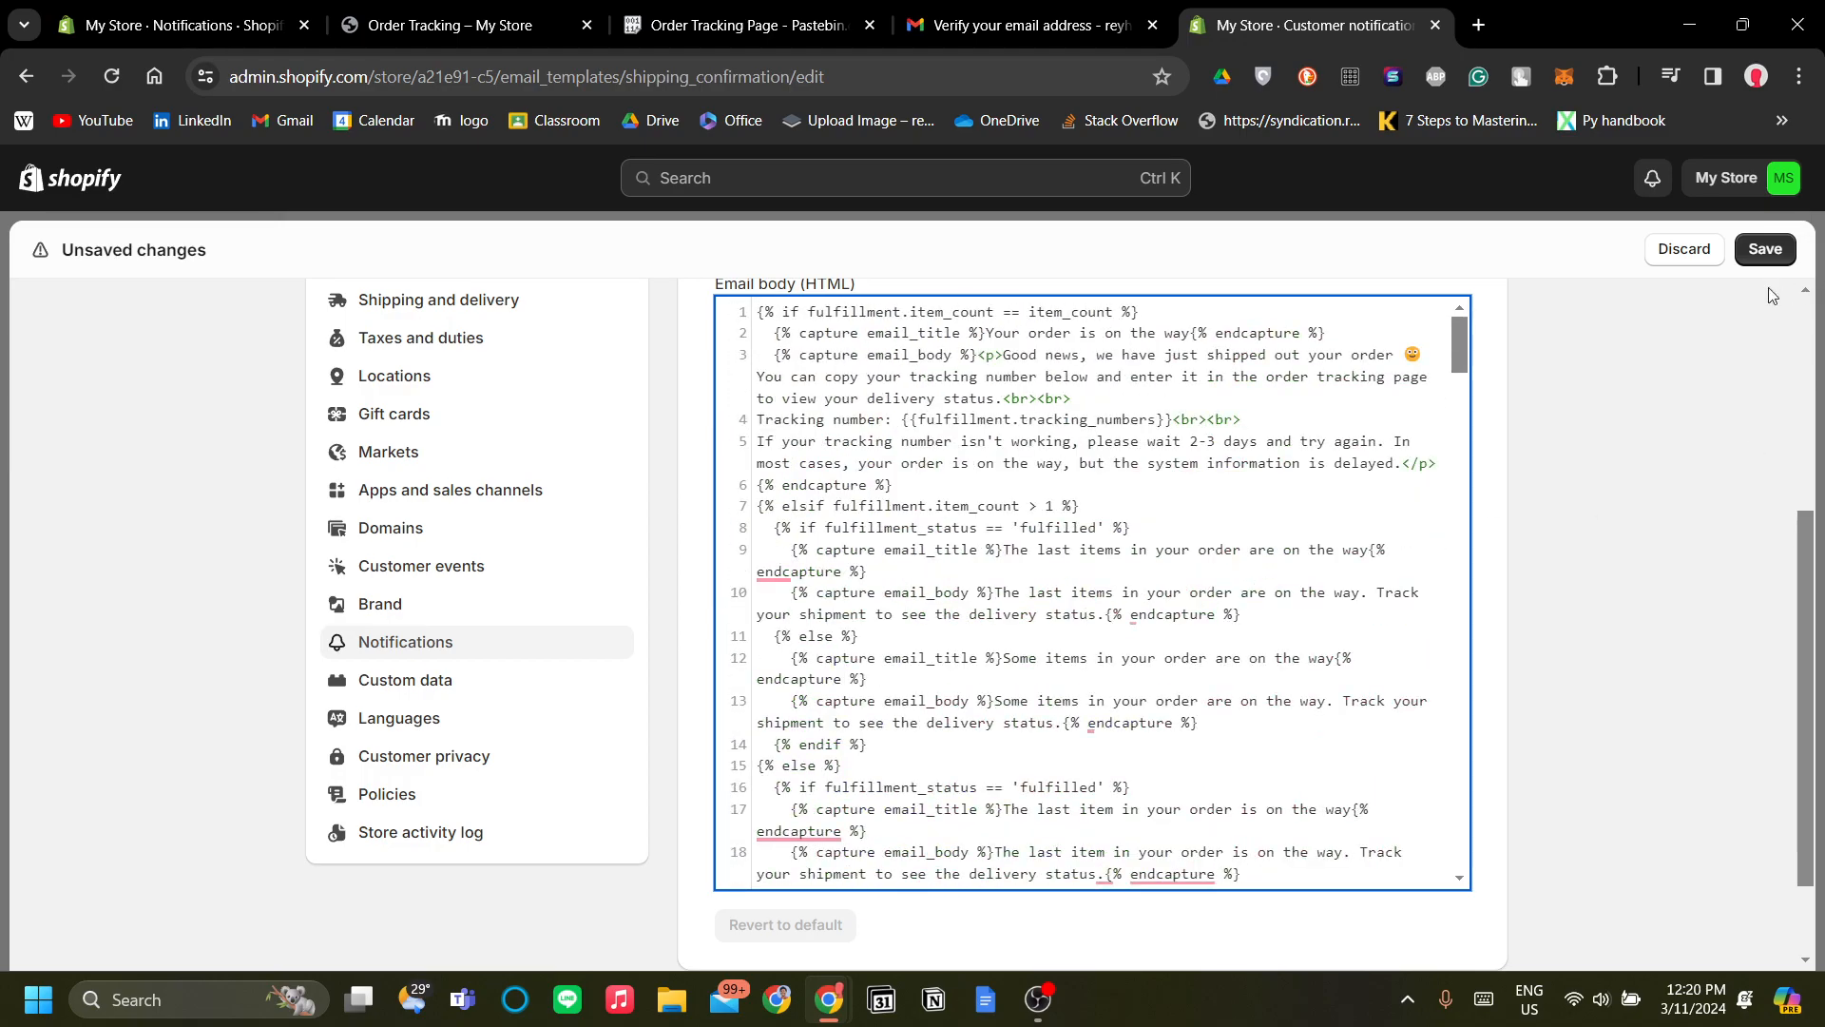
pyautogui.click(1765, 249)
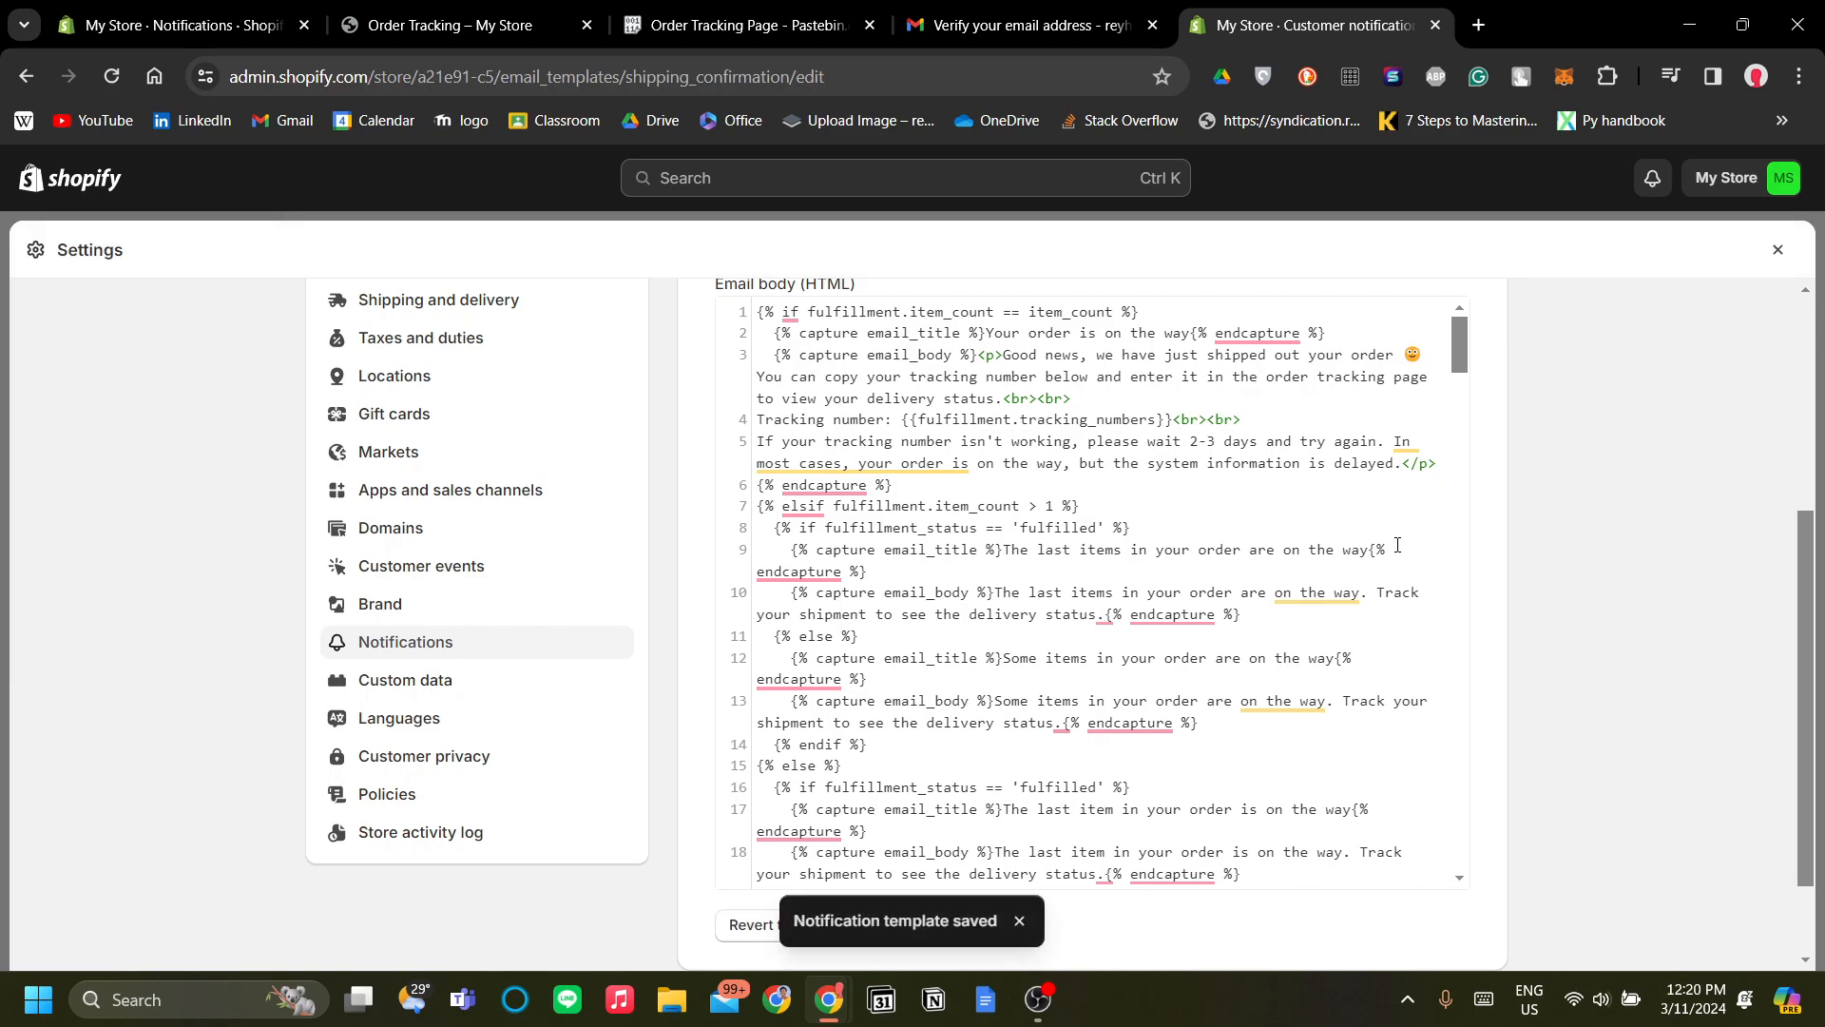
# Preview the saved shipping confirmation email and look through it from the subject and heading down to the shipment items and contact footer.
pyautogui.scroll(5, 1407, 580)
pyautogui.click(1491, 344)
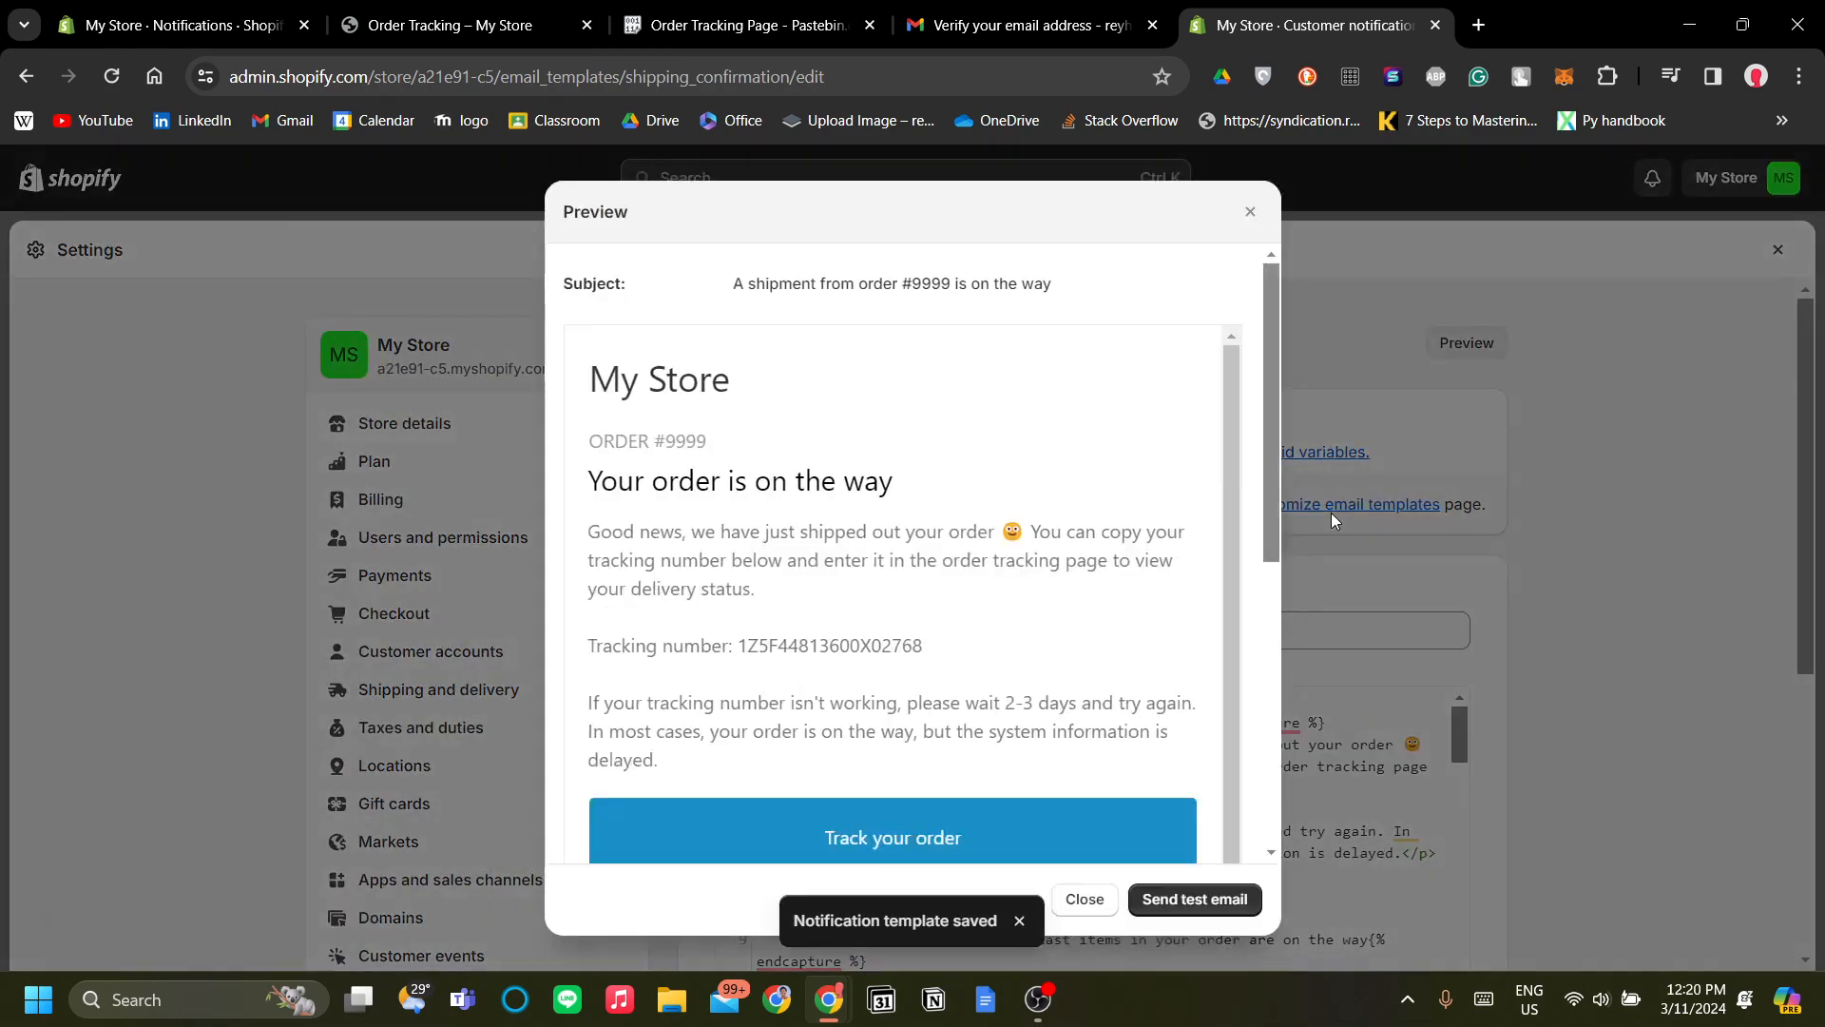
pyautogui.scroll(-1, 934, 515)
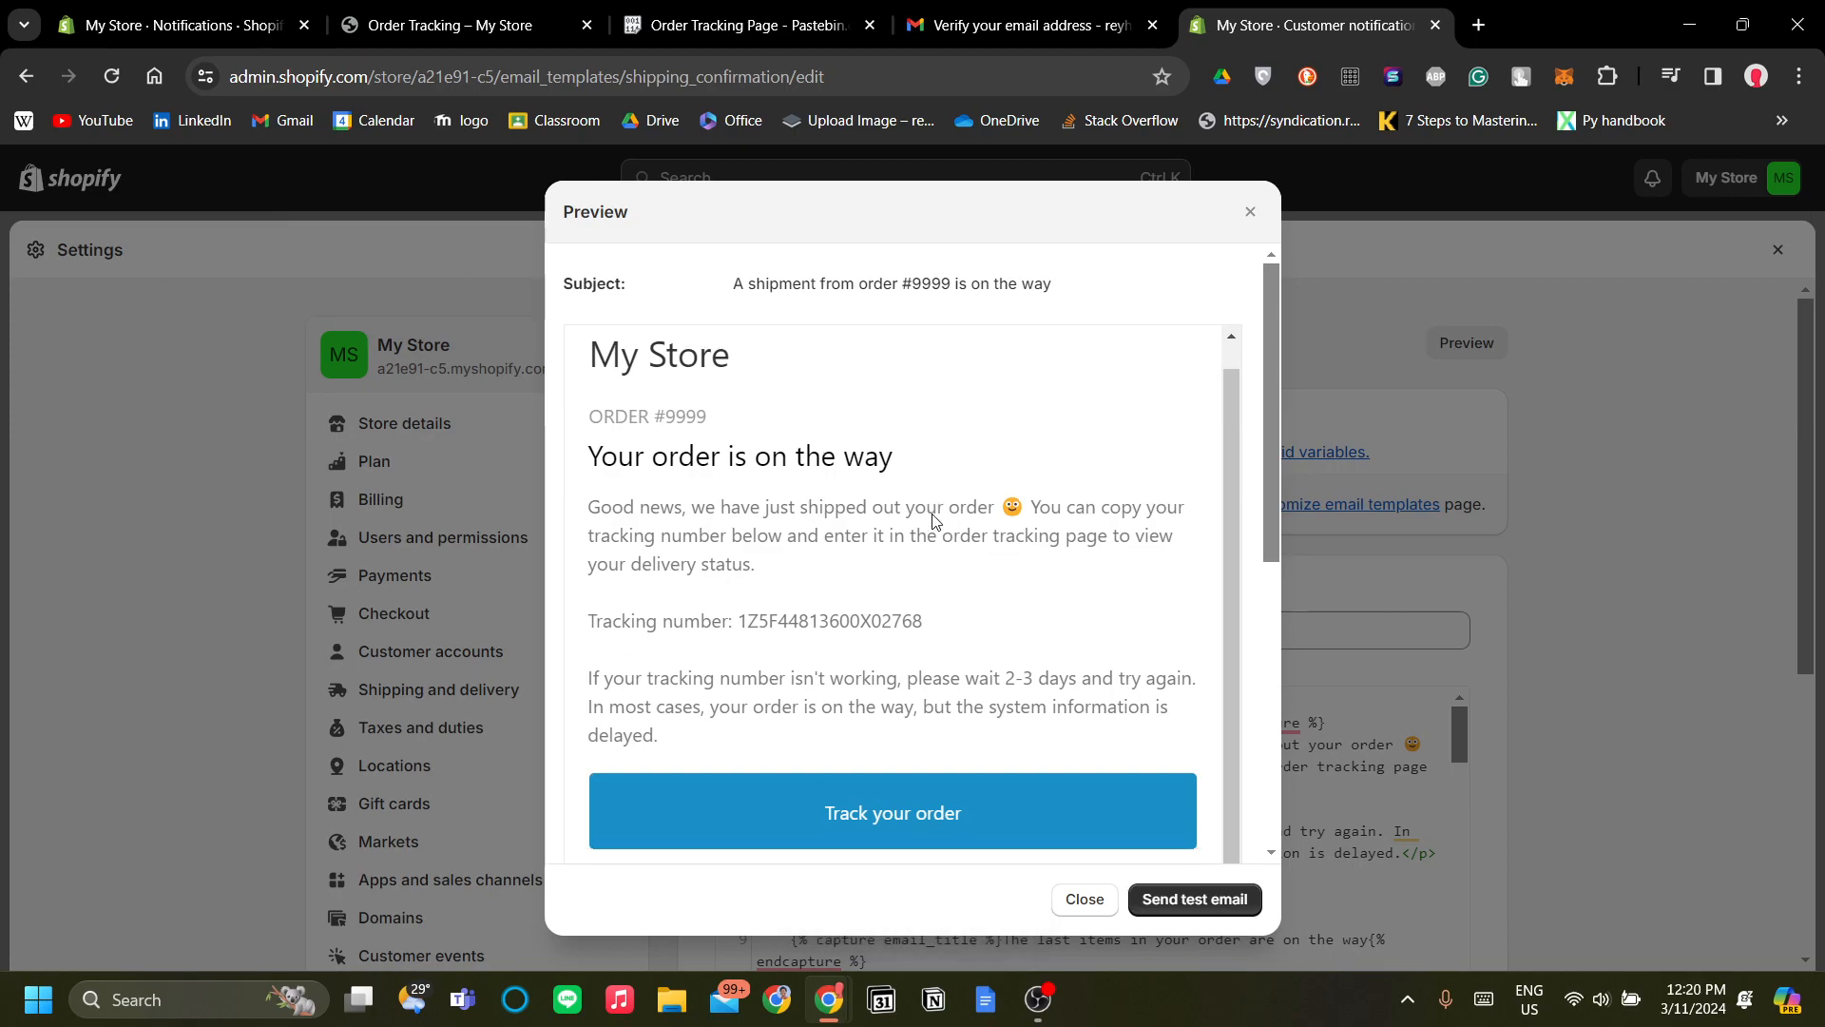
pyautogui.scroll(-6, 984, 531)
pyautogui.scroll(10, 987, 538)
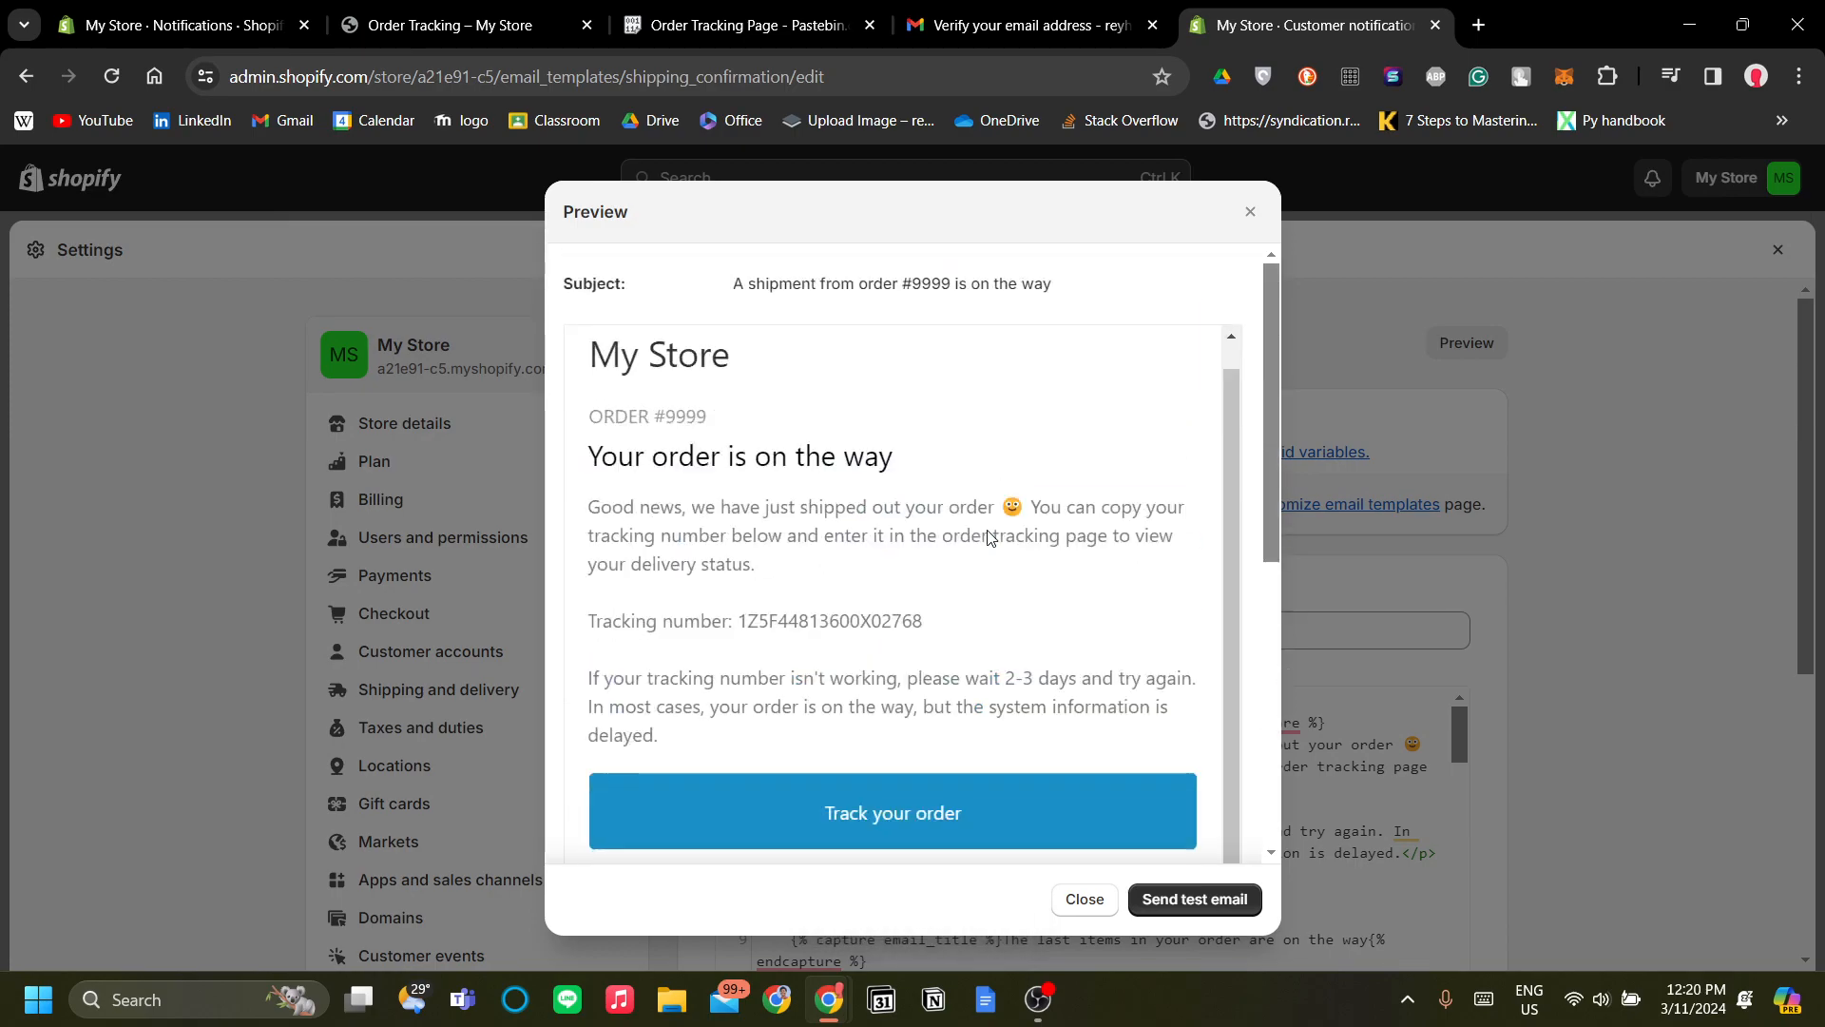
pyautogui.scroll(-3, 683, 433)
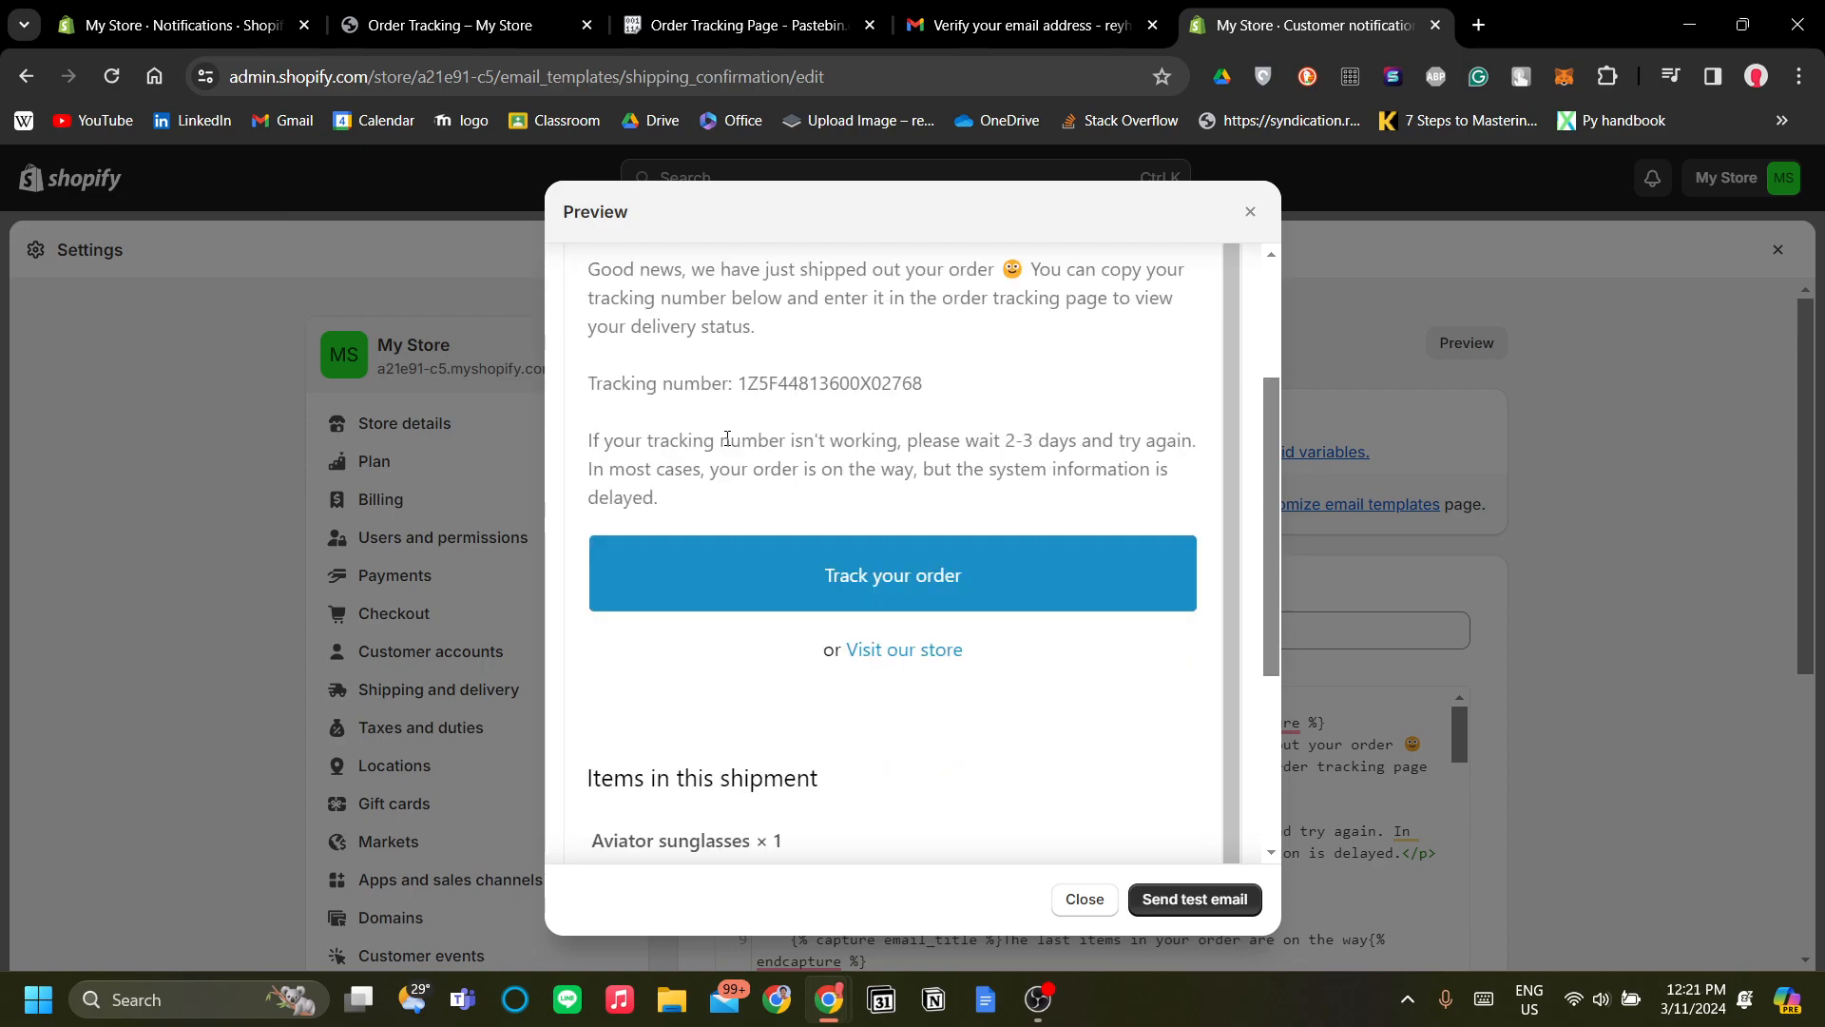
pyautogui.scroll(1, 801, 452)
pyautogui.scroll(3, 855, 466)
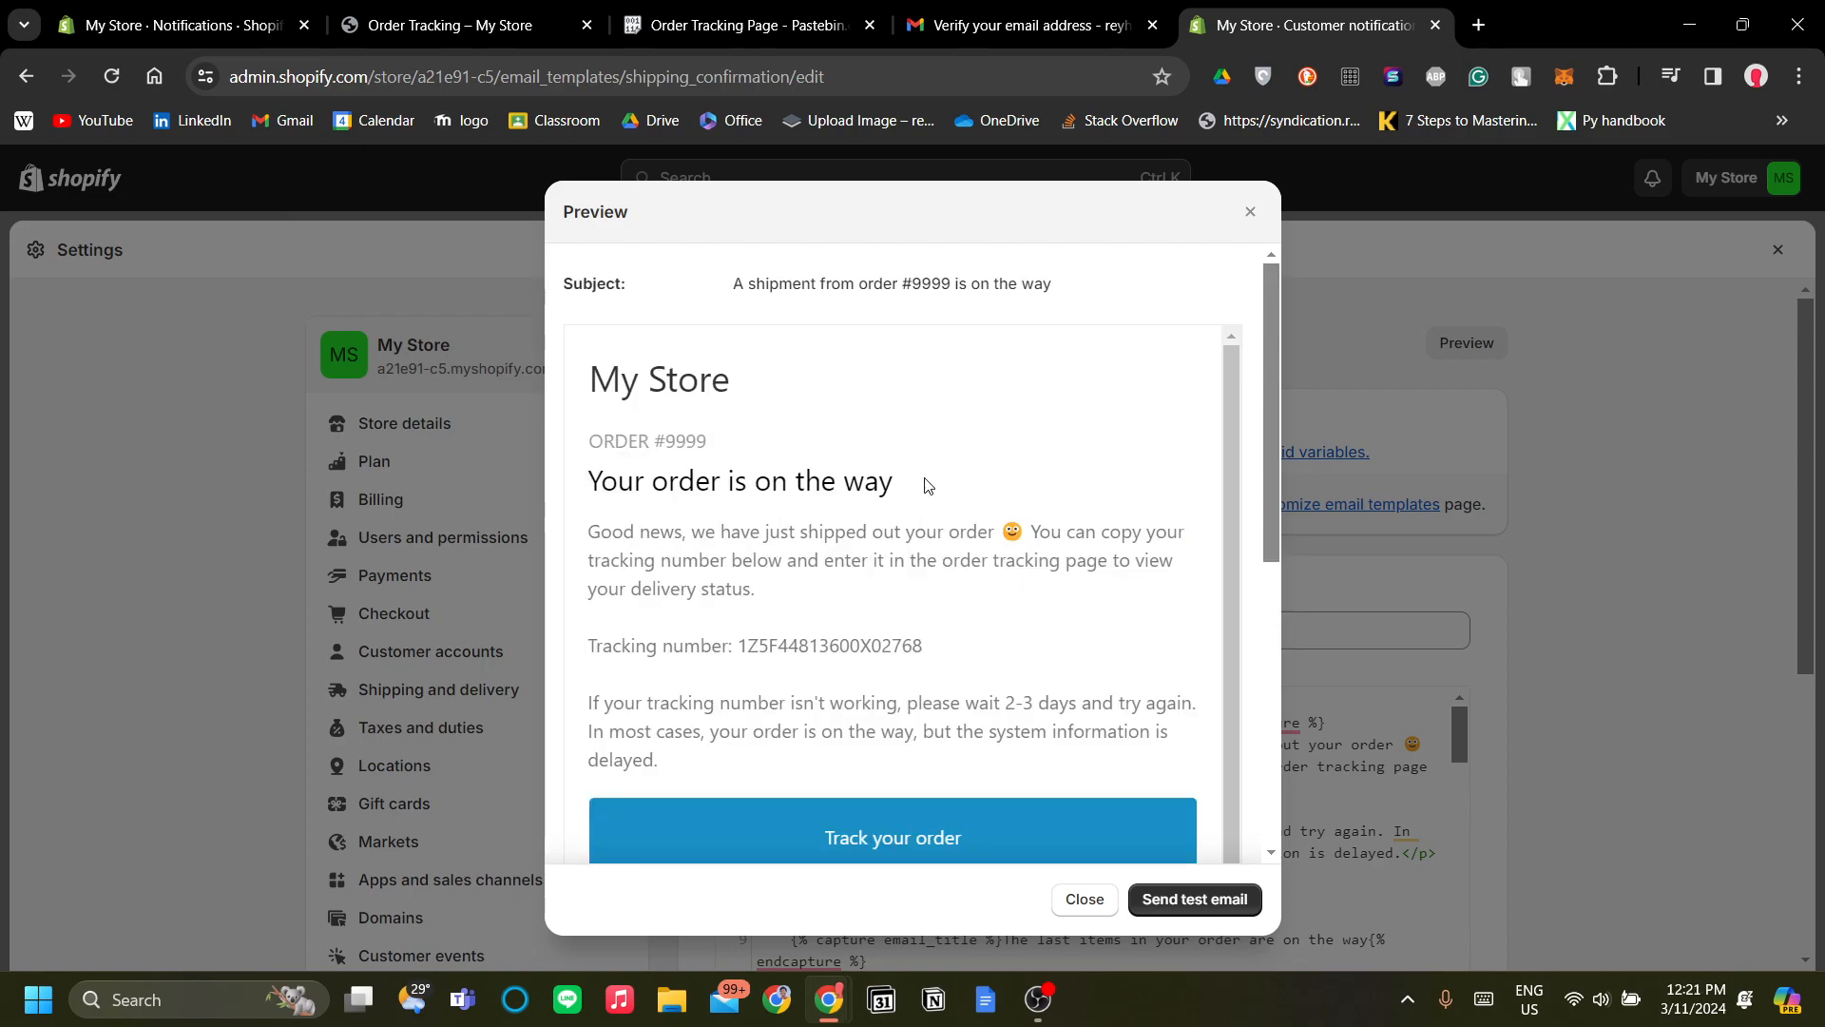
pyautogui.scroll(-6, 979, 514)
pyautogui.scroll(1, 942, 552)
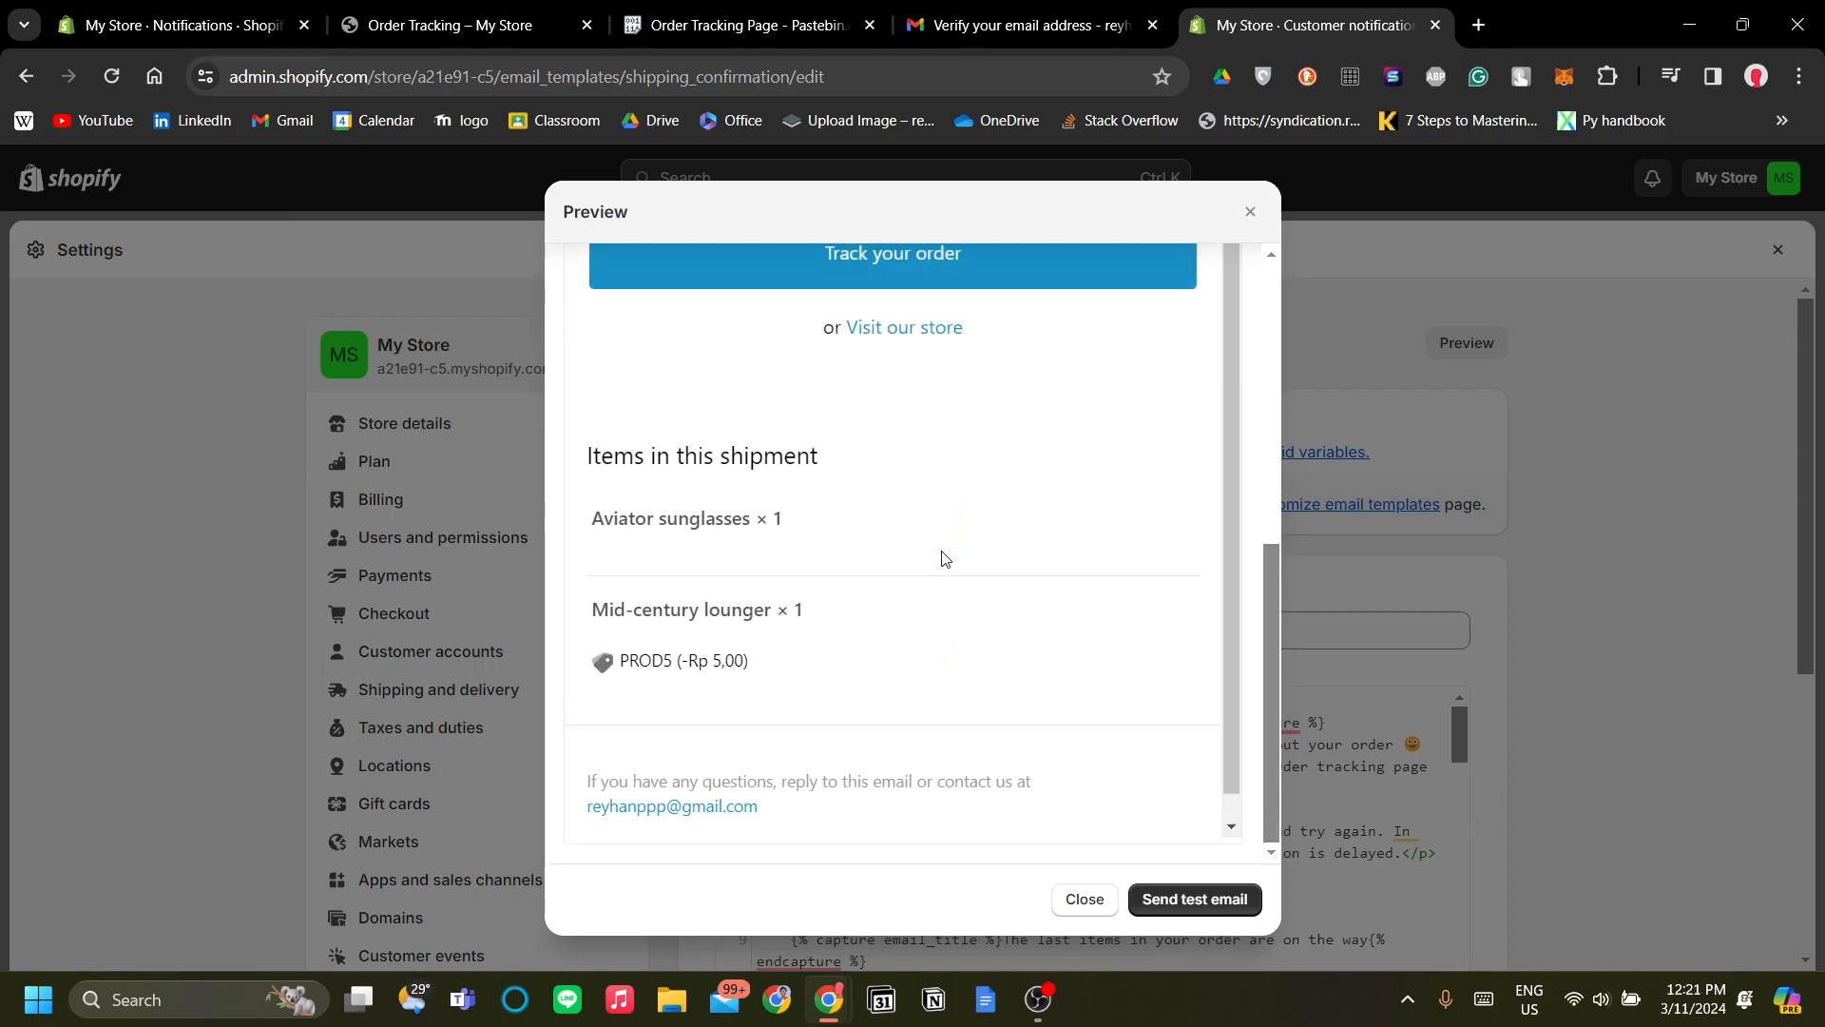
pyautogui.moveTo(1274, 614); pyautogui.dragTo(1269, 339)
pyautogui.click(1042, 476)
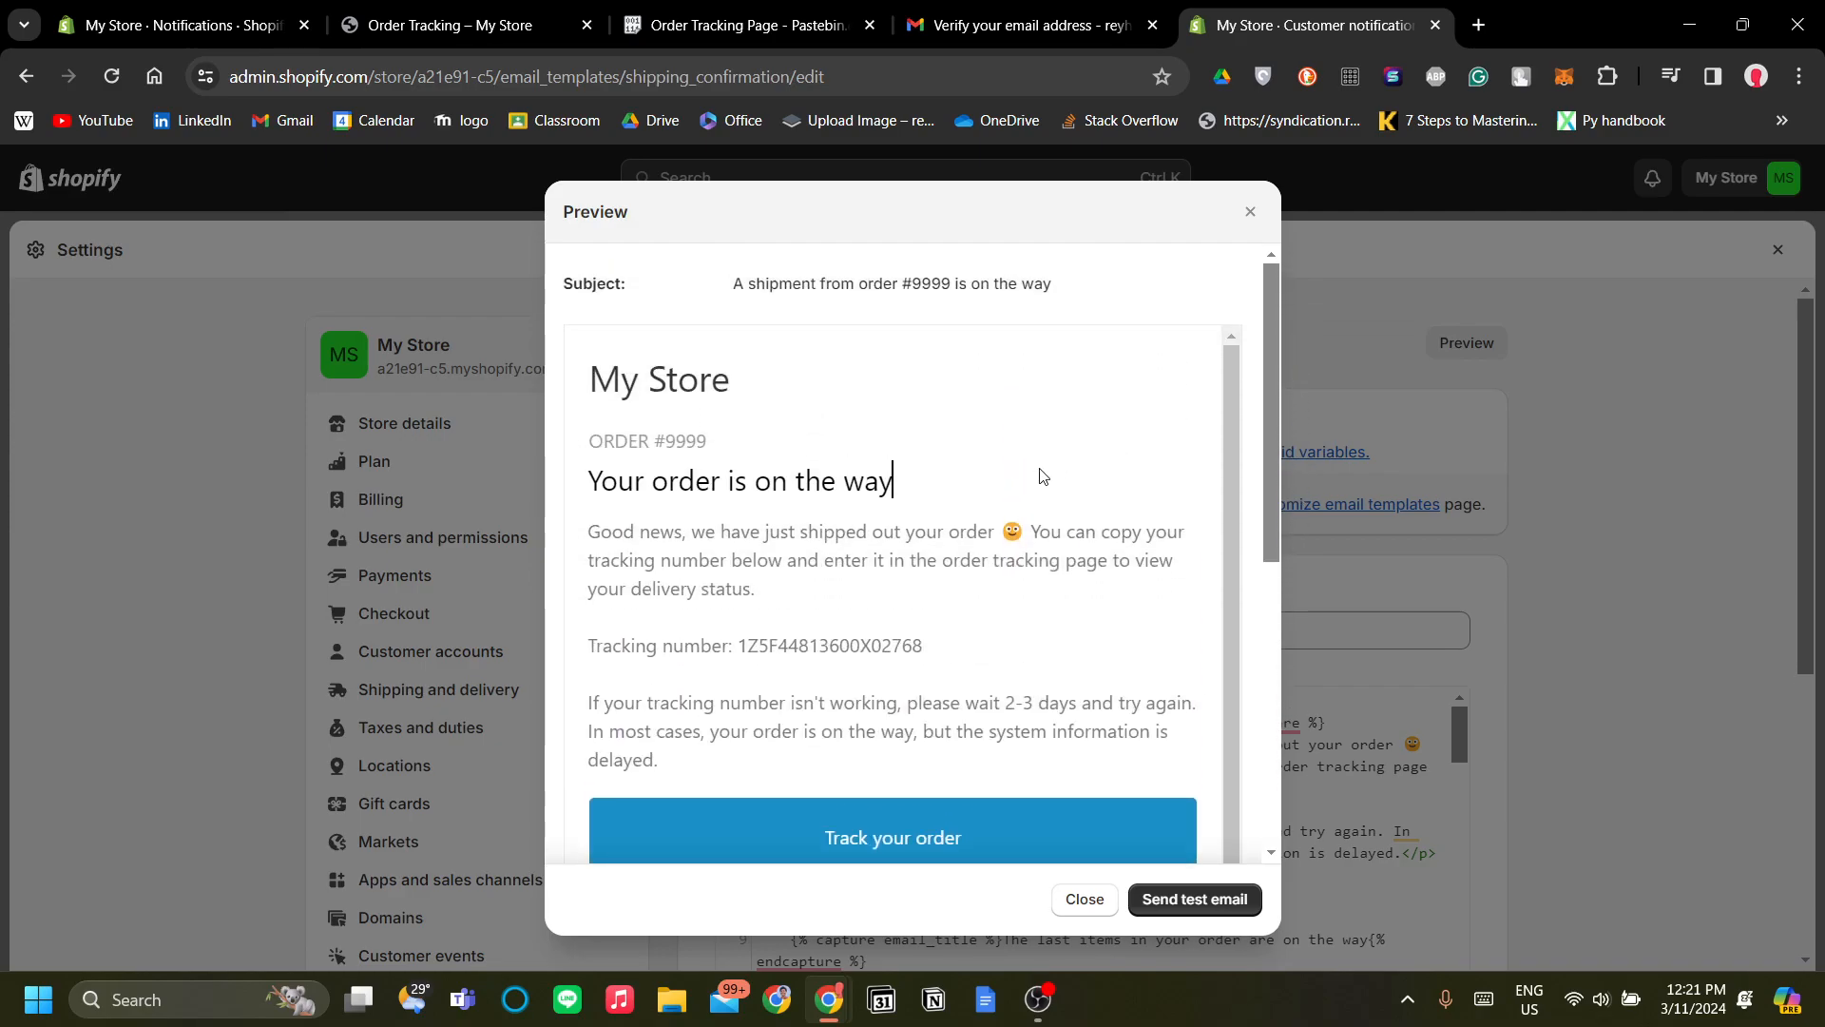
# Examine the previewed email's shipping message, delay notice and stated waiting period, and close the preview.
pyautogui.scroll(-3, 1035, 514)
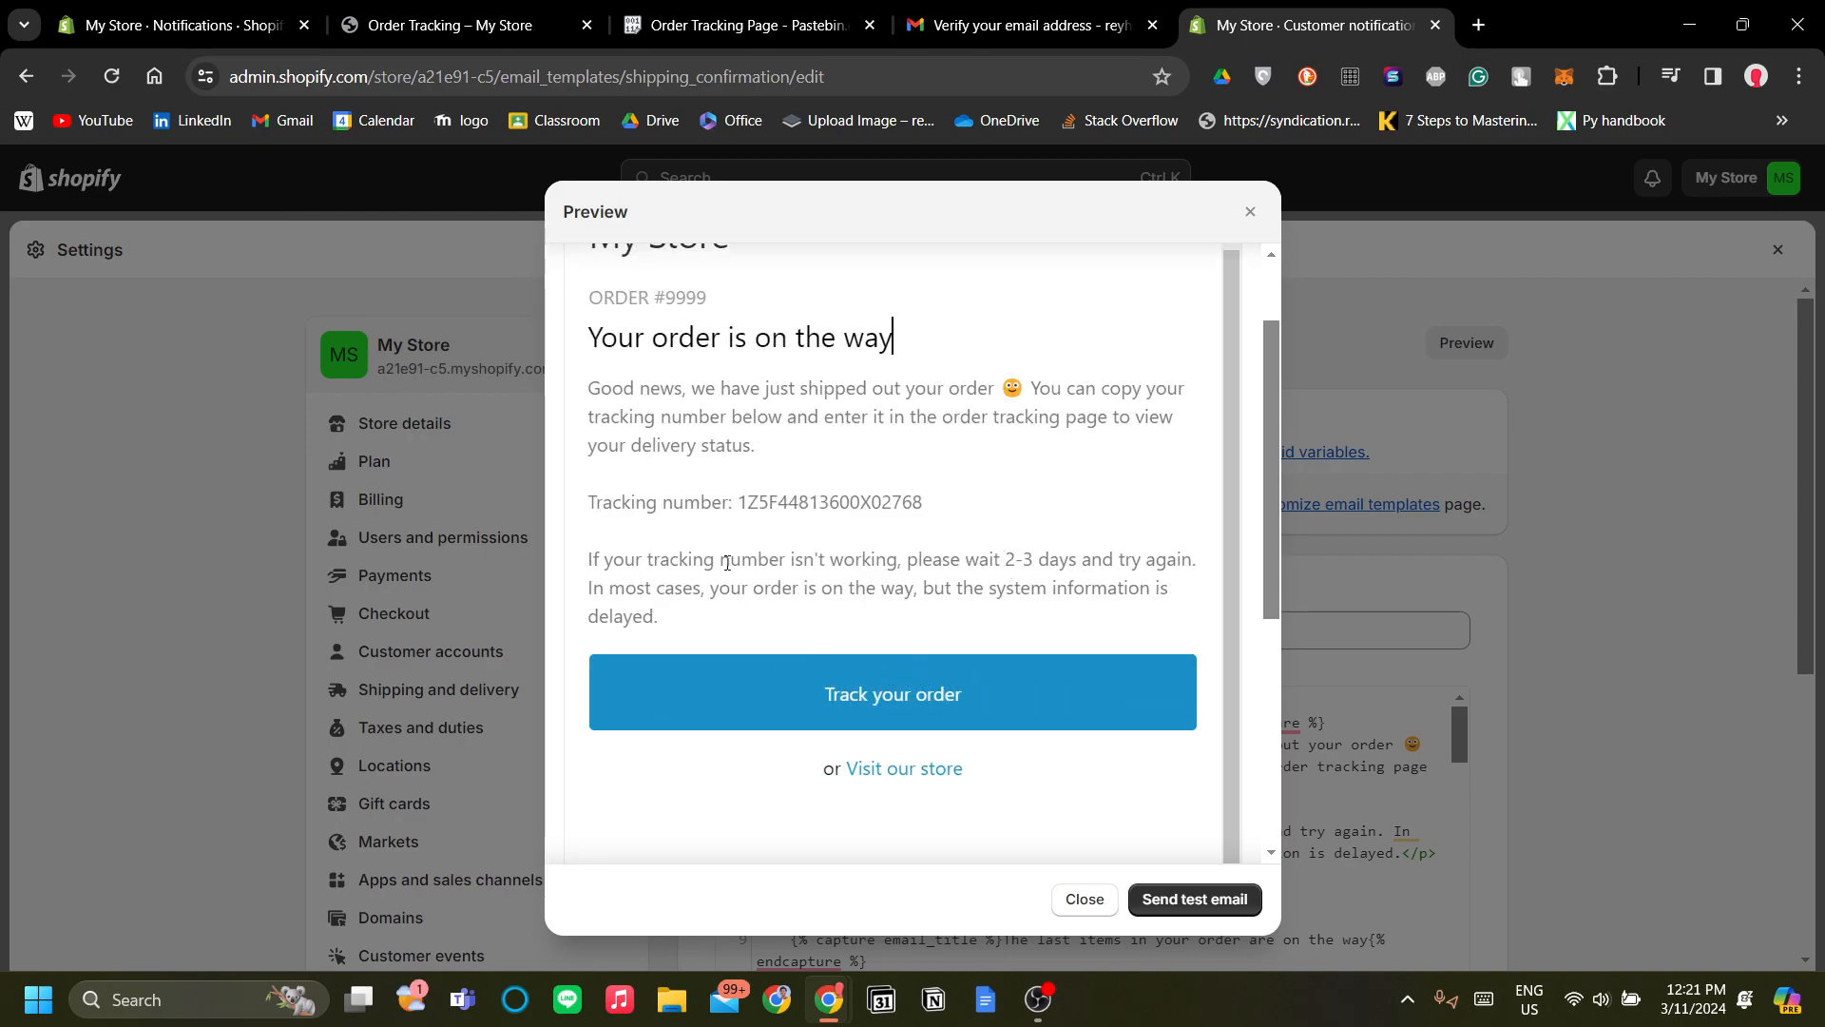
pyautogui.scroll(1, 708, 562)
pyautogui.moveTo(612, 412); pyautogui.dragTo(961, 501)
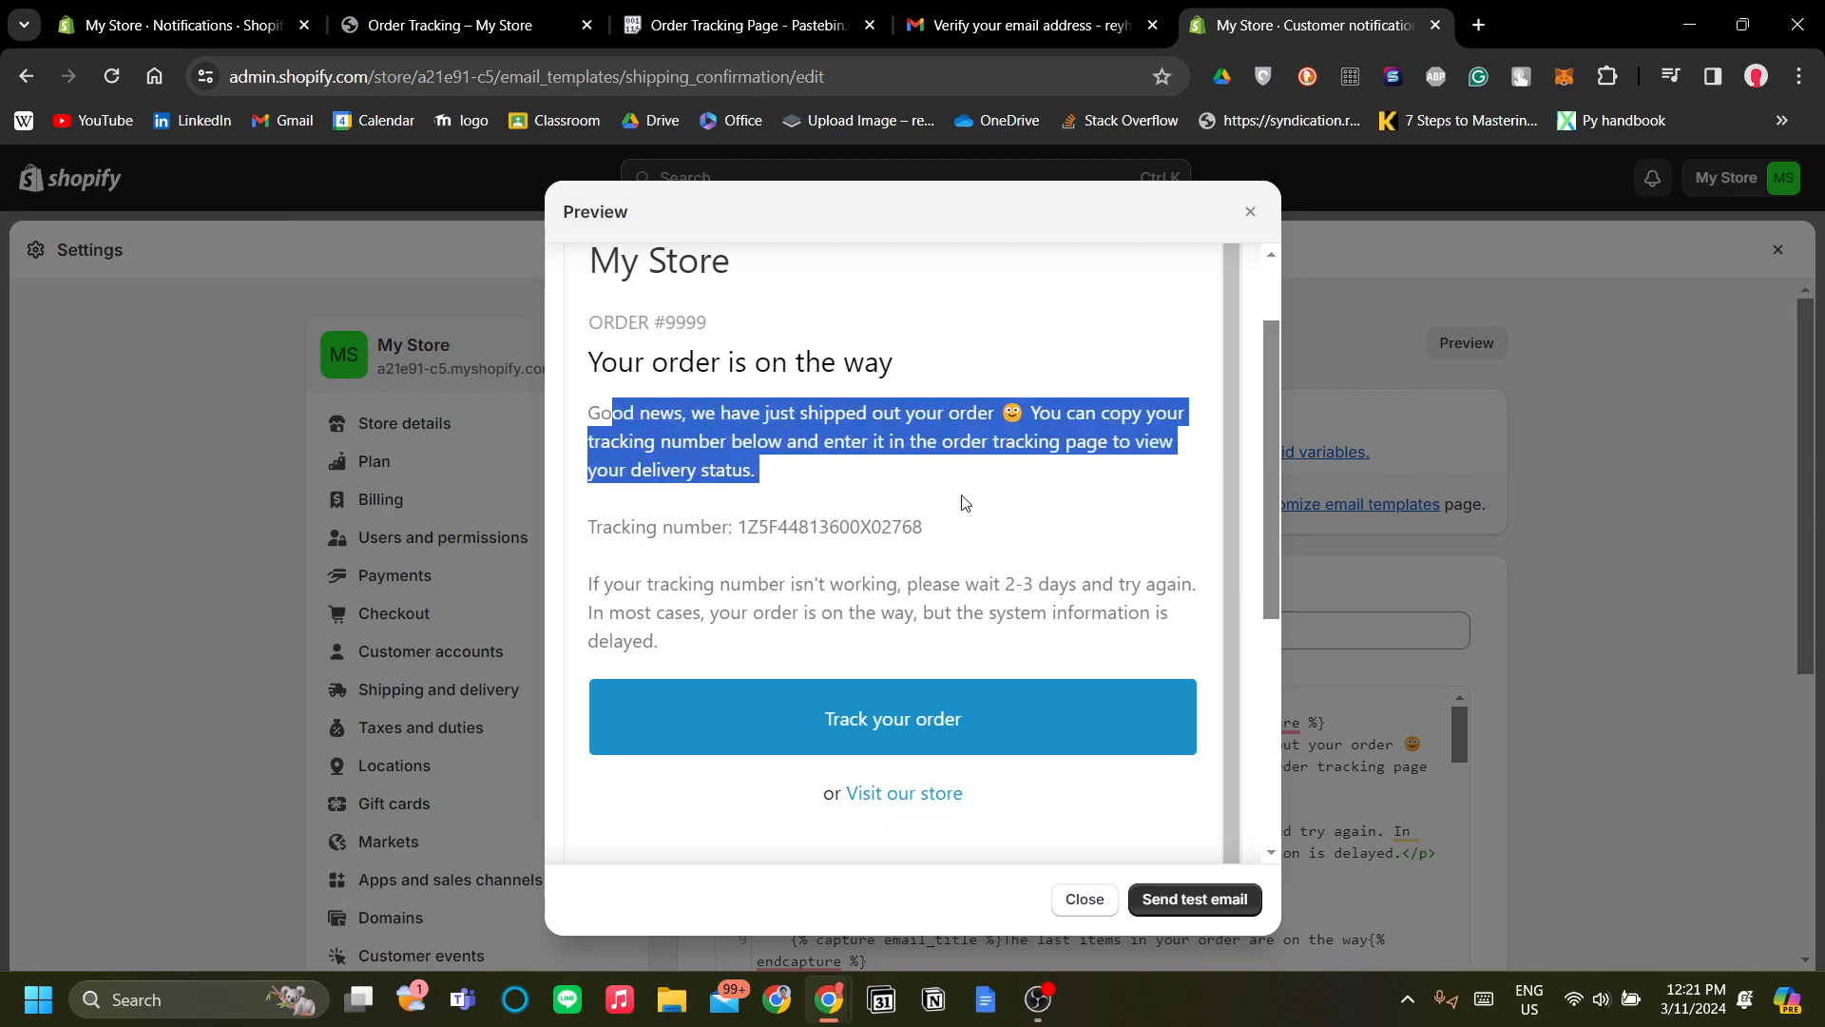
pyautogui.click(962, 502)
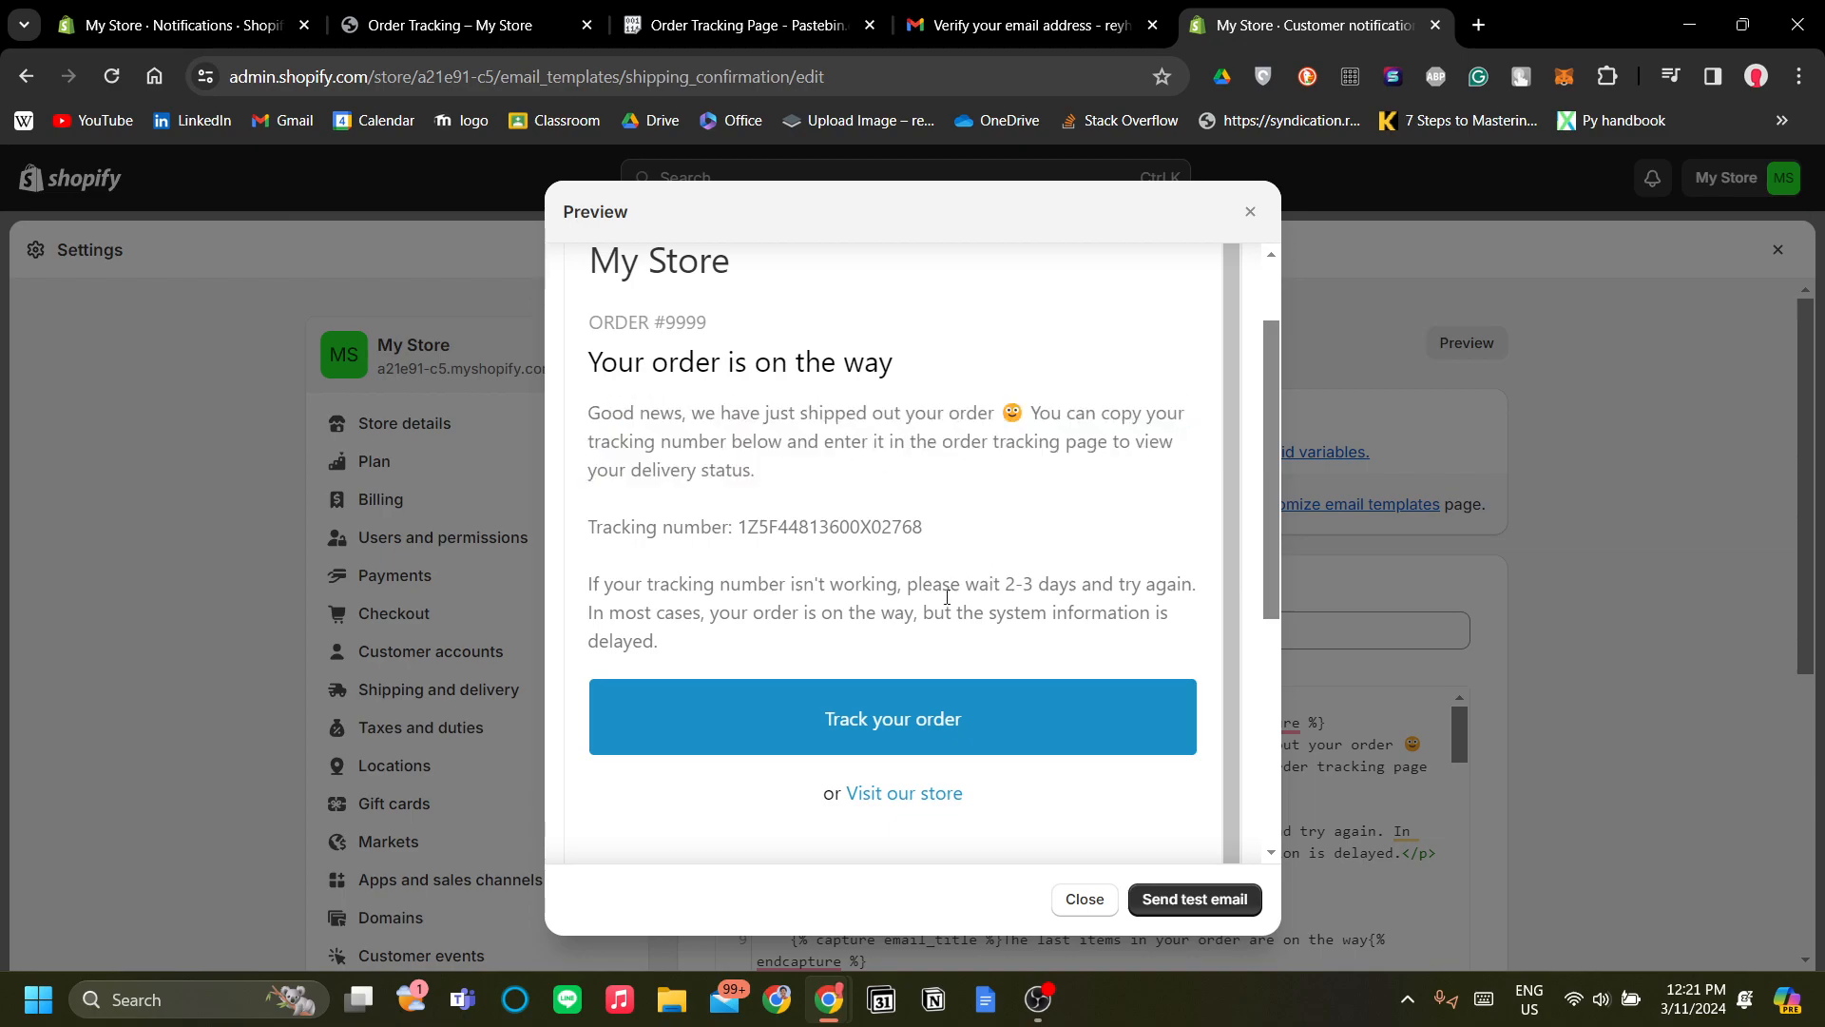
pyautogui.moveTo(727, 648); pyautogui.dragTo(616, 616)
pyautogui.click(693, 600)
pyautogui.moveTo(1020, 585); pyautogui.dragTo(1089, 585)
pyautogui.click(1108, 639)
pyautogui.click(1250, 221)
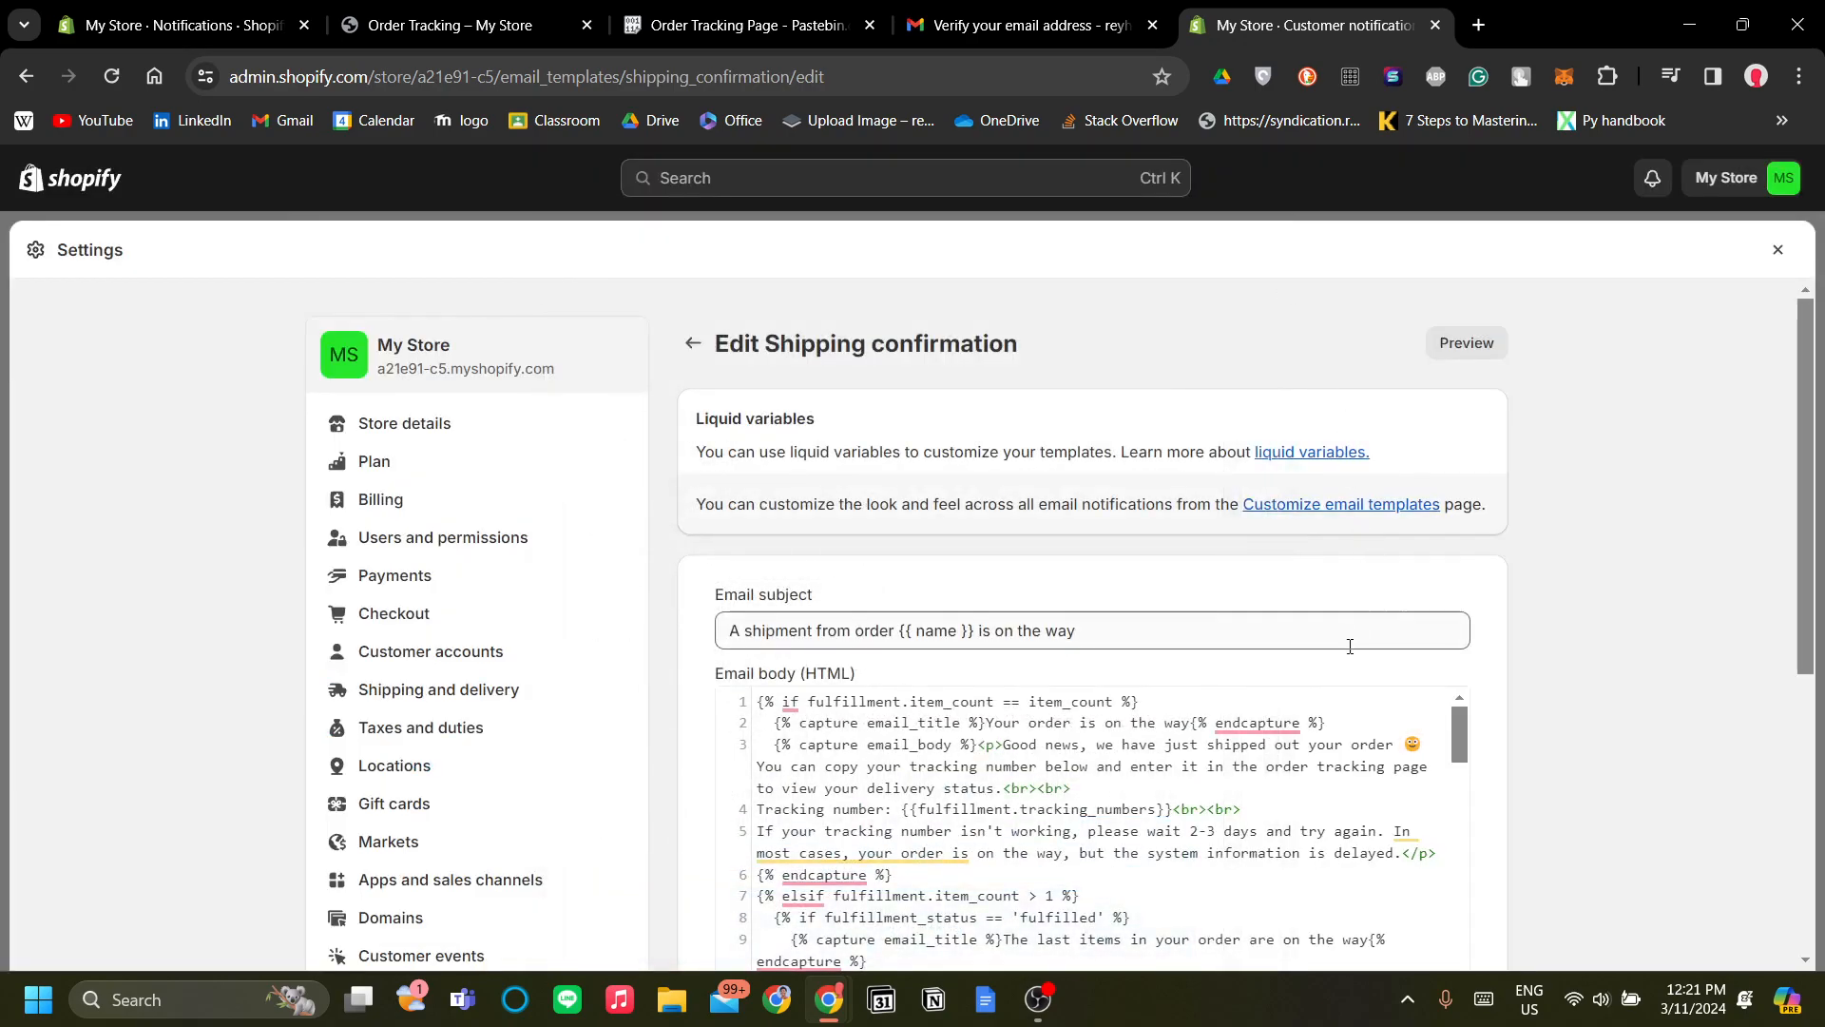
# Change the waiting time unit in the delay notice on line 5 of the email body to "Weeks".
pyautogui.scroll(-4, 1690, 696)
pyautogui.scroll(1, 1583, 688)
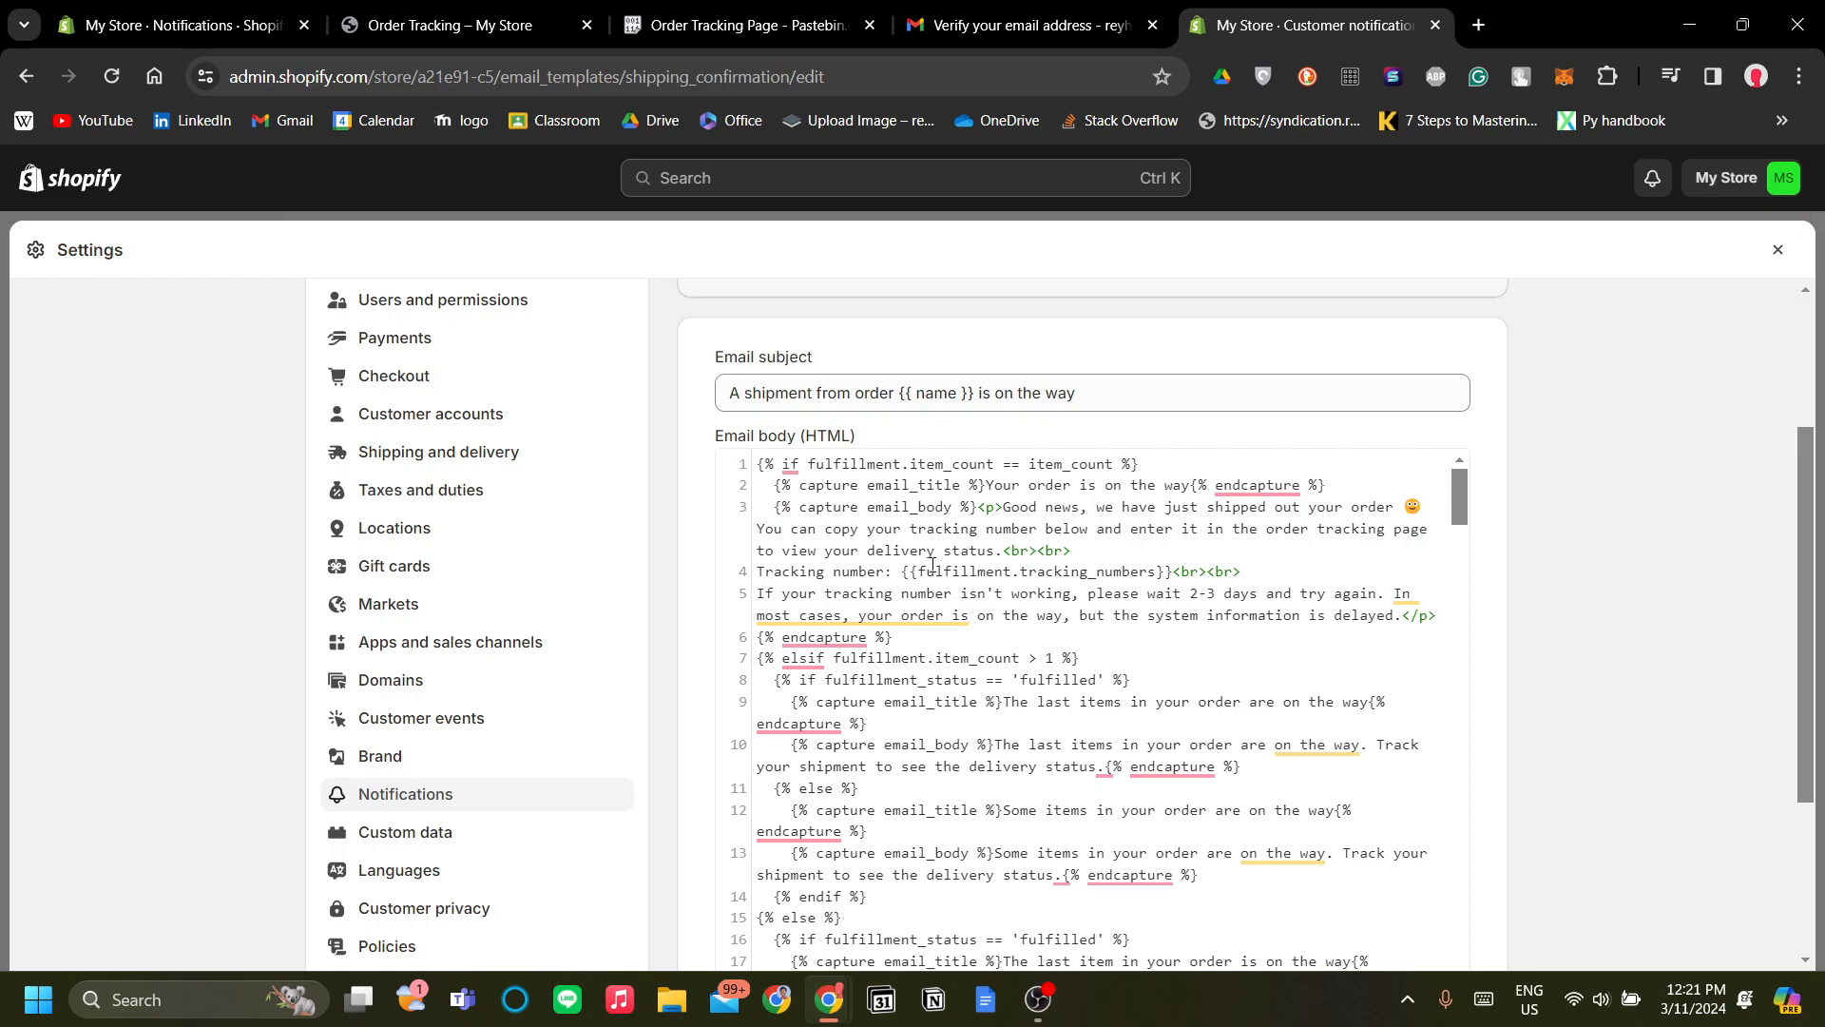
pyautogui.scroll(1, 945, 611)
pyautogui.scroll(-1, 945, 612)
pyautogui.scroll(1, 951, 618)
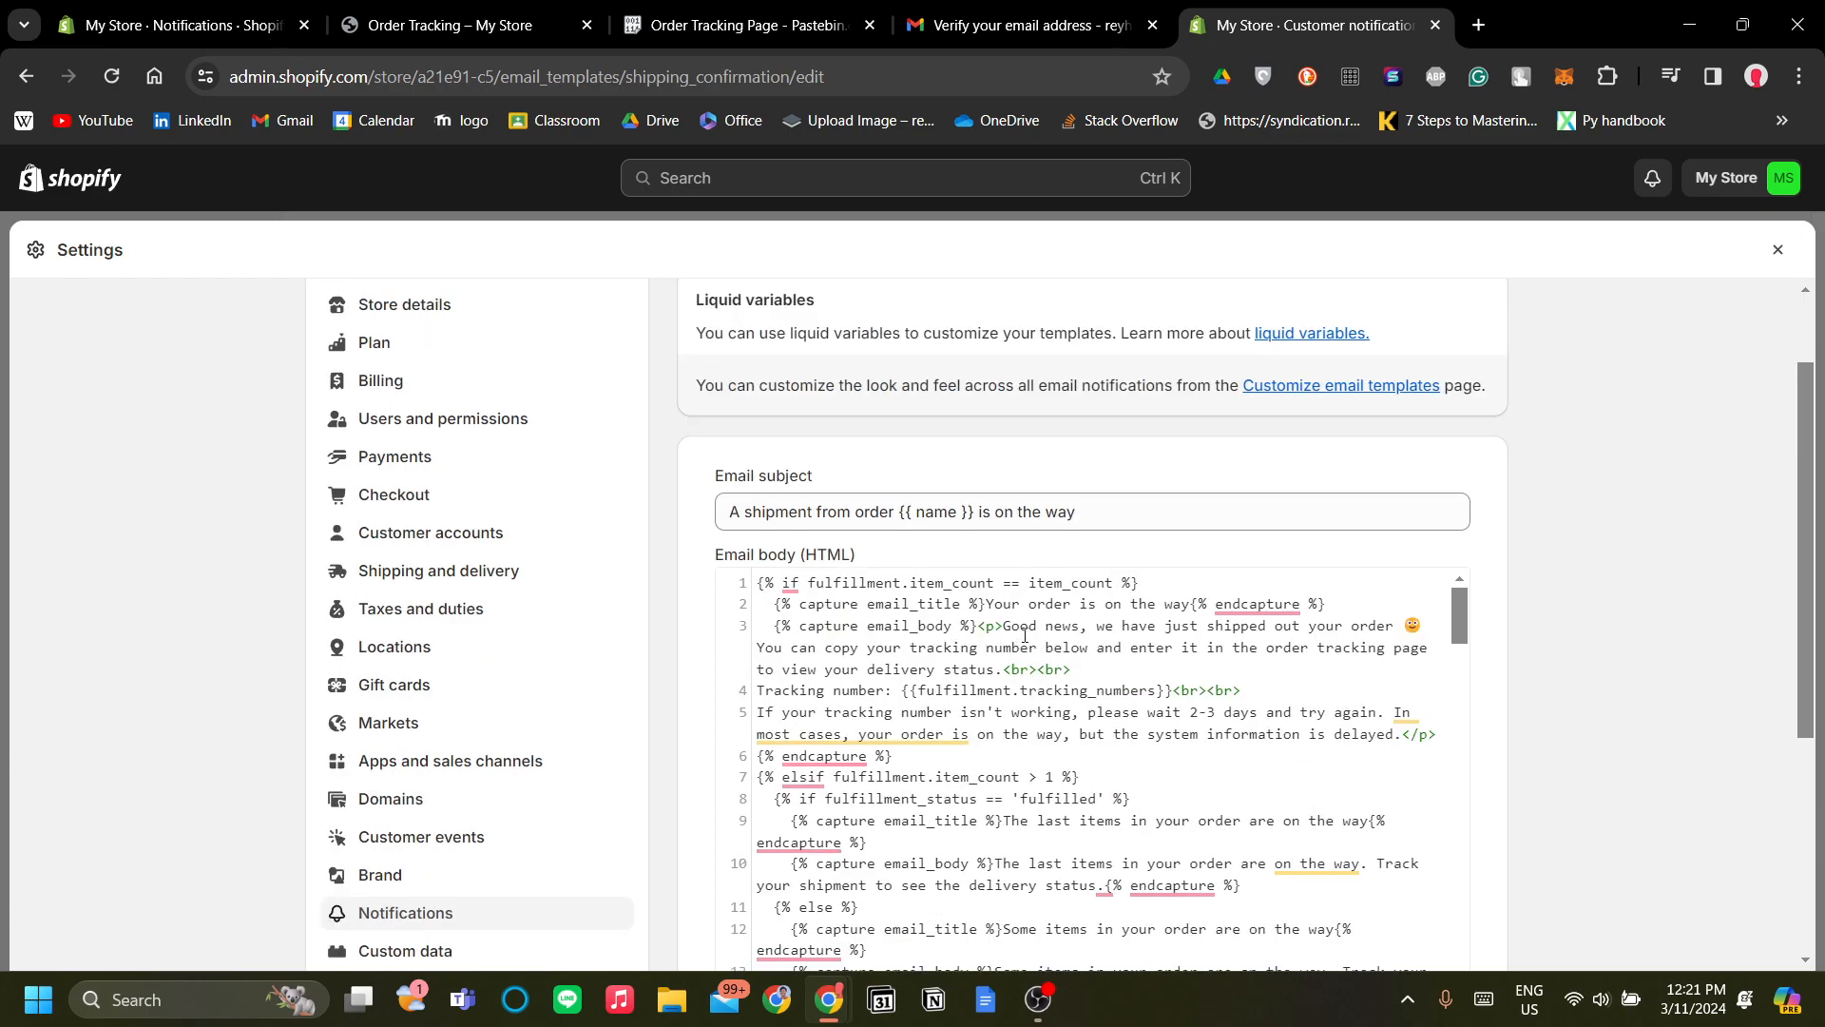
pyautogui.moveTo(1006, 625); pyautogui.dragTo(998, 673)
pyautogui.click(998, 673)
pyautogui.write('.')
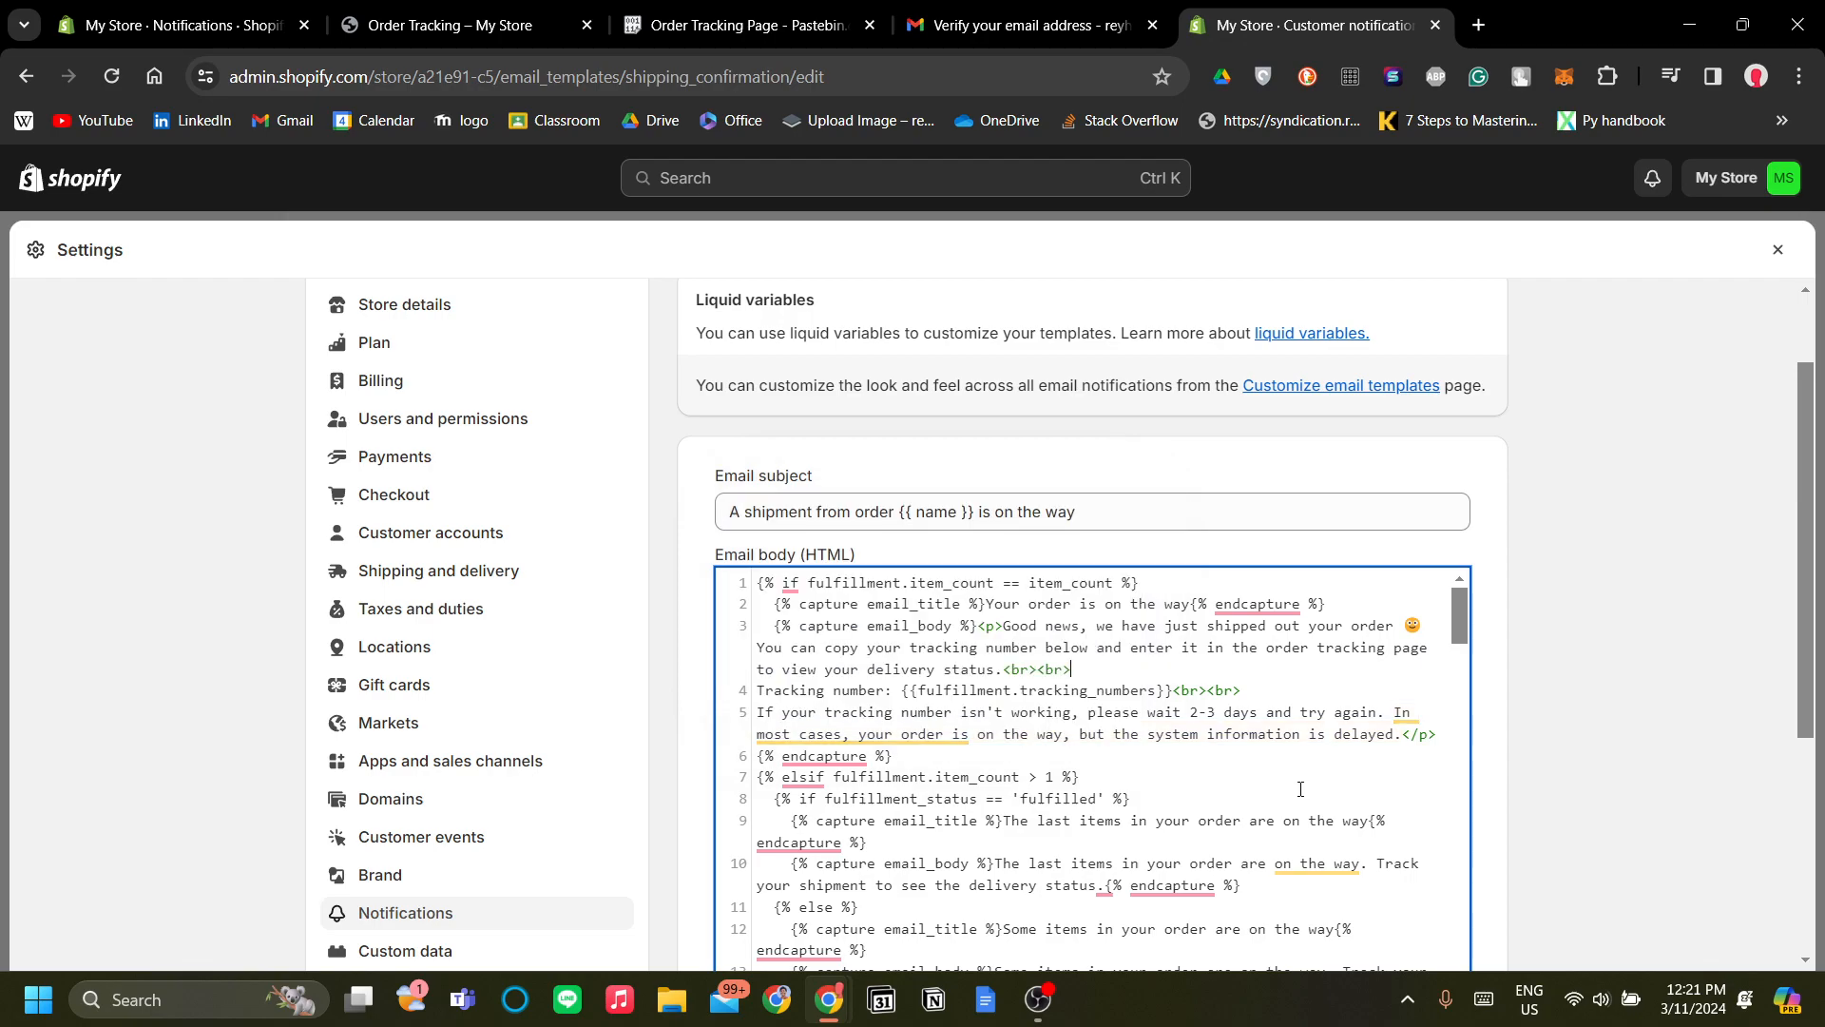
pyautogui.moveTo(1223, 712); pyautogui.dragTo(1258, 712)
pyautogui.write('Weeks')
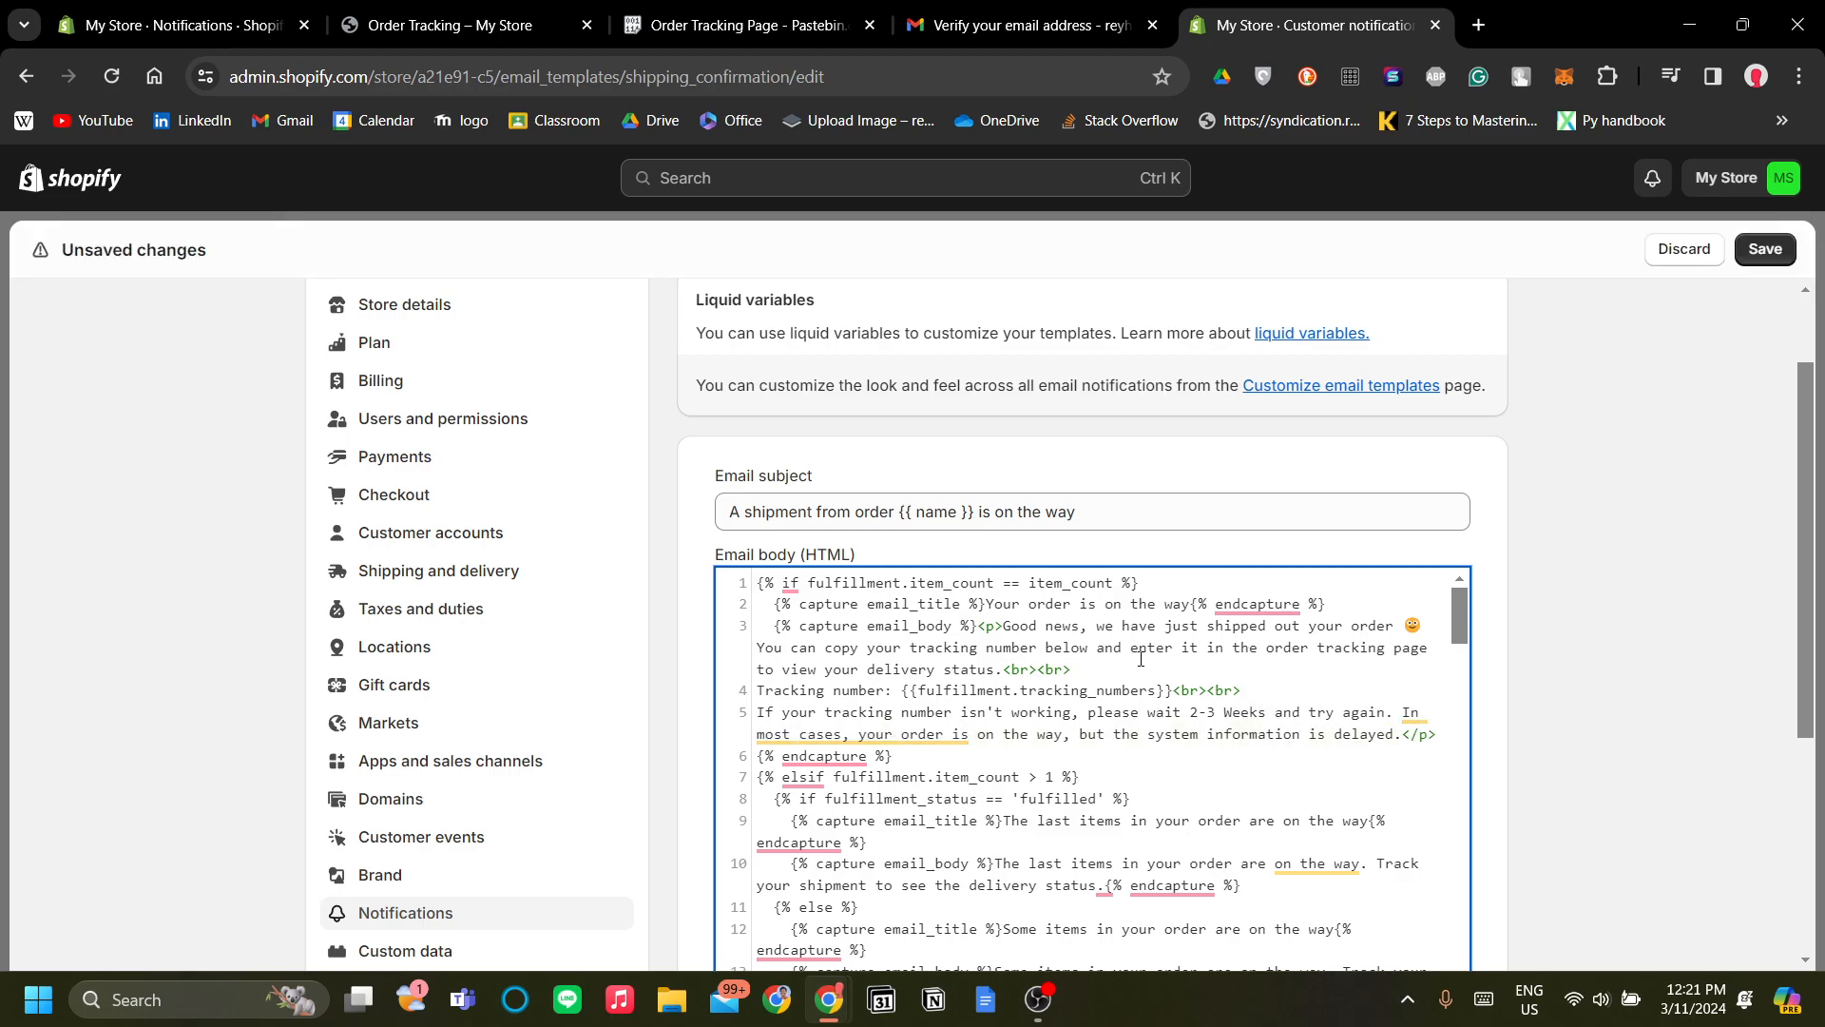
# Review the "Good news" message on line 3 of the email body and save the edited template.
pyautogui.moveTo(1010, 631); pyautogui.dragTo(1126, 647)
pyautogui.click(1146, 690)
pyautogui.click(1118, 765)
pyautogui.moveTo(1039, 625); pyautogui.dragTo(1121, 650)
pyautogui.click(1181, 688)
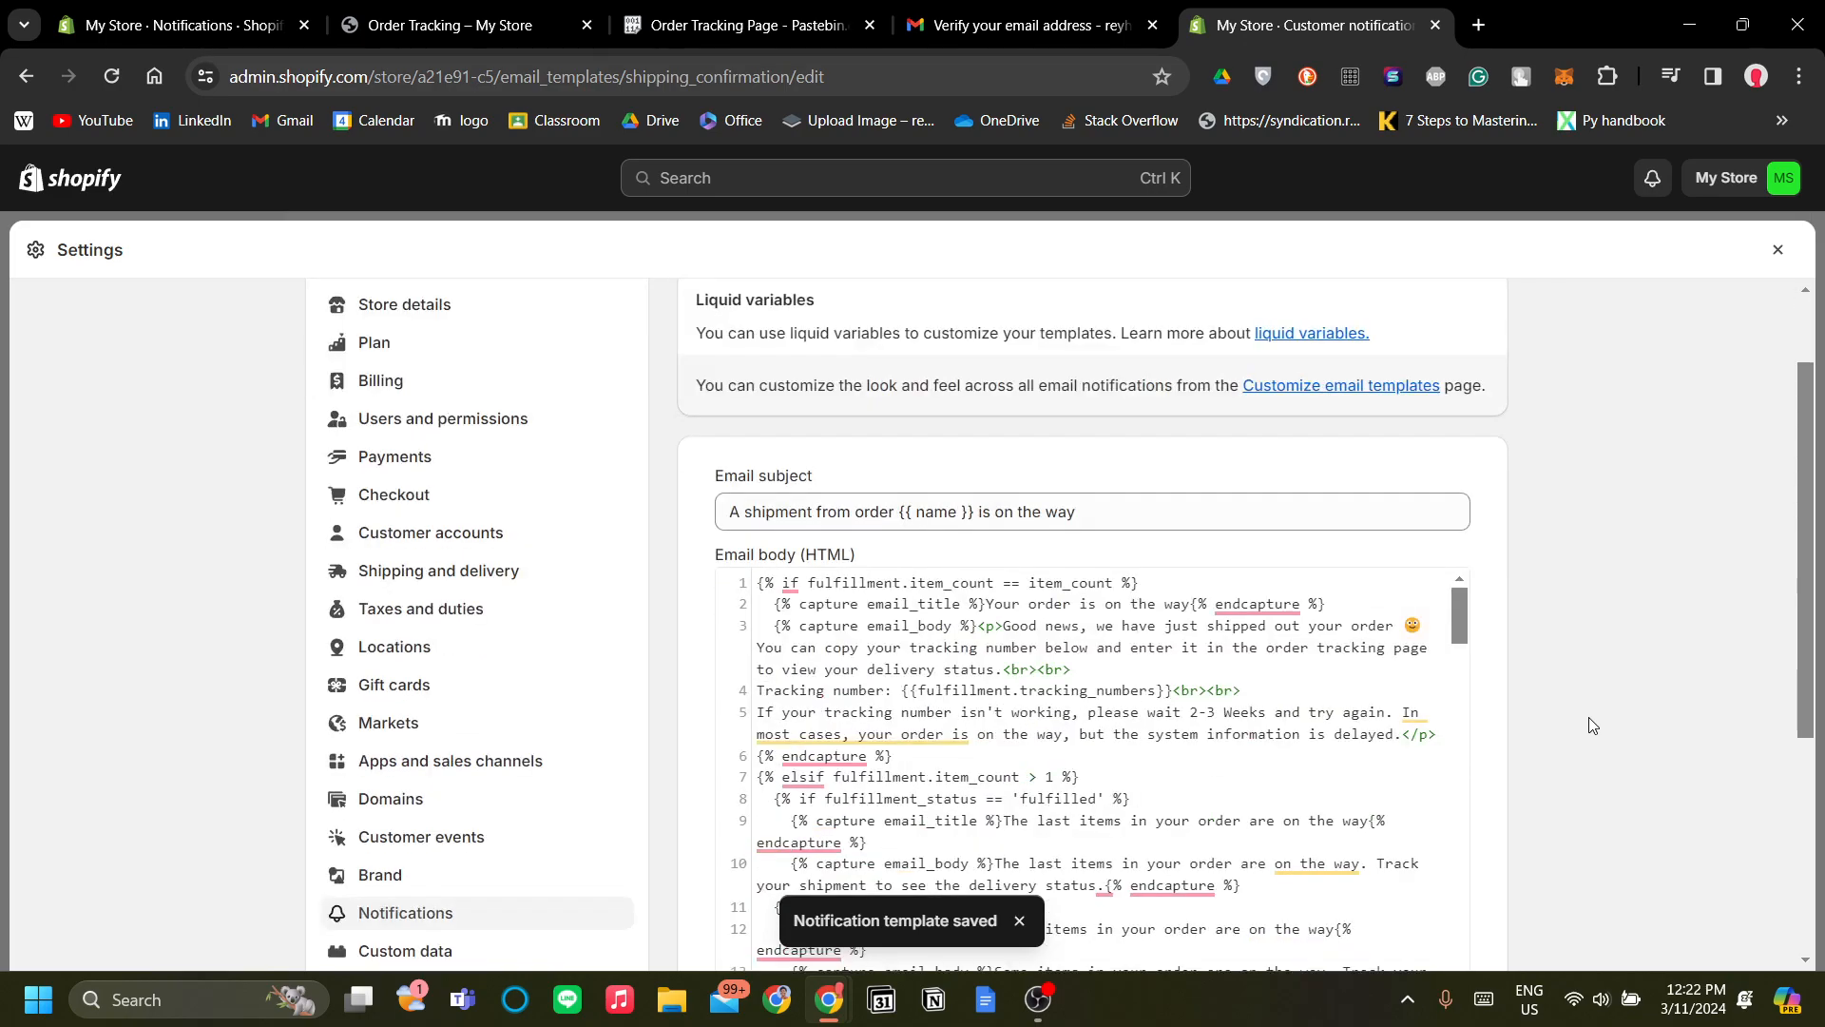
# Preview the shipping confirmation email again, check the waiting time in the delay notice, and close the preview.
pyautogui.click(1452, 348)
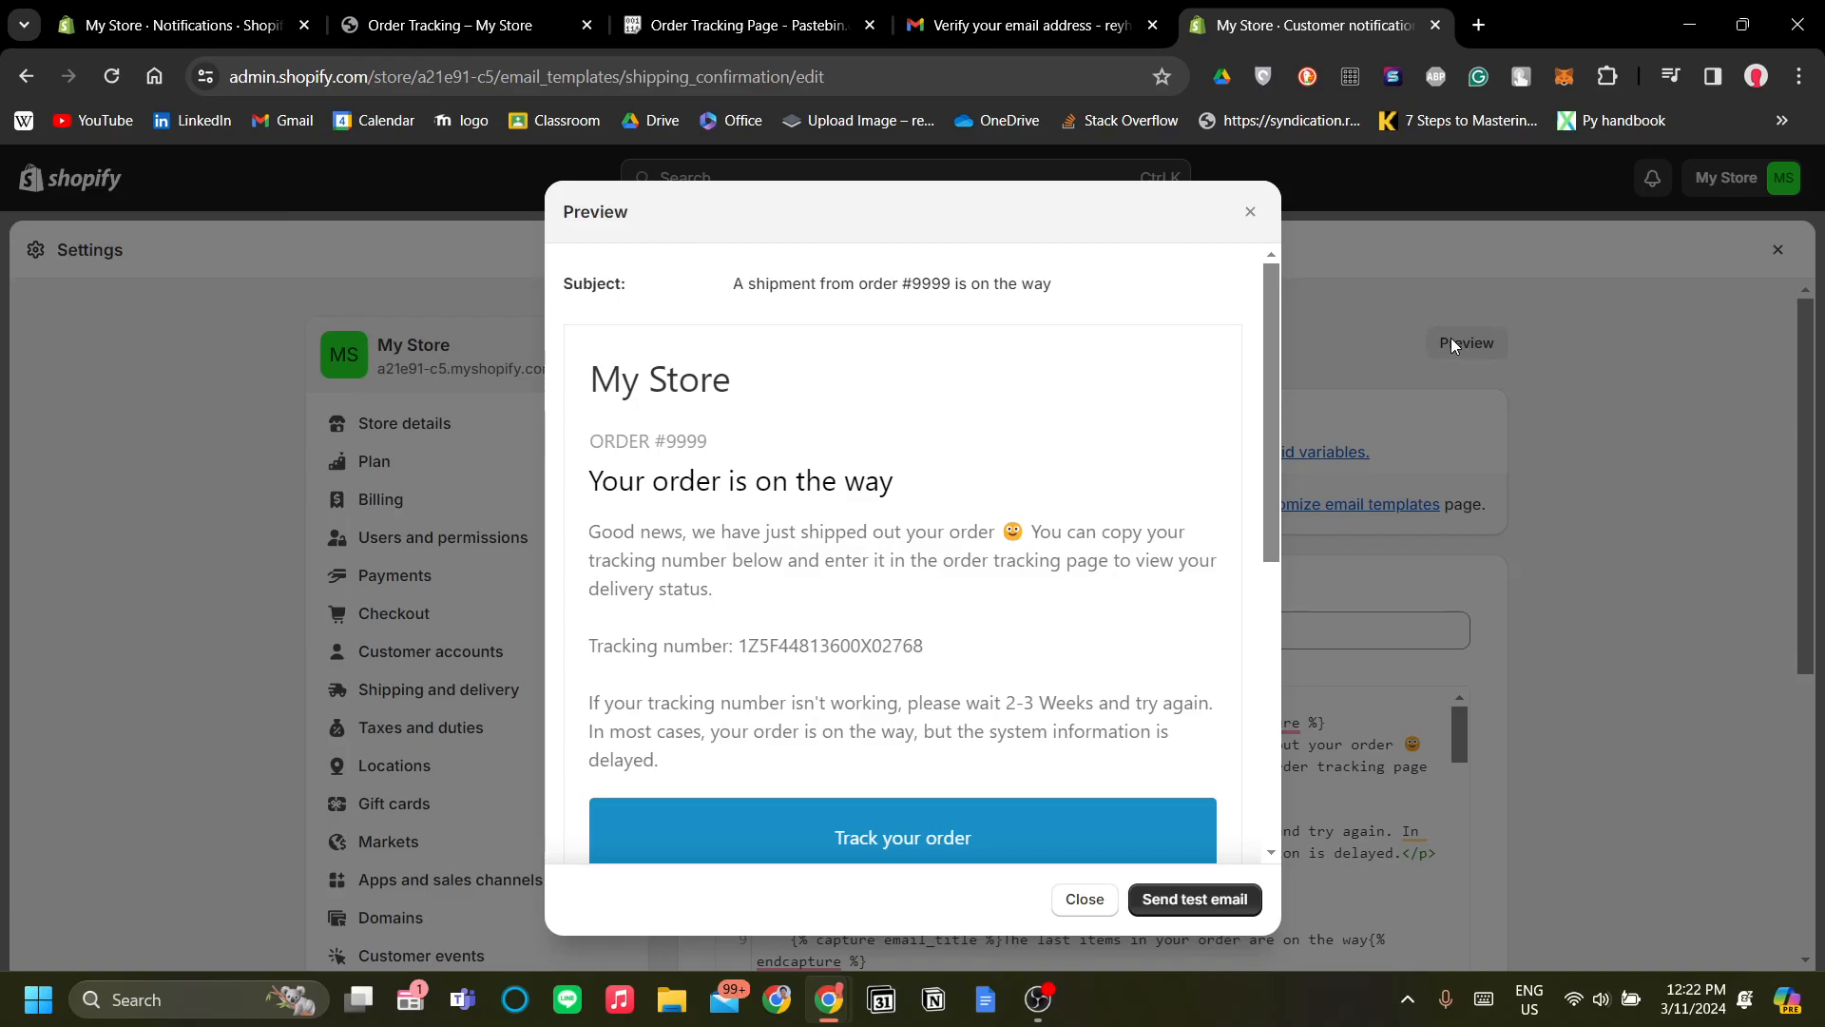
pyautogui.scroll(-4, 1092, 664)
pyautogui.scroll(3, 1141, 745)
pyautogui.moveTo(1005, 584); pyautogui.dragTo(1071, 586)
pyautogui.click(1124, 658)
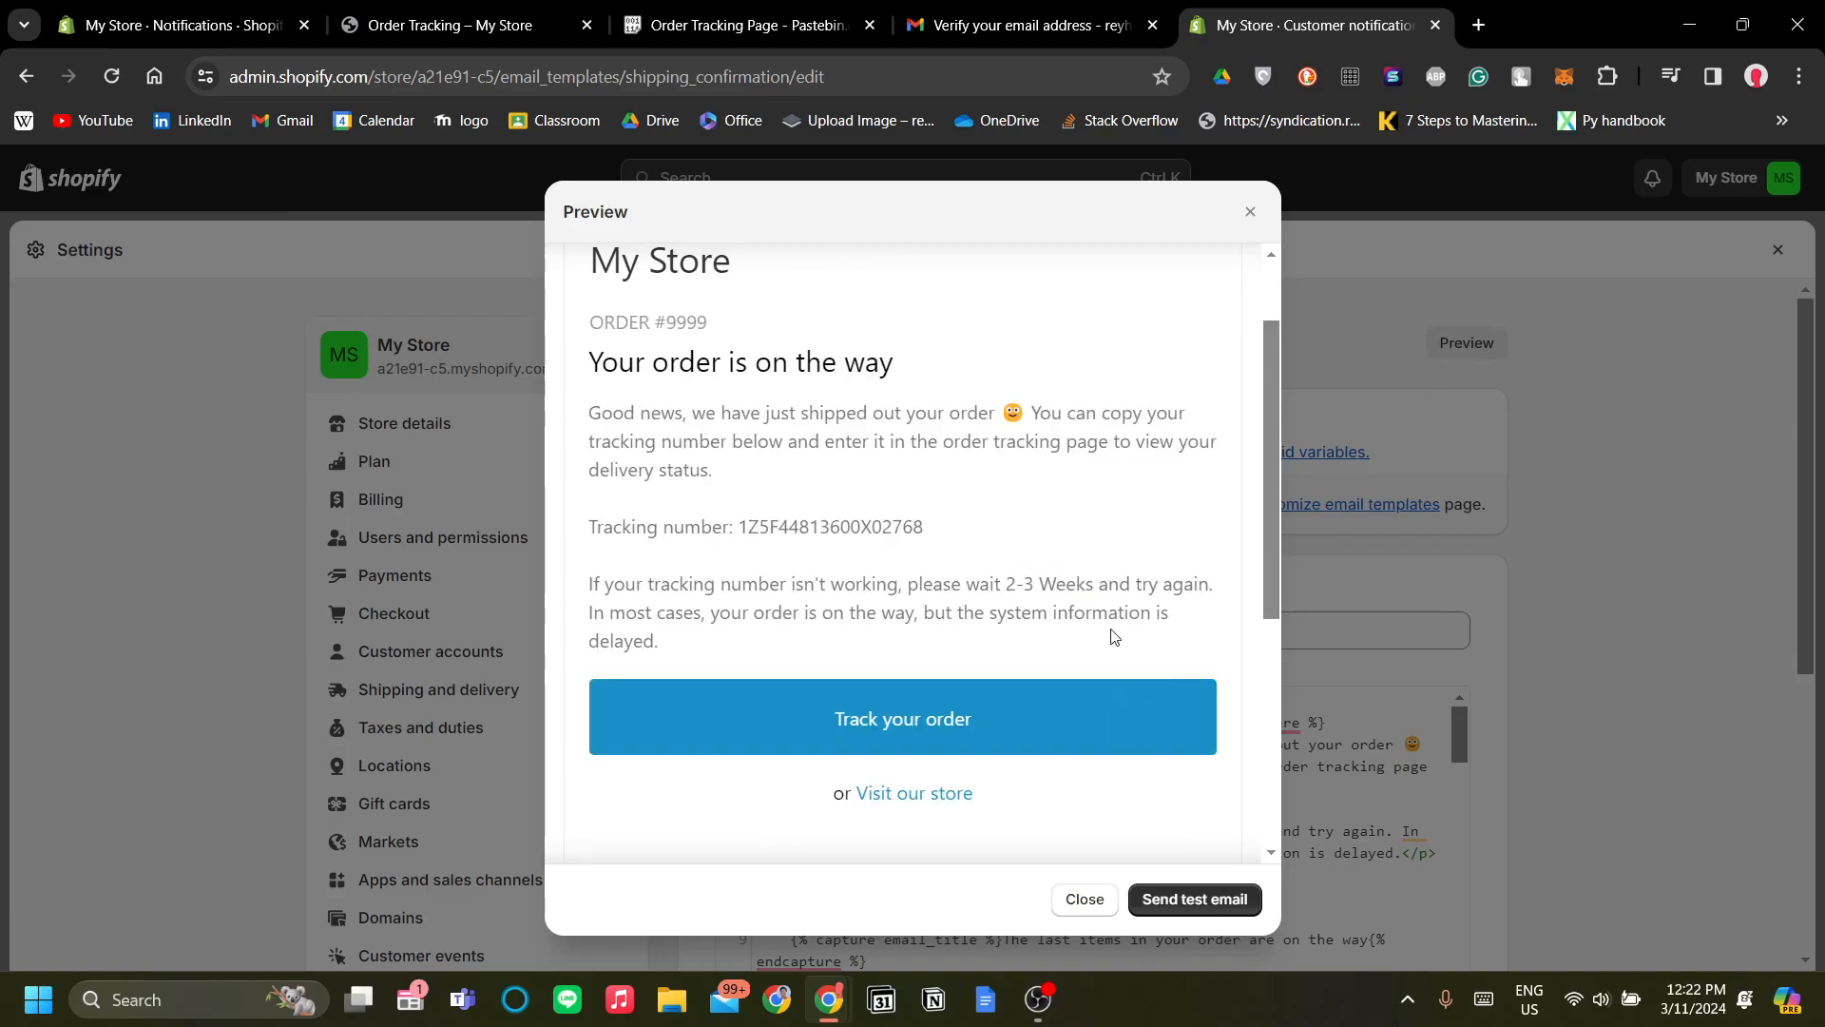
pyautogui.click(1254, 211)
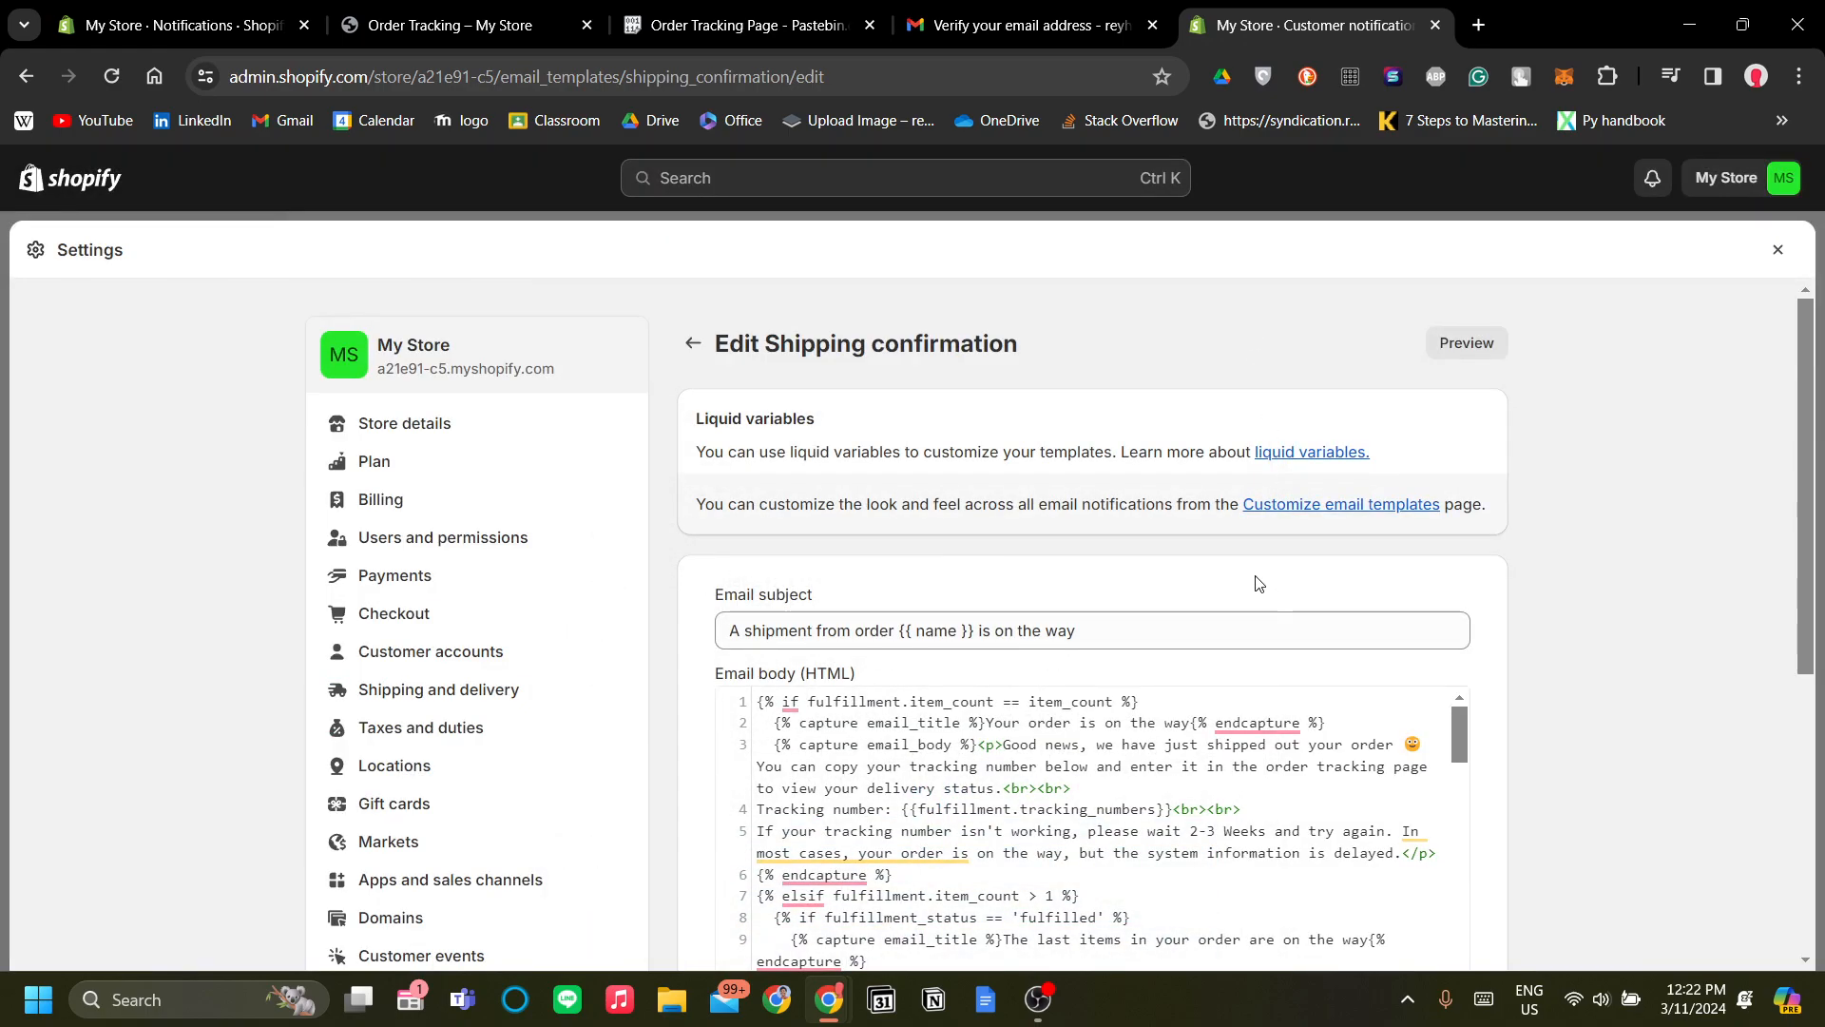
pyautogui.scroll(-4, 1254, 576)
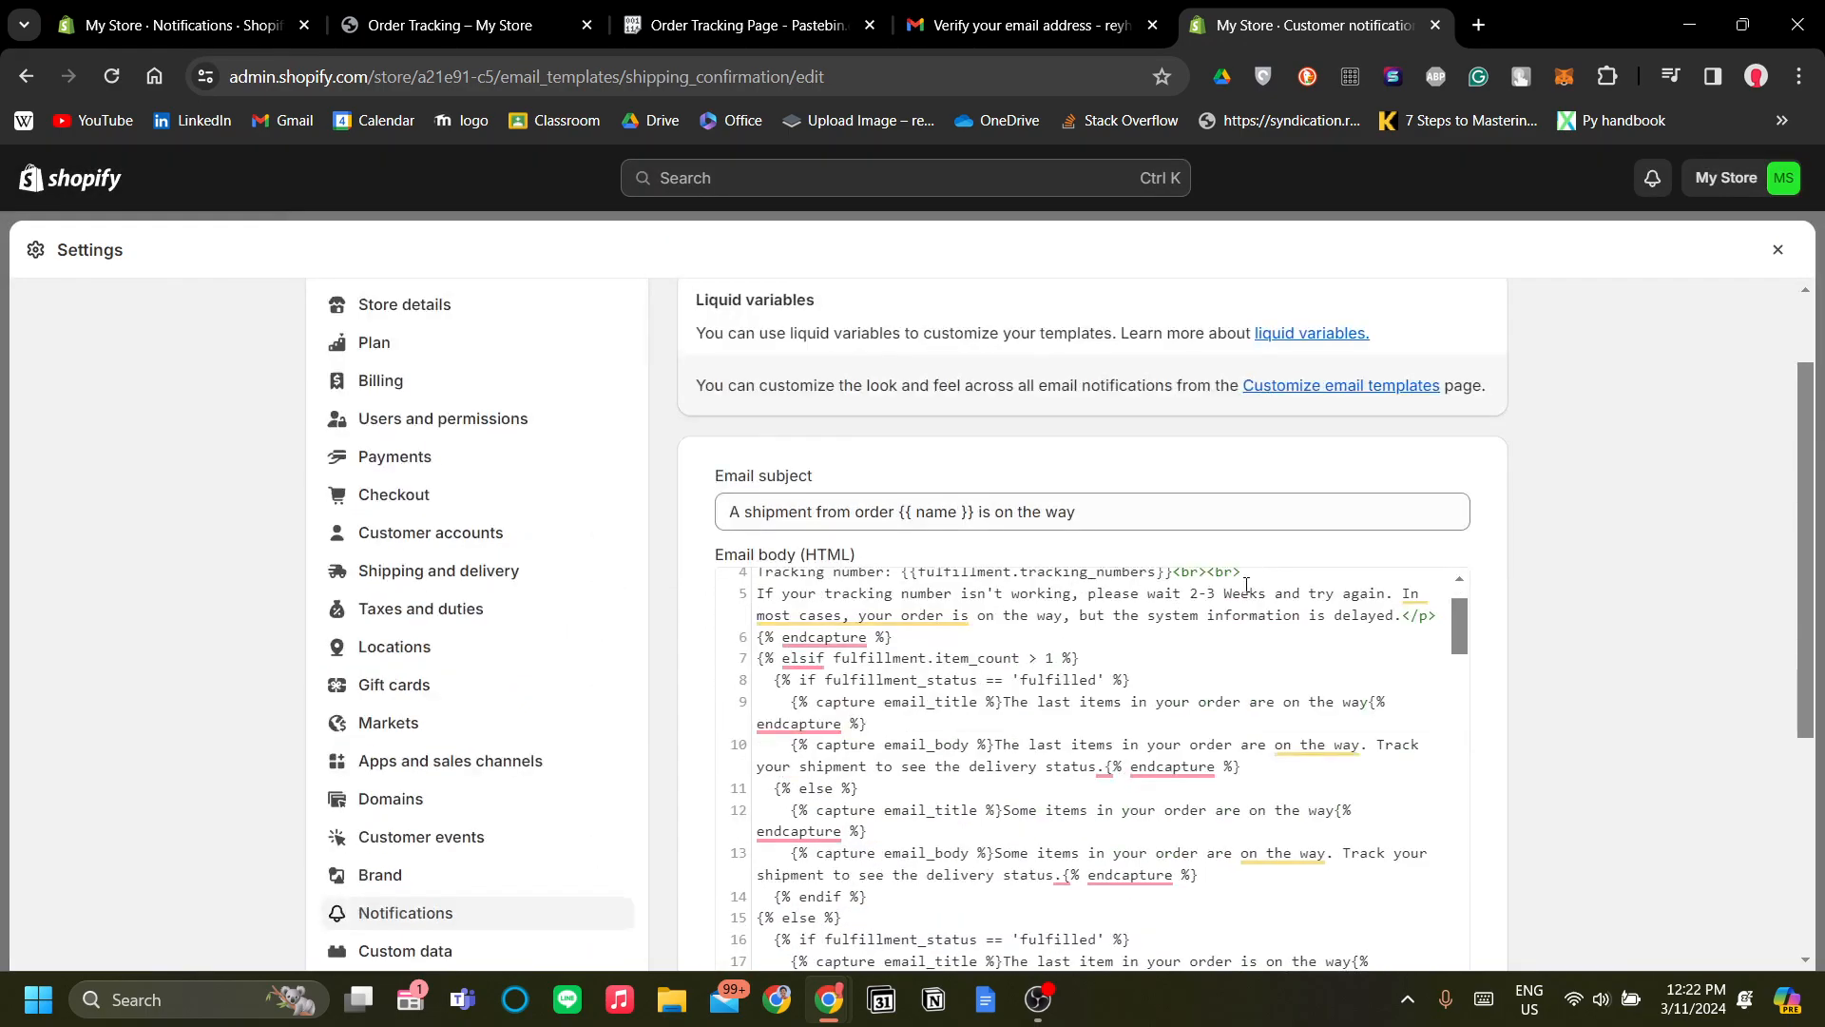
pyautogui.scroll(-3, 1570, 714)
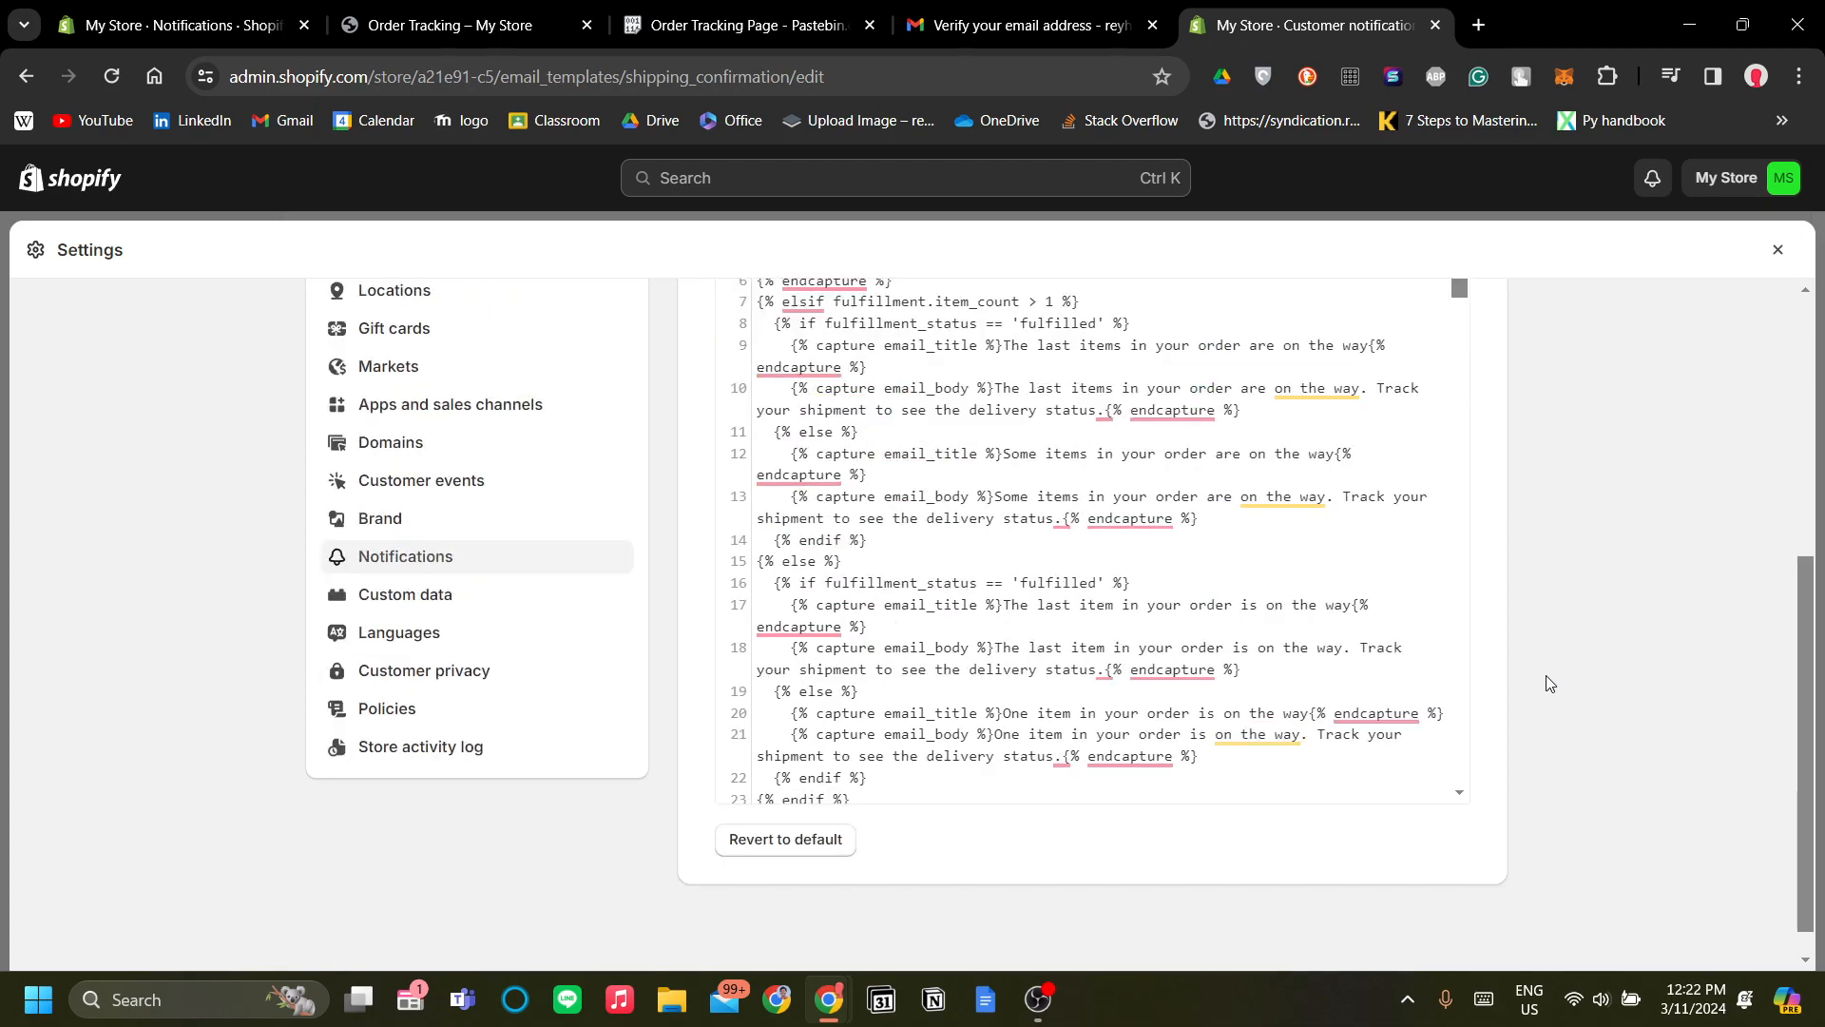
pyautogui.scroll(1, 1540, 679)
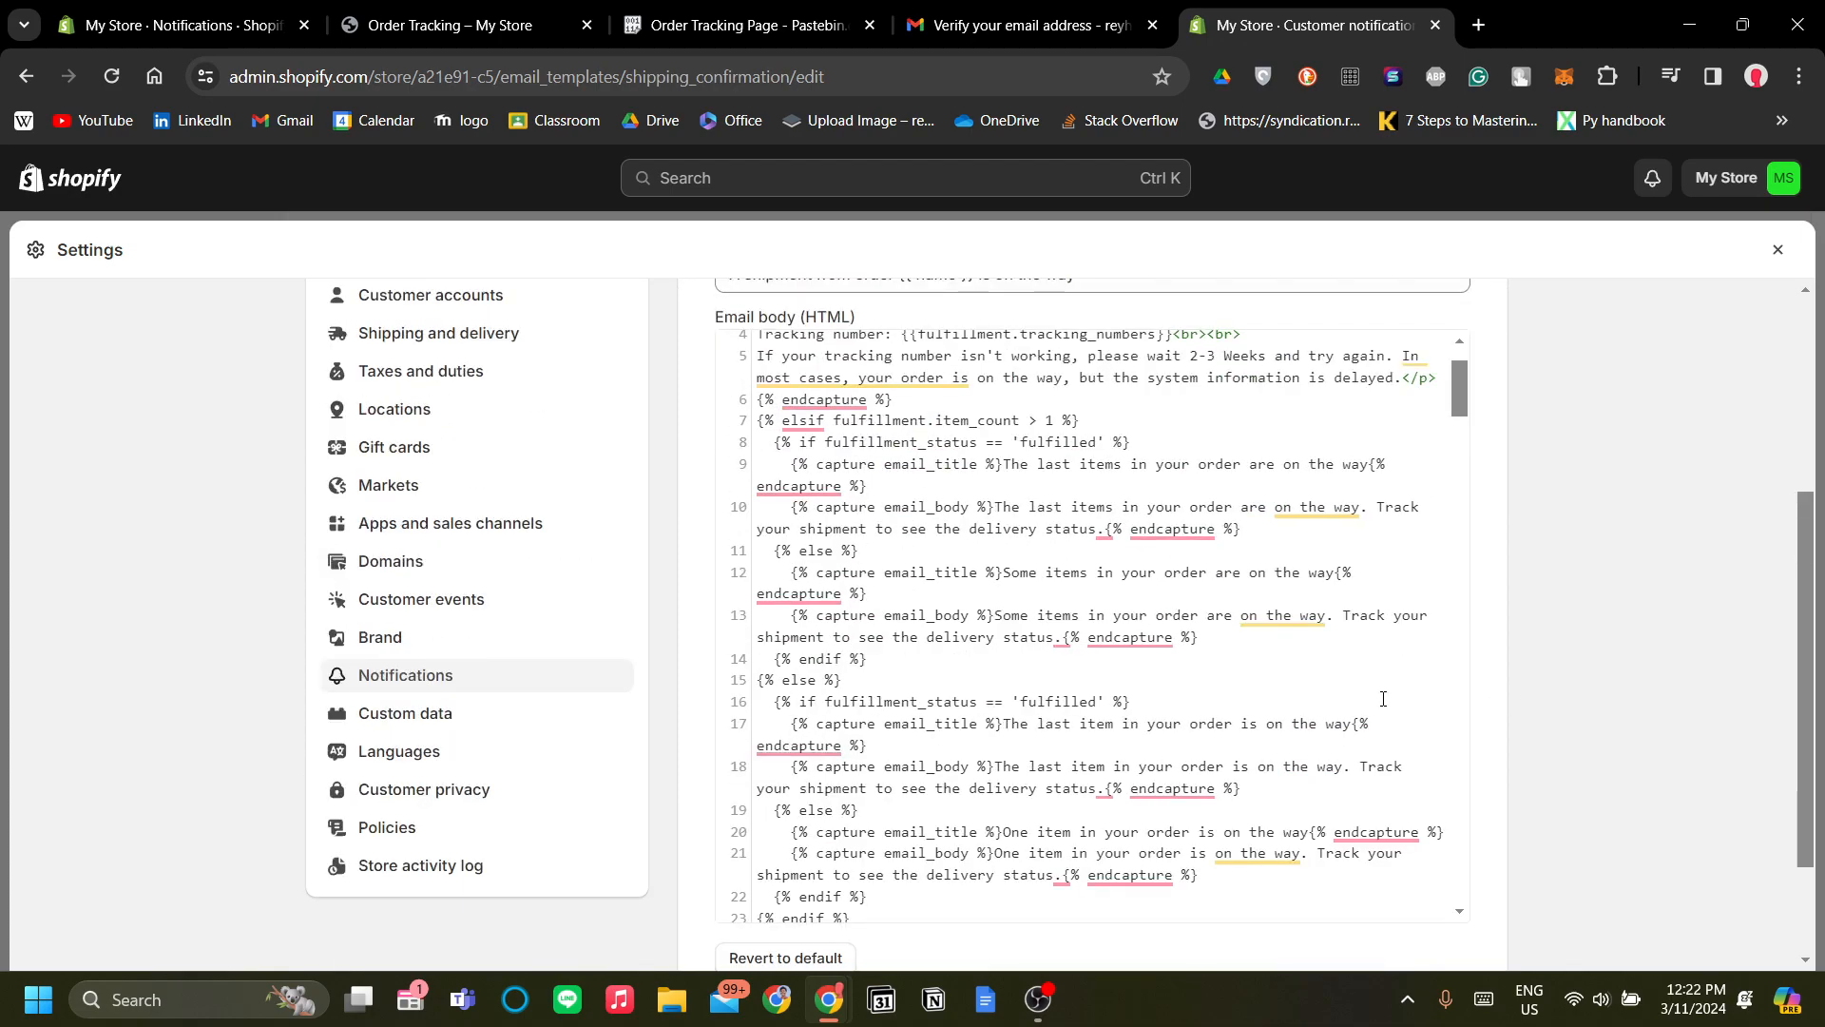
pyautogui.scroll(1, 1380, 705)
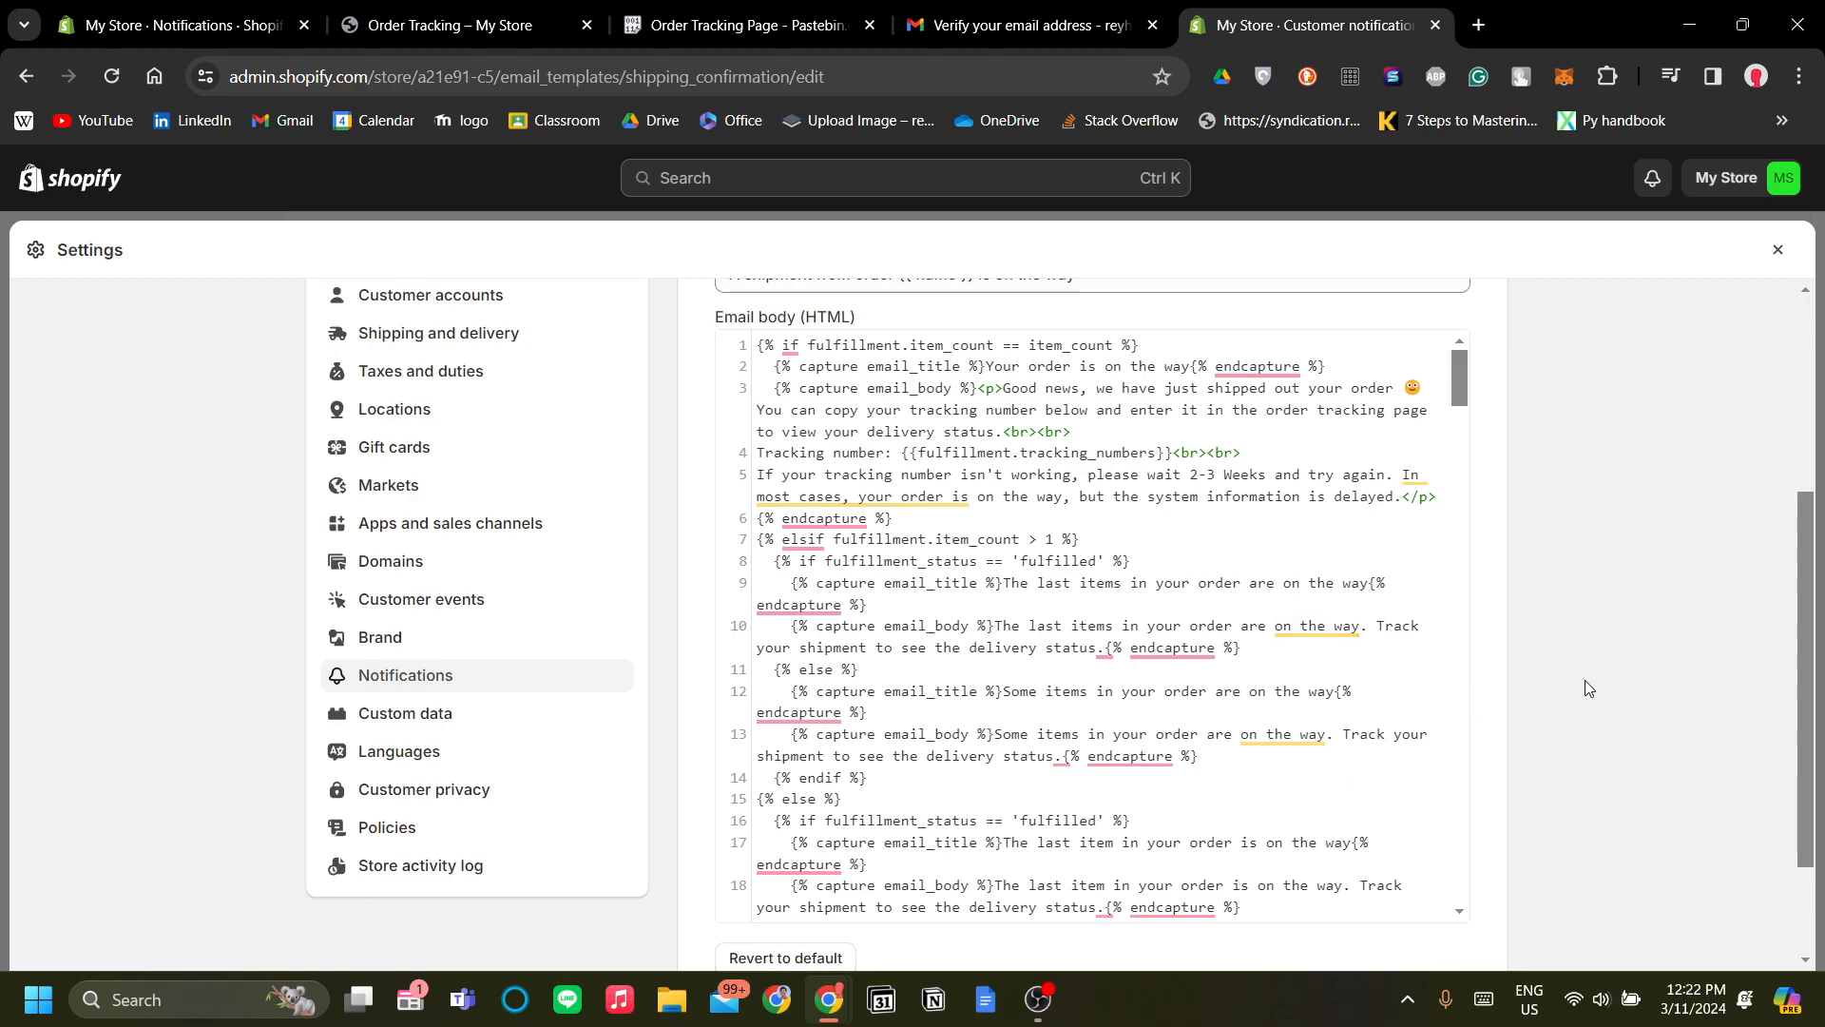
pyautogui.scroll(2, 1587, 685)
pyautogui.scroll(-3, 1599, 683)
pyautogui.scroll(1, 1599, 683)
pyautogui.scroll(1, 1604, 683)
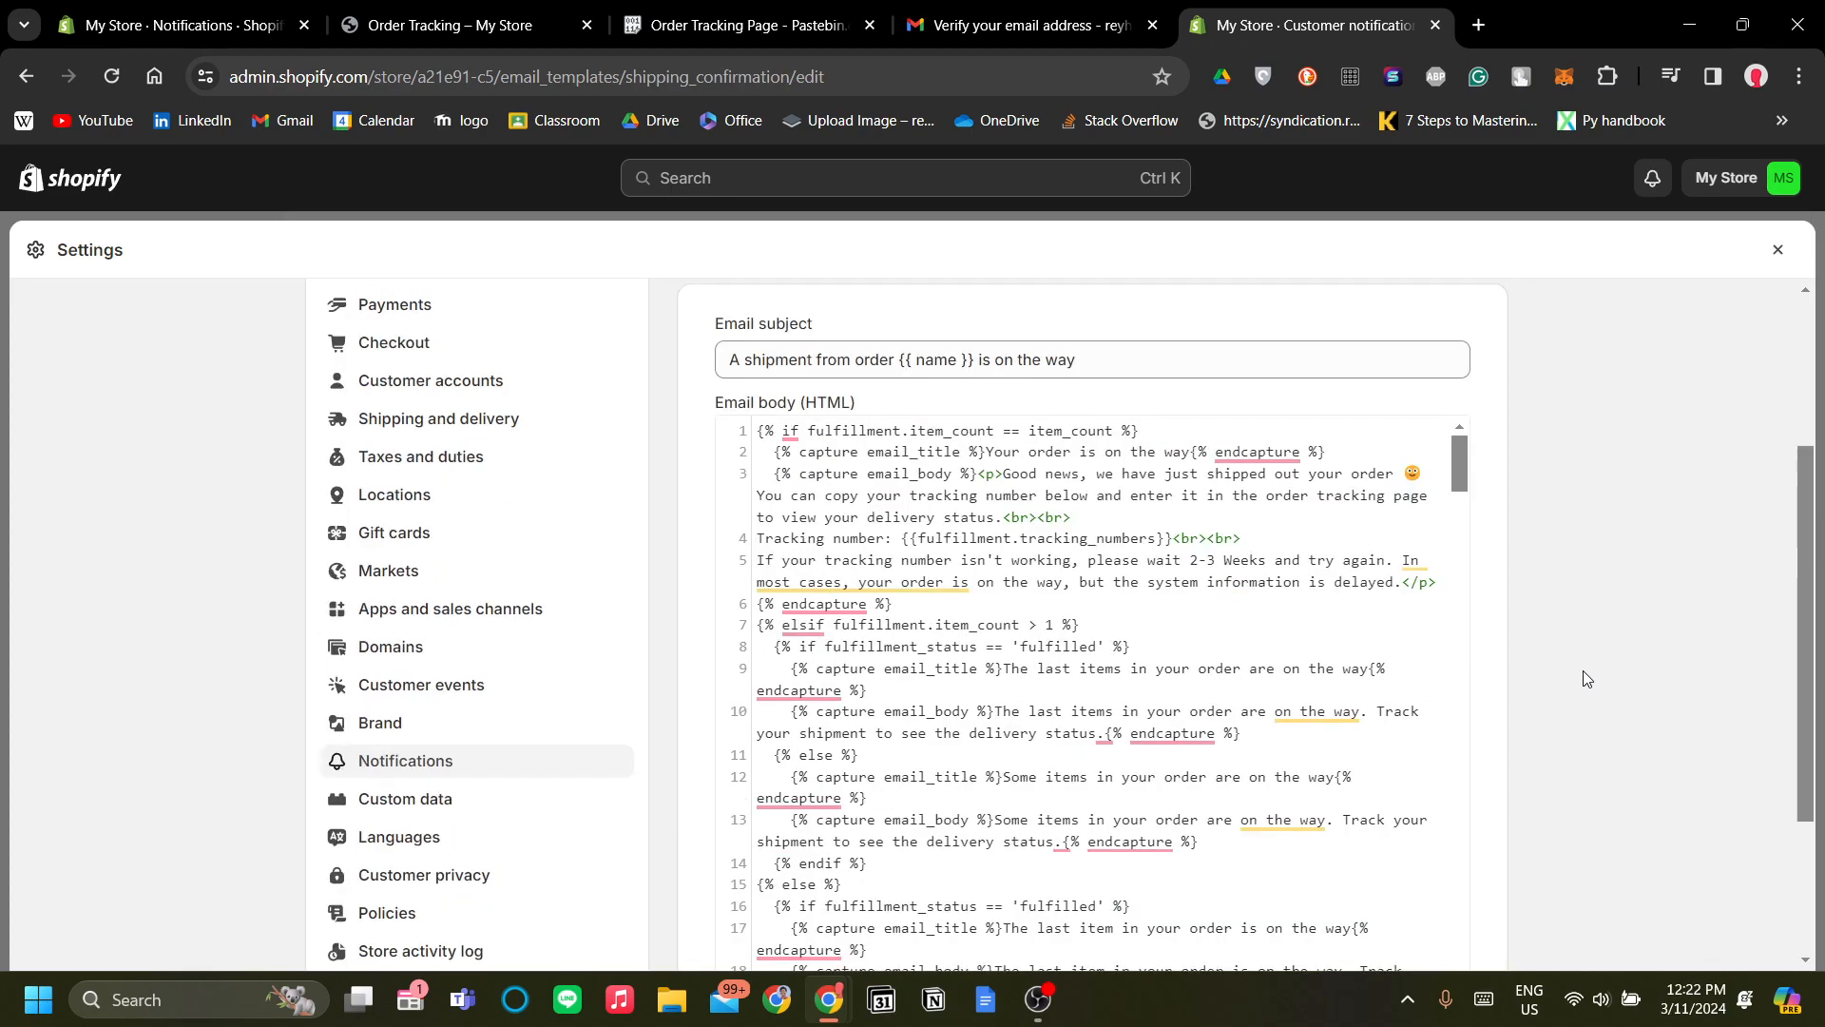